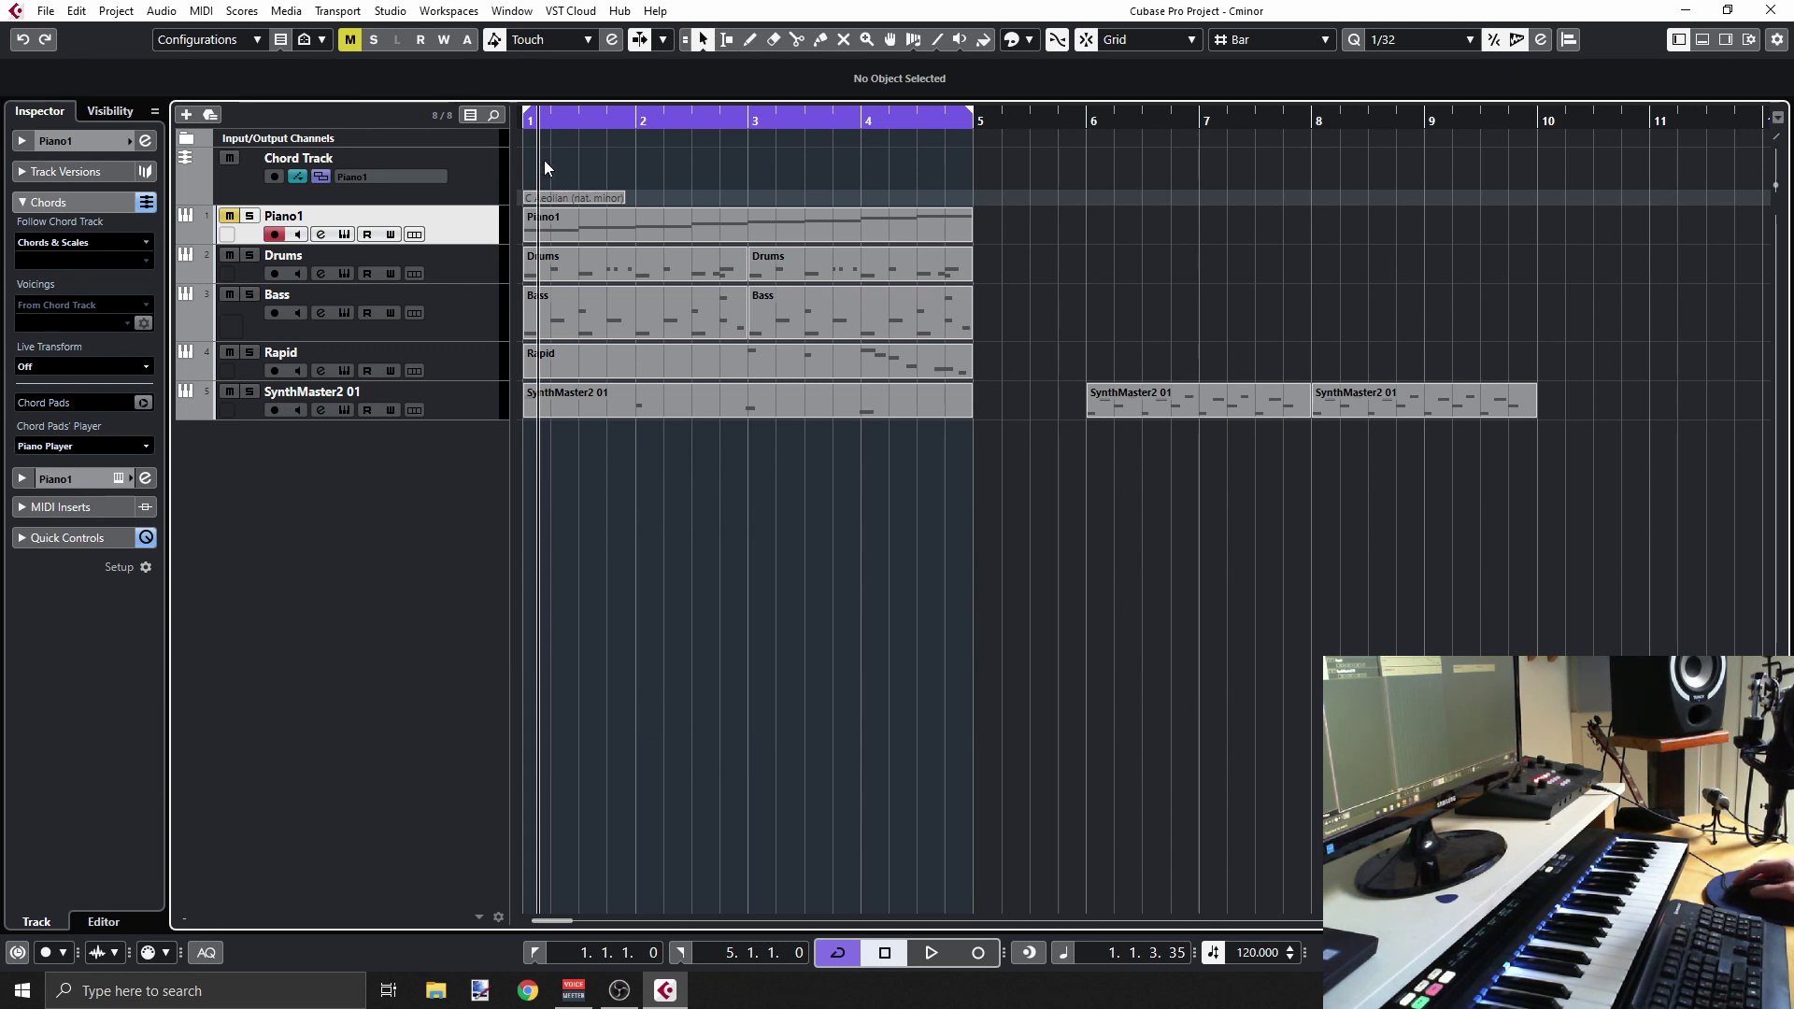
Enlarge the Piano1 track and transpose all notes of its part down seven semitones so the scale runs from C2 to C3
{"action": "left_click_drag", "start_coordinate": [463, 245], "coordinate": [463, 283]}
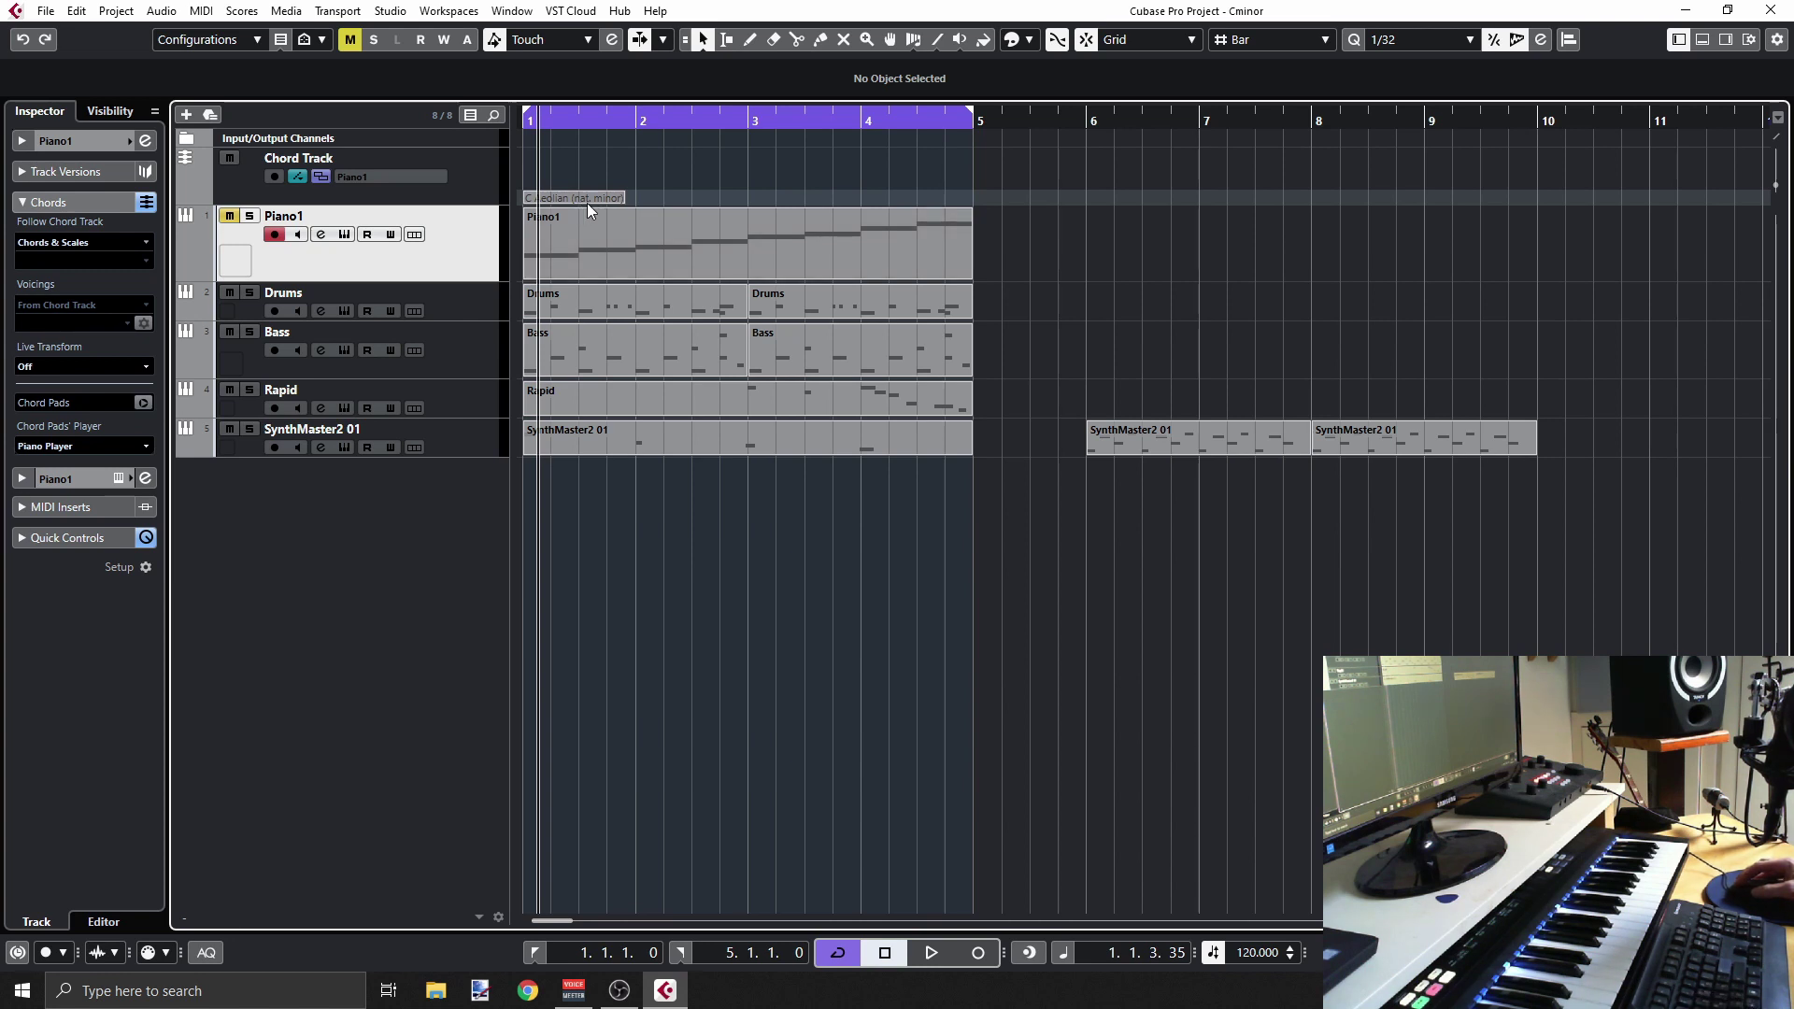
{"action": "double_click", "coordinate": [606, 227]}
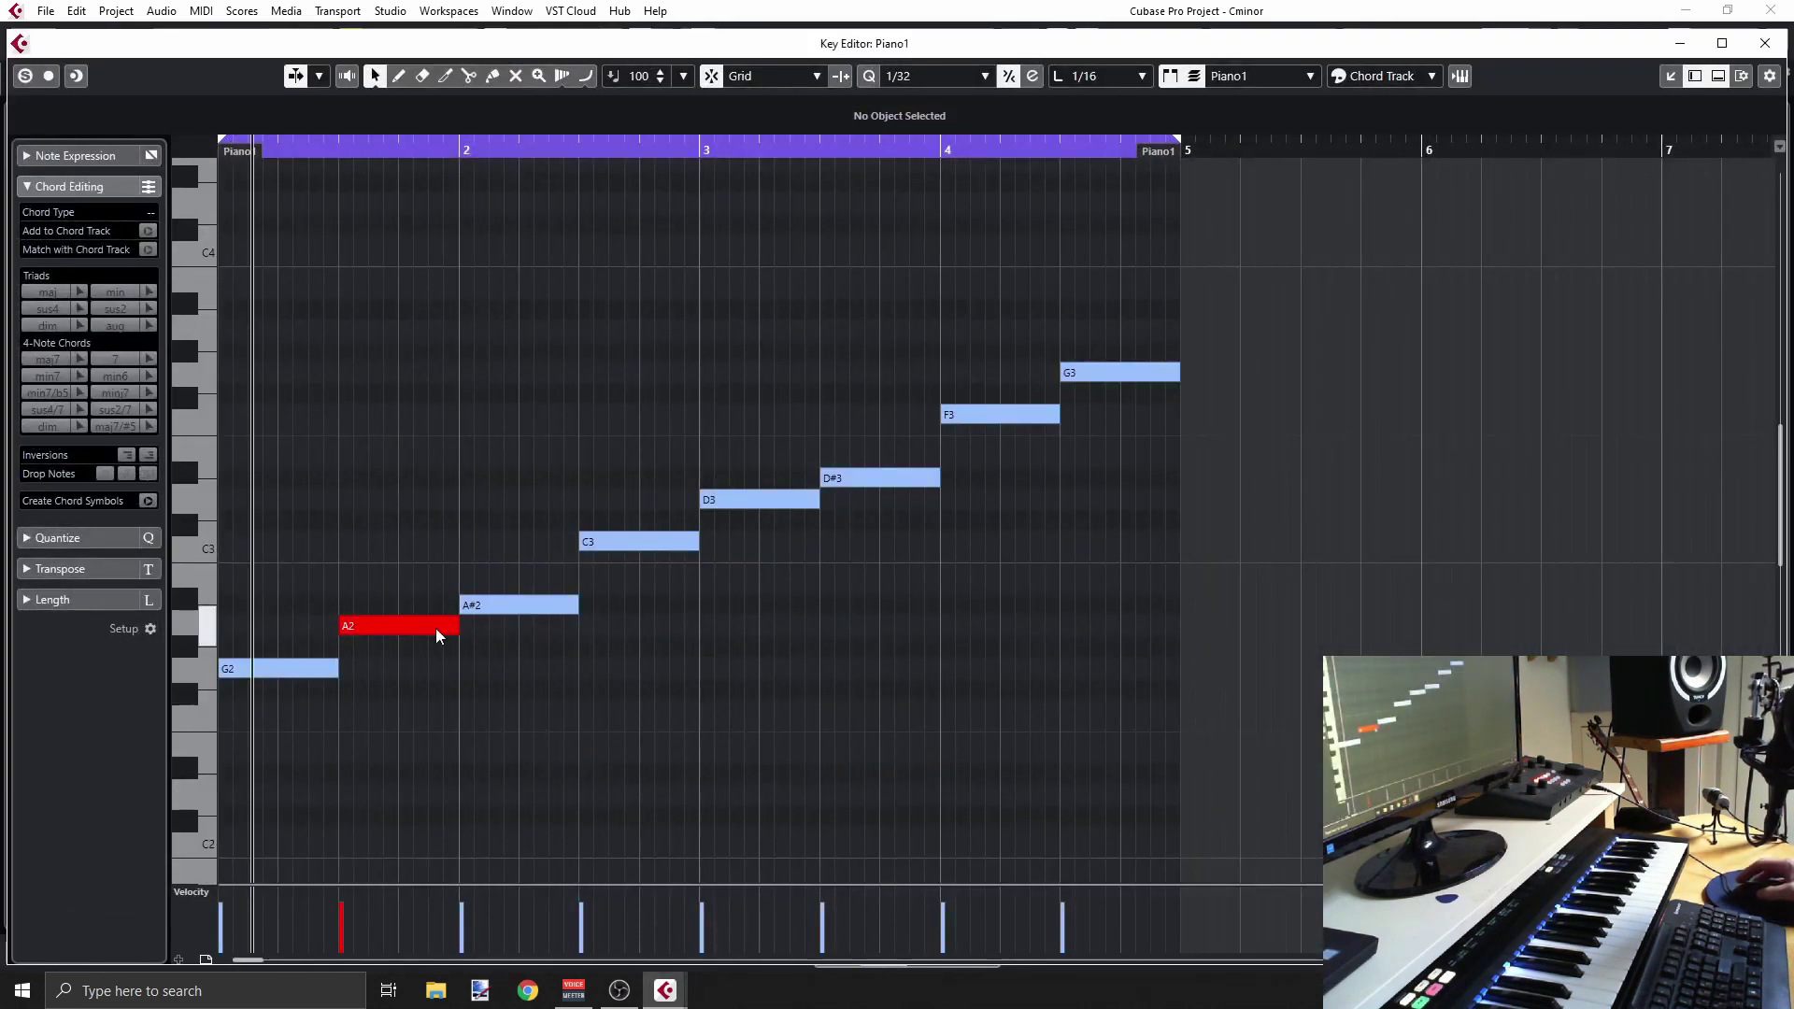
{"action": "scroll", "coordinate": [733, 449], "scroll_direction": "down", "scroll_amount": 6}
{"action": "scroll", "coordinate": [800, 445], "scroll_direction": "up", "scroll_amount": 3}
{"action": "scroll", "coordinate": [800, 445], "scroll_direction": "up", "scroll_amount": 3}
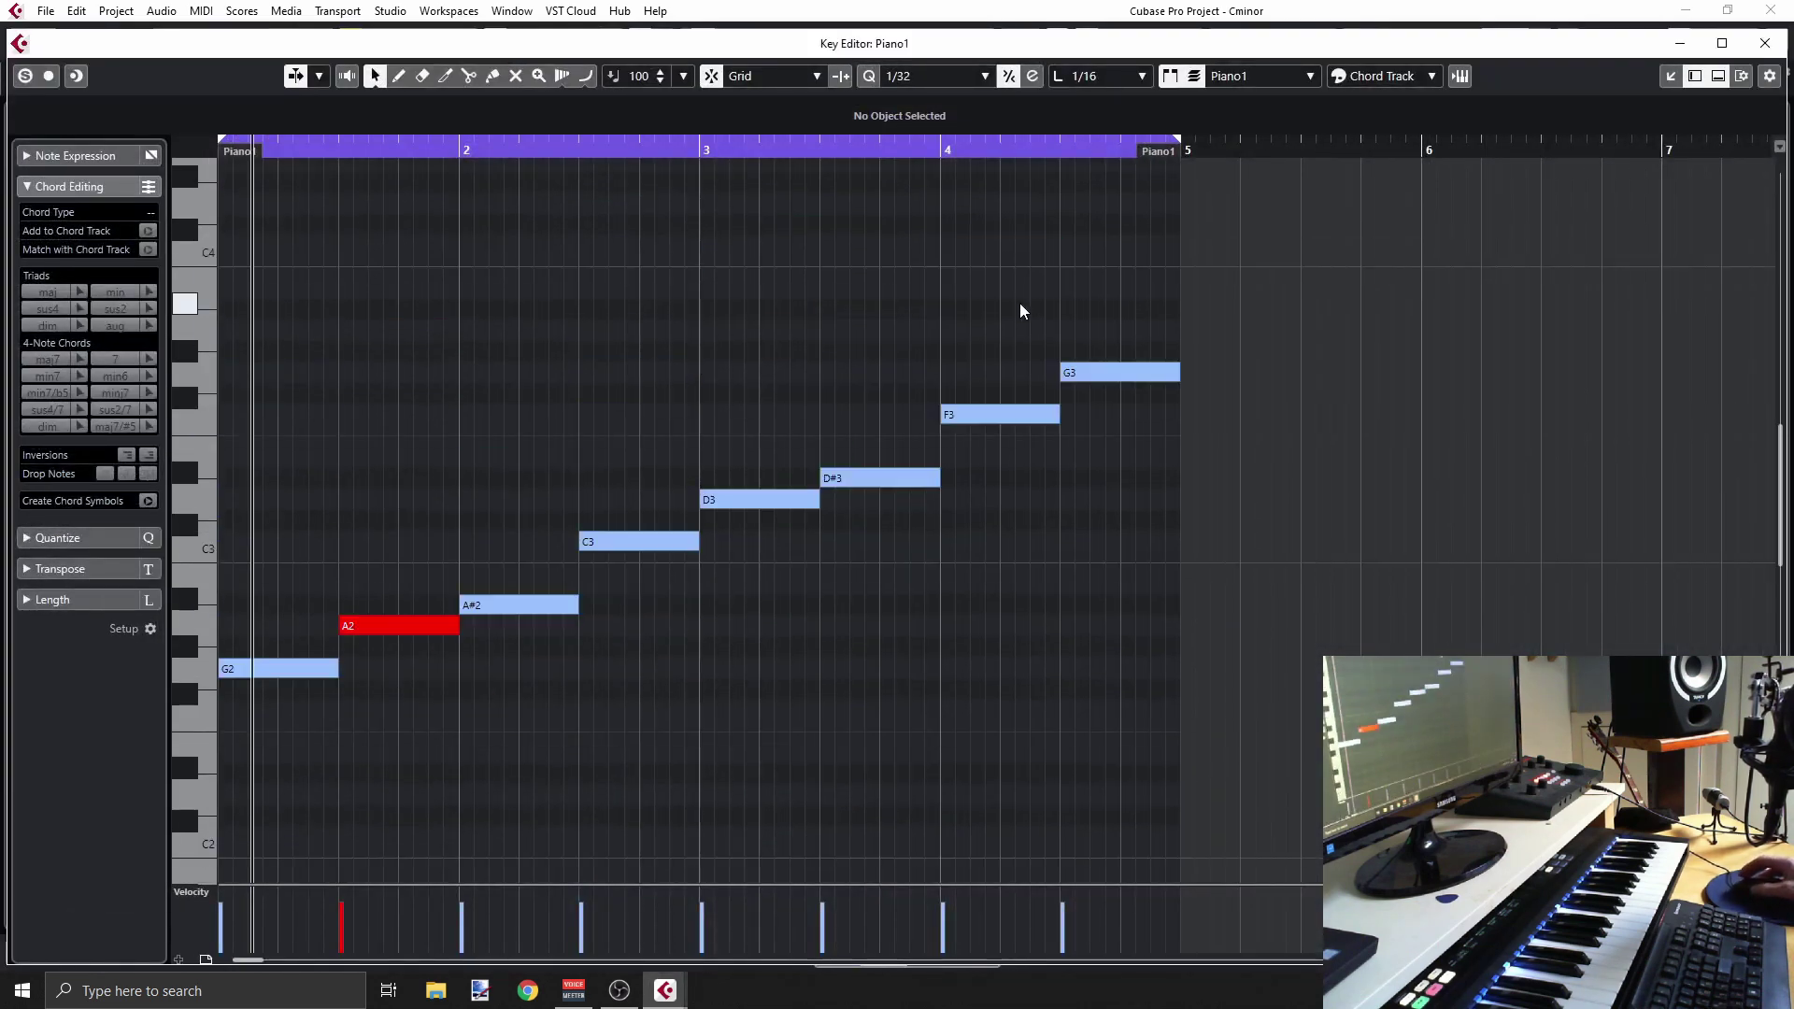
{"action": "left_click_drag", "start_coordinate": [1096, 274], "coordinate": [474, 838]}
{"action": "left_click", "coordinate": [445, 577]}
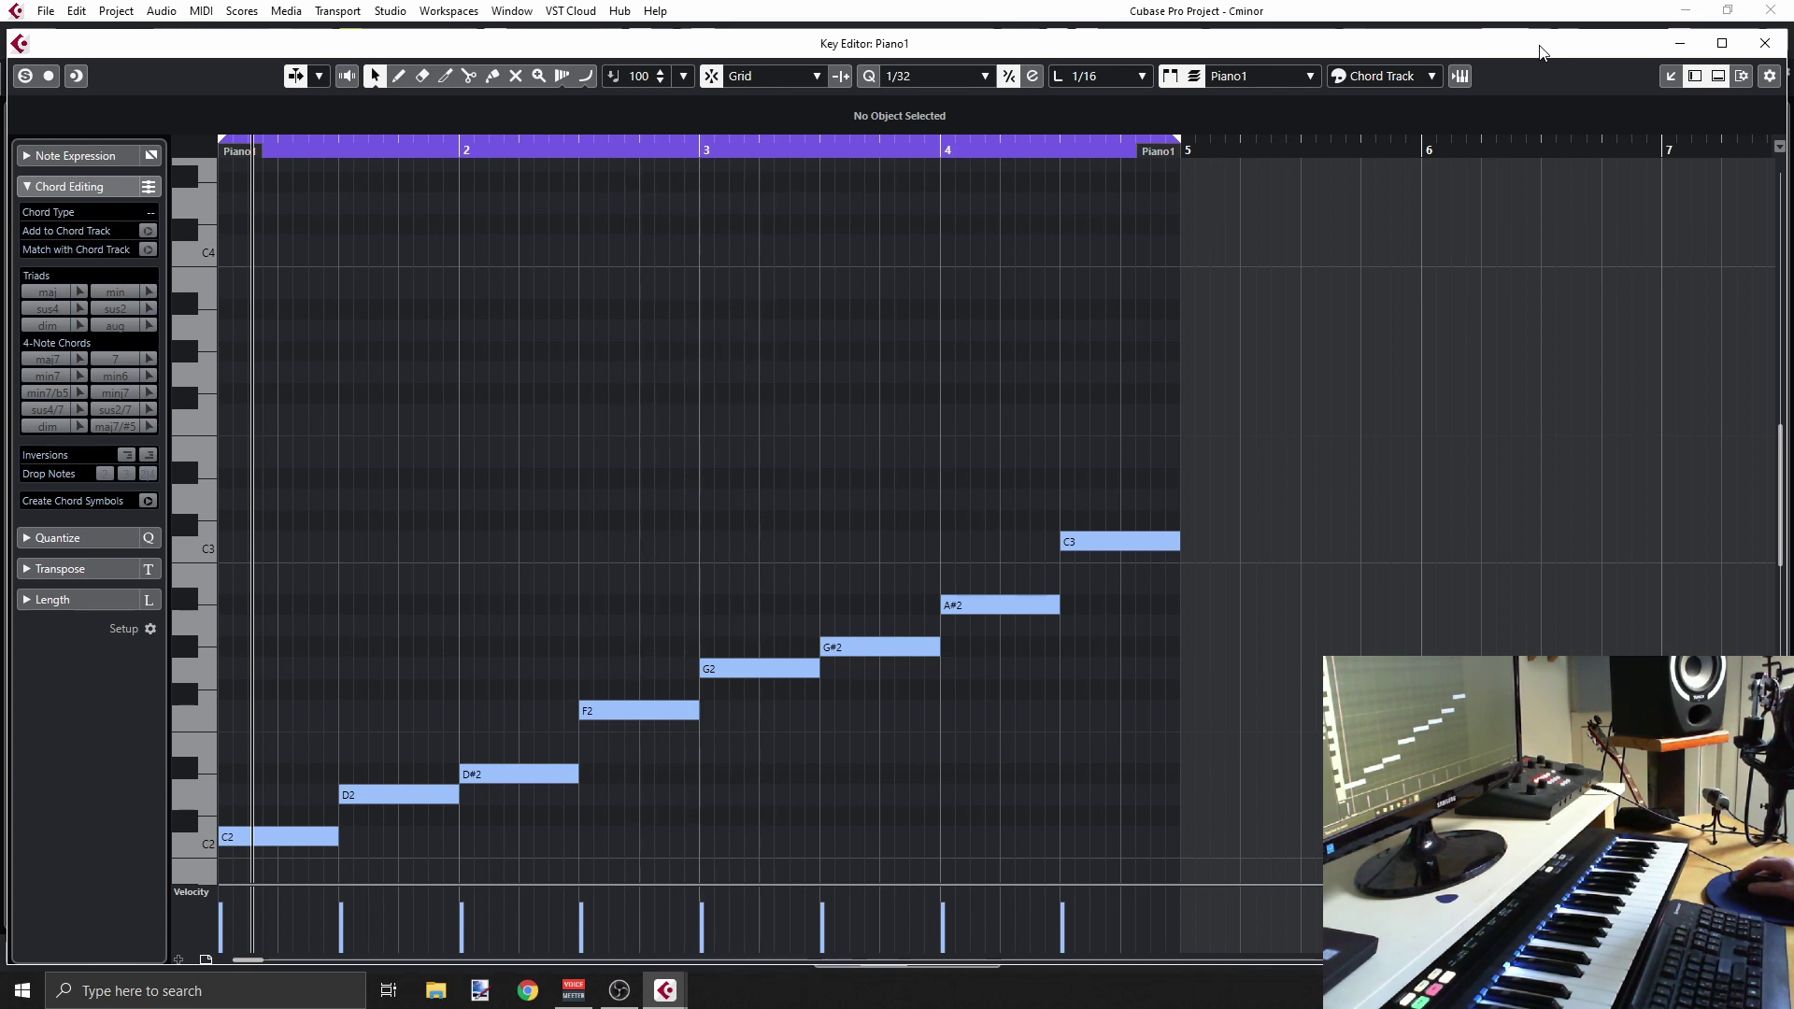
{"action": "left_click", "coordinate": [1765, 43]}
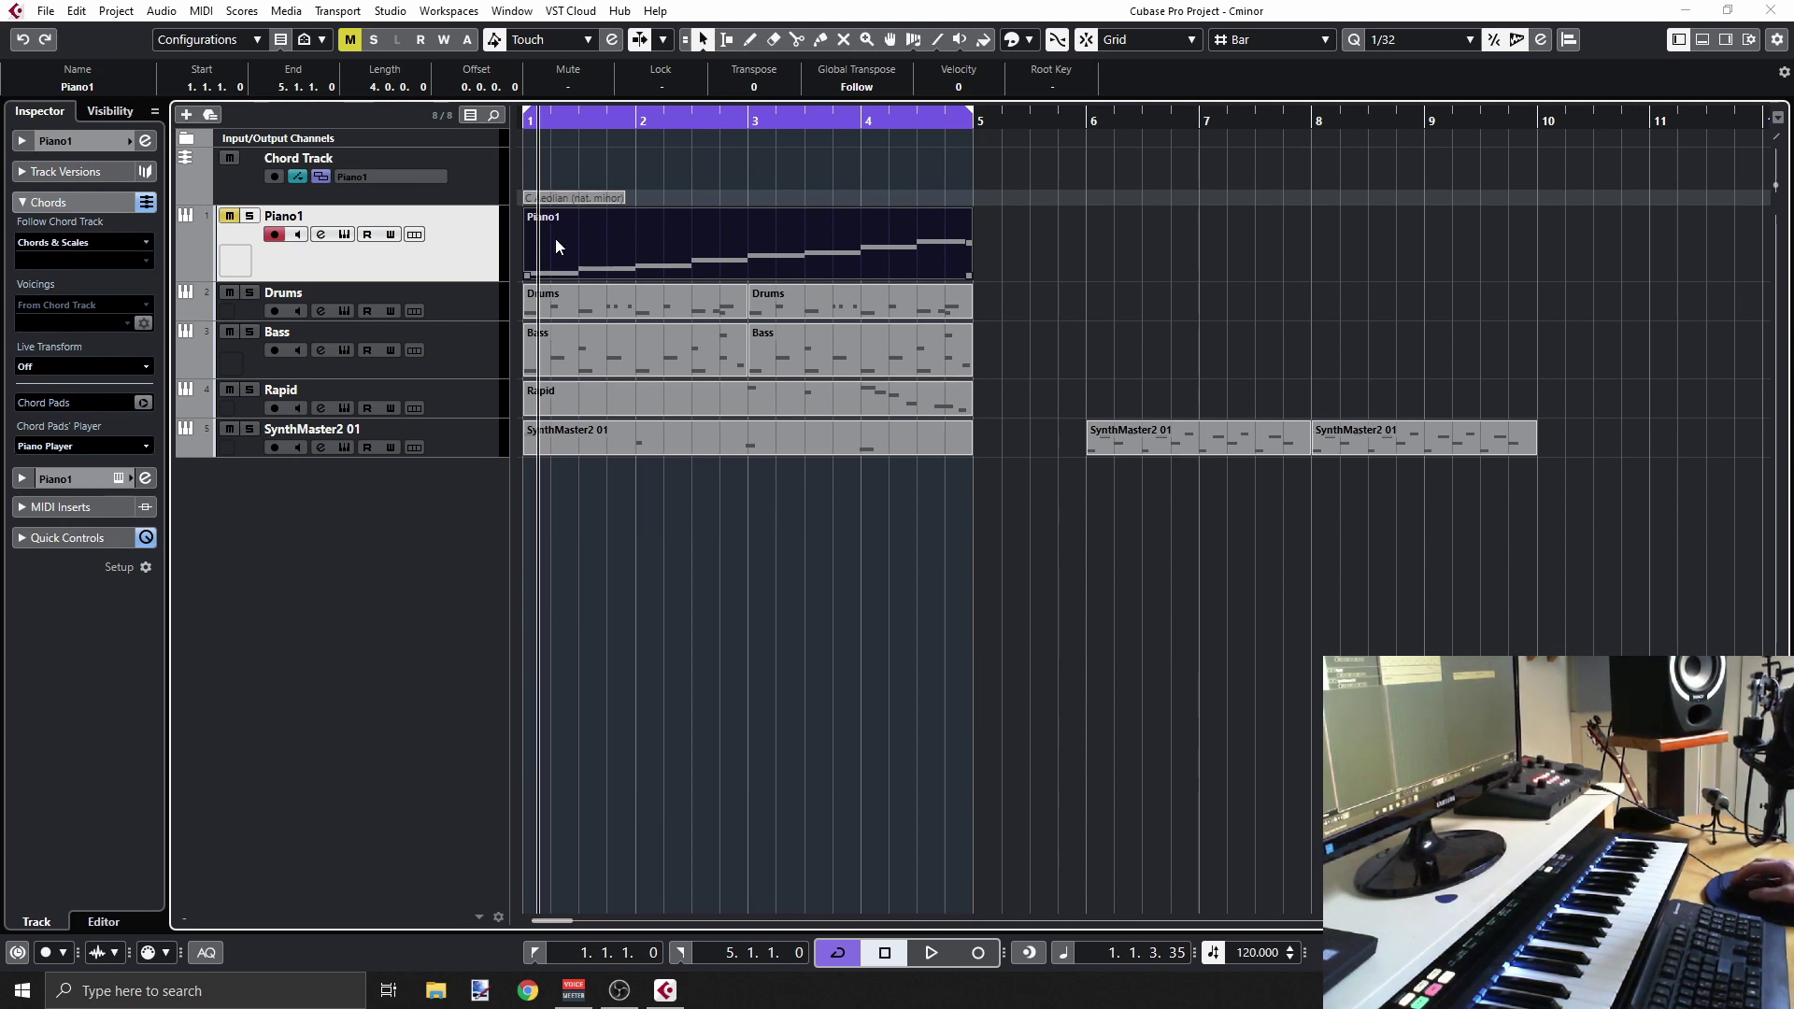
Try the first note of the Piano1 part at C#2, and return it to C2
{"action": "double_click", "coordinate": [652, 228]}
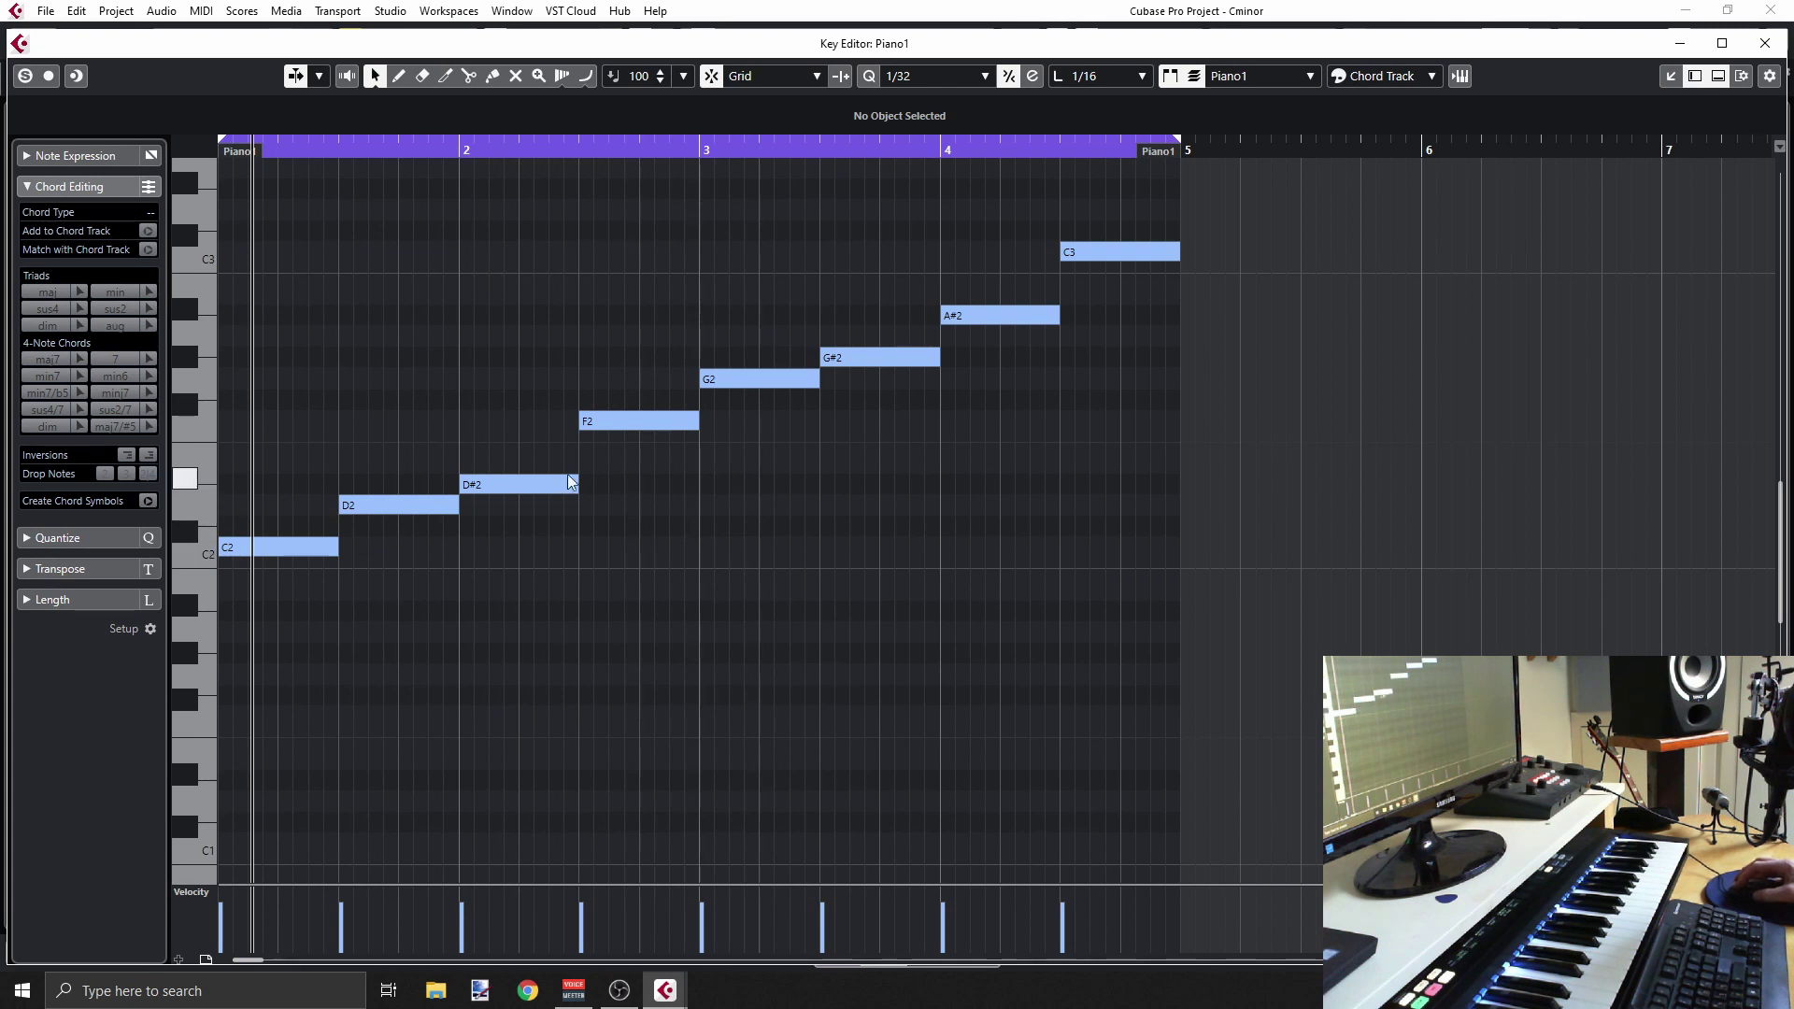
{"action": "left_click", "coordinate": [294, 545]}
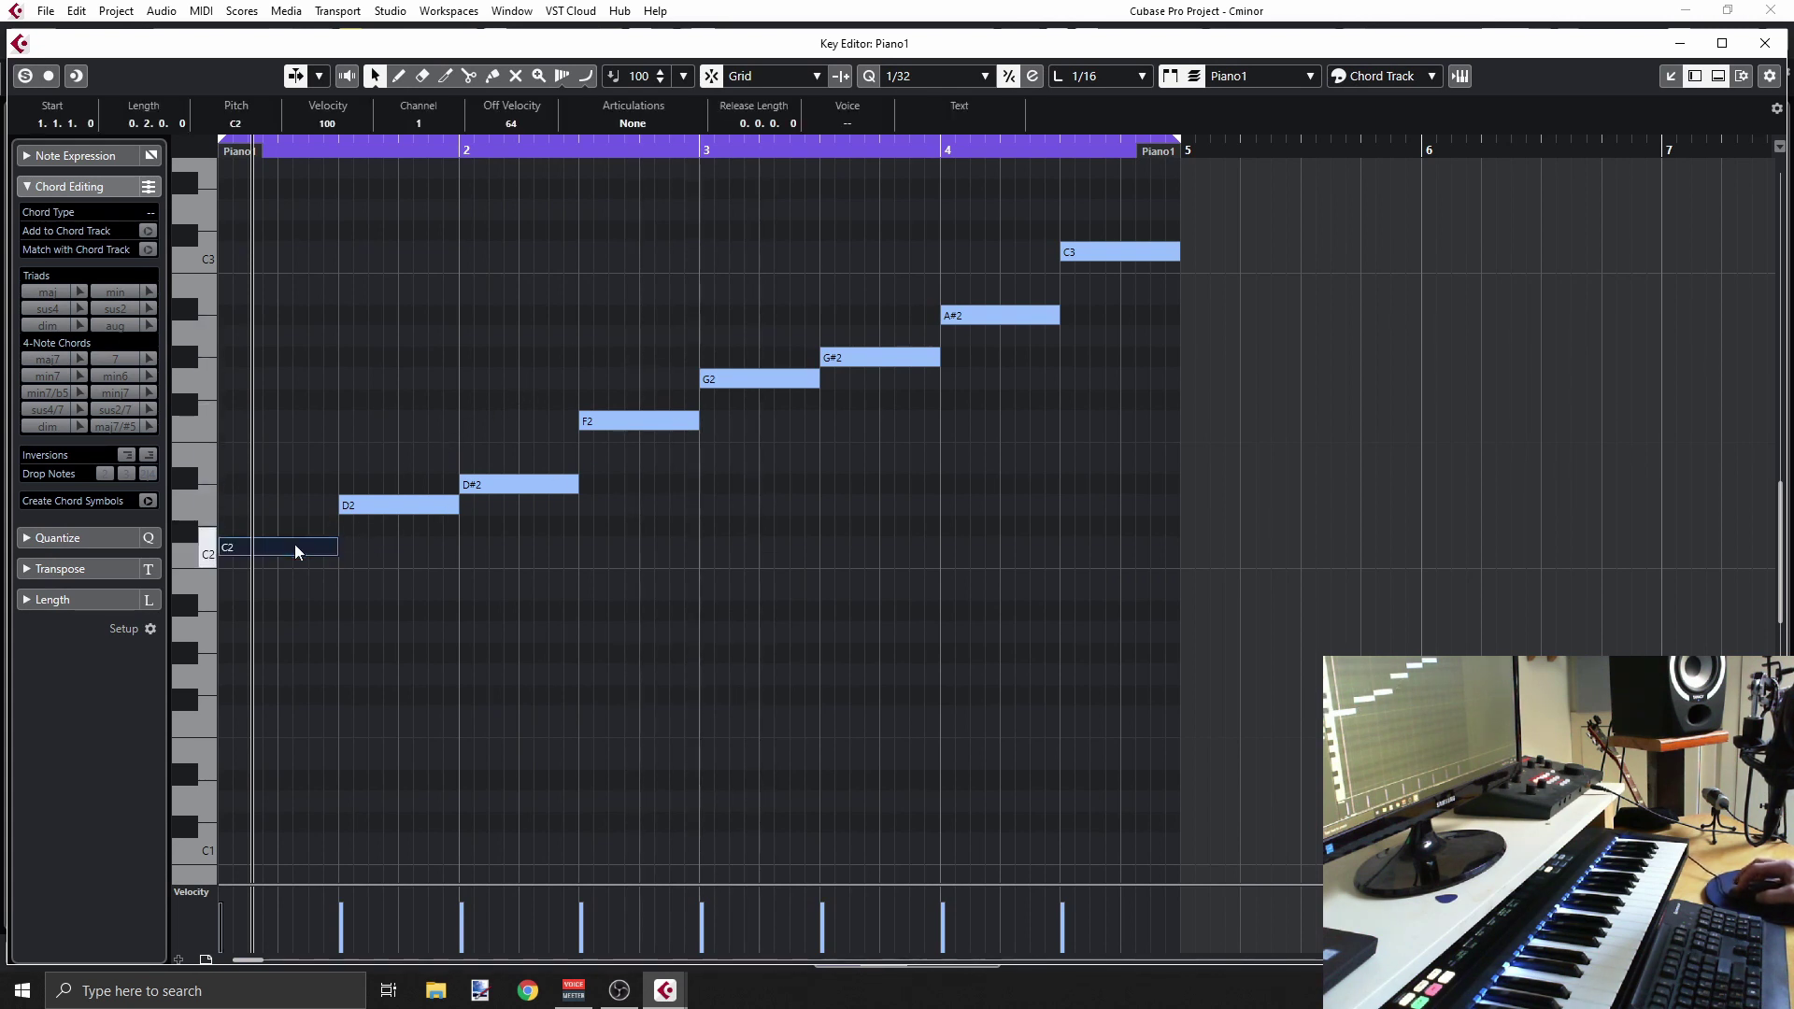
{"action": "left_click_drag", "start_coordinate": [294, 544], "coordinate": [297, 530]}
{"action": "left_click", "coordinate": [338, 452]}
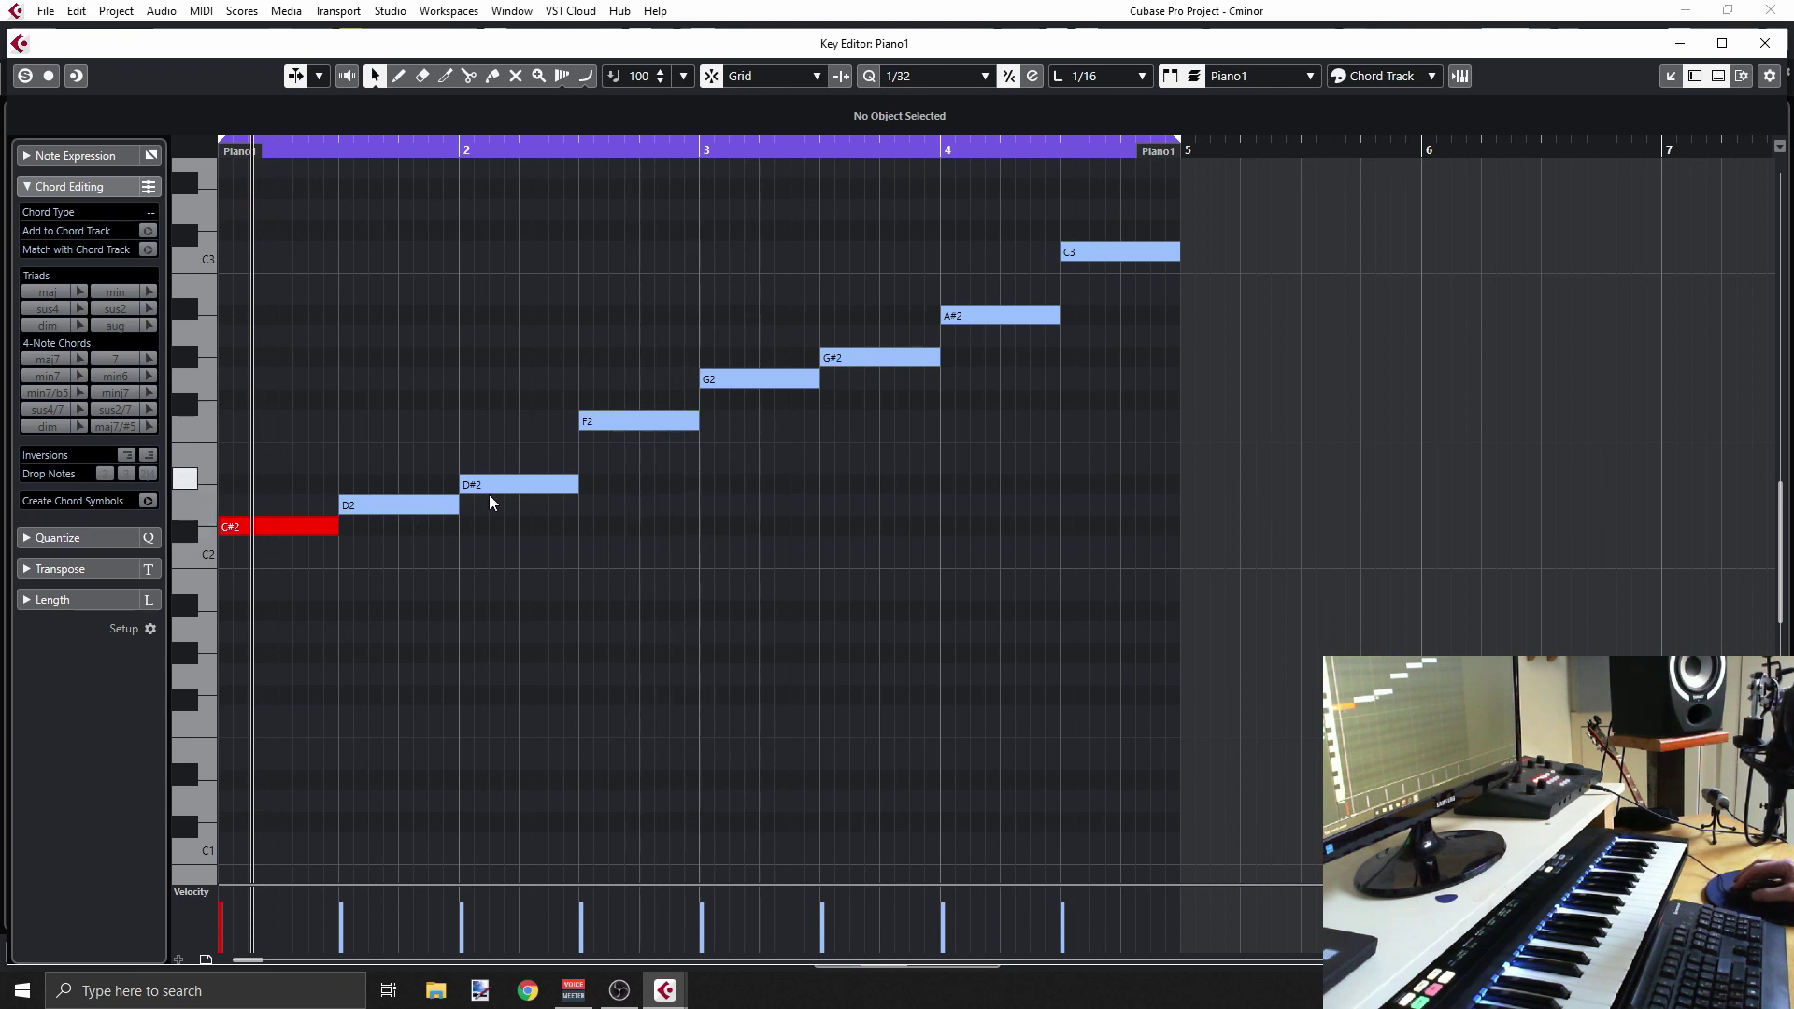
{"action": "mouse_move", "coordinate": [496, 487]}
{"action": "left_mouse_down"}
{"action": "mouse_move", "coordinate": [522, 437]}
{"action": "mouse_move", "coordinate": [518, 300]}
{"action": "mouse_move", "coordinate": [505, 542]}
{"action": "mouse_move", "coordinate": [502, 264]}
{"action": "mouse_move", "coordinate": [501, 488]}
{"action": "mouse_move", "coordinate": [475, 478]}
{"action": "left_mouse_up"}
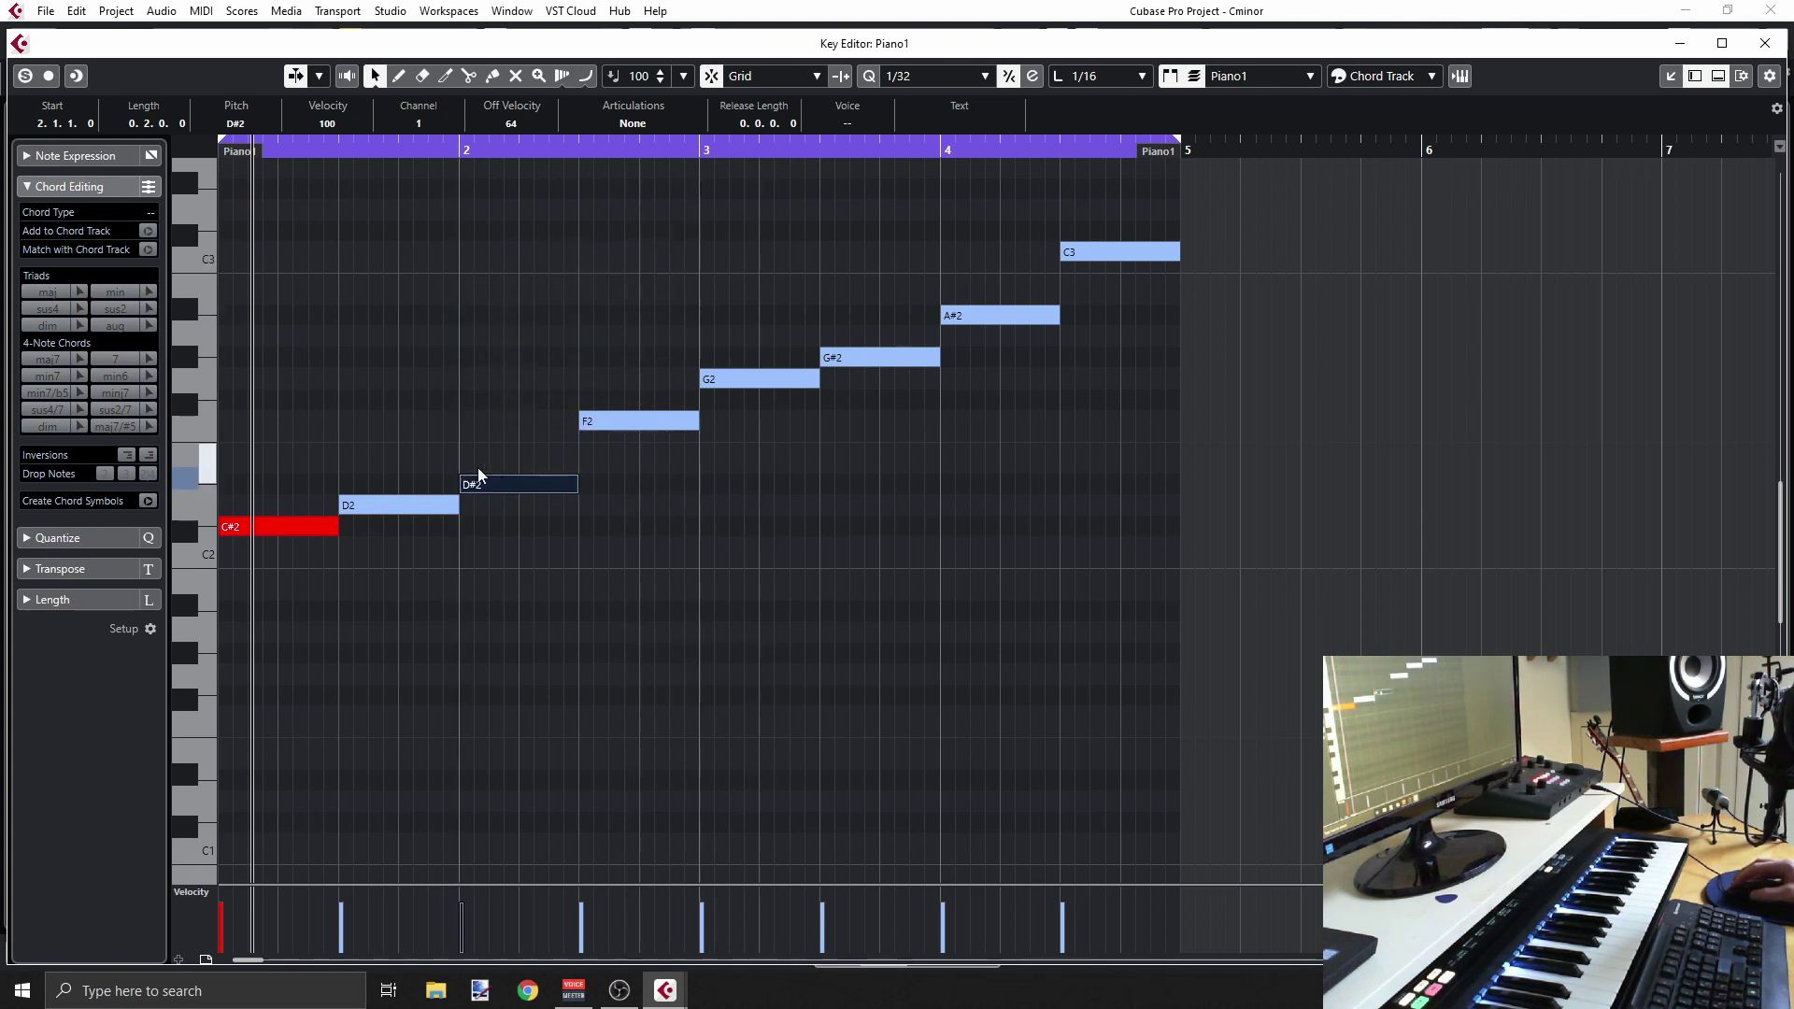
{"action": "left_click", "coordinate": [318, 530]}
{"action": "left_click_drag", "start_coordinate": [318, 546], "coordinate": [320, 551]}
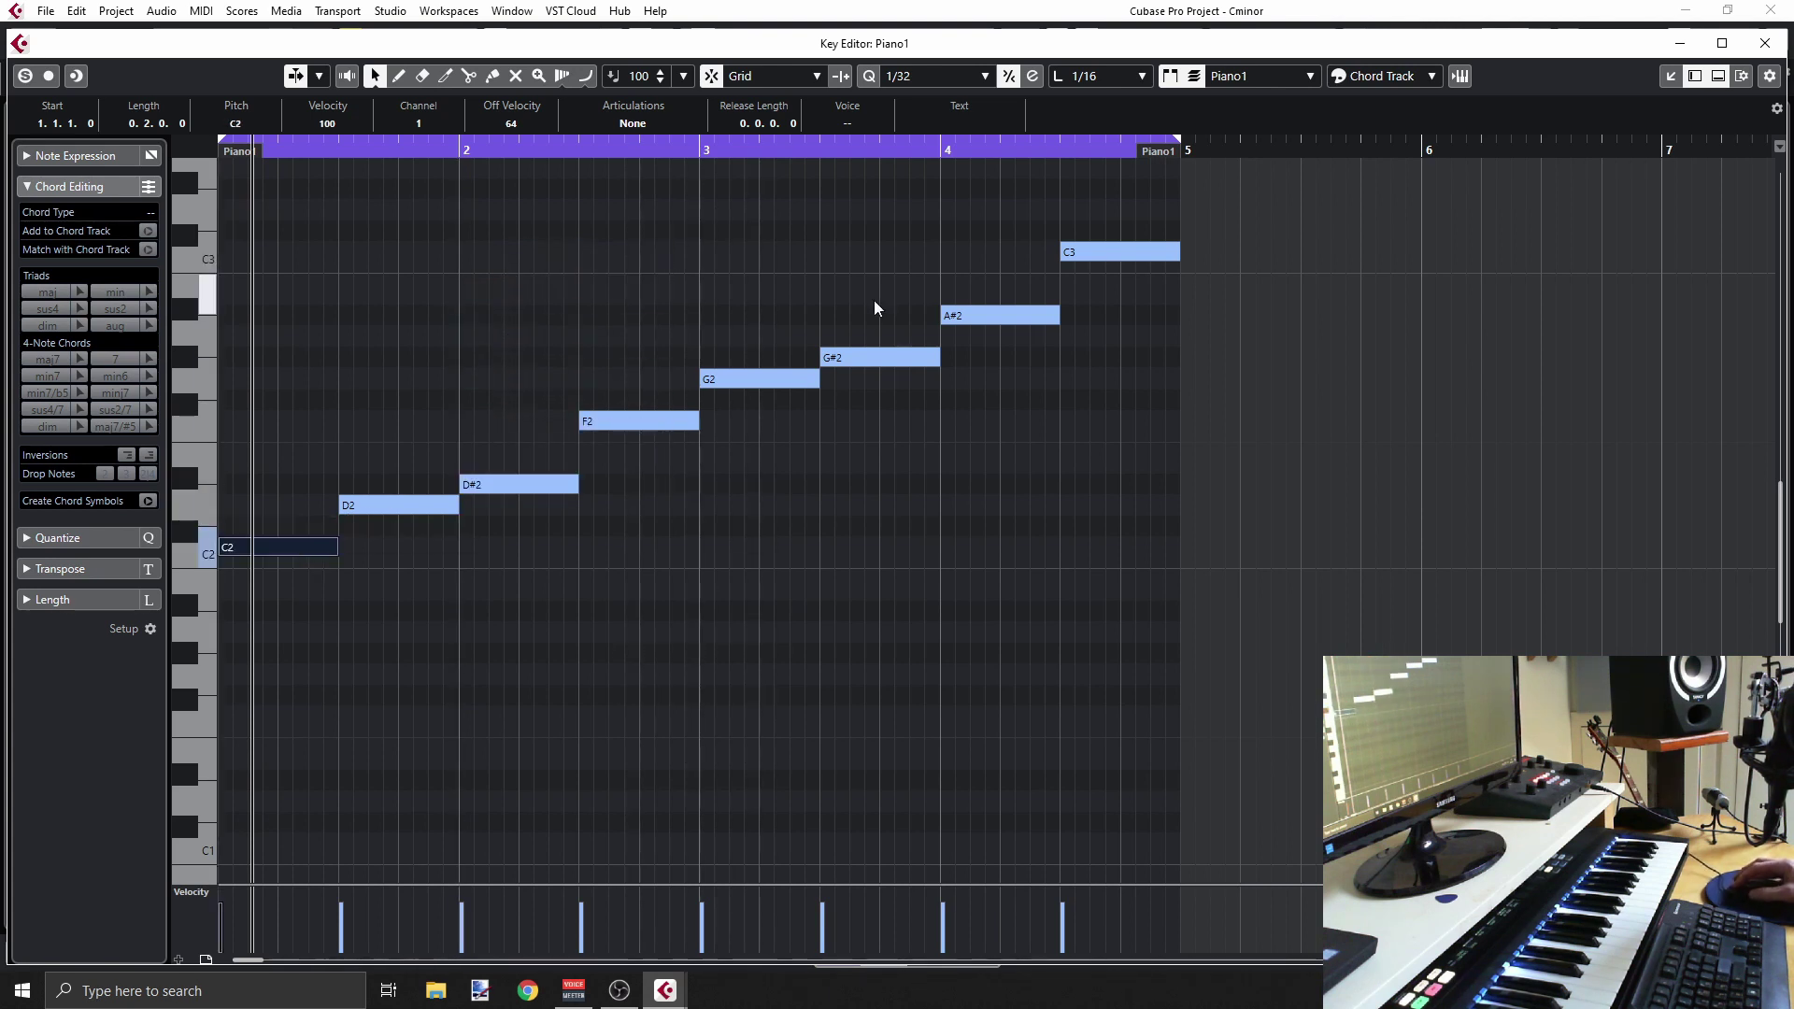
{"action": "left_click", "coordinate": [1764, 43]}
Remove the existing chord track from the project
{"action": "left_click", "coordinate": [486, 189]}
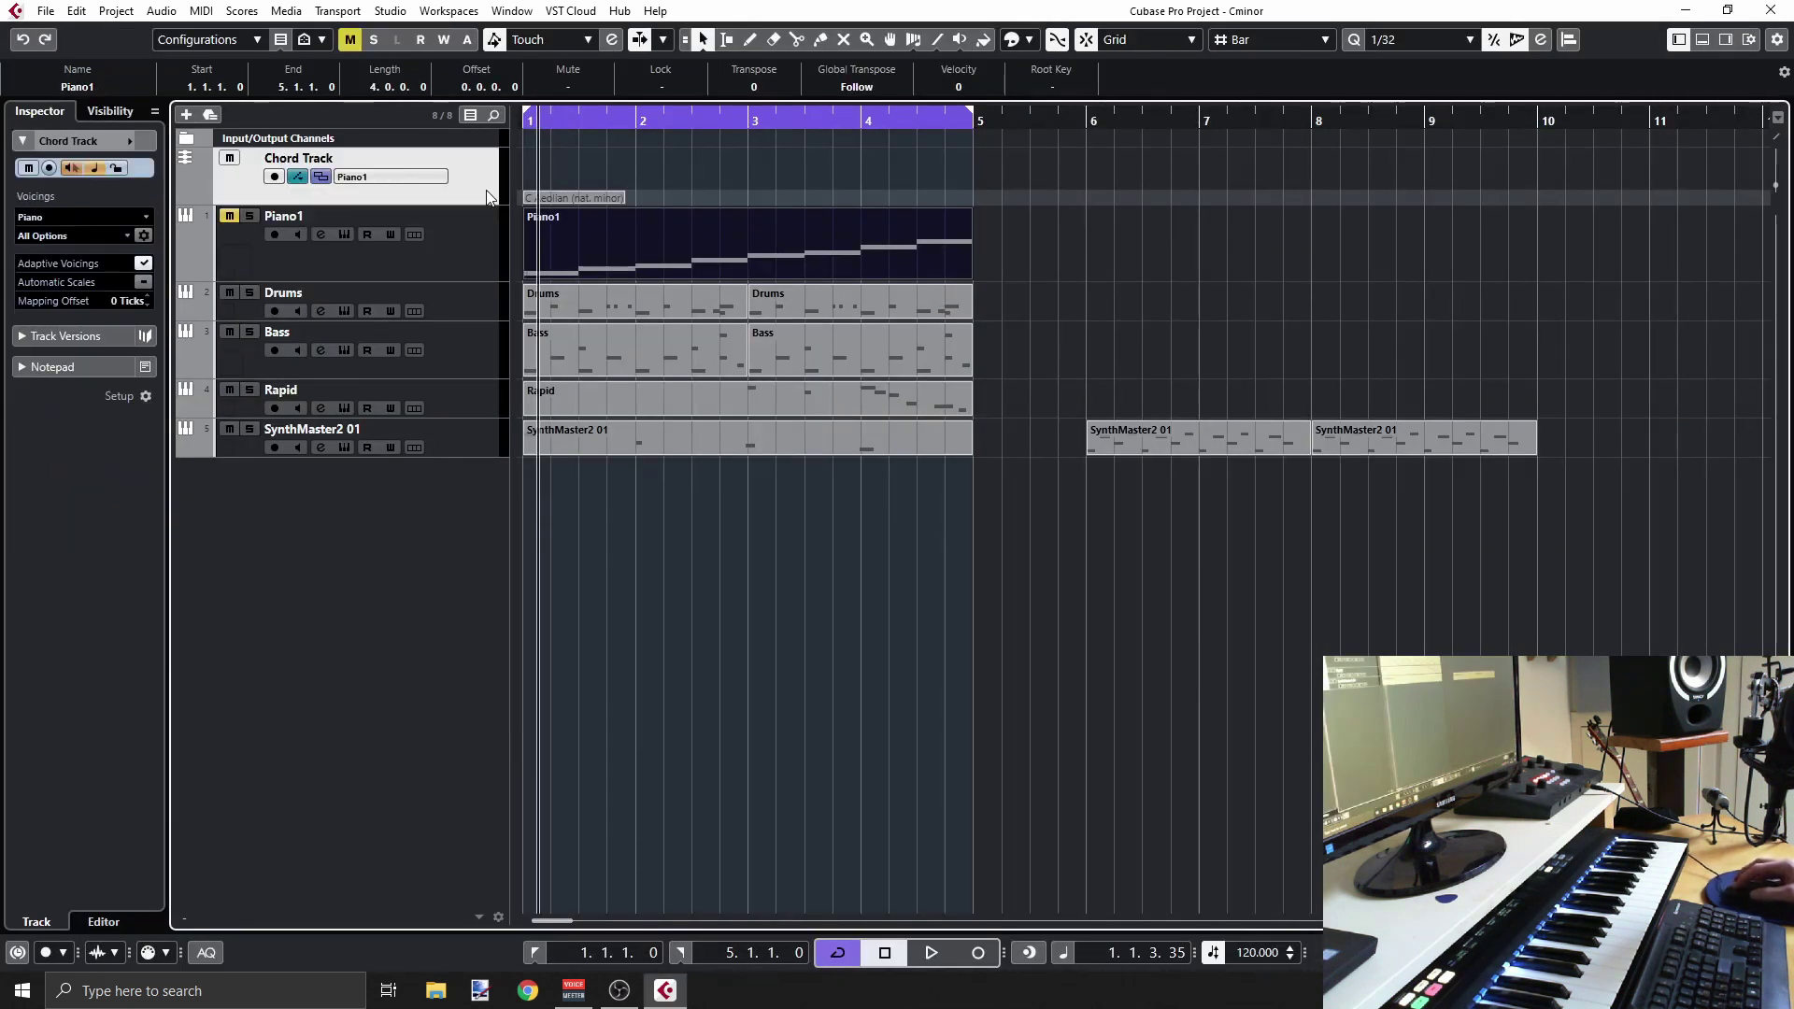
{"action": "right_click", "coordinate": [467, 172]}
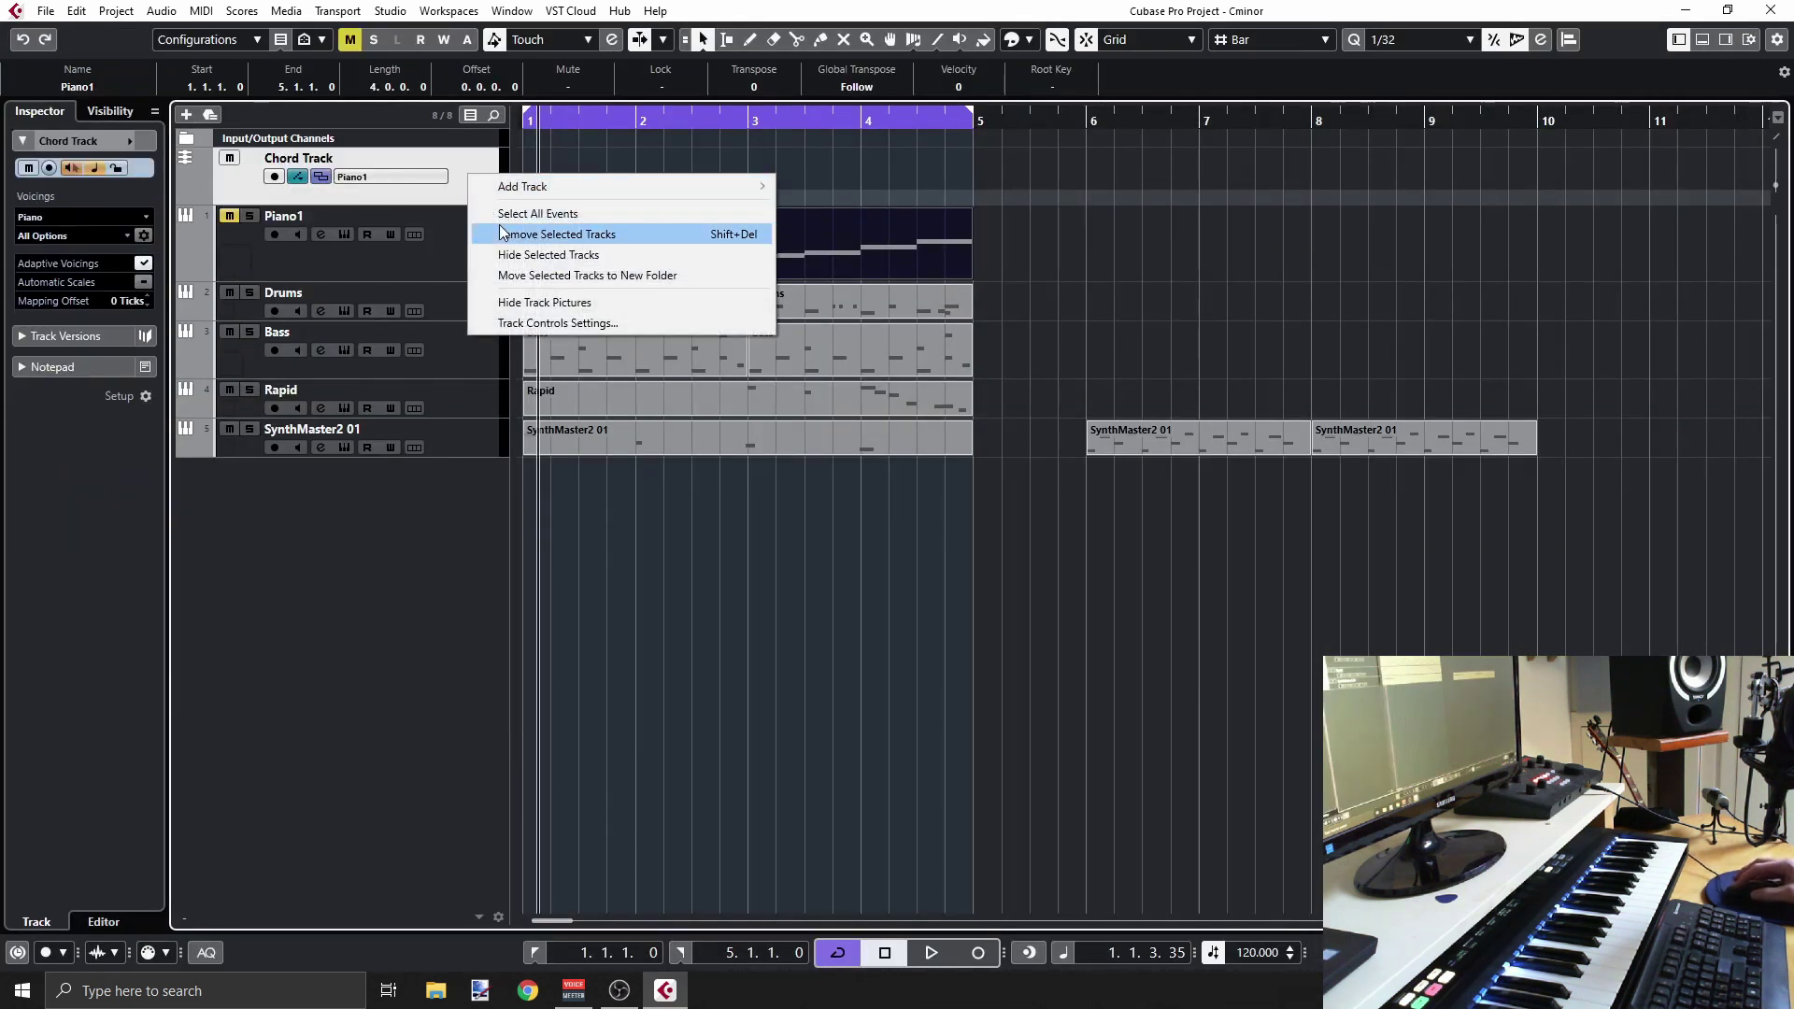
{"action": "left_click", "coordinate": [506, 233]}
Add a new chord track, place it above Piano1 and increase its height
{"action": "right_click", "coordinate": [476, 179]}
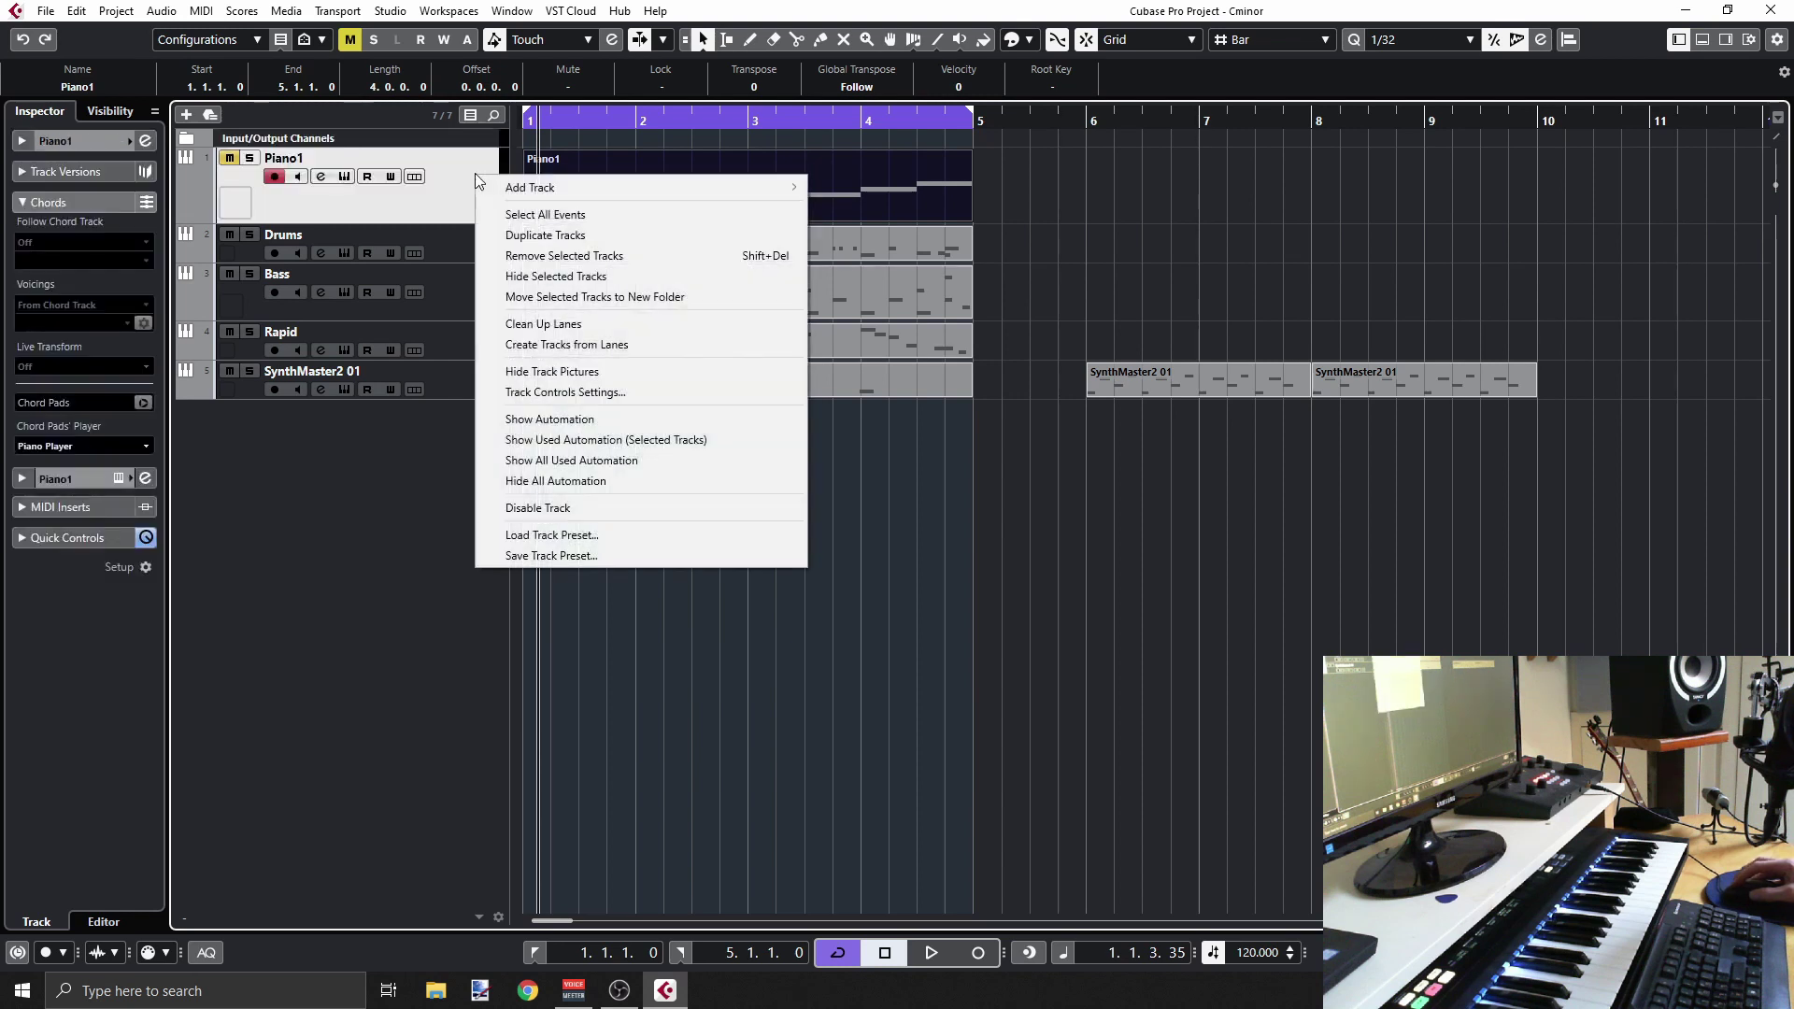
{"action": "mouse_move", "coordinate": [520, 194]}
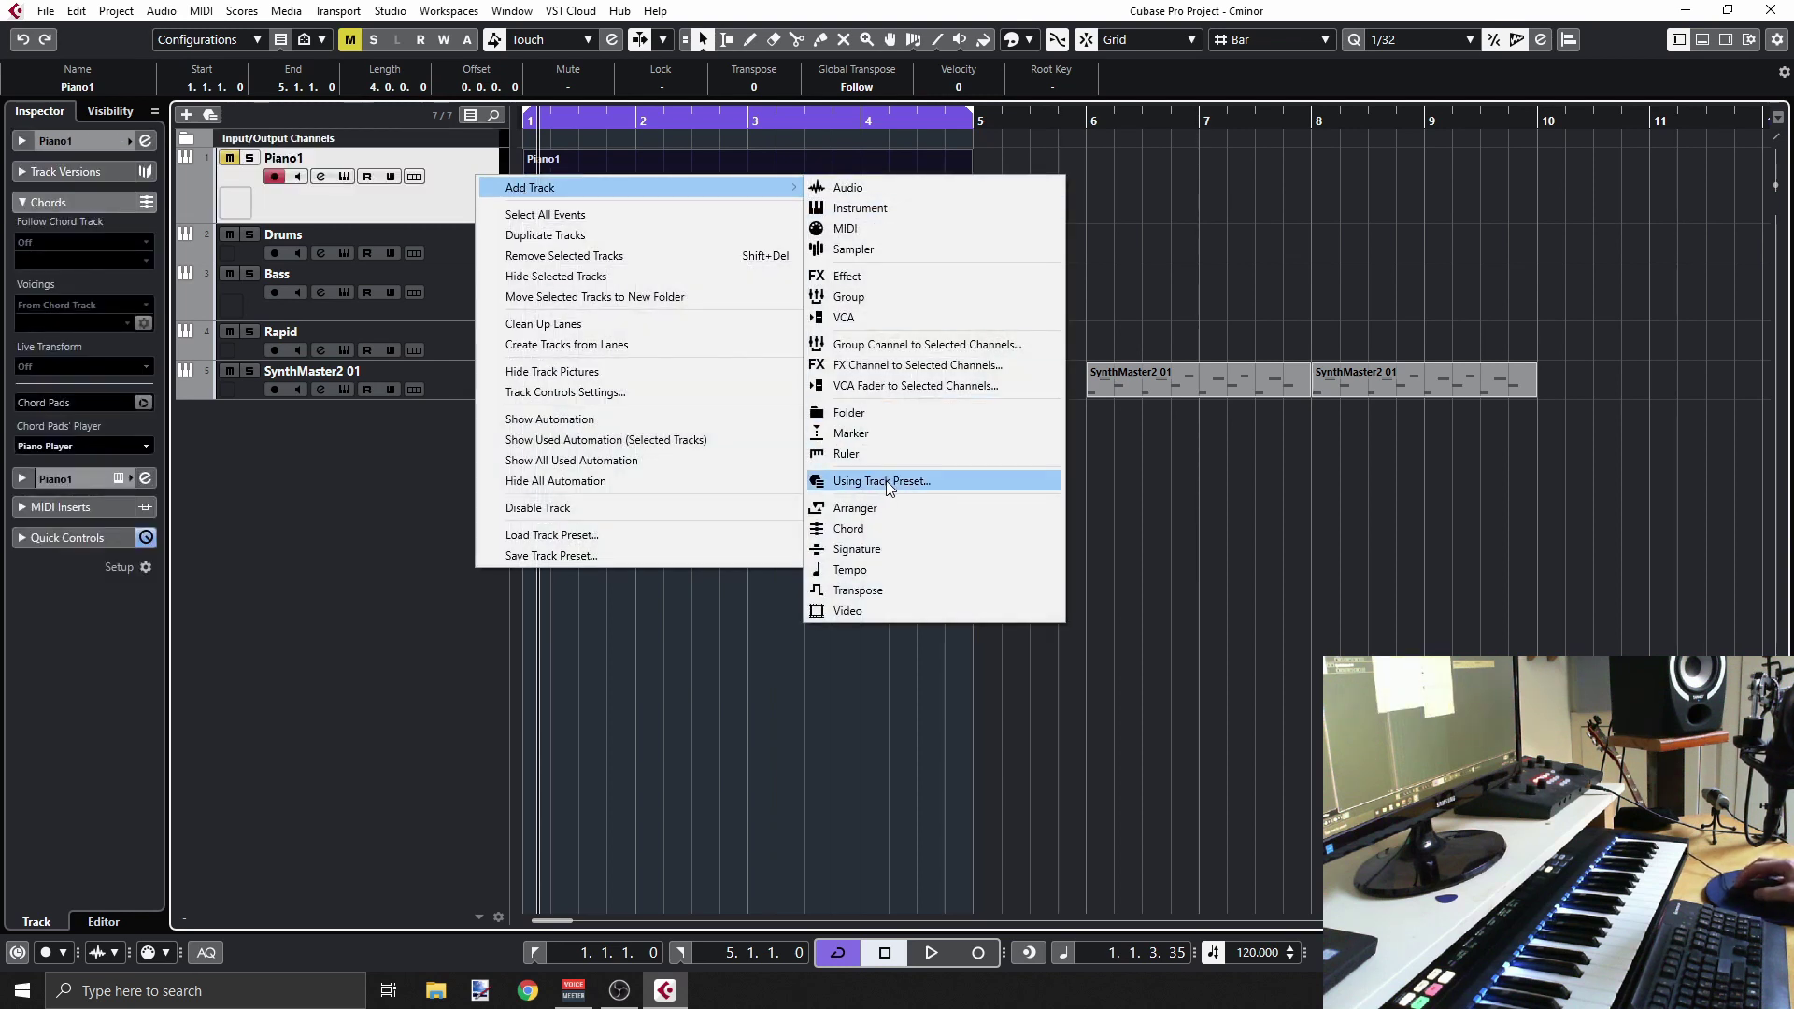
{"action": "left_click", "coordinate": [879, 531]}
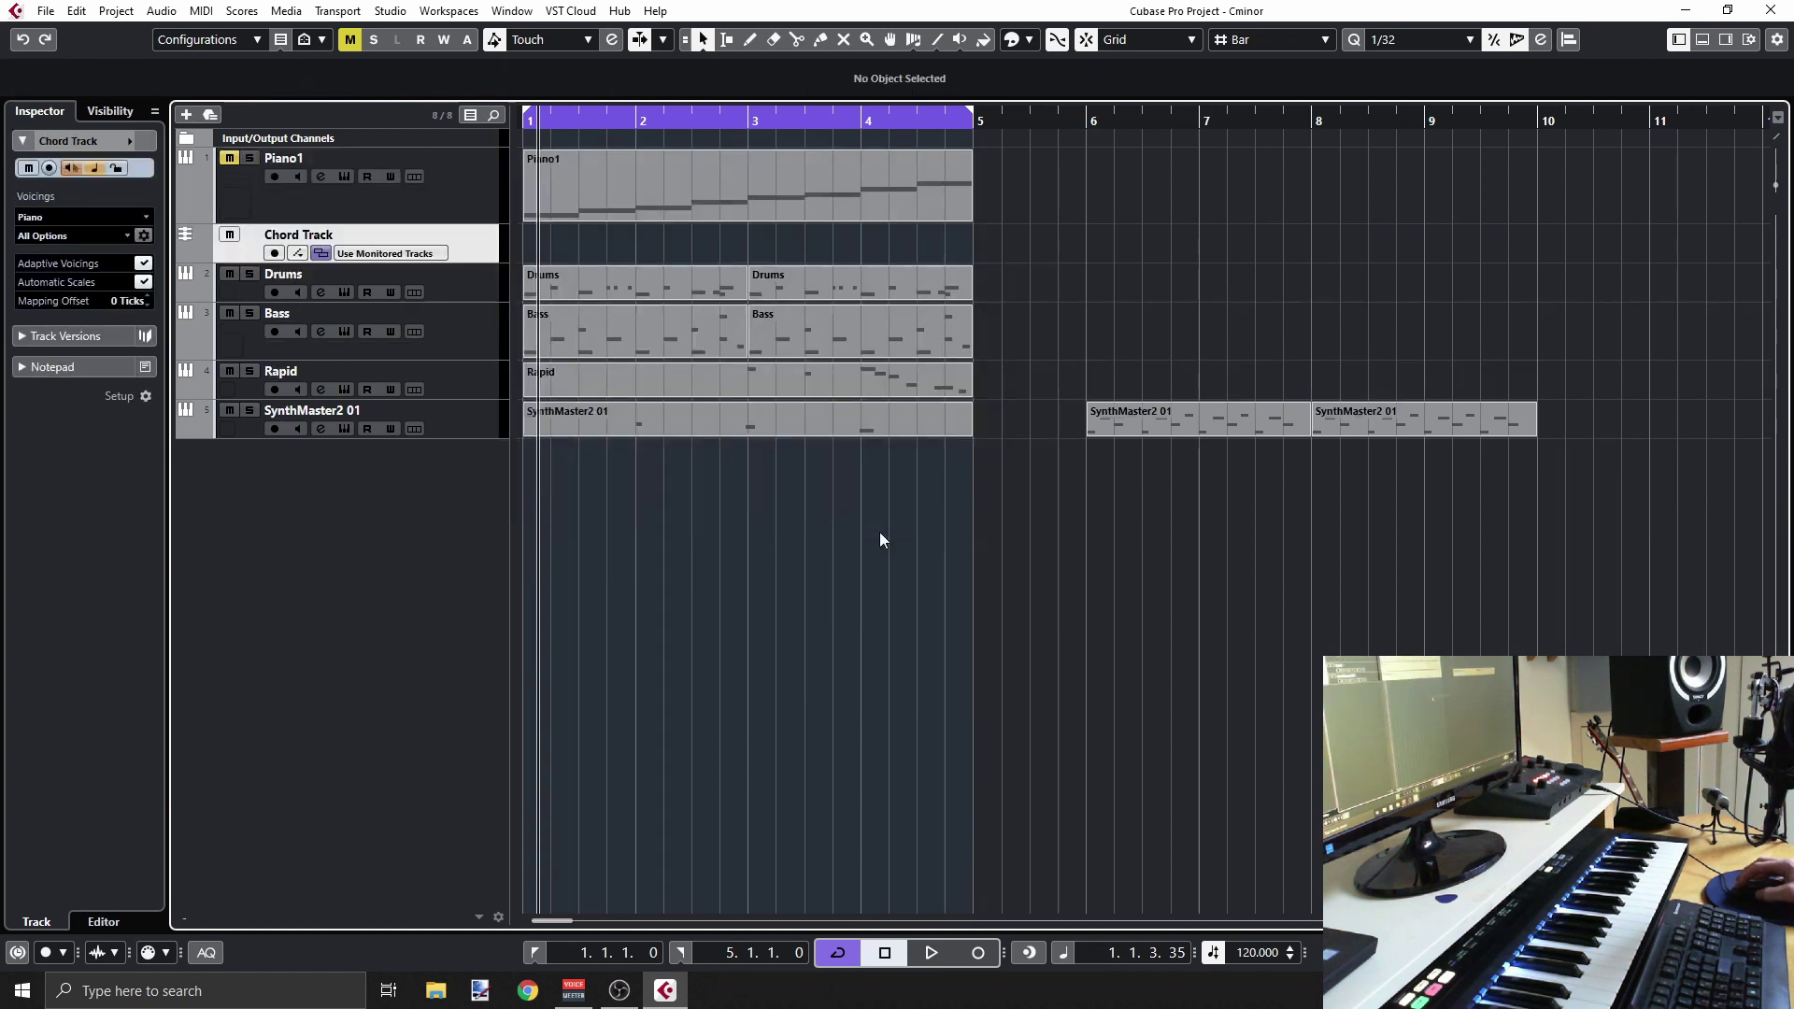
{"action": "left_click_drag", "start_coordinate": [482, 259], "coordinate": [488, 168]}
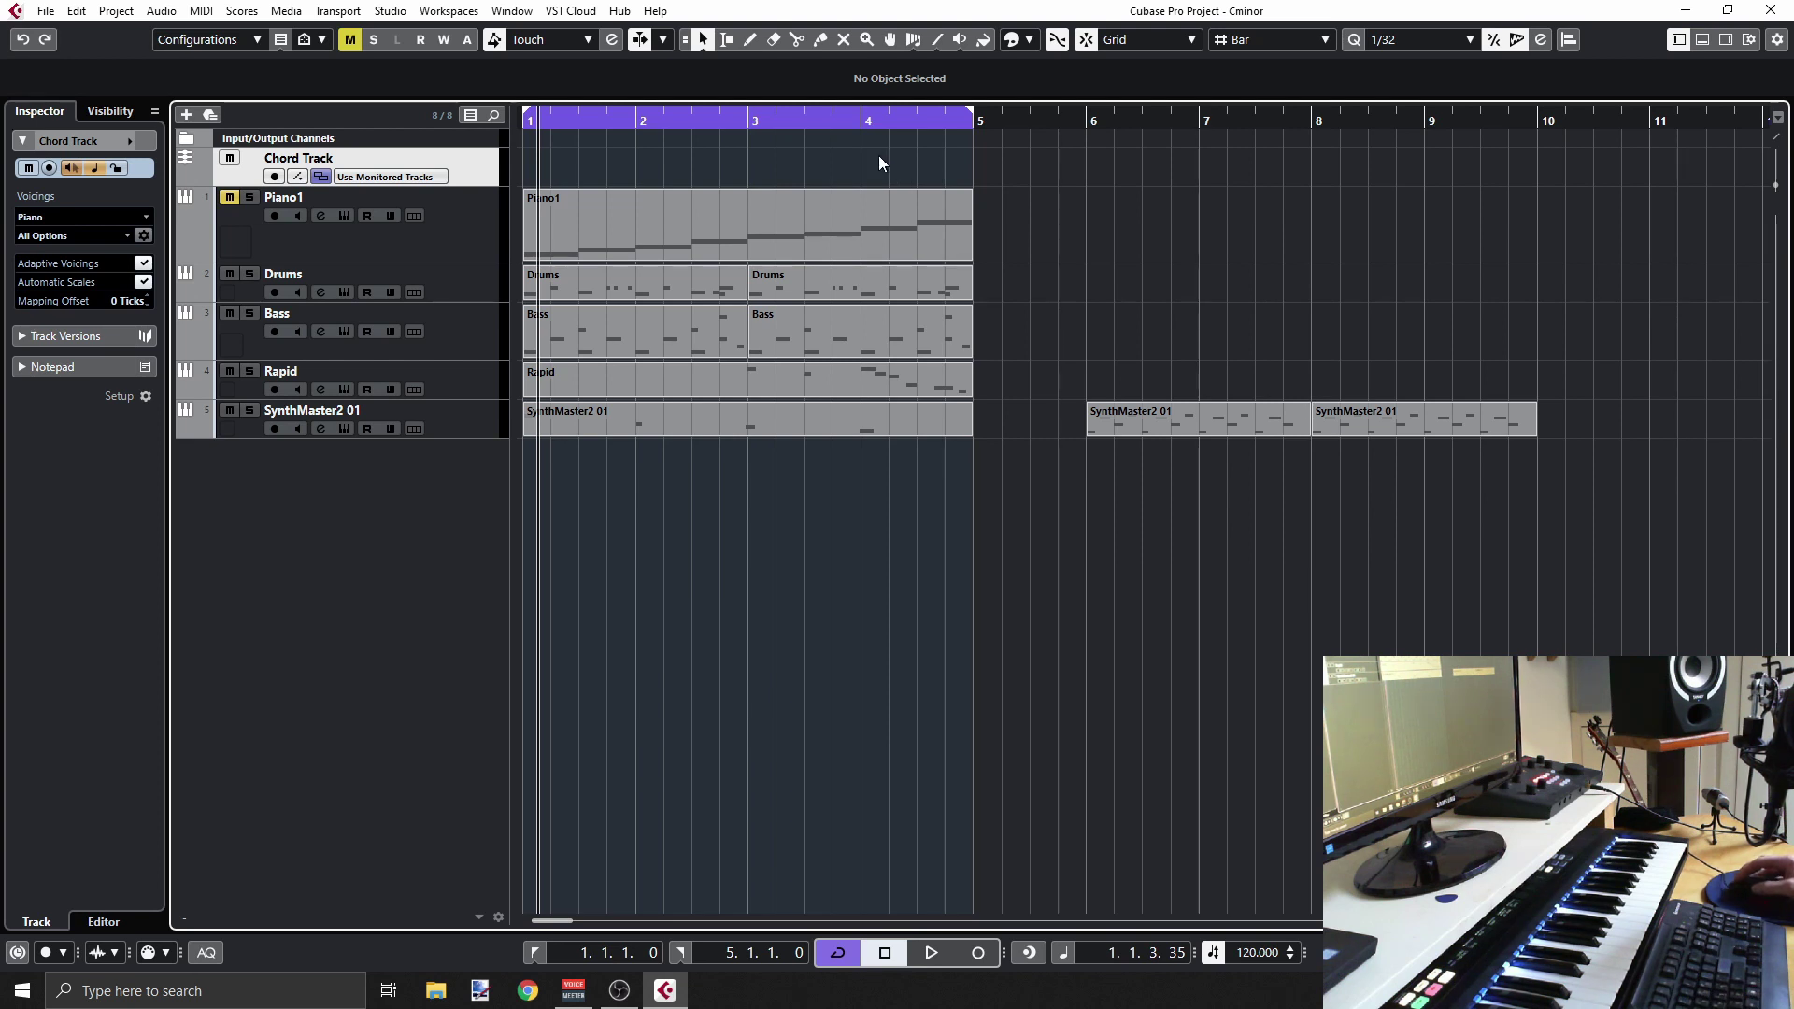
{"action": "left_click_drag", "start_coordinate": [475, 184], "coordinate": [472, 204]}
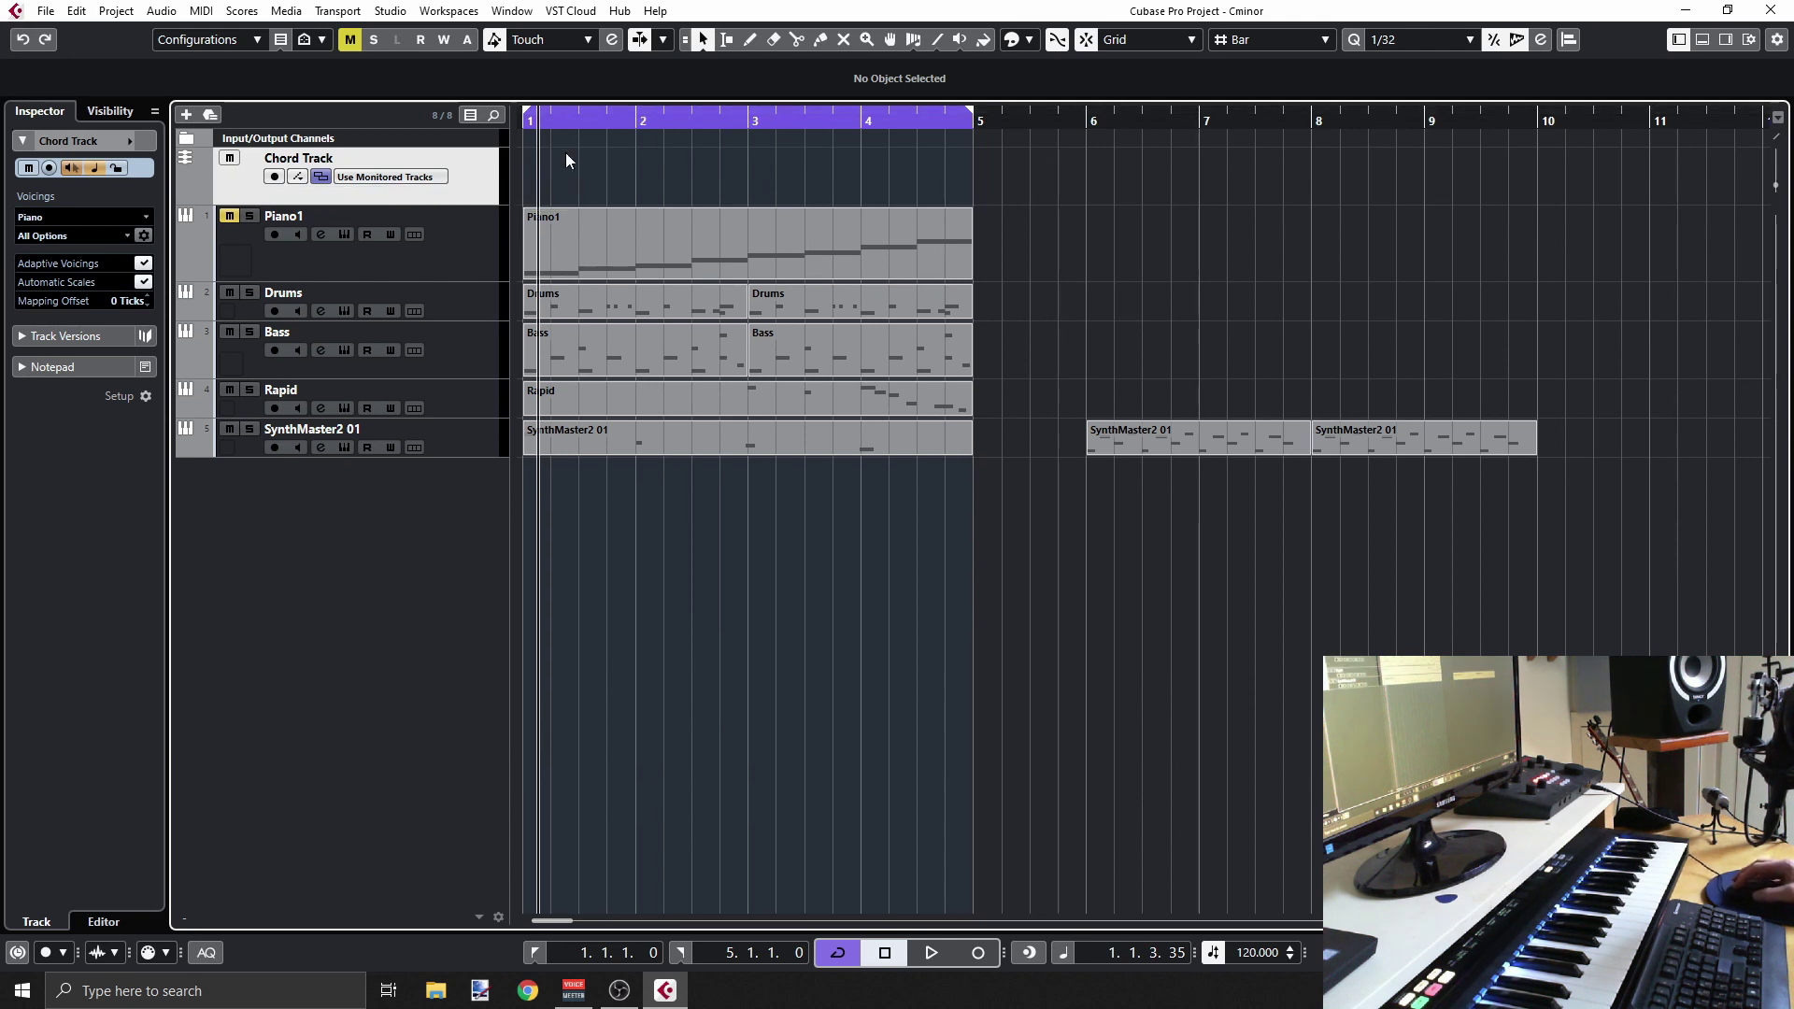
Set Piano1 as the chord track's audition track, and unmute Piano1 while muting Drums, Bass, Rapid and SynthMaster2 01
{"action": "left_click", "coordinate": [433, 179]}
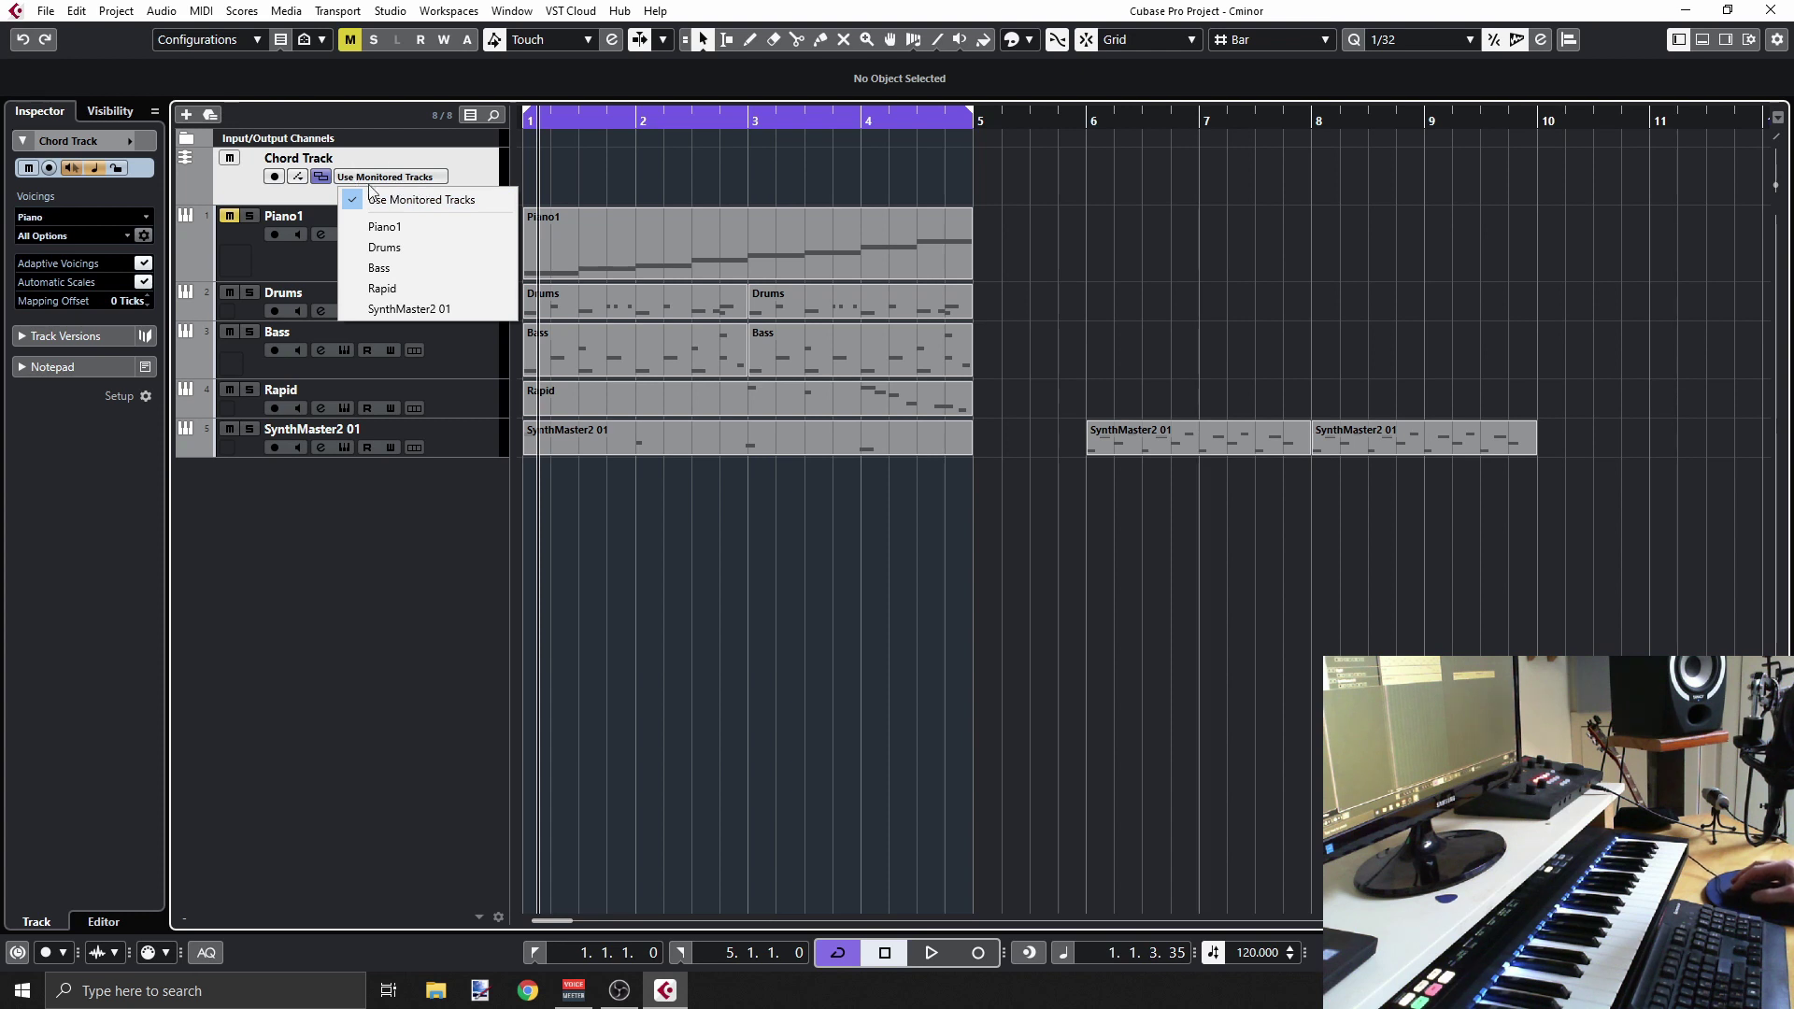
{"action": "left_click", "coordinate": [384, 227]}
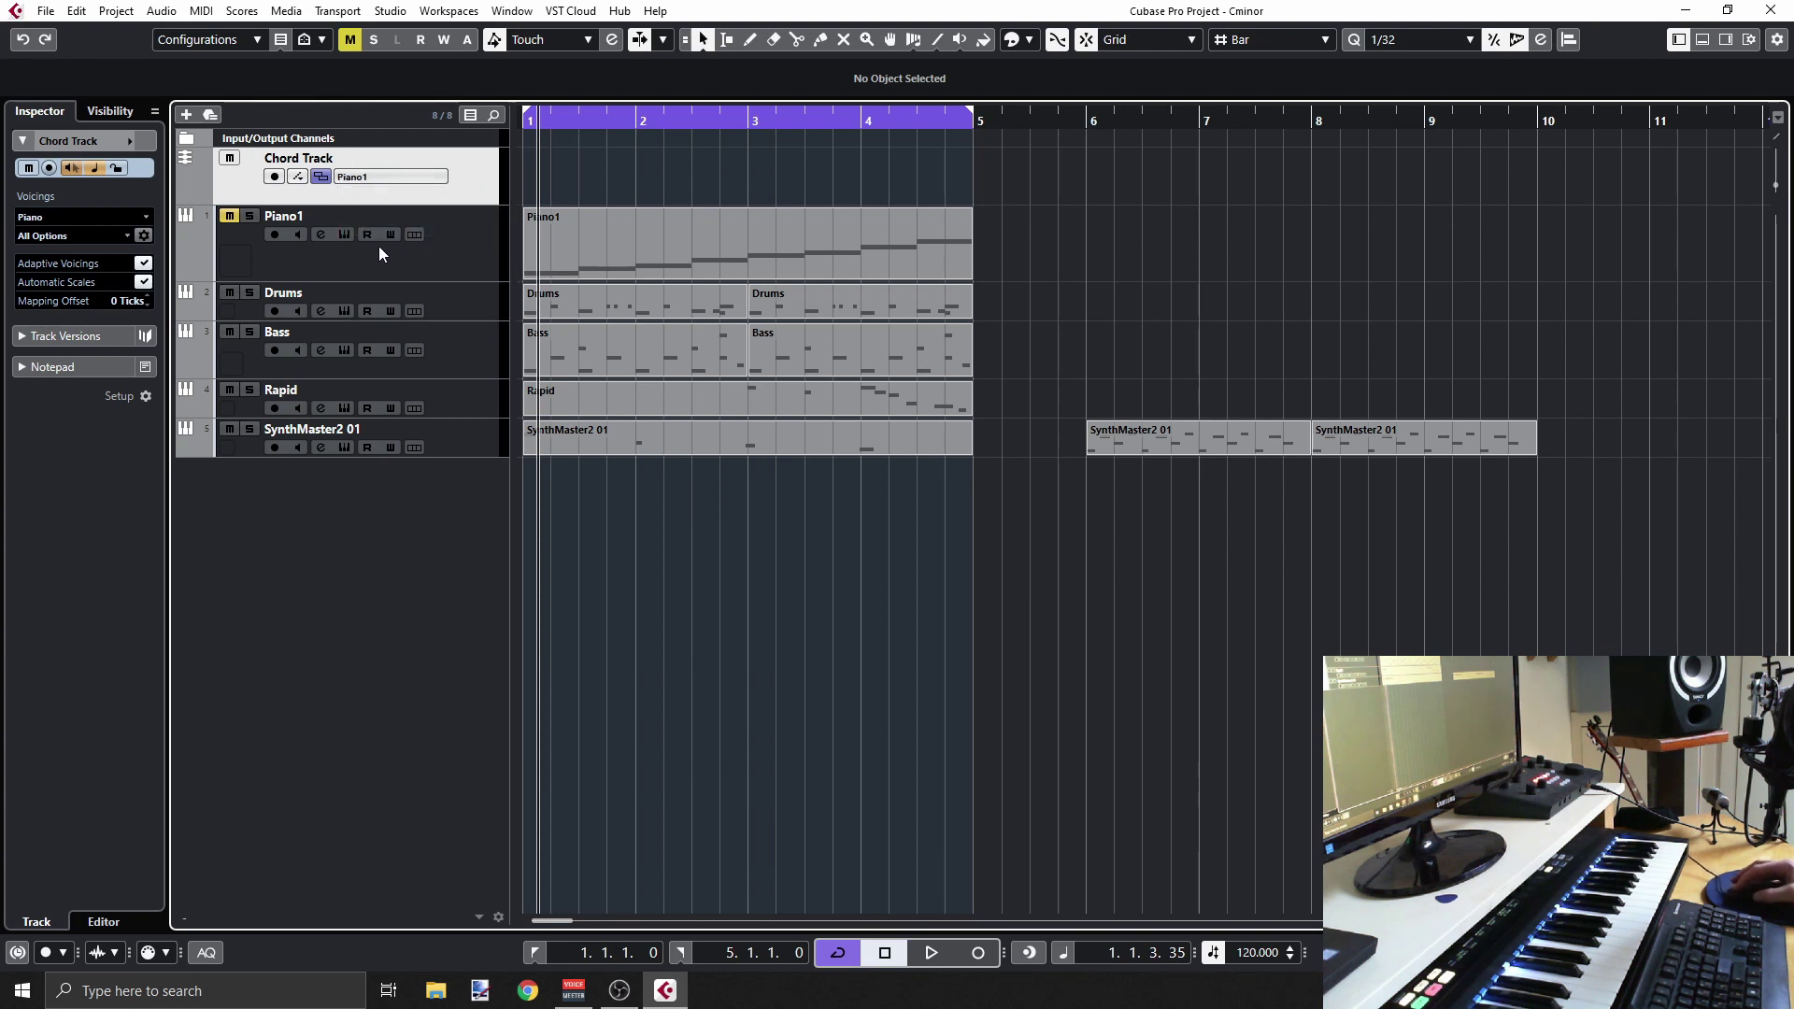
{"action": "left_click", "coordinate": [334, 258]}
{"action": "left_click", "coordinate": [229, 216]}
{"action": "left_click", "coordinate": [229, 293]}
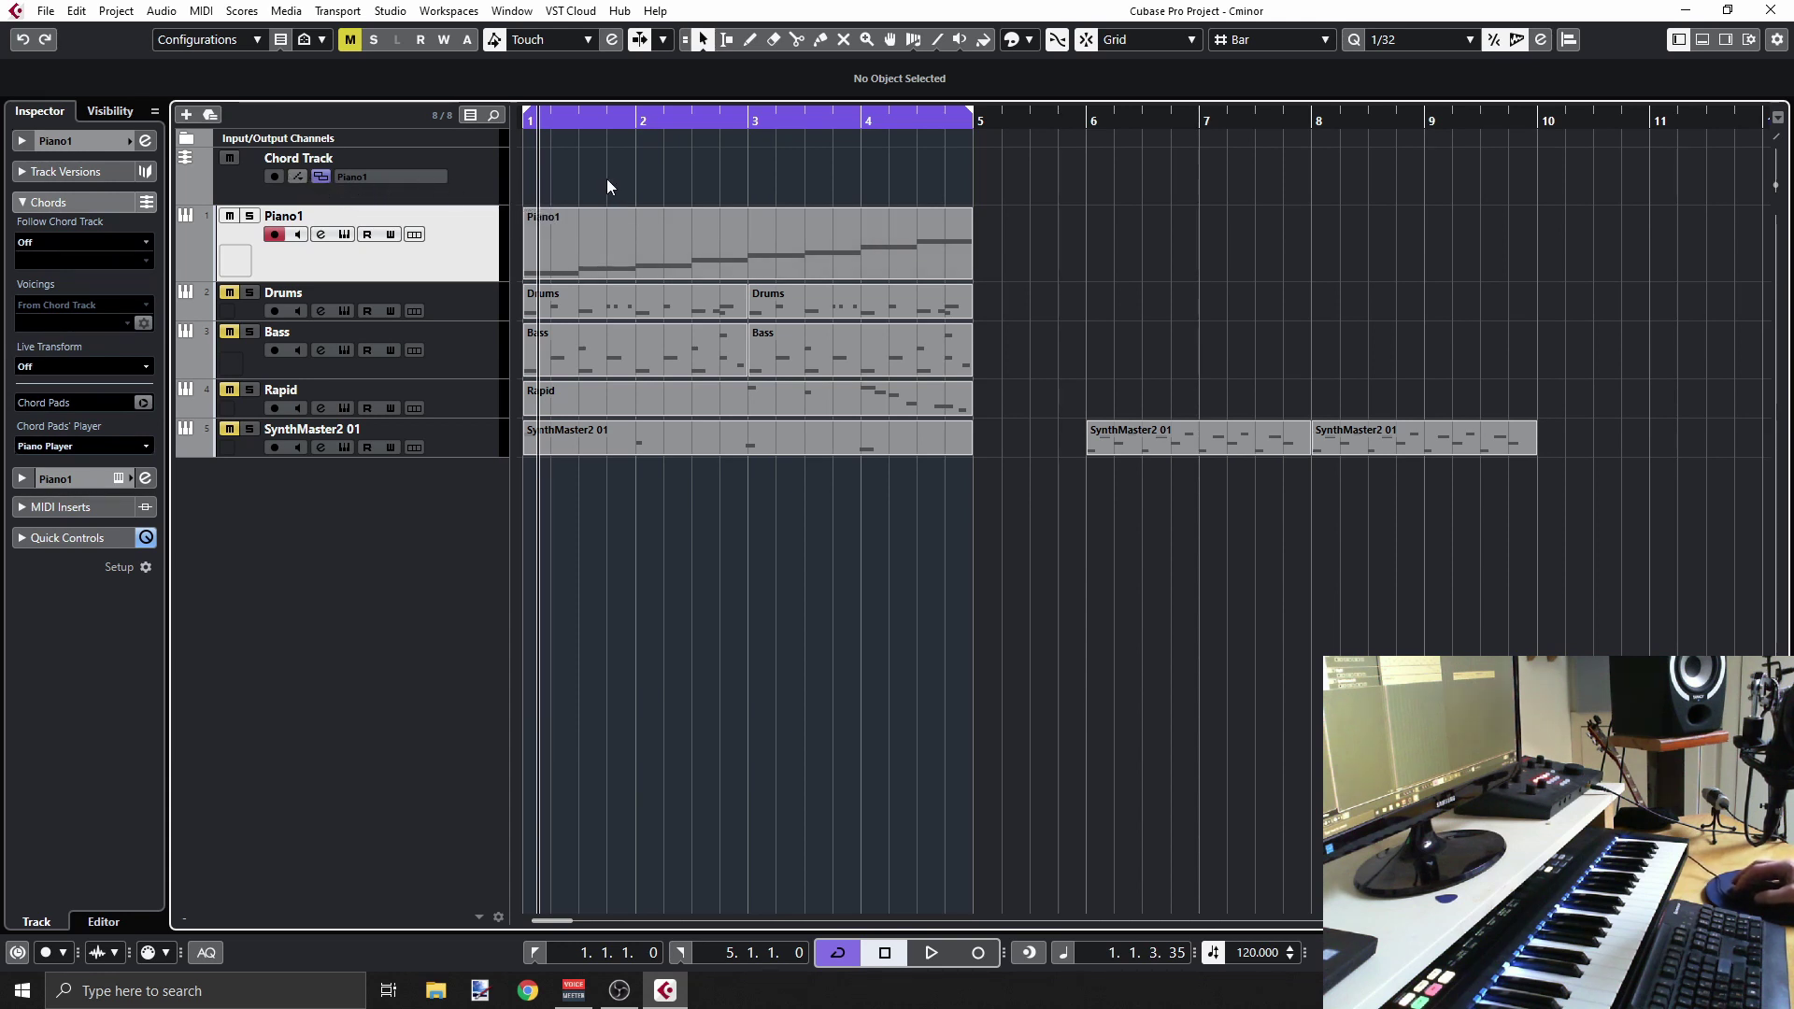
Activate the Draw tool, and try an undefined chord event at bar 1 of the chord track before deleting it
{"action": "left_click", "coordinate": [751, 42]}
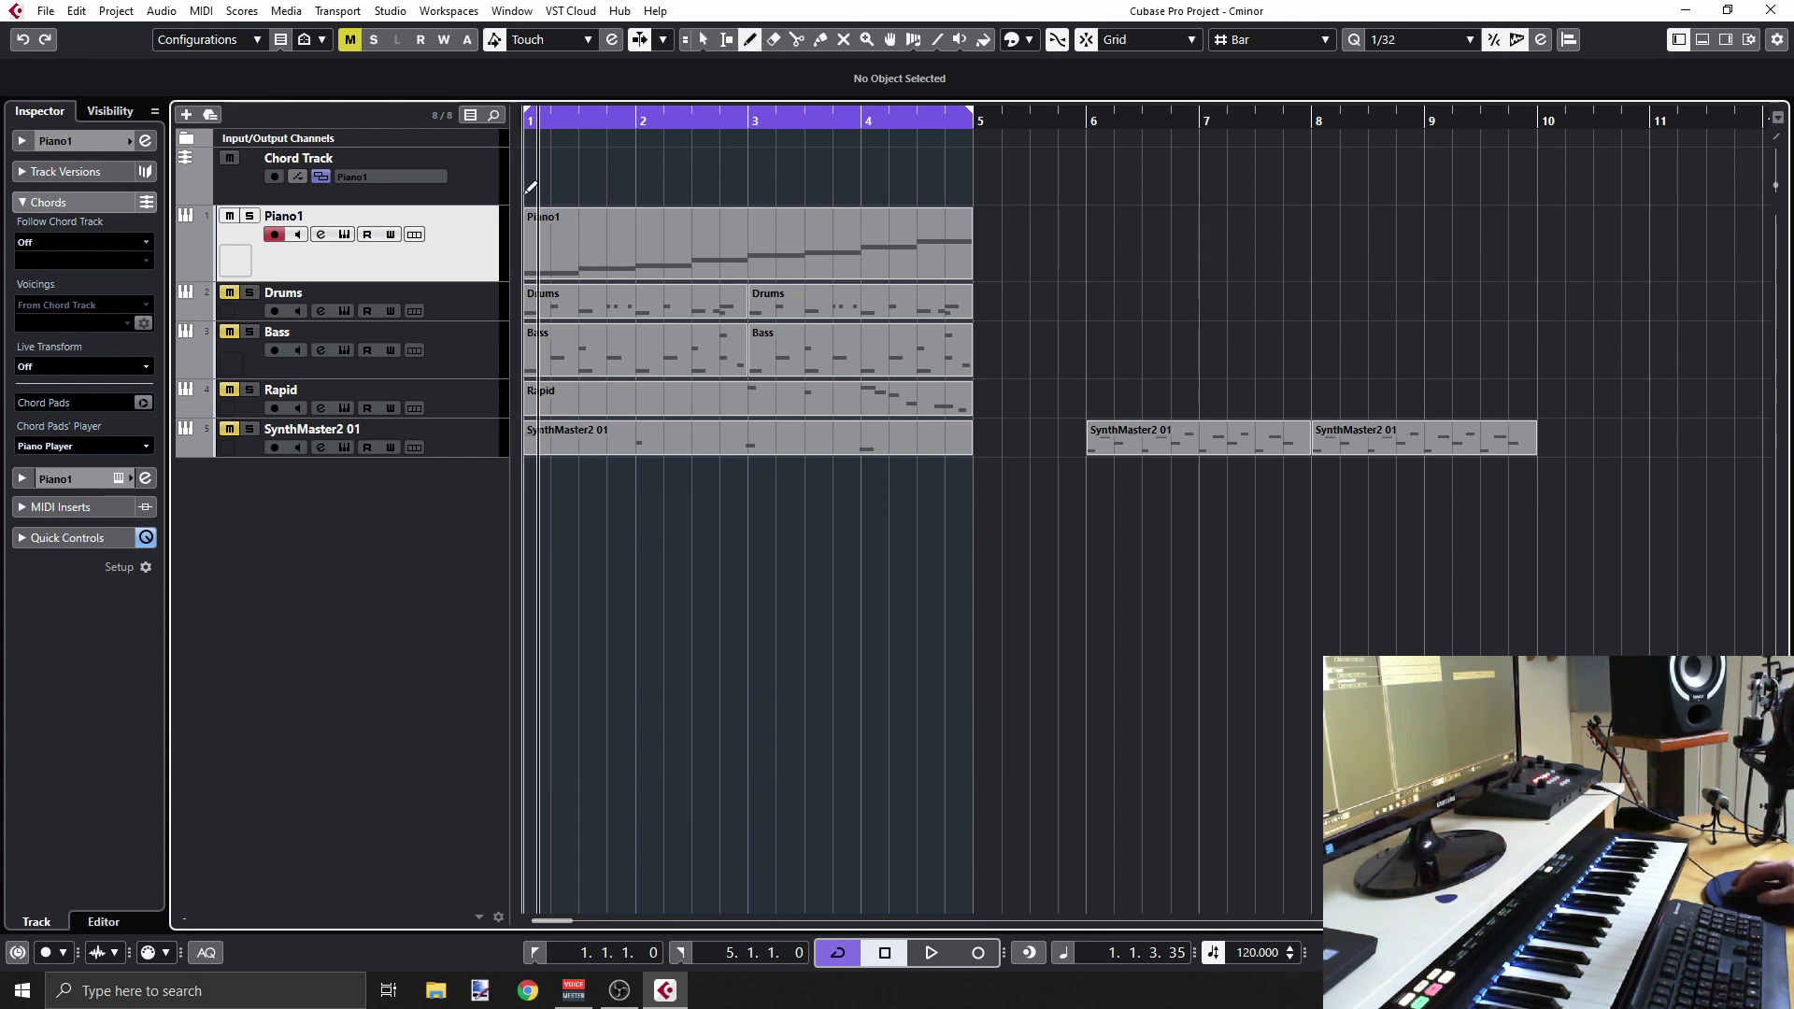
{"action": "left_click", "coordinate": [571, 187]}
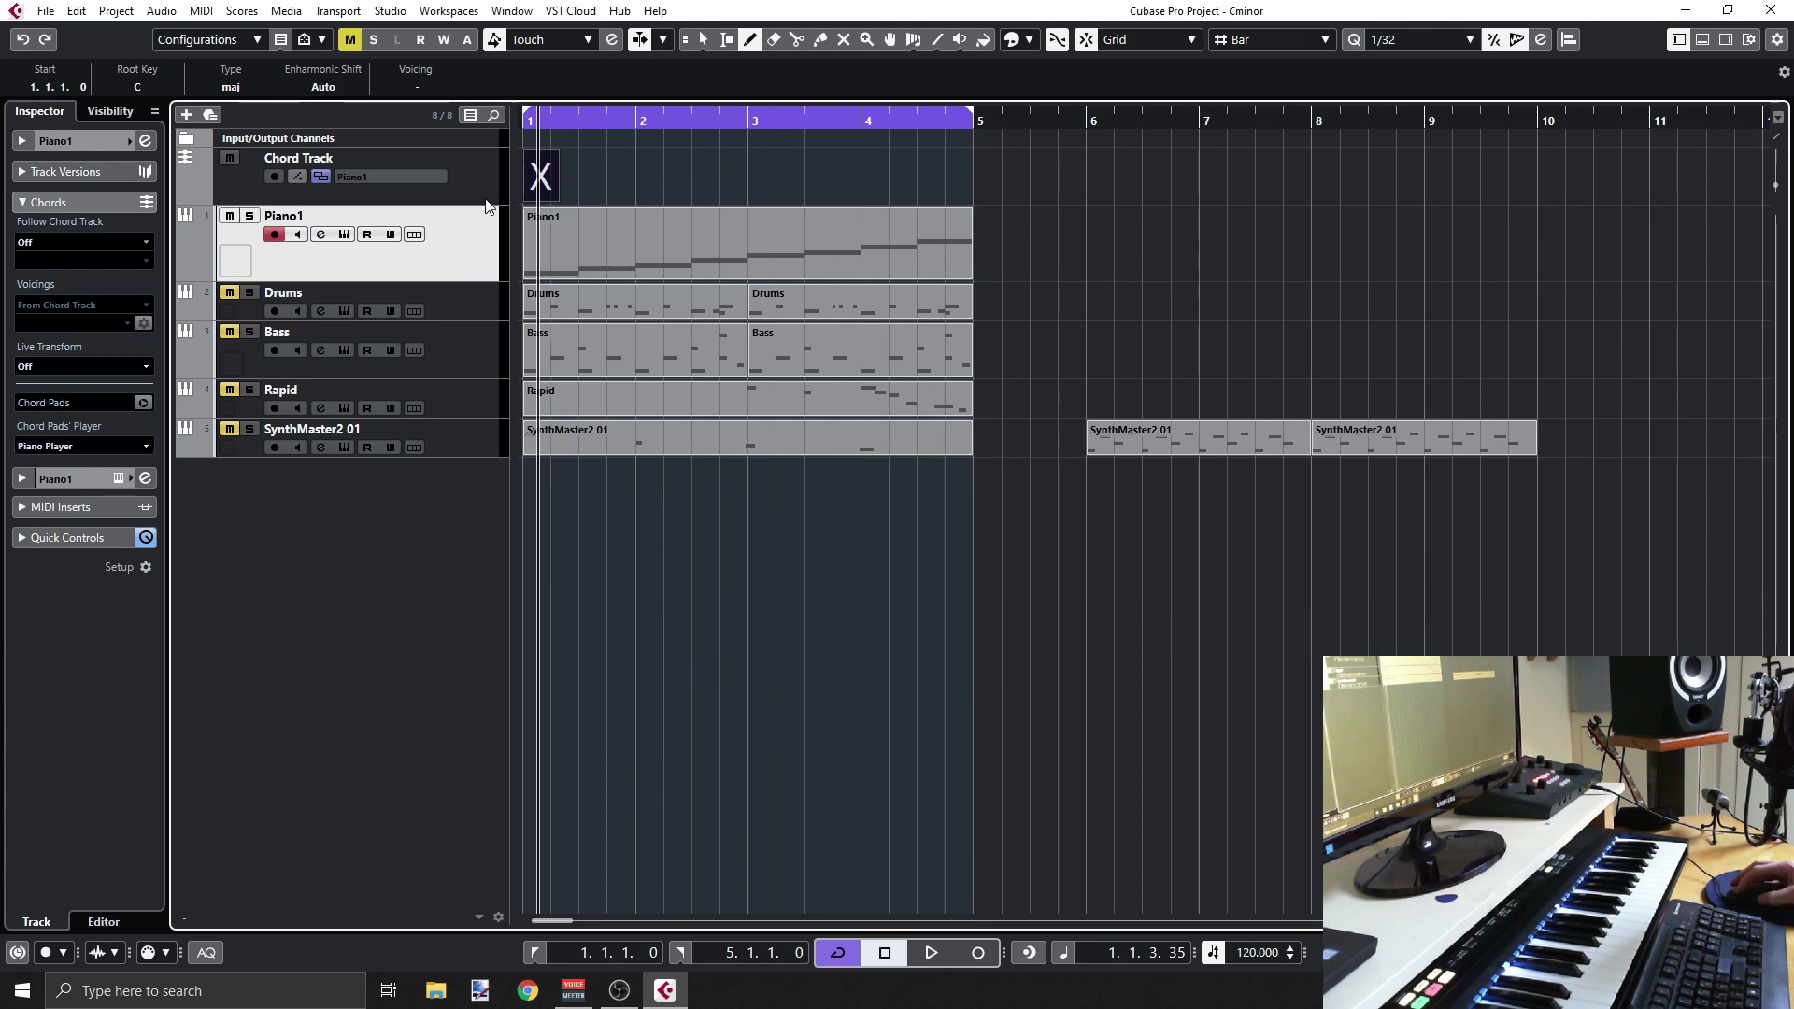
{"action": "key", "text": "Delete"}
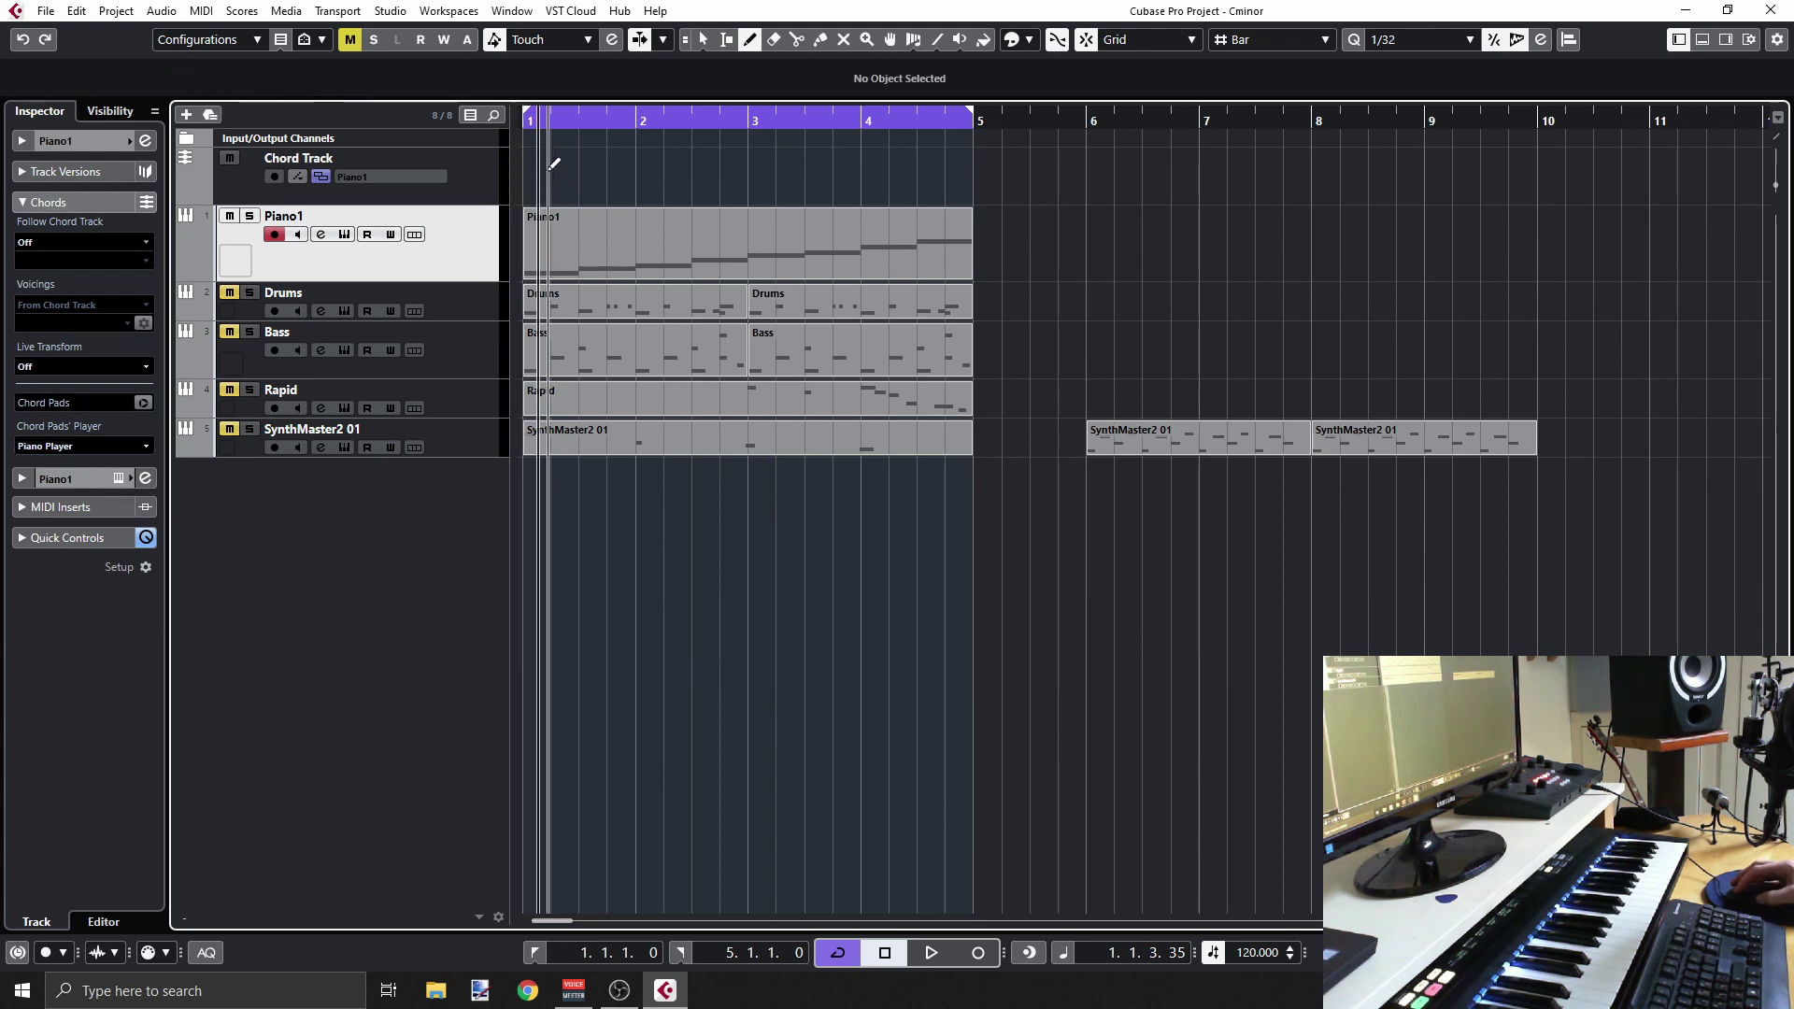
Show the chord track's scale lane and turn off Adaptive Voicings and Automatic Scales
{"action": "left_click", "coordinate": [305, 175]}
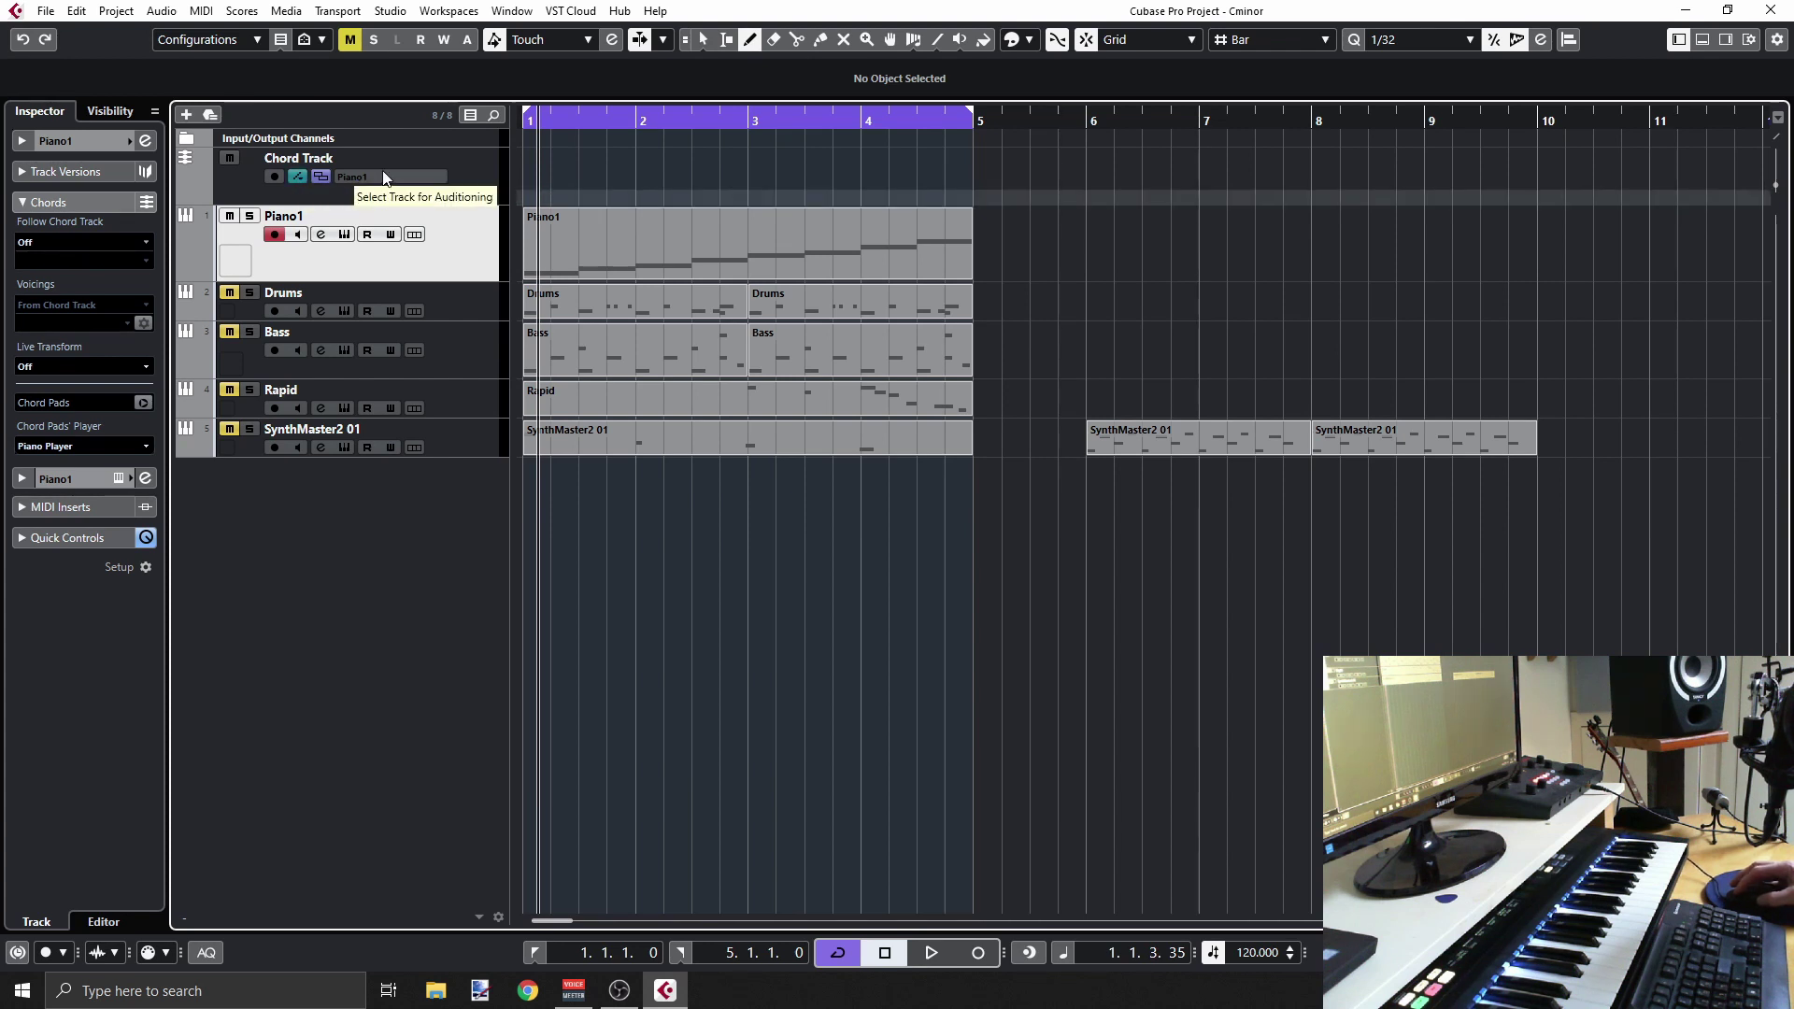
{"action": "left_click", "coordinate": [484, 190]}
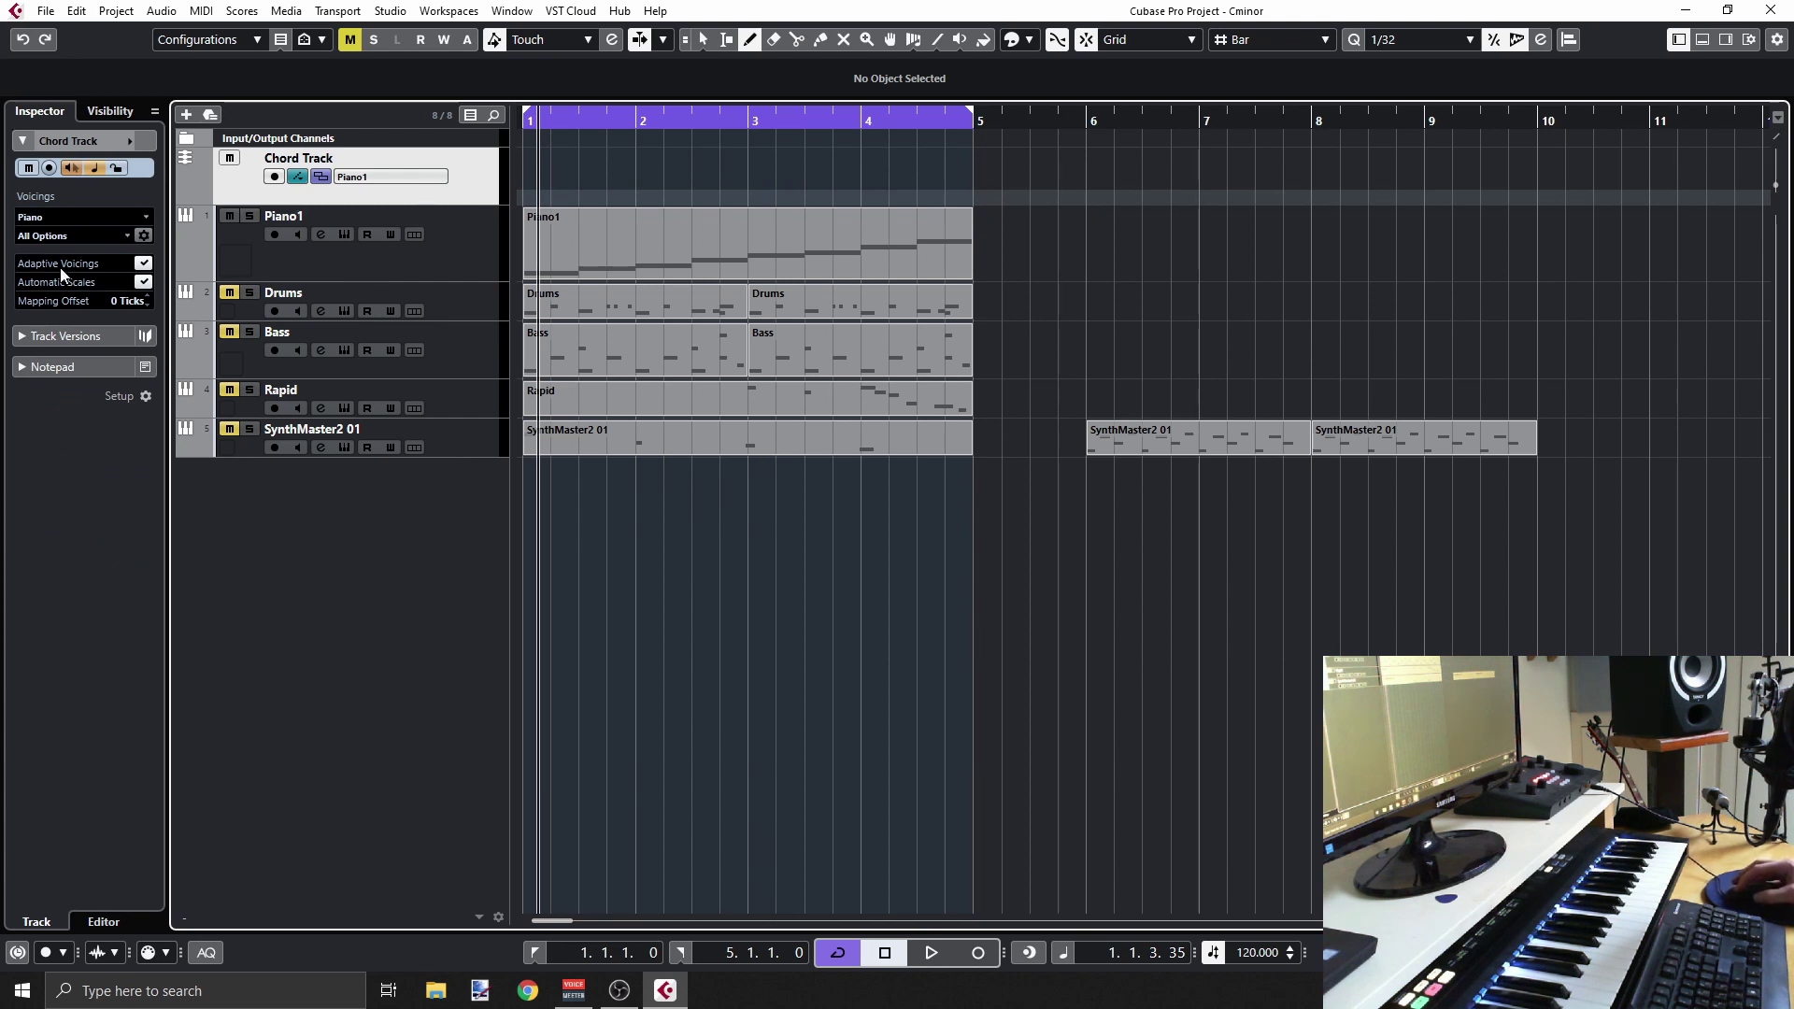
{"action": "left_click", "coordinate": [143, 263]}
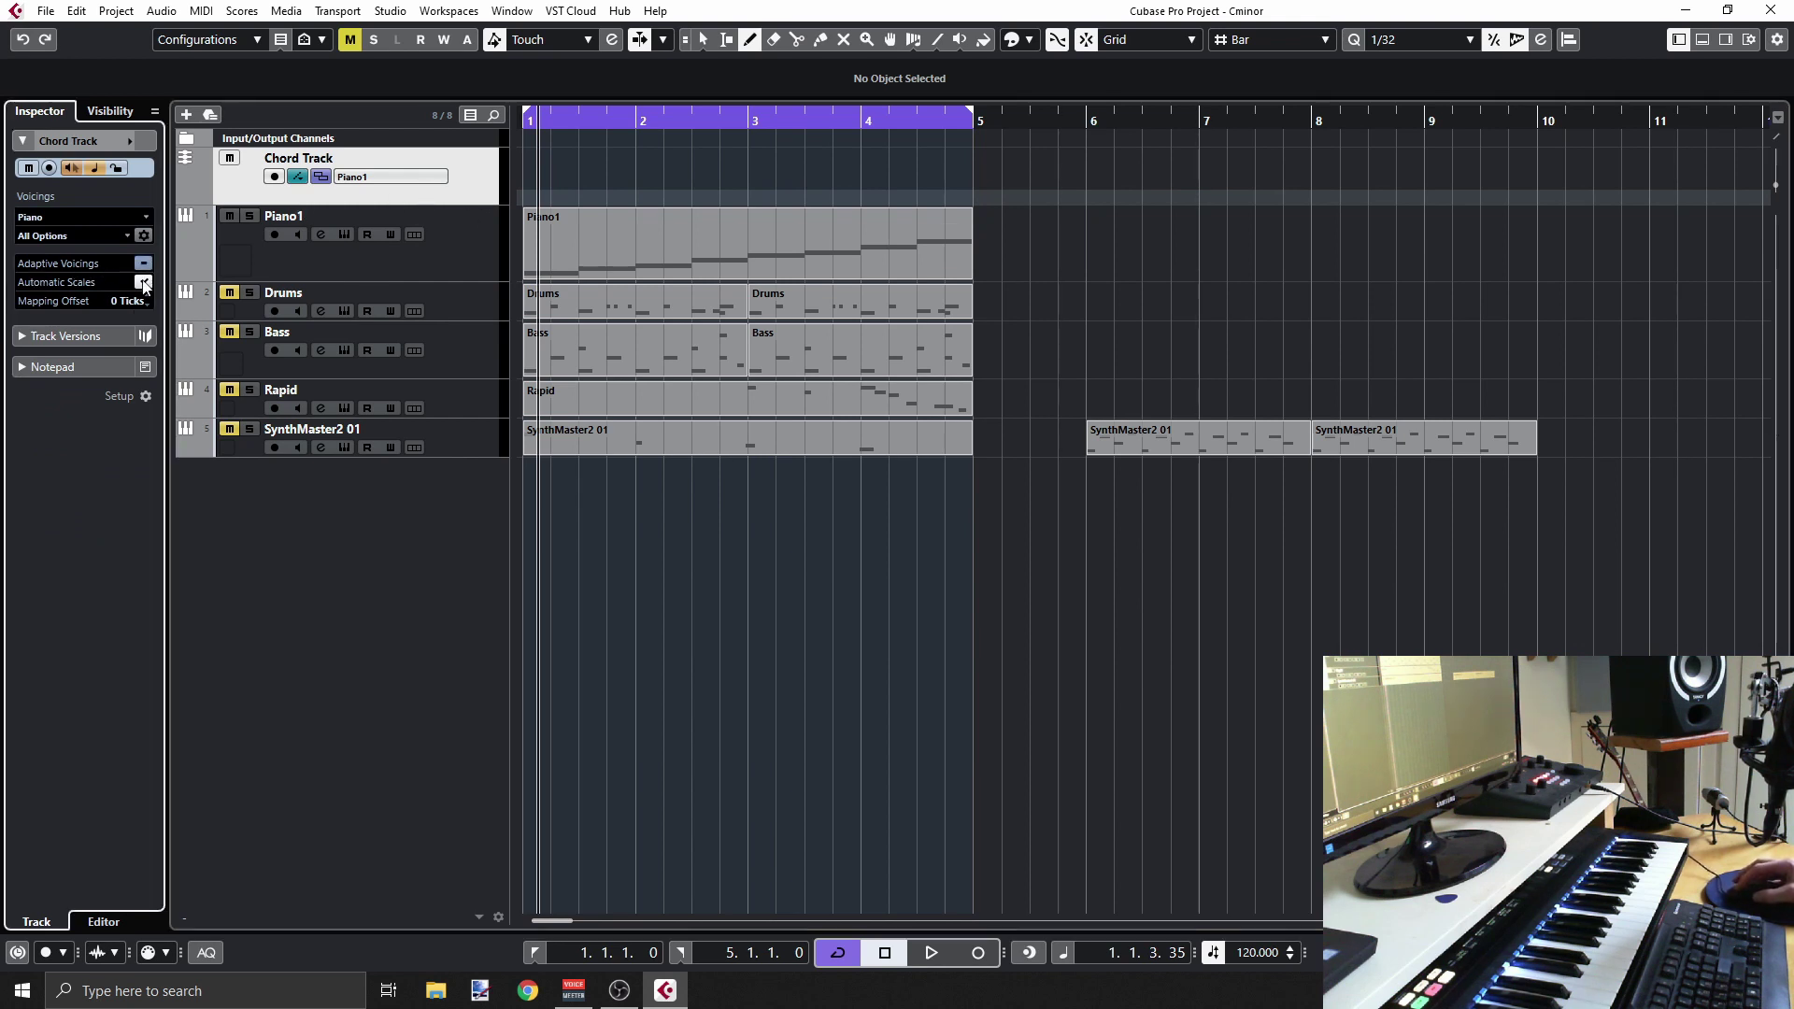
{"action": "left_click", "coordinate": [141, 284]}
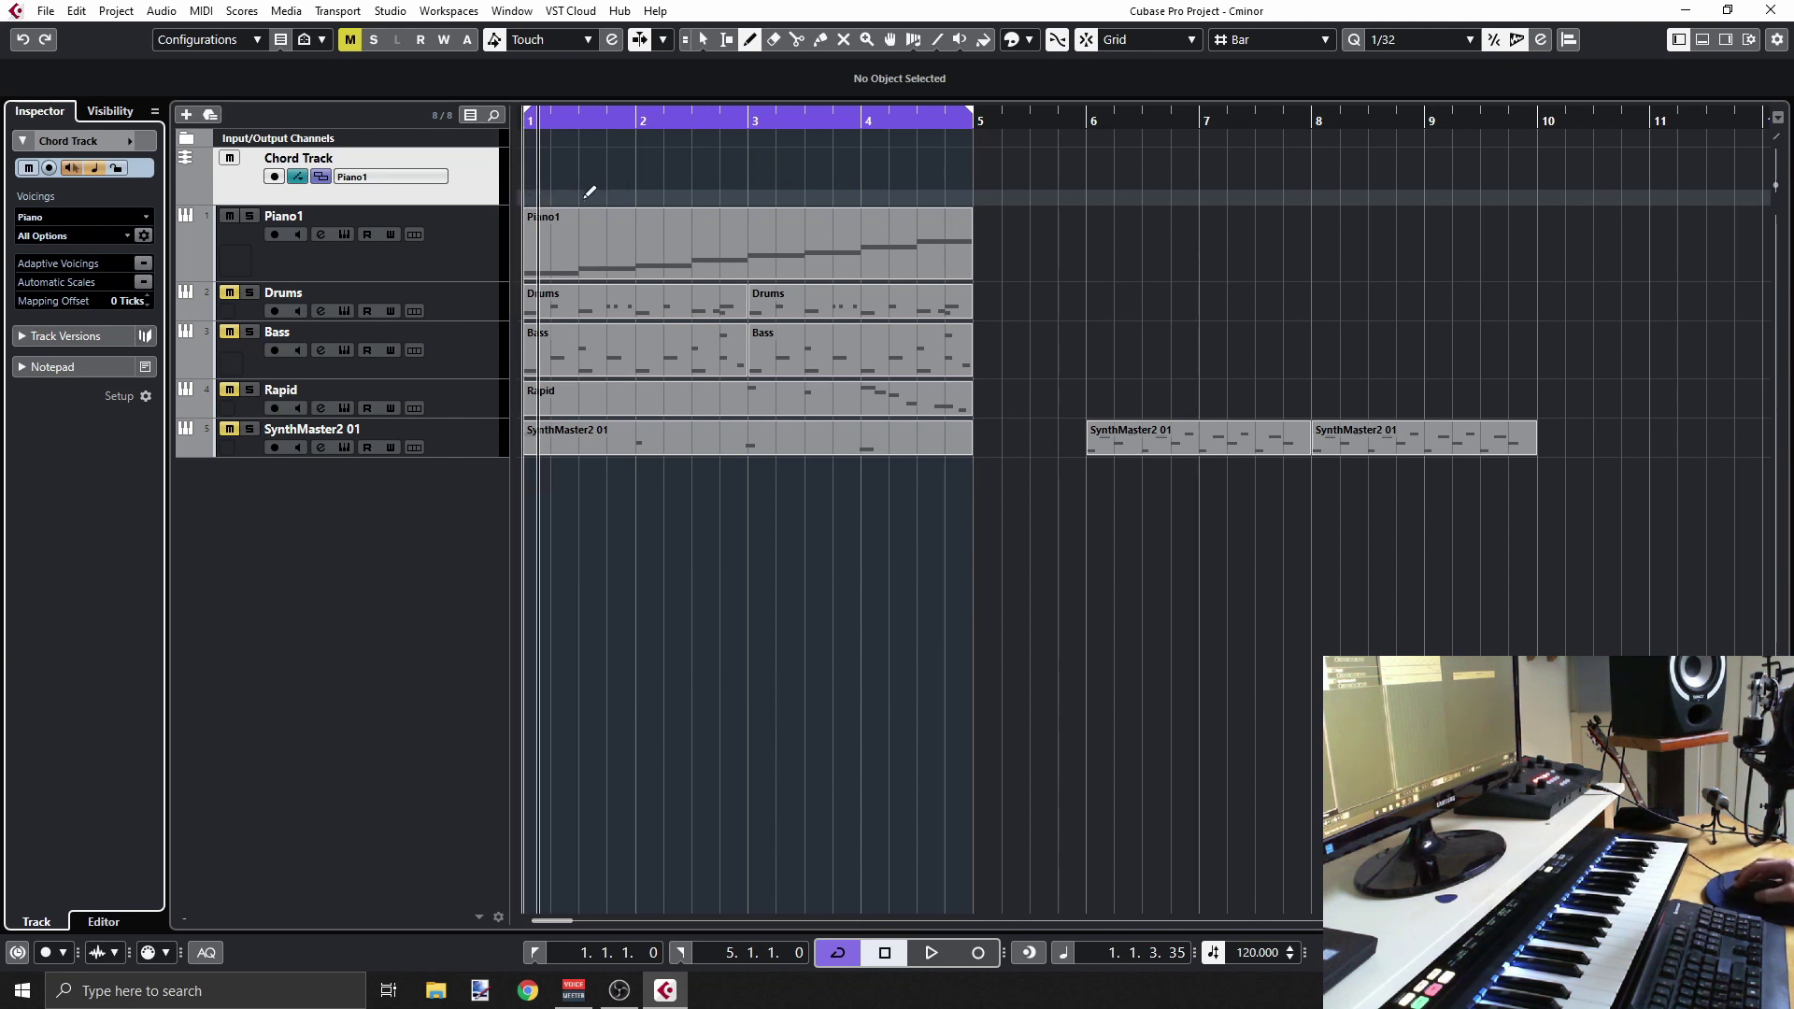
Draw a scale event at bar 1 of the chord track and set it to C Aeolian (nat. minor)
{"action": "left_click", "coordinate": [549, 192]}
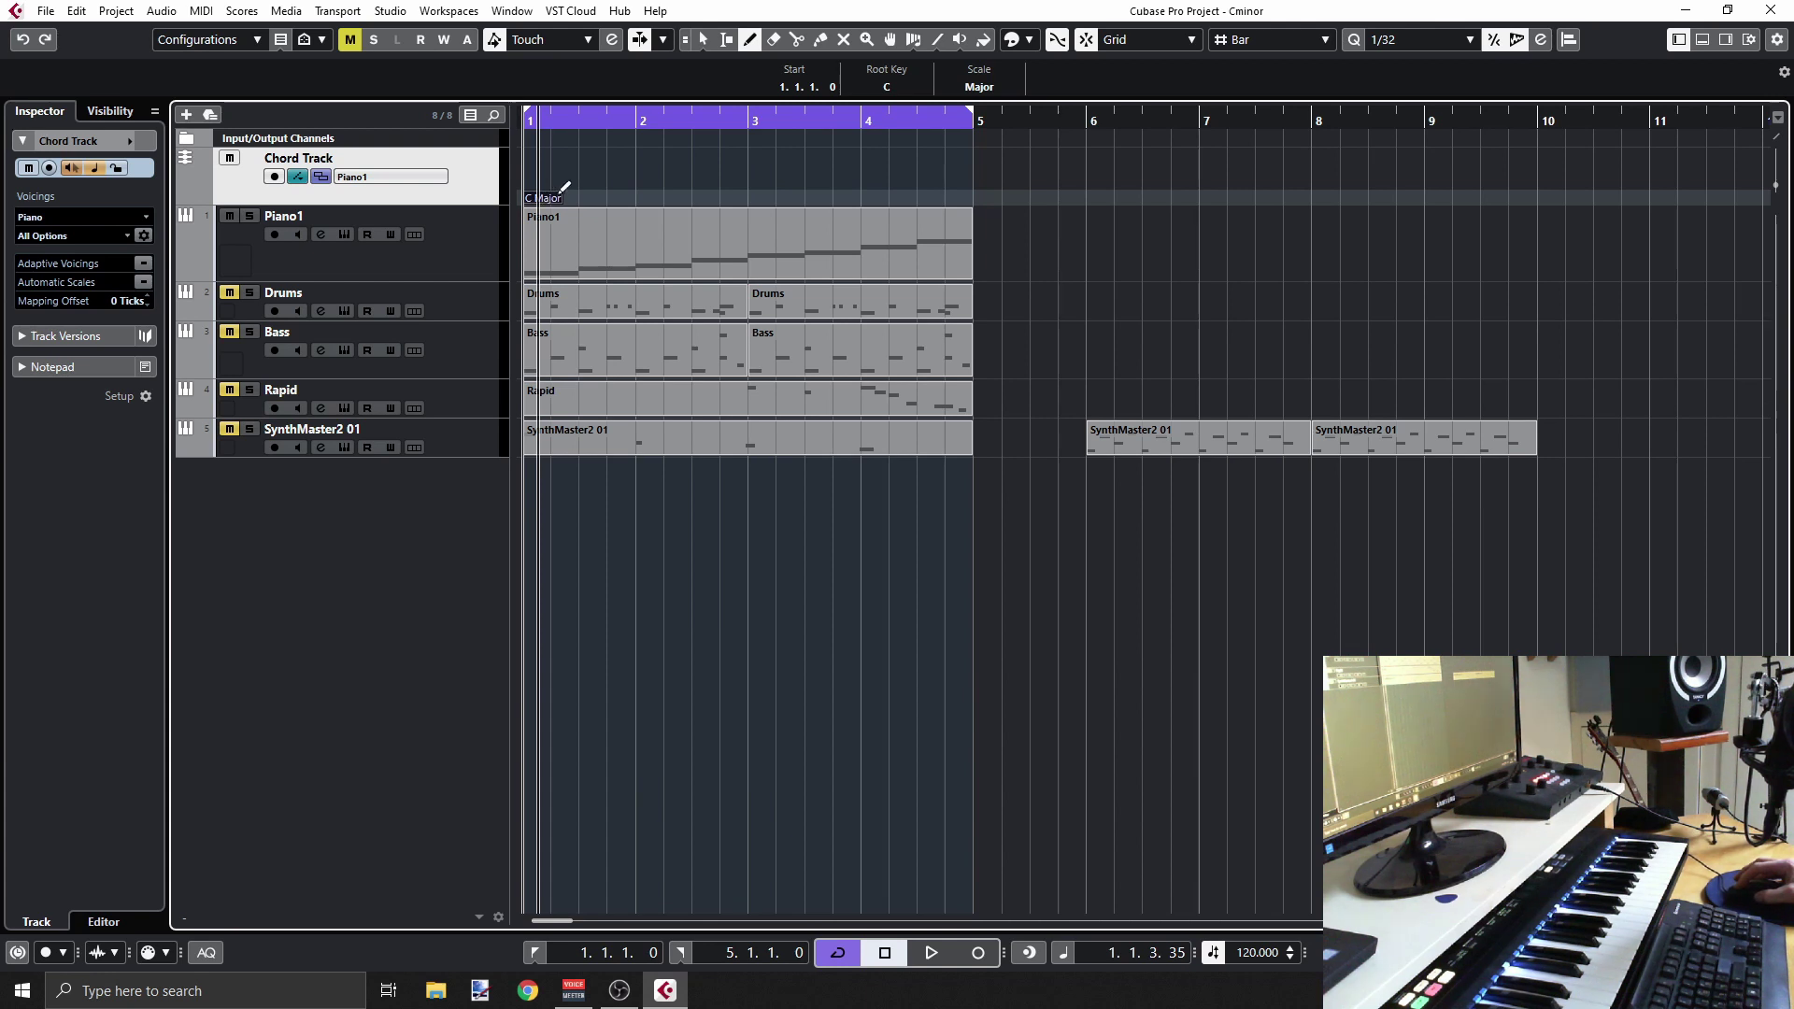
{"action": "left_click", "coordinate": [700, 34]}
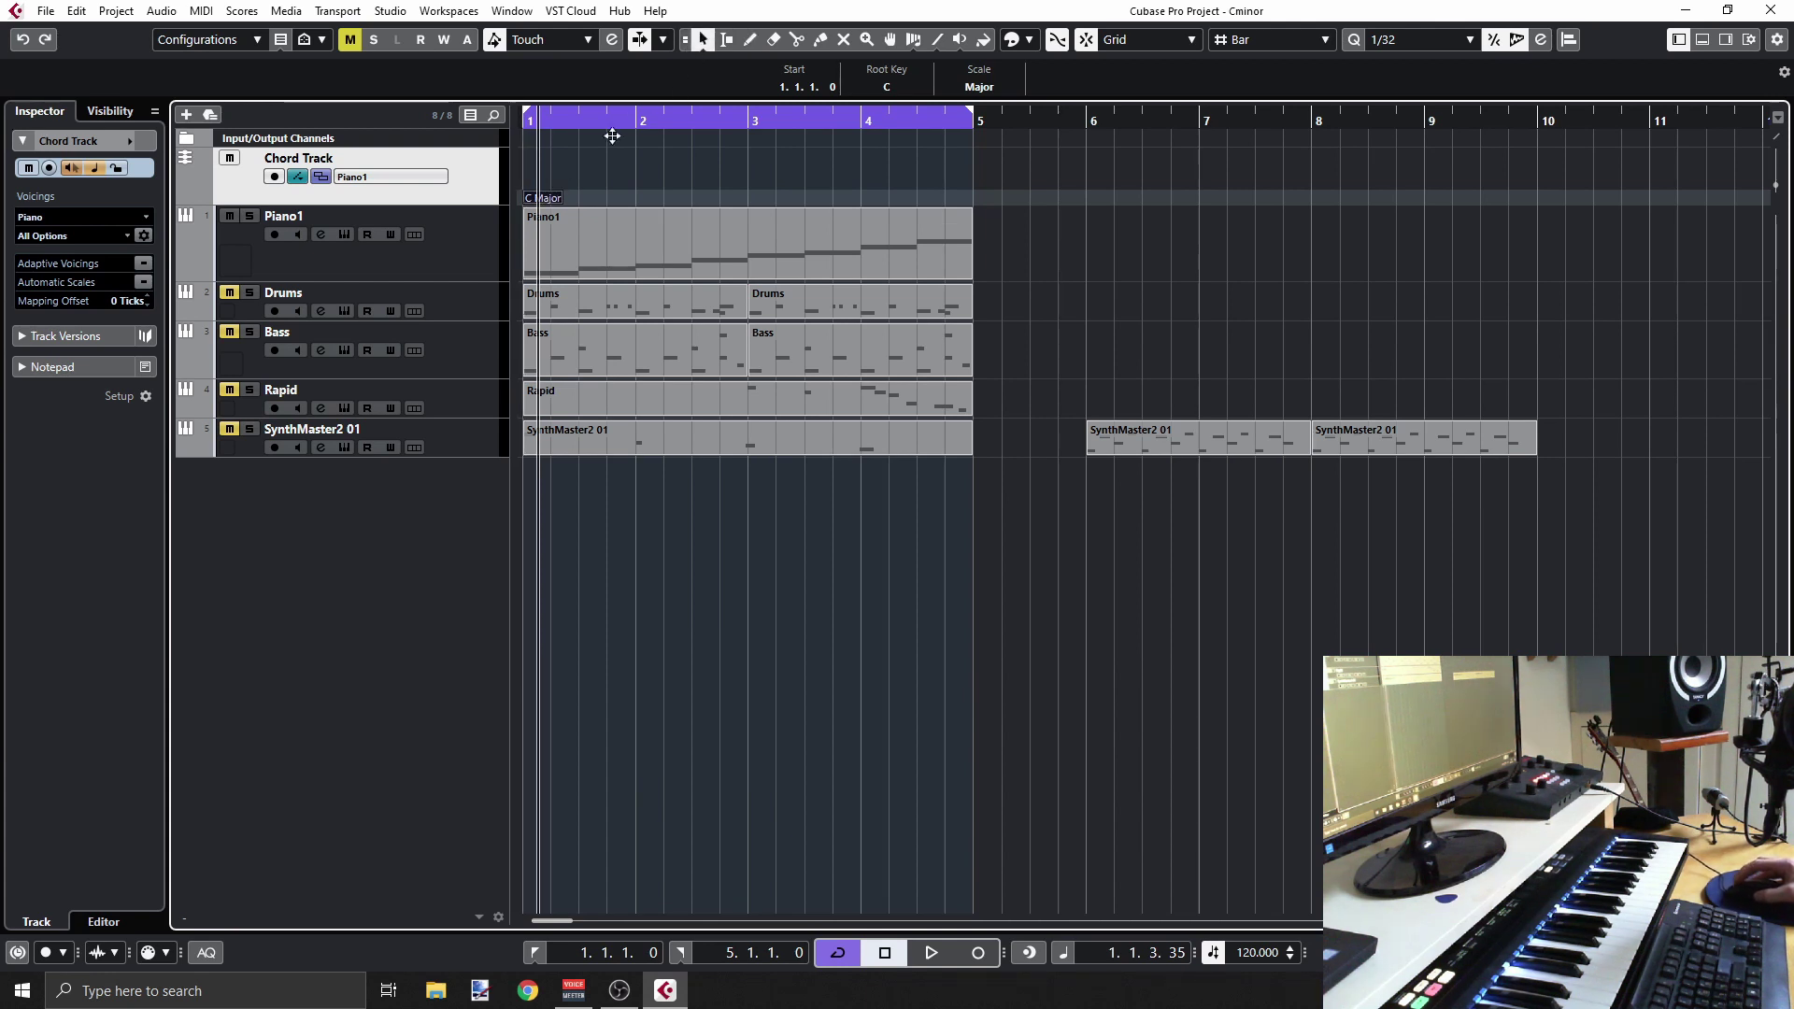
{"action": "double_click", "coordinate": [551, 198]}
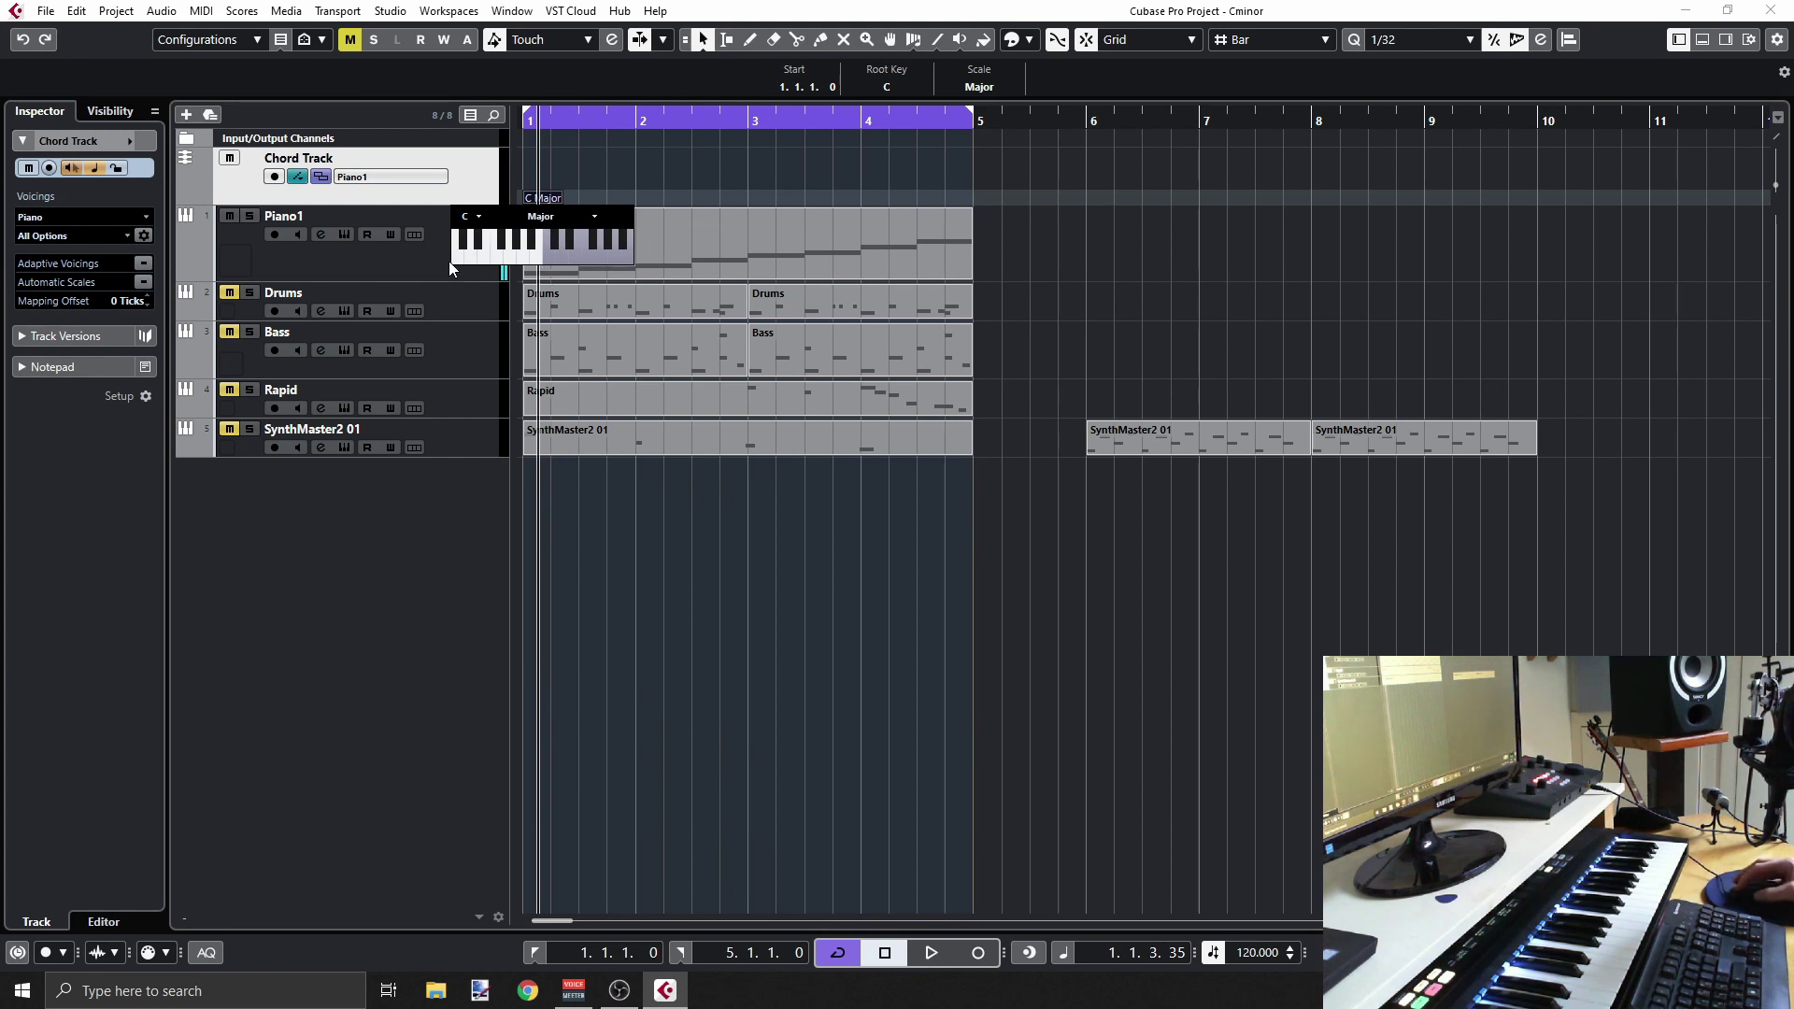
{"action": "left_click", "coordinate": [561, 221]}
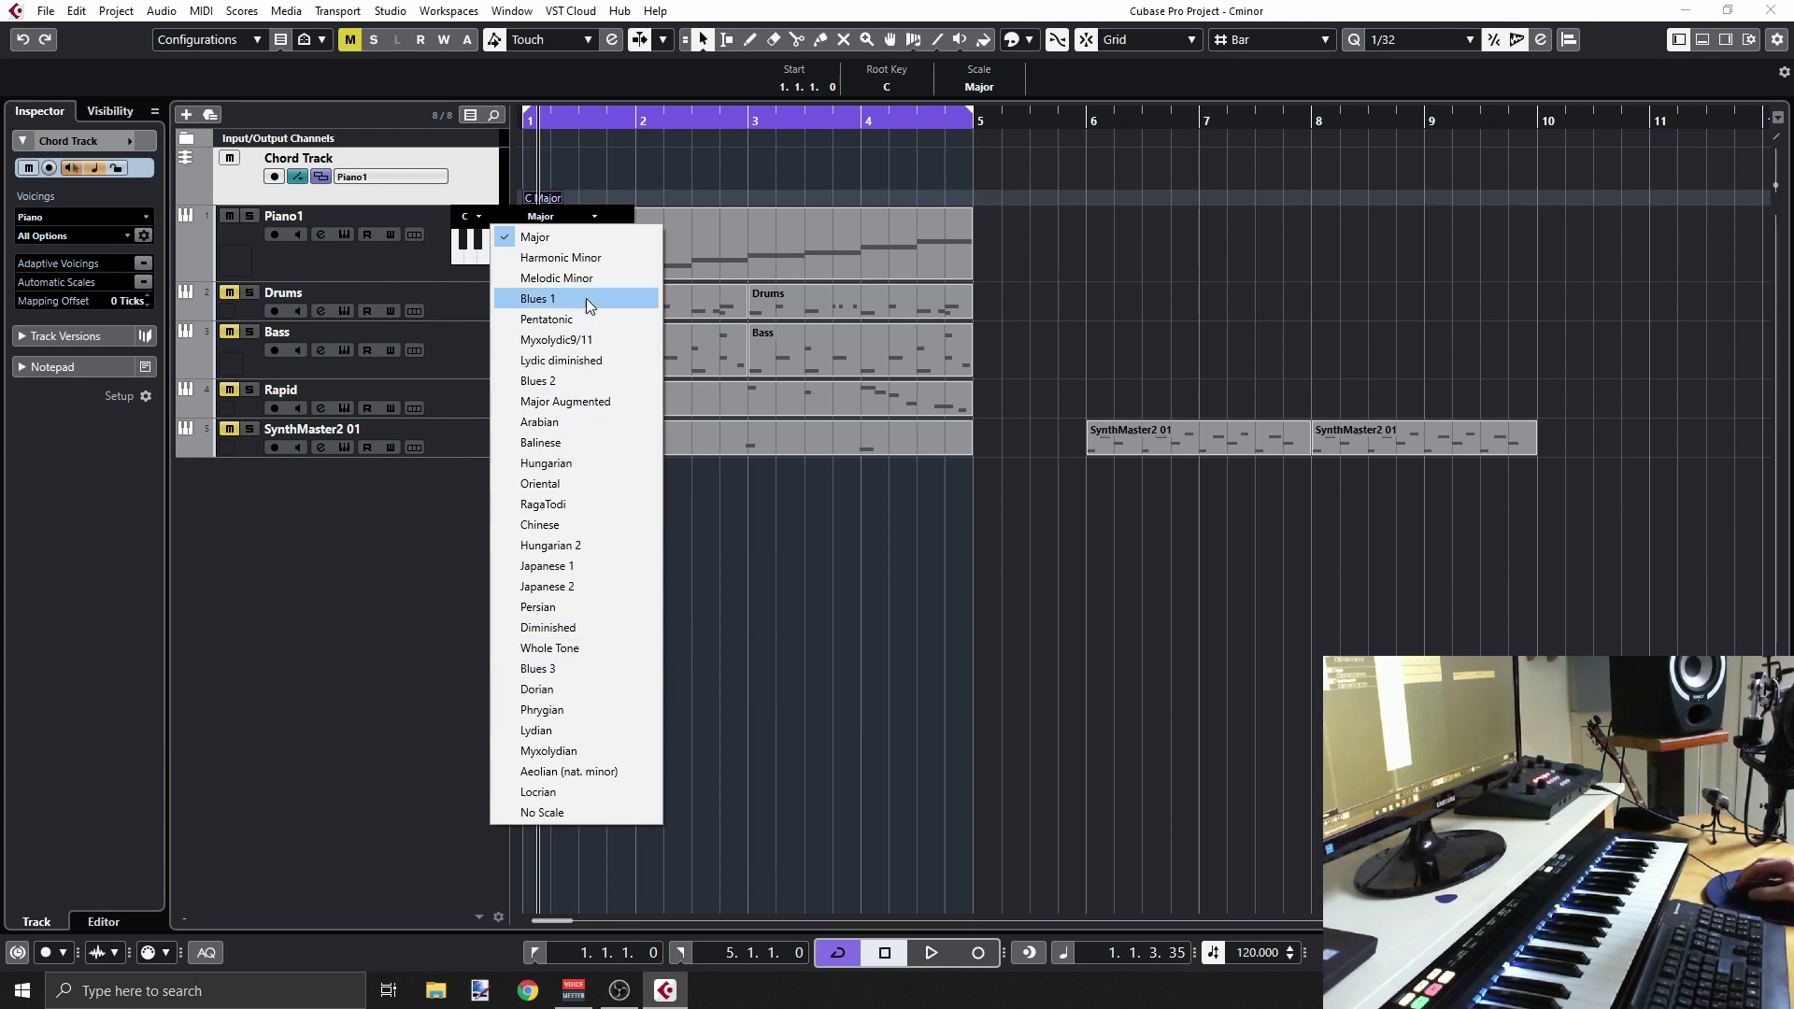
{"action": "left_click", "coordinate": [589, 774]}
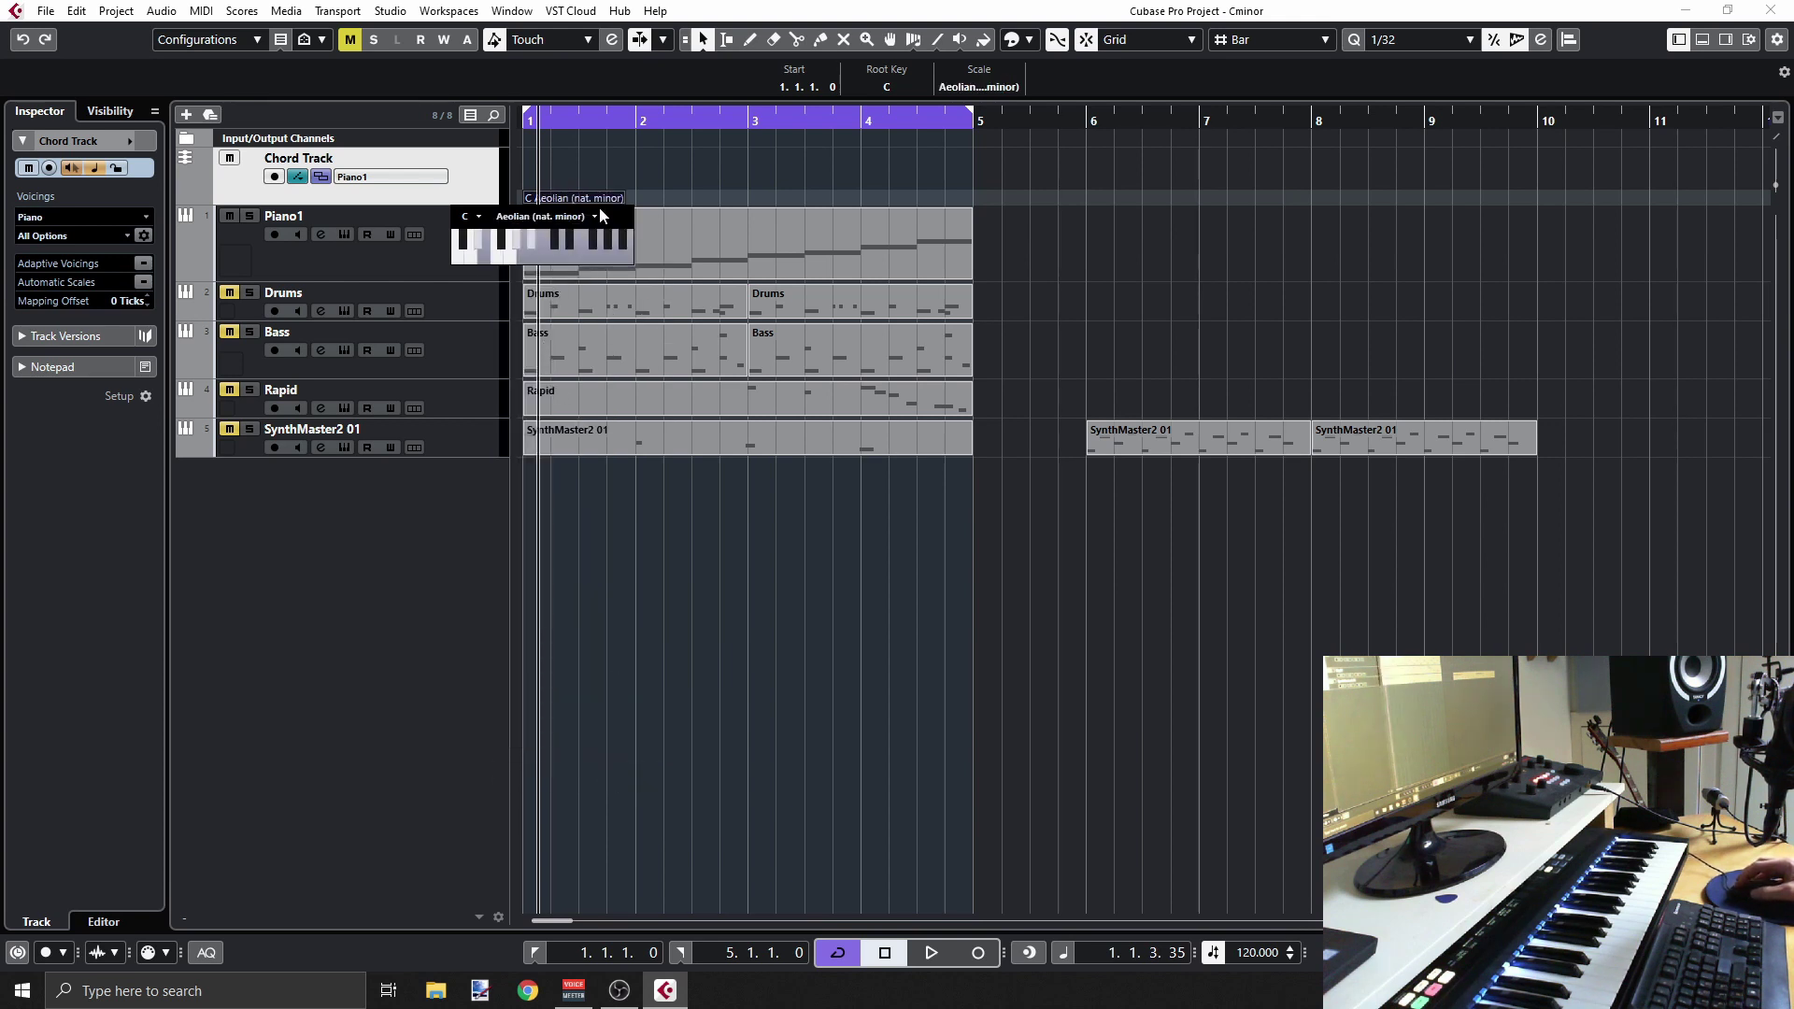
{"action": "left_click", "coordinate": [686, 194]}
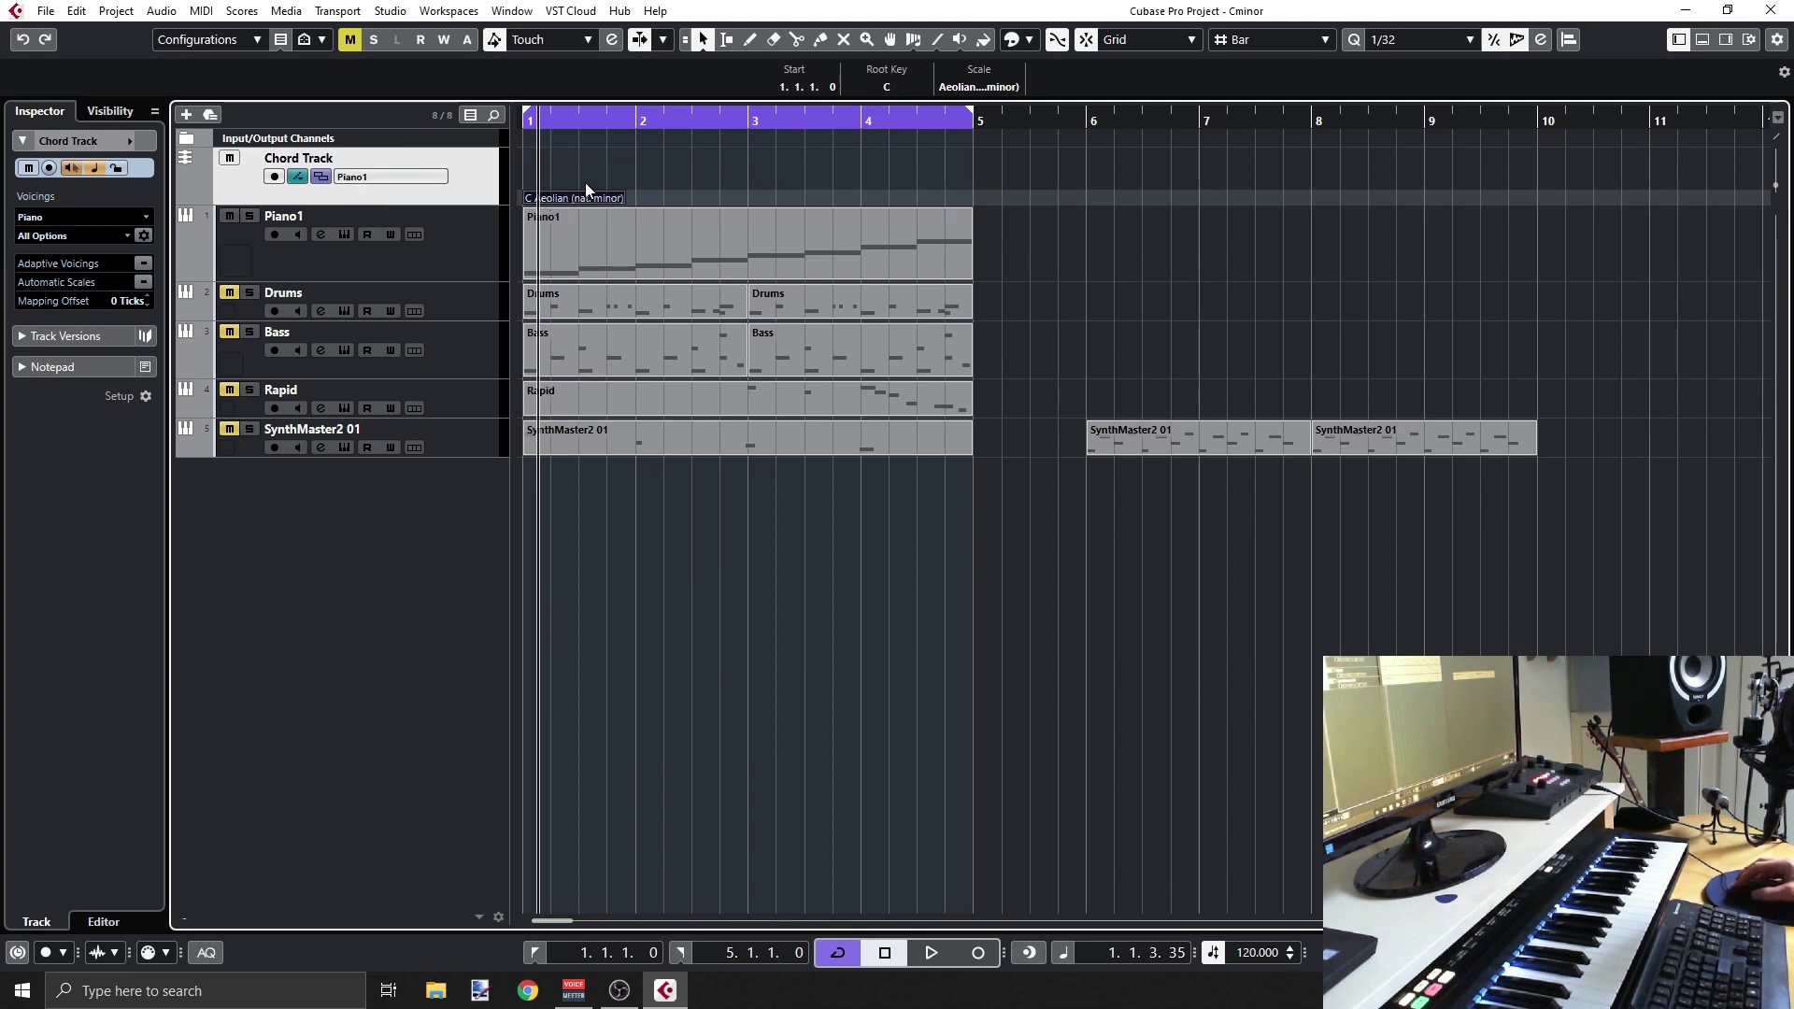
Select the Piano1 track and open its part in the Key Editor
{"action": "left_click", "coordinate": [458, 243]}
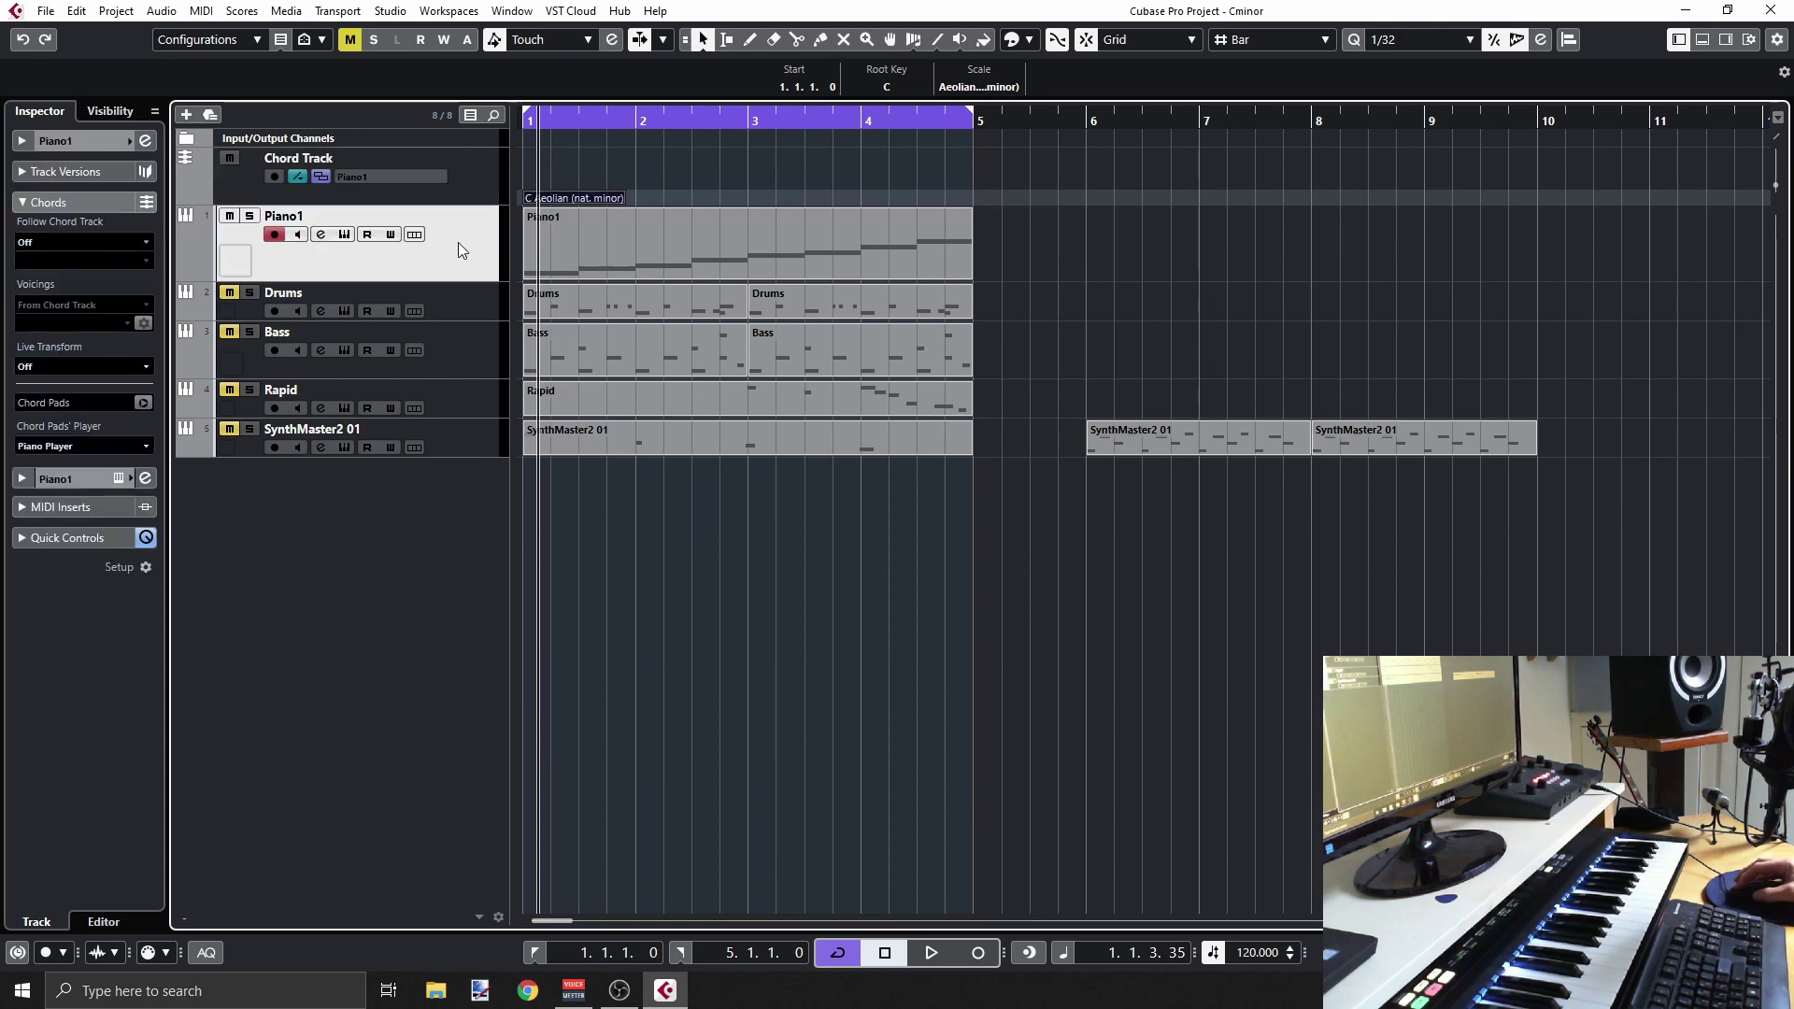
{"action": "left_click", "coordinate": [585, 241]}
{"action": "double_click", "coordinate": [583, 233]}
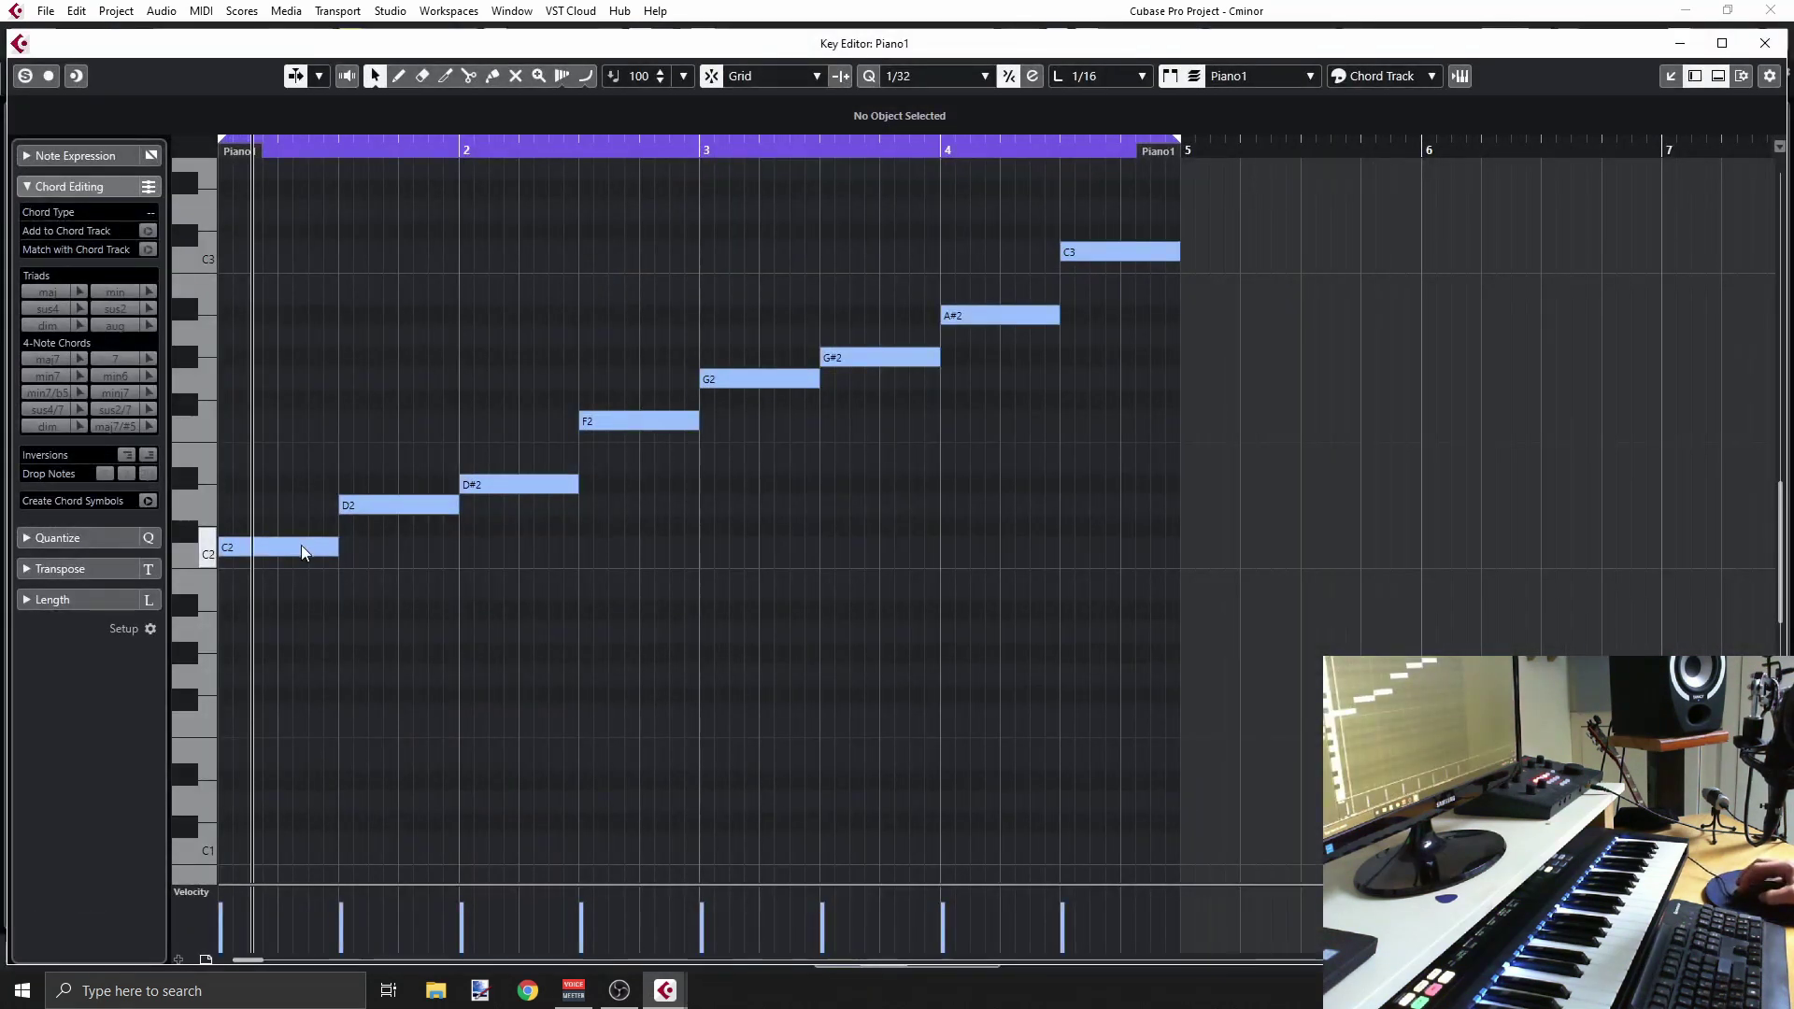
Select the C2 note at bar 1, close the Key Editor and show the chord pads
{"action": "mouse_move", "coordinate": [304, 546]}
{"action": "left_mouse_down"}
{"action": "mouse_move", "coordinate": [303, 484]}
{"action": "mouse_move", "coordinate": [302, 548]}
{"action": "left_mouse_up"}
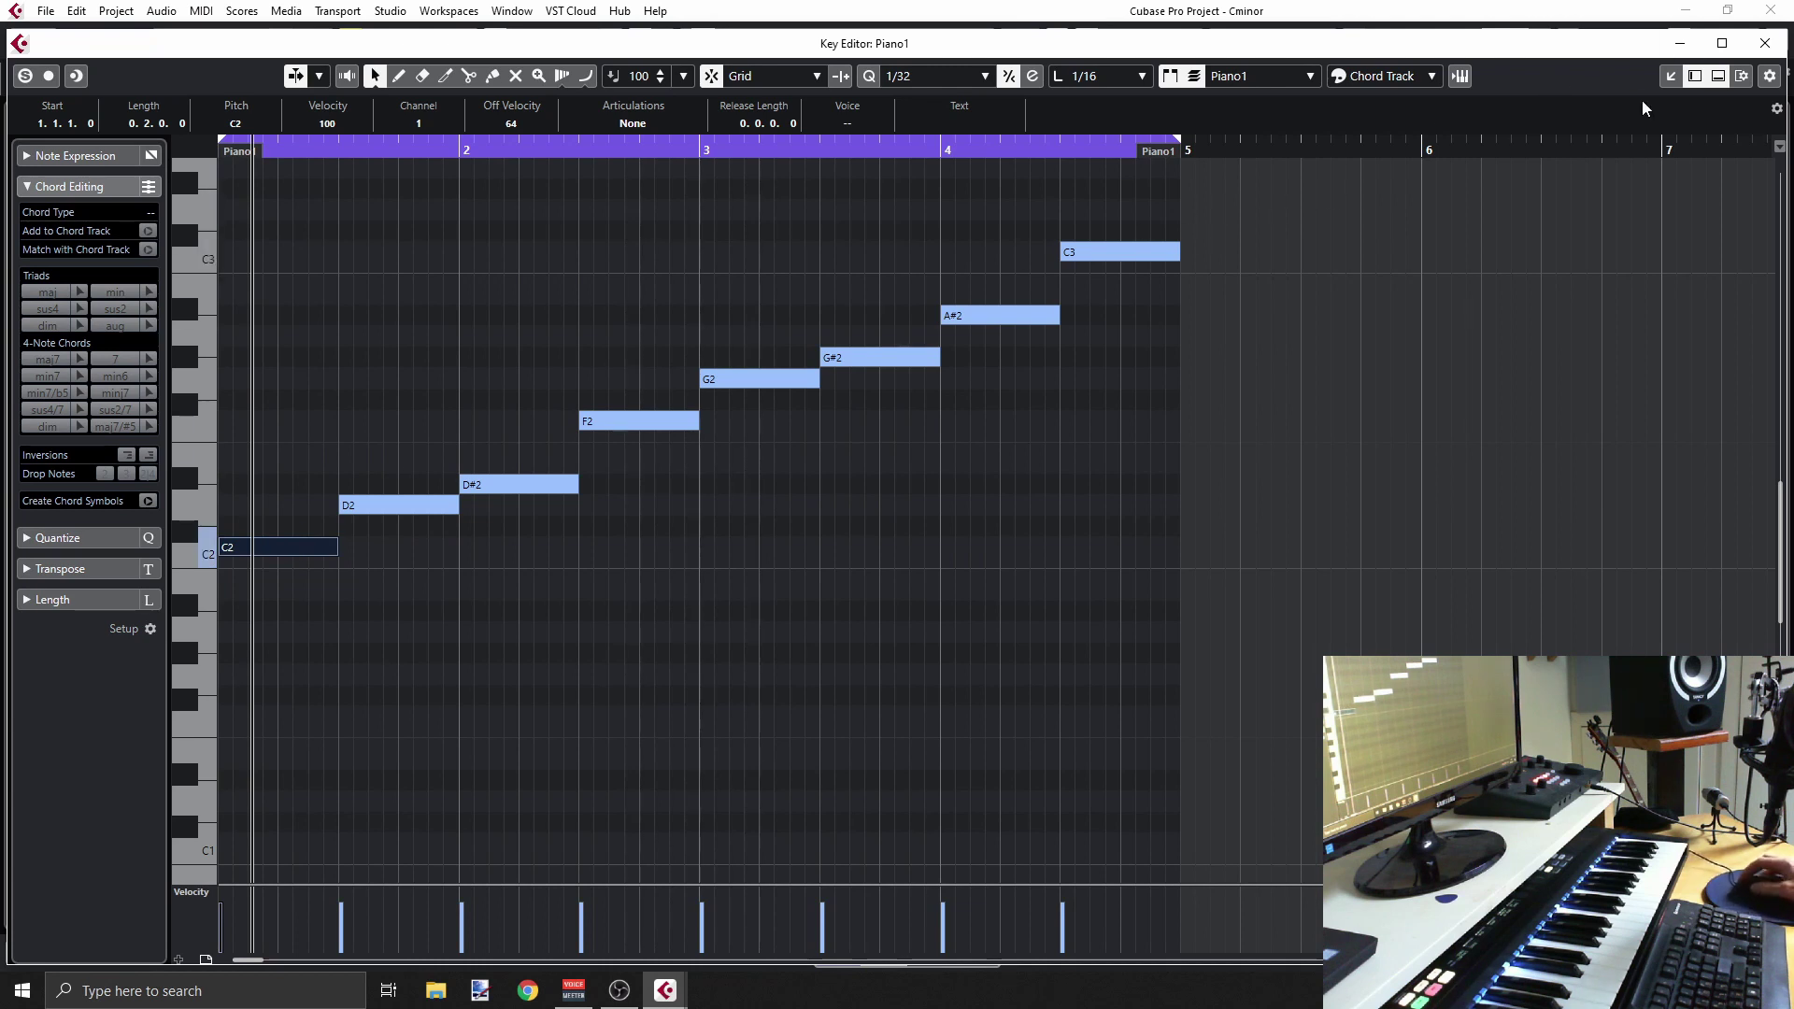
{"action": "left_click", "coordinate": [1766, 44]}
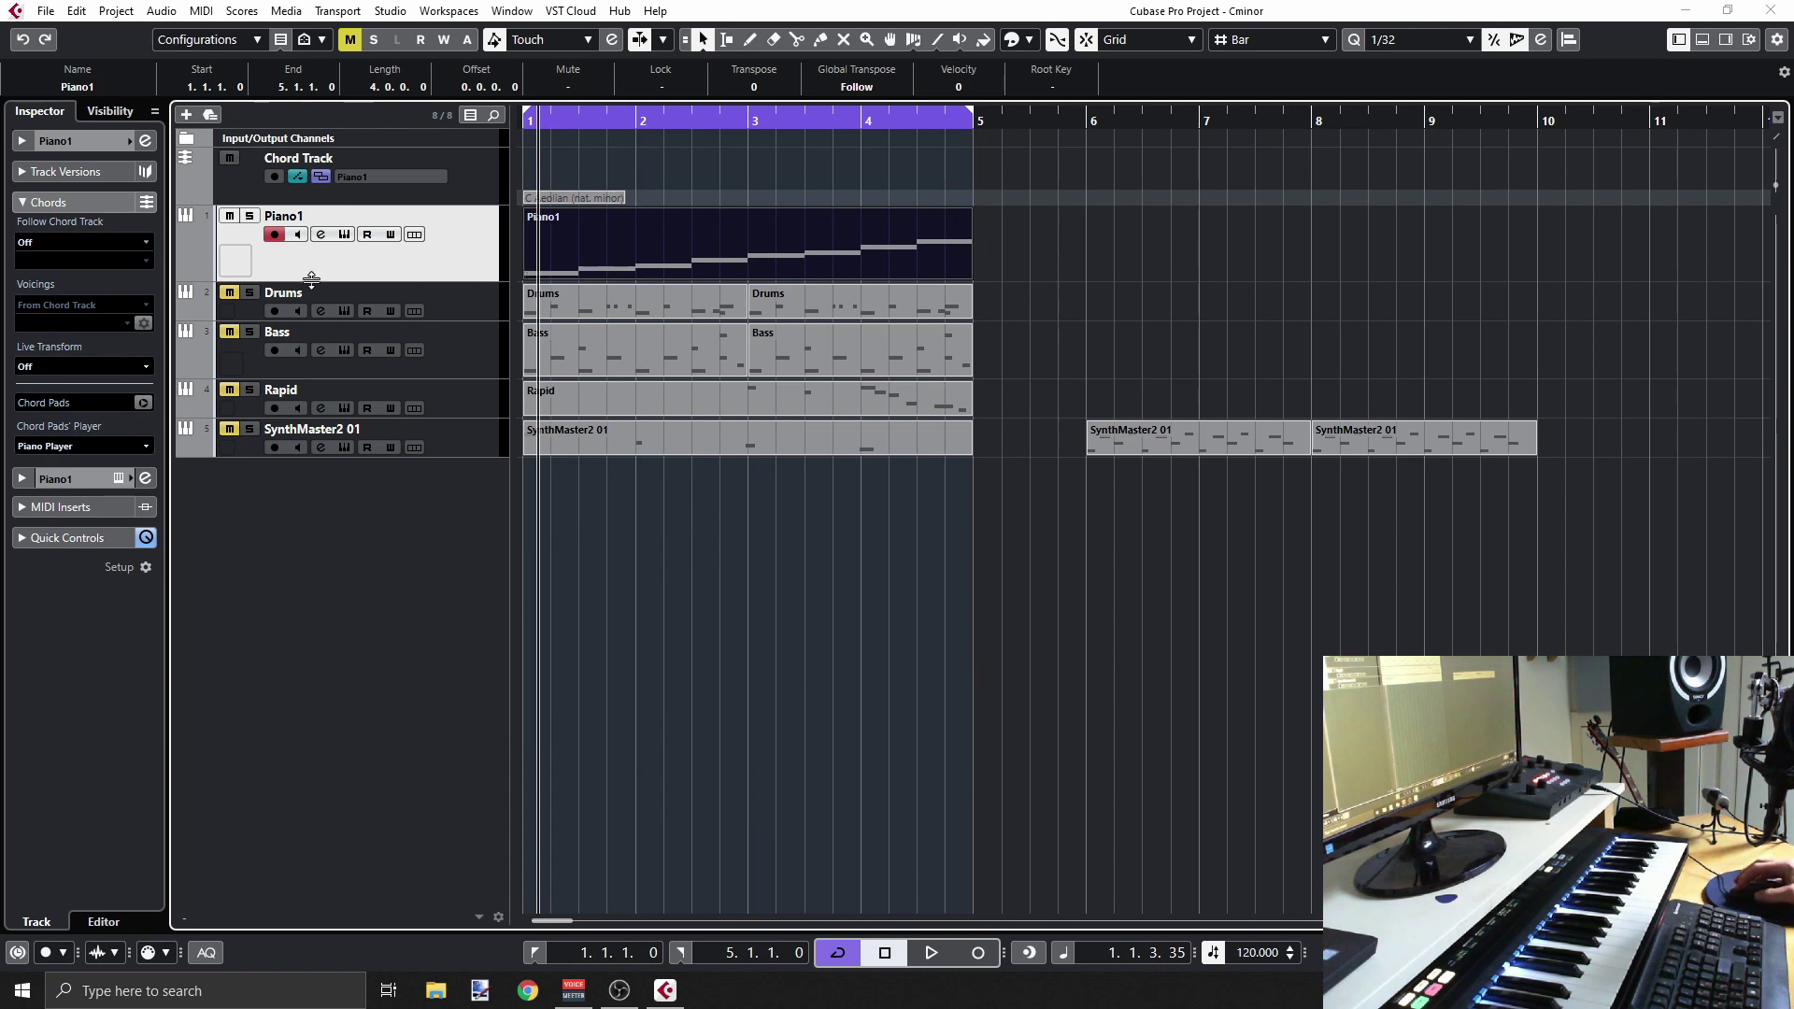
{"action": "left_click", "coordinate": [143, 402]}
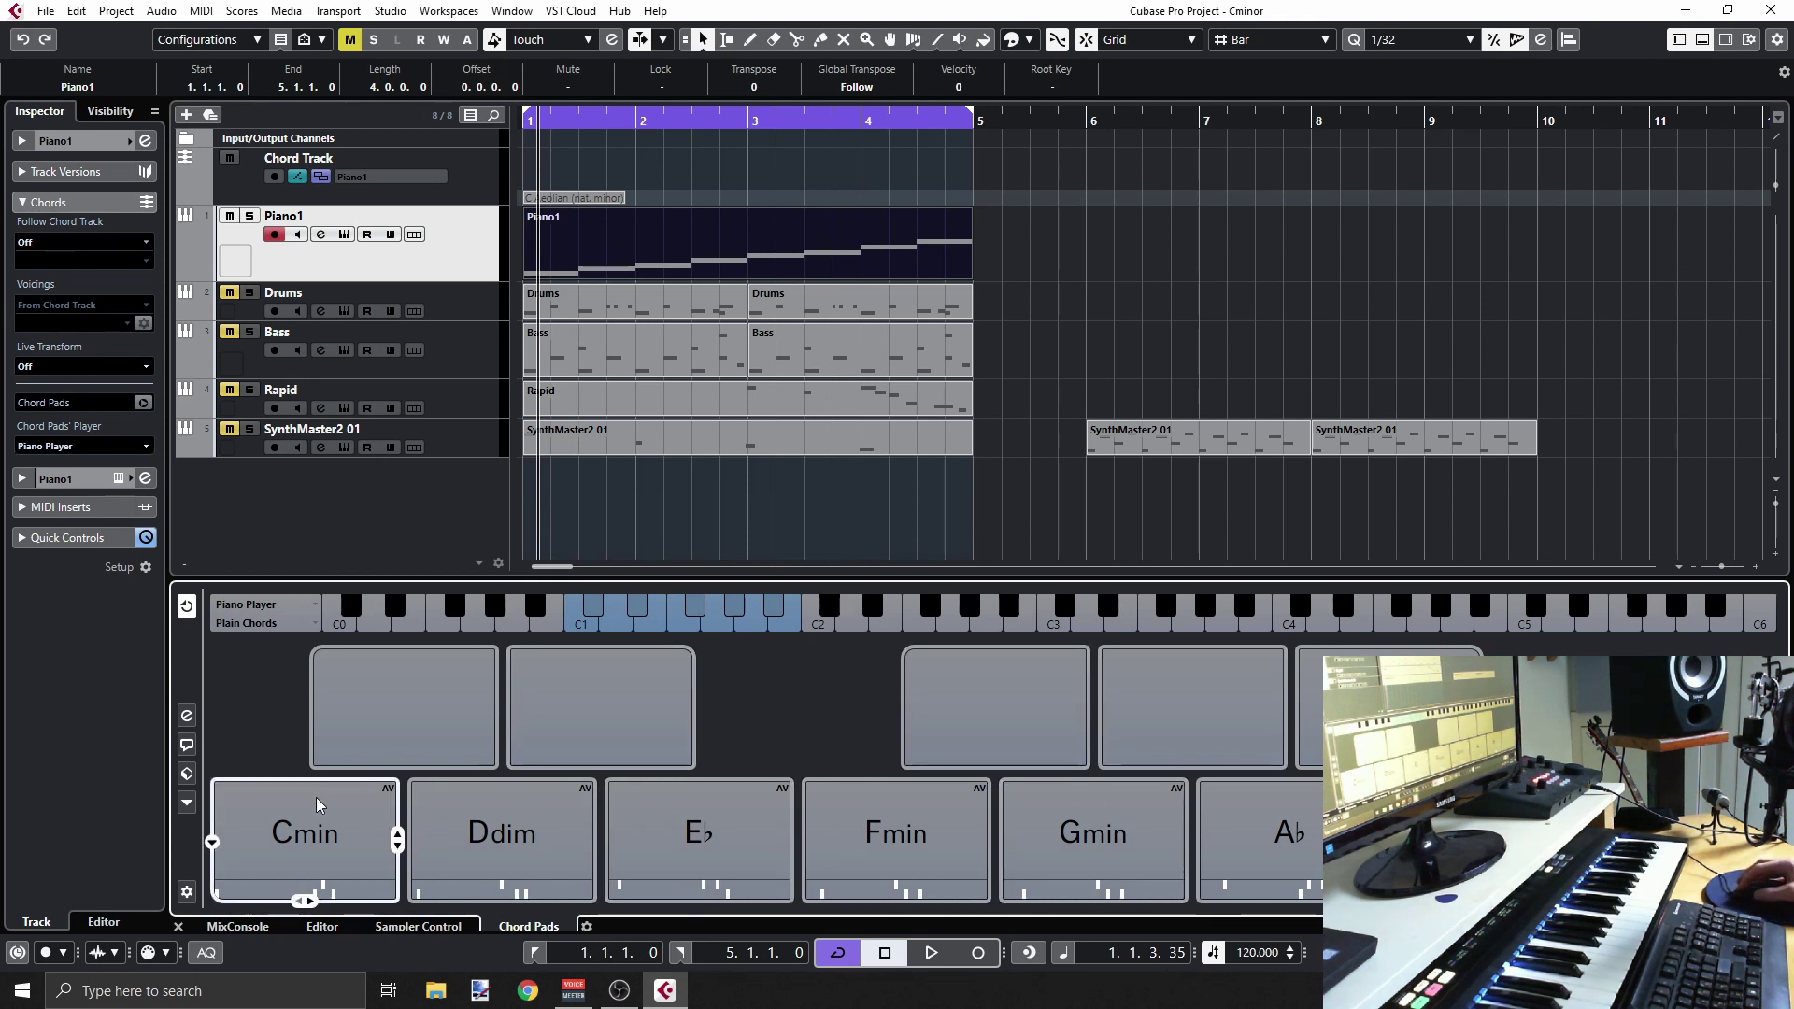
Load the Triads Minor Natural Scale preset into the chord pads
{"action": "mouse_move", "coordinate": [187, 776]}
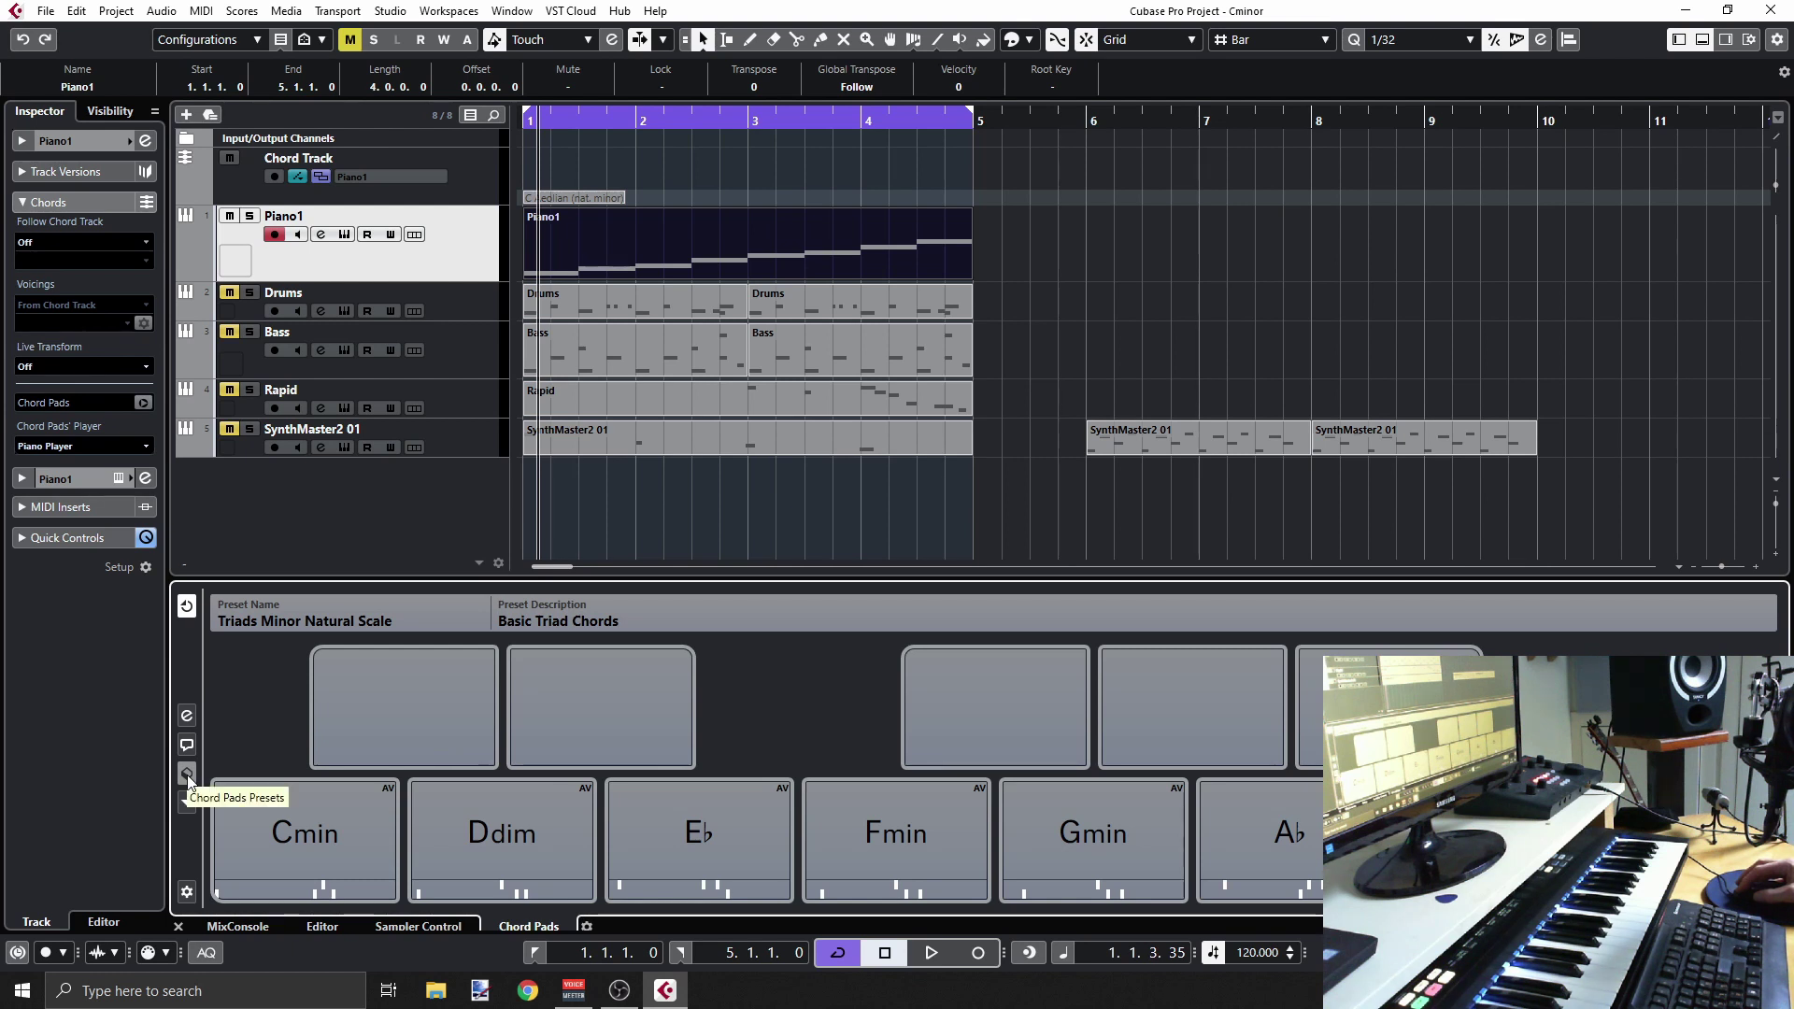
{"action": "left_click", "coordinate": [187, 775]}
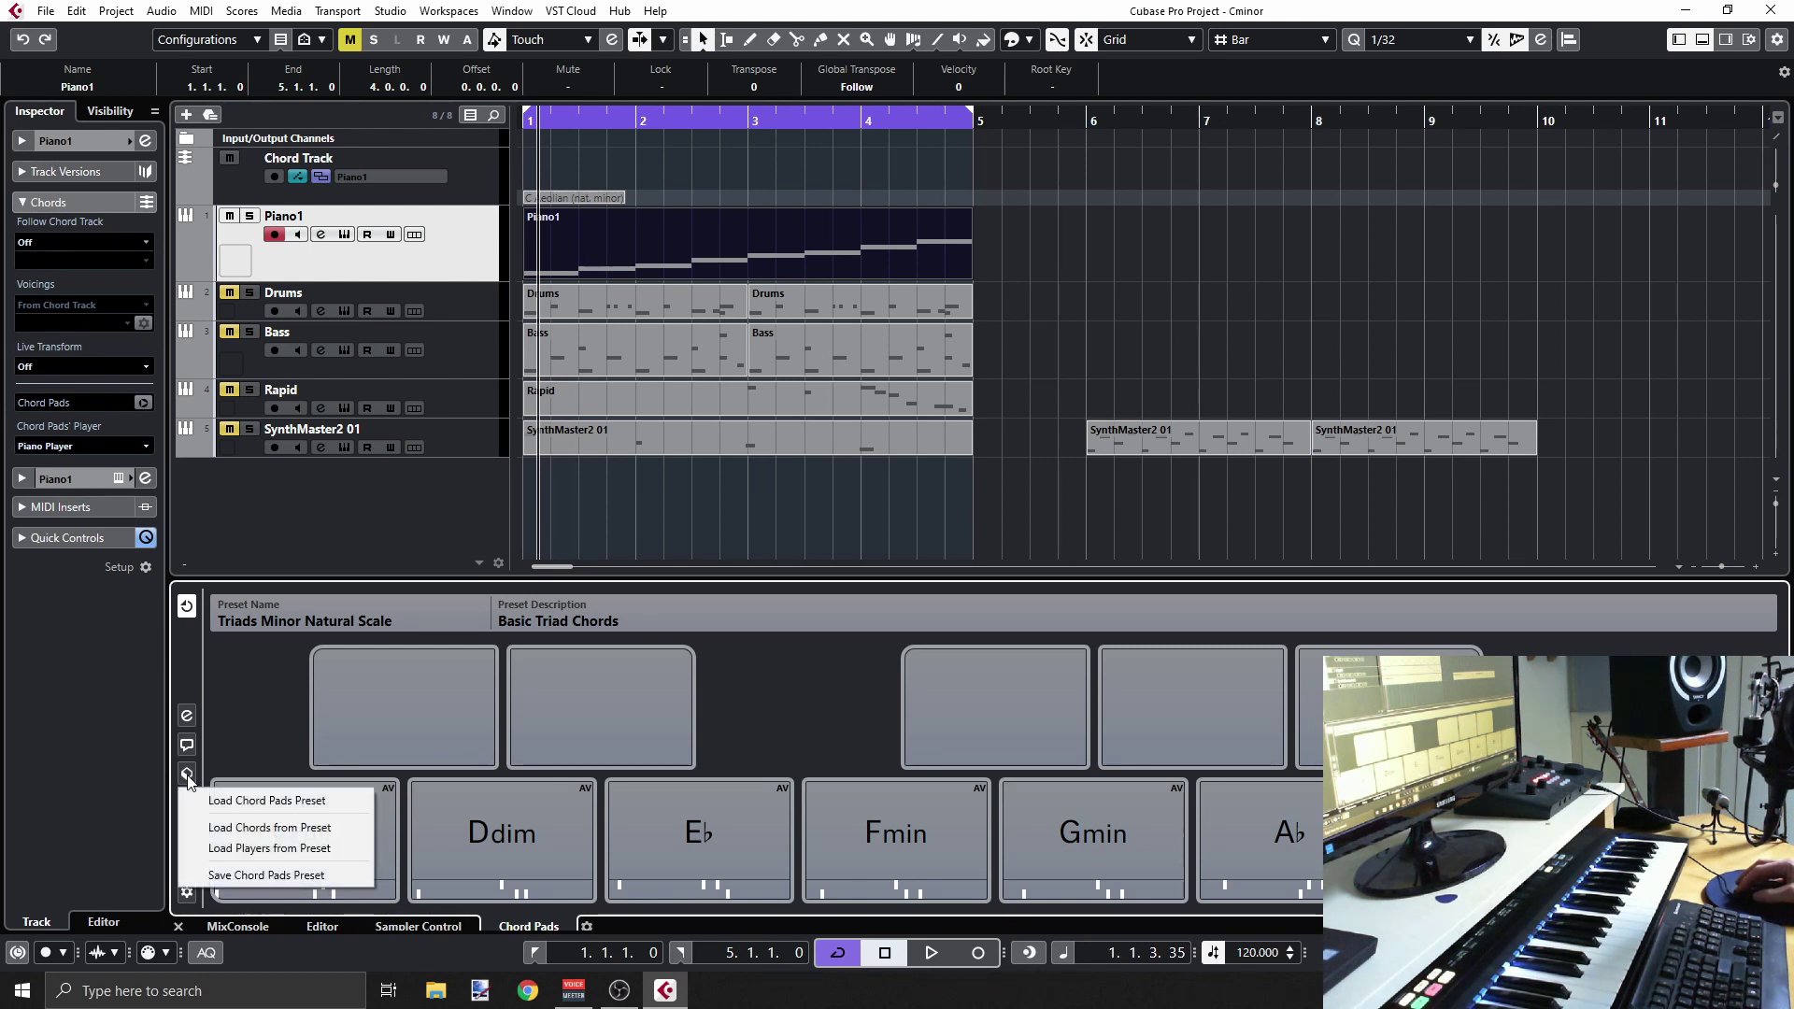
{"action": "left_click", "coordinate": [264, 809]}
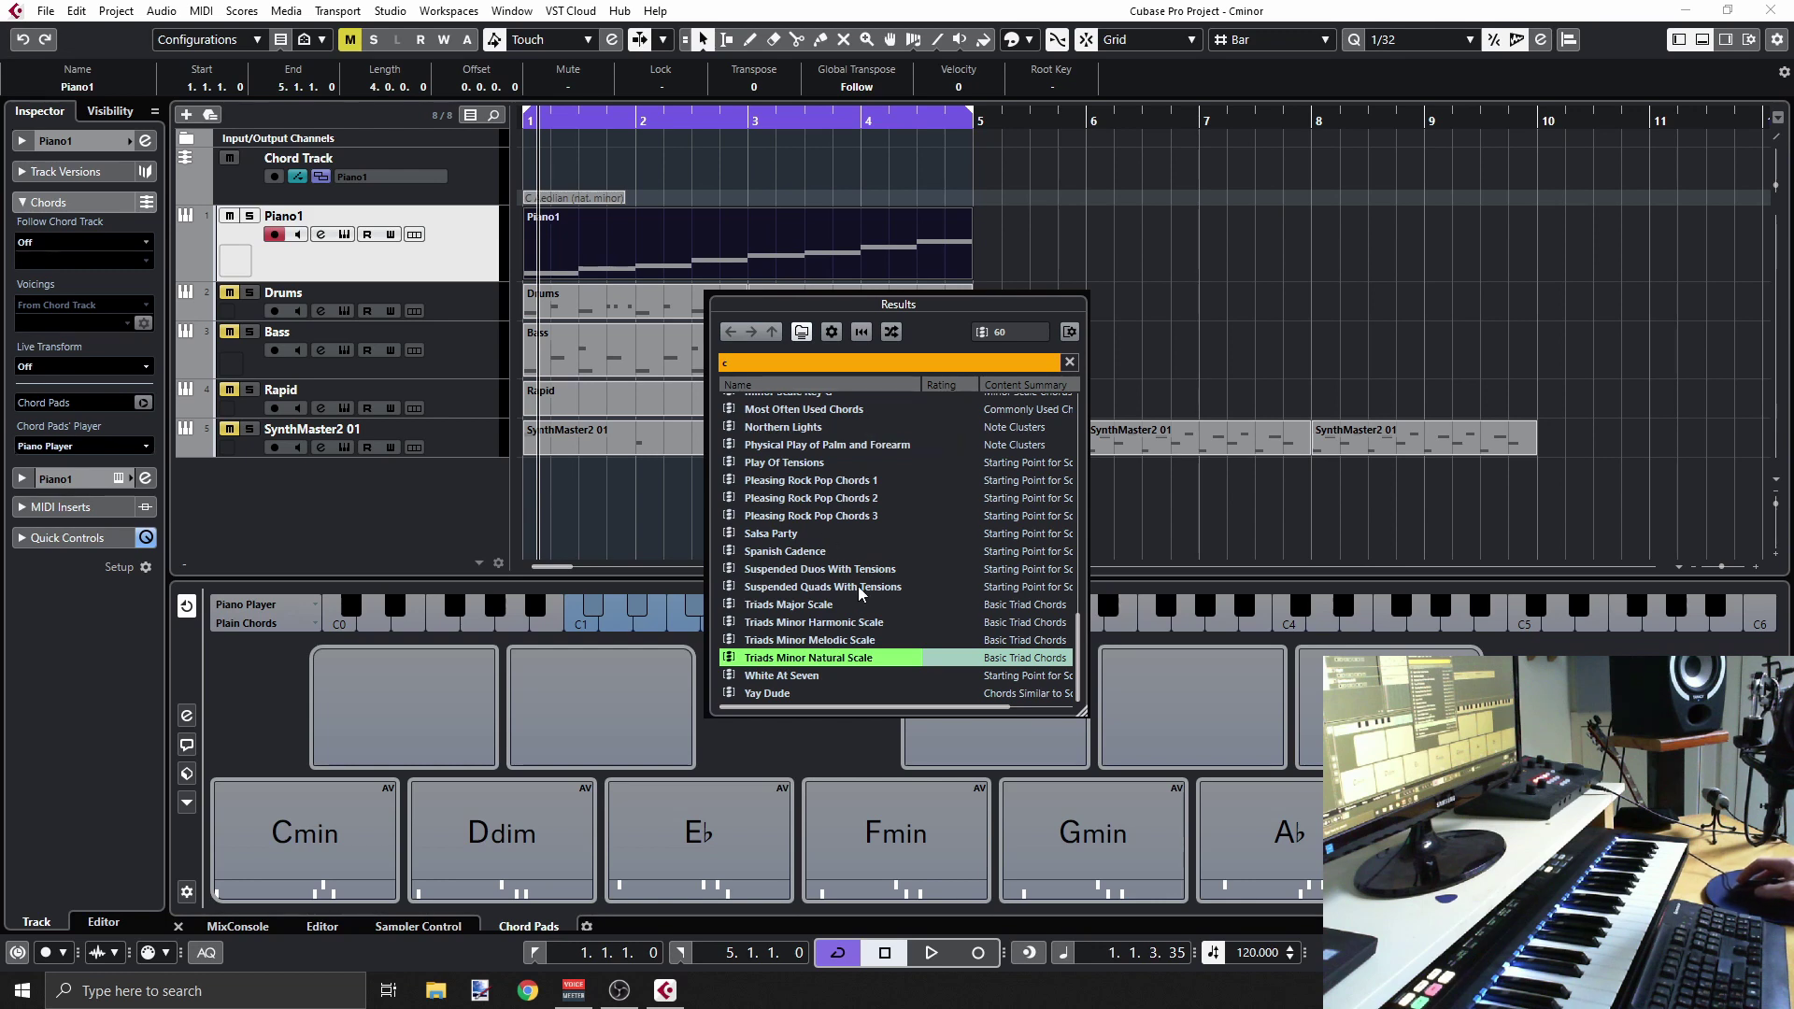
{"action": "scroll", "coordinate": [858, 598], "scroll_direction": "up", "scroll_amount": 4}
{"action": "scroll", "coordinate": [858, 598], "scroll_direction": "up", "scroll_amount": 6}
{"action": "scroll", "coordinate": [855, 587], "scroll_direction": "down", "scroll_amount": 10}
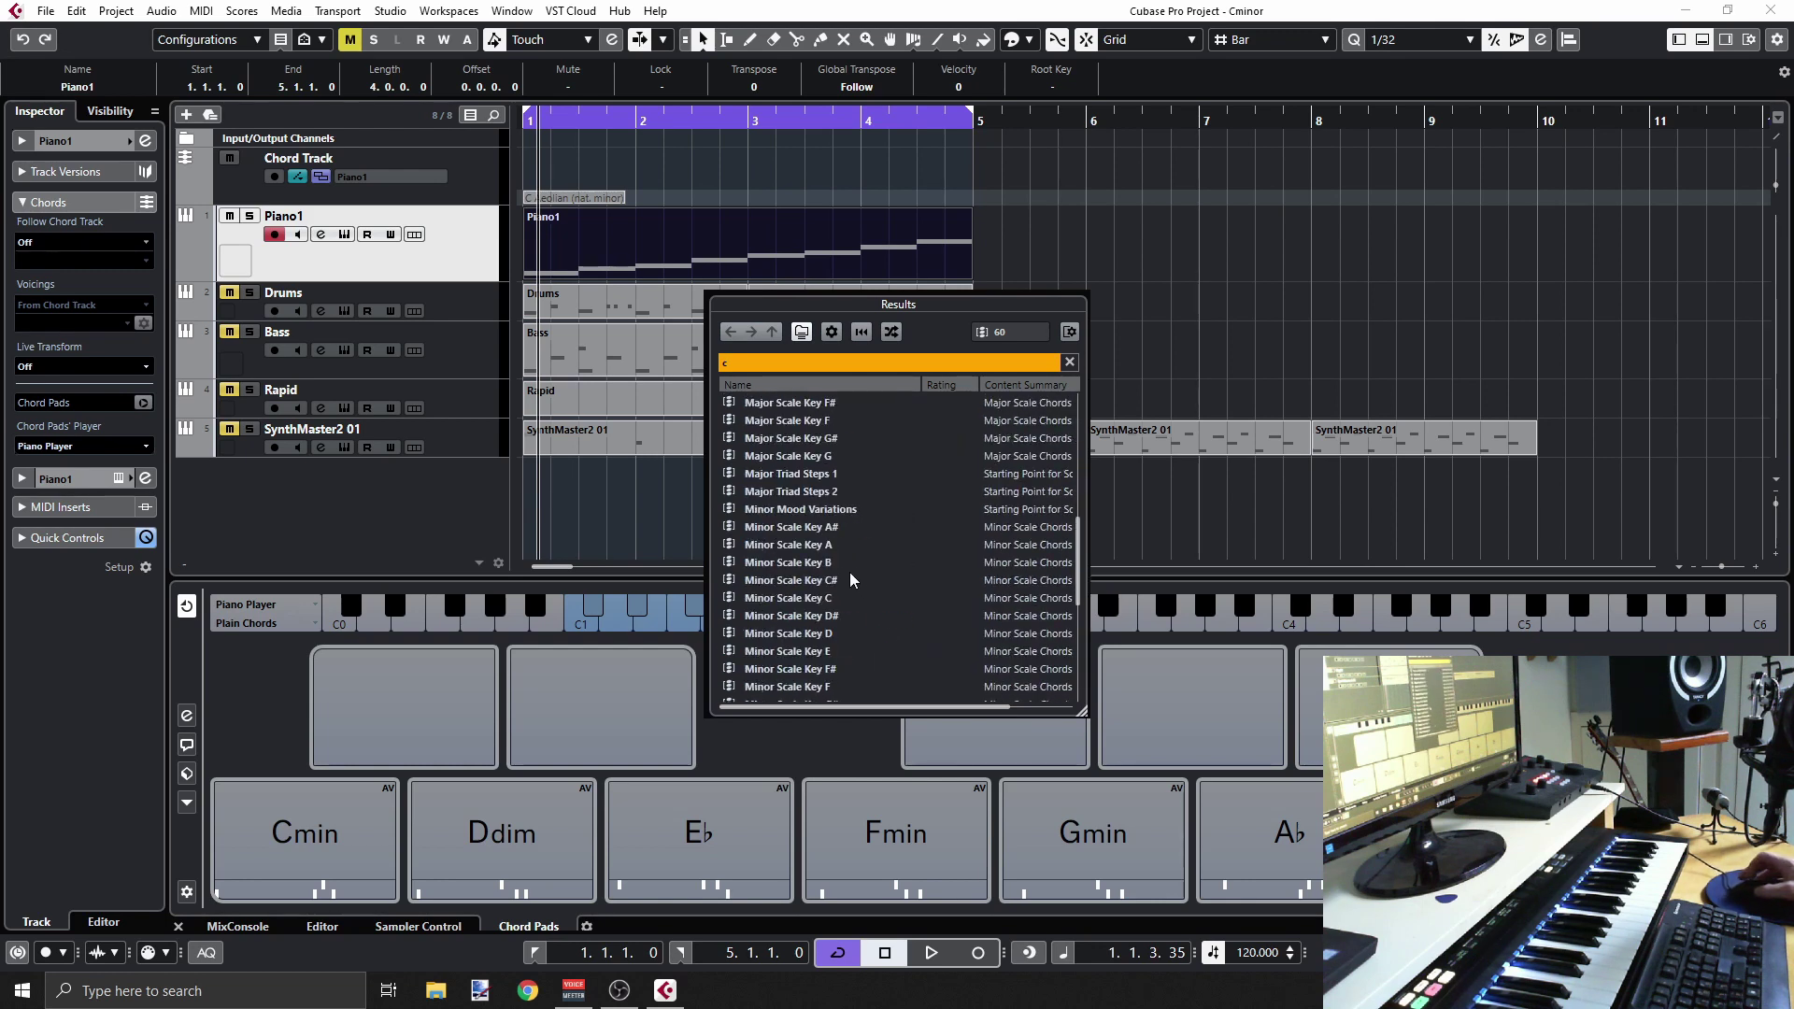
{"action": "scroll", "coordinate": [852, 580], "scroll_direction": "down", "scroll_amount": 1}
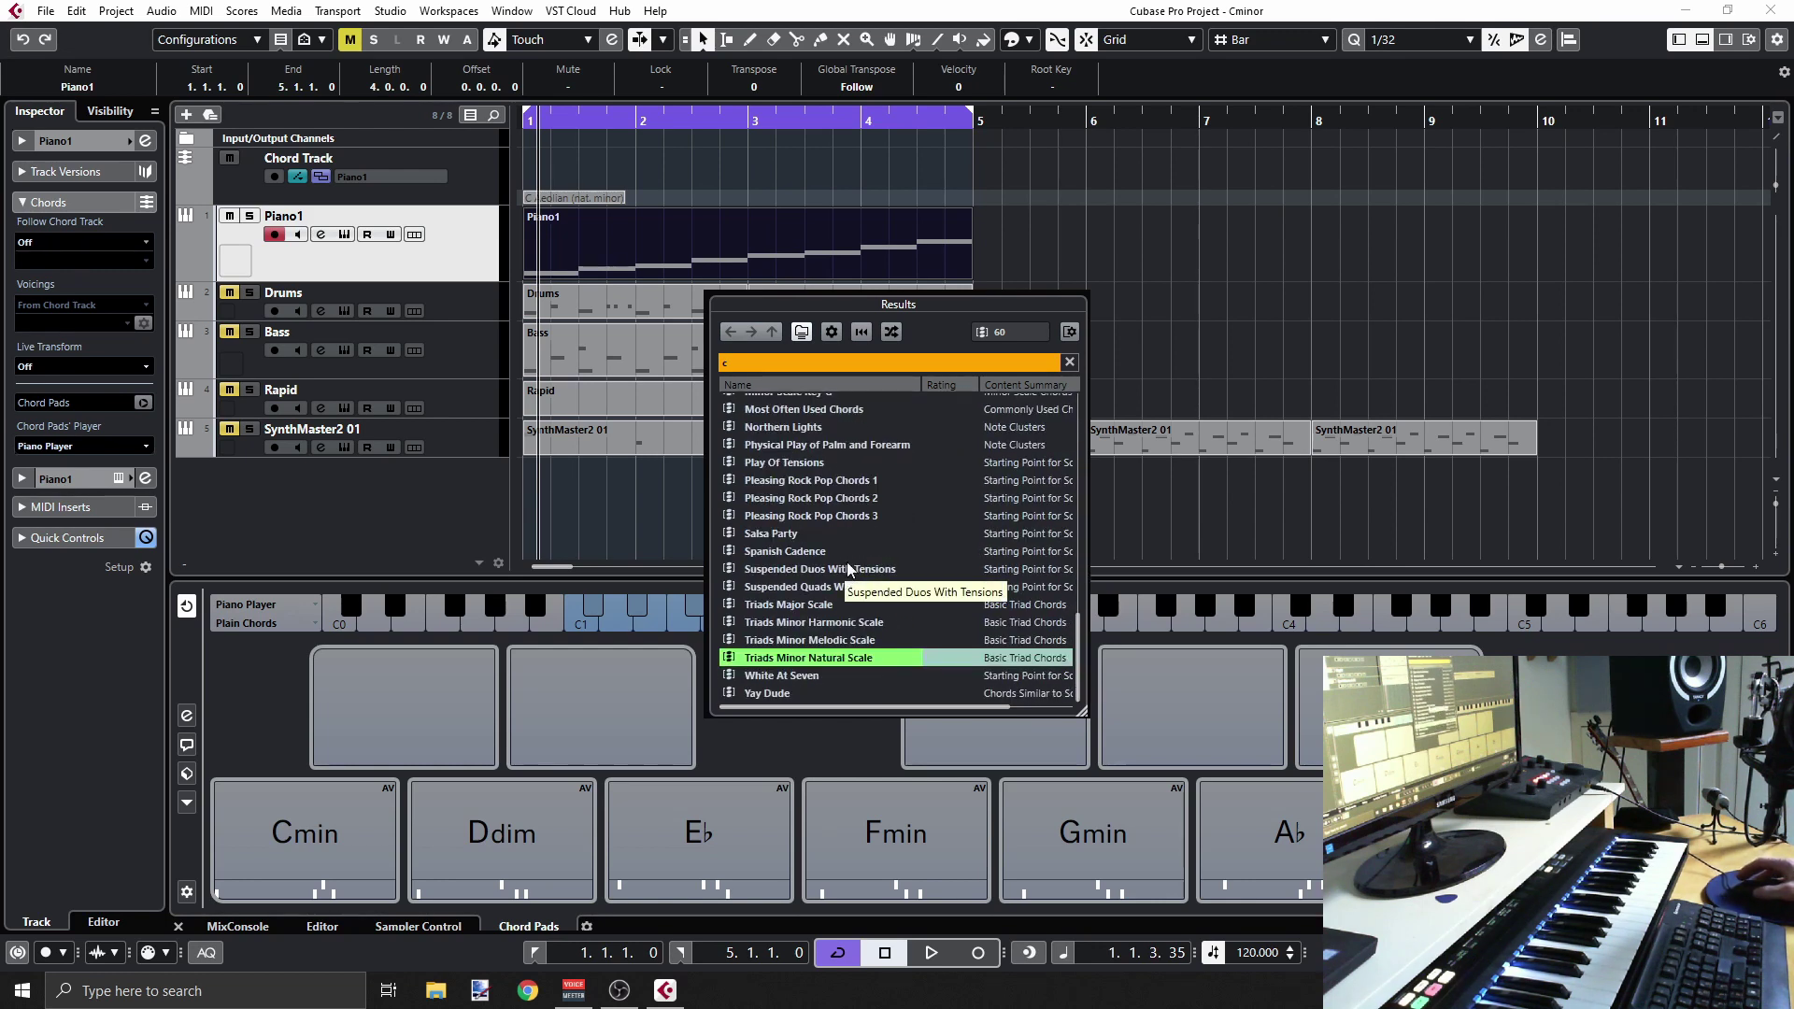
{"action": "double_click", "coordinate": [774, 659]}
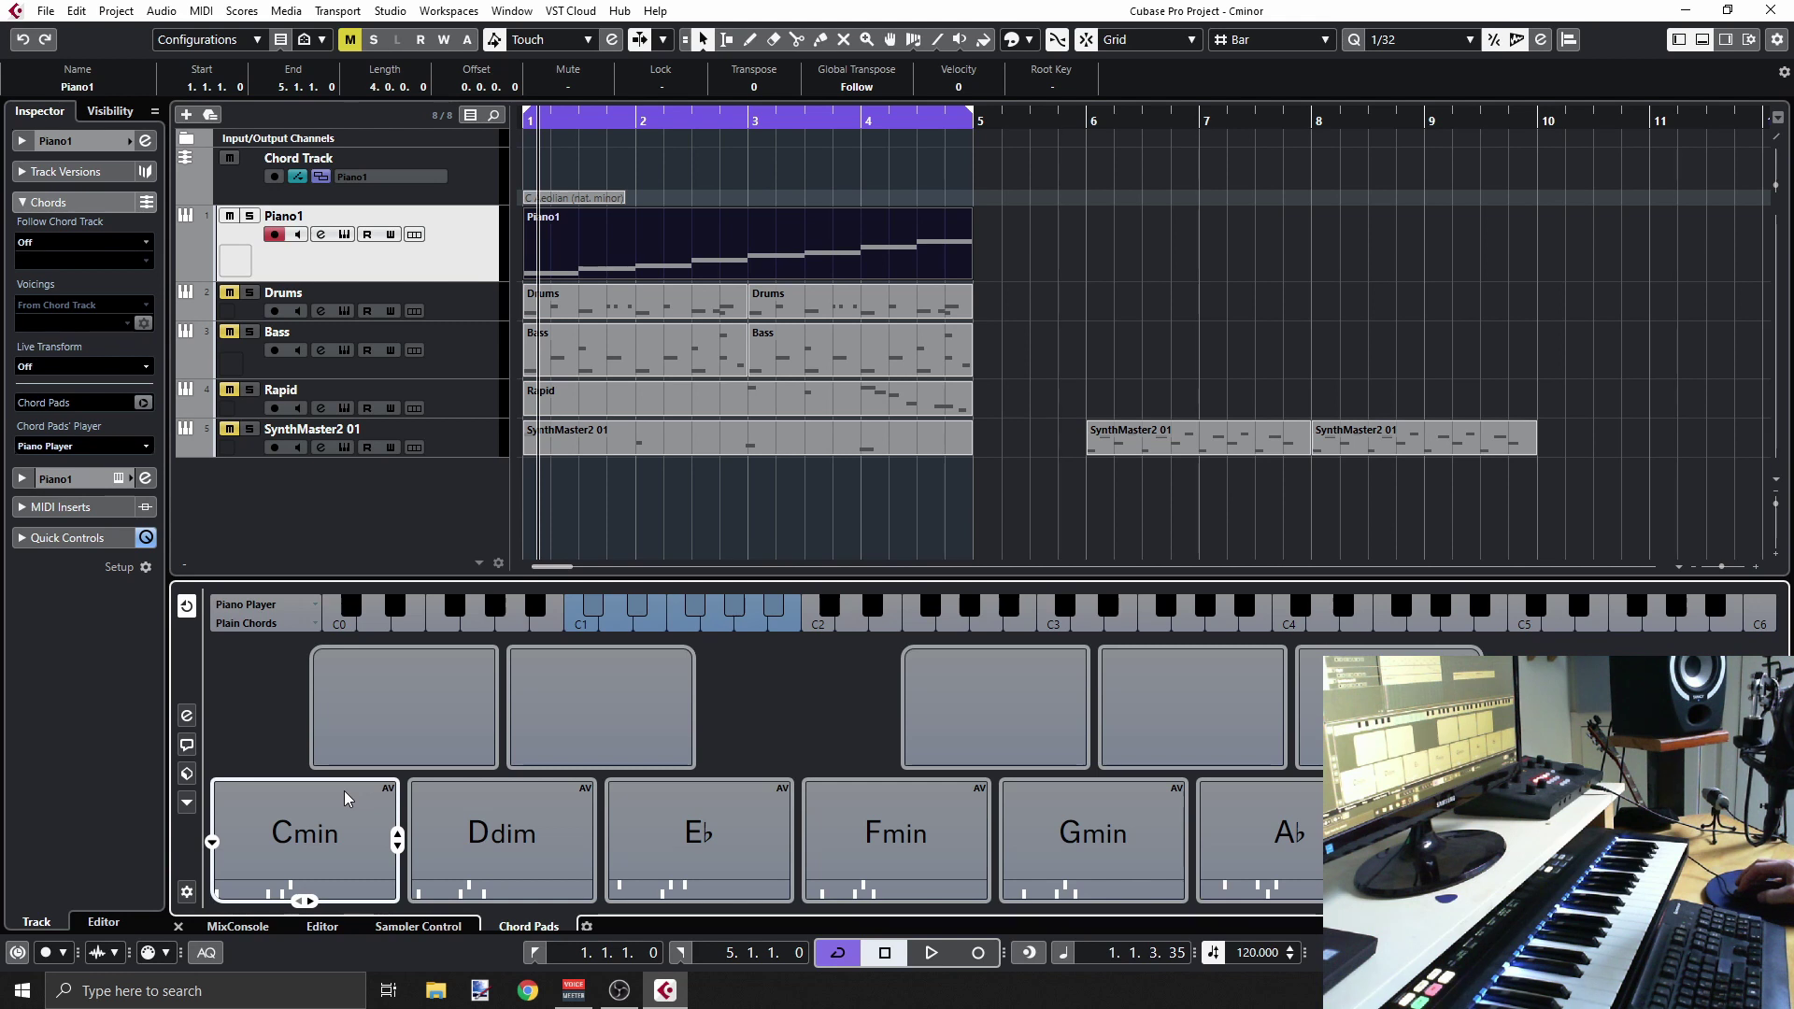
Play the Cmin chord pad and check the Piano1 notes in the Key Editor with event colors set to Chord Track
{"action": "left_click", "coordinate": [314, 833]}
{"action": "left_click", "coordinate": [315, 836]}
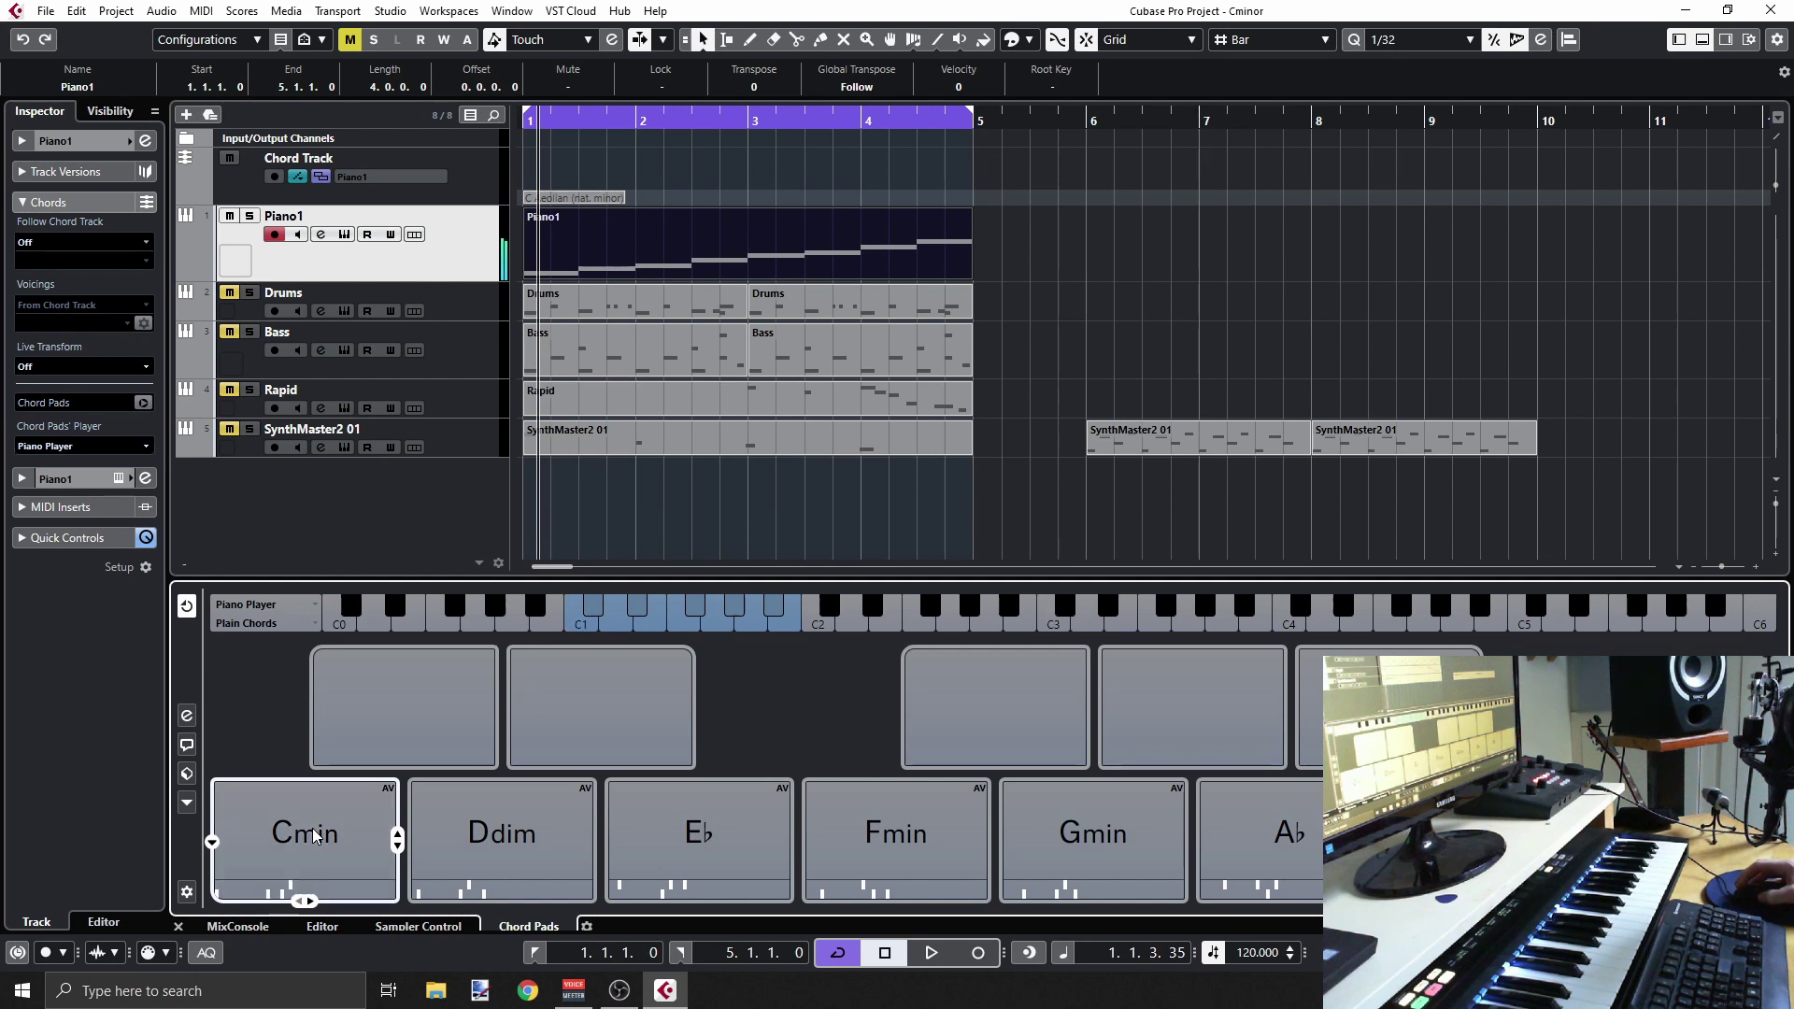
{"action": "left_click", "coordinate": [315, 835]}
{"action": "double_click", "coordinate": [591, 252]}
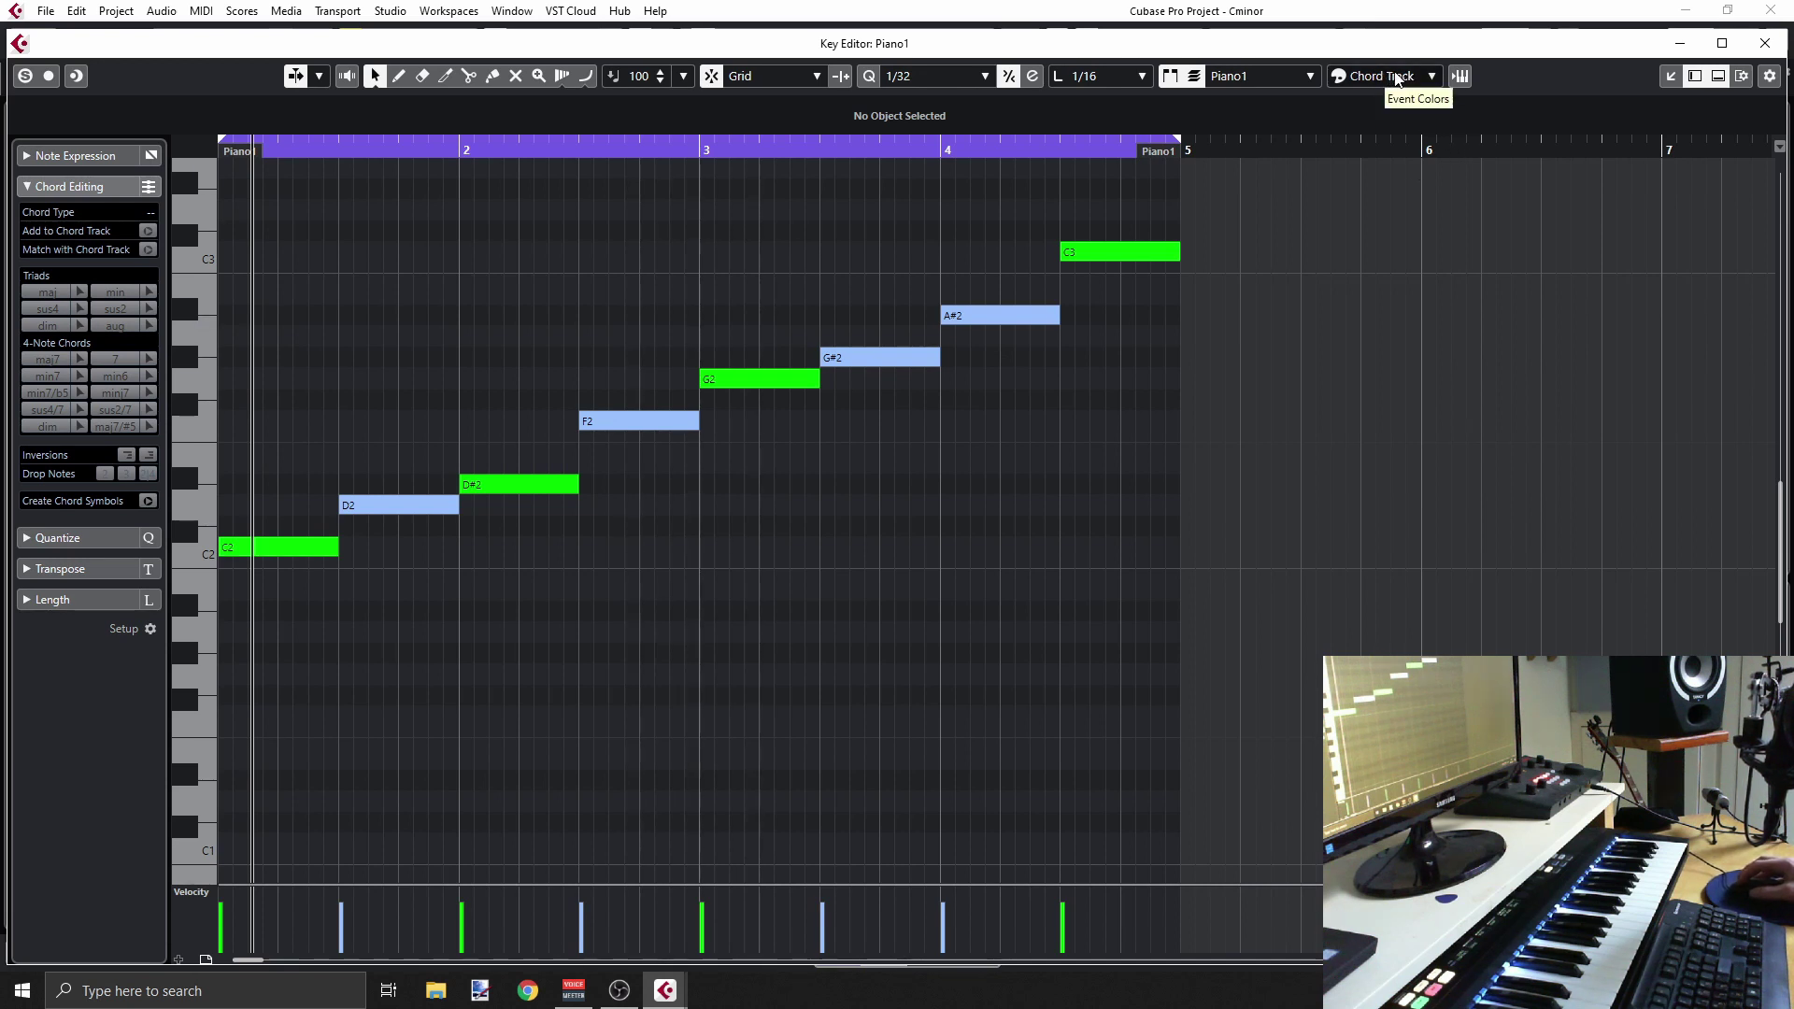
{"action": "left_click", "coordinate": [1392, 80]}
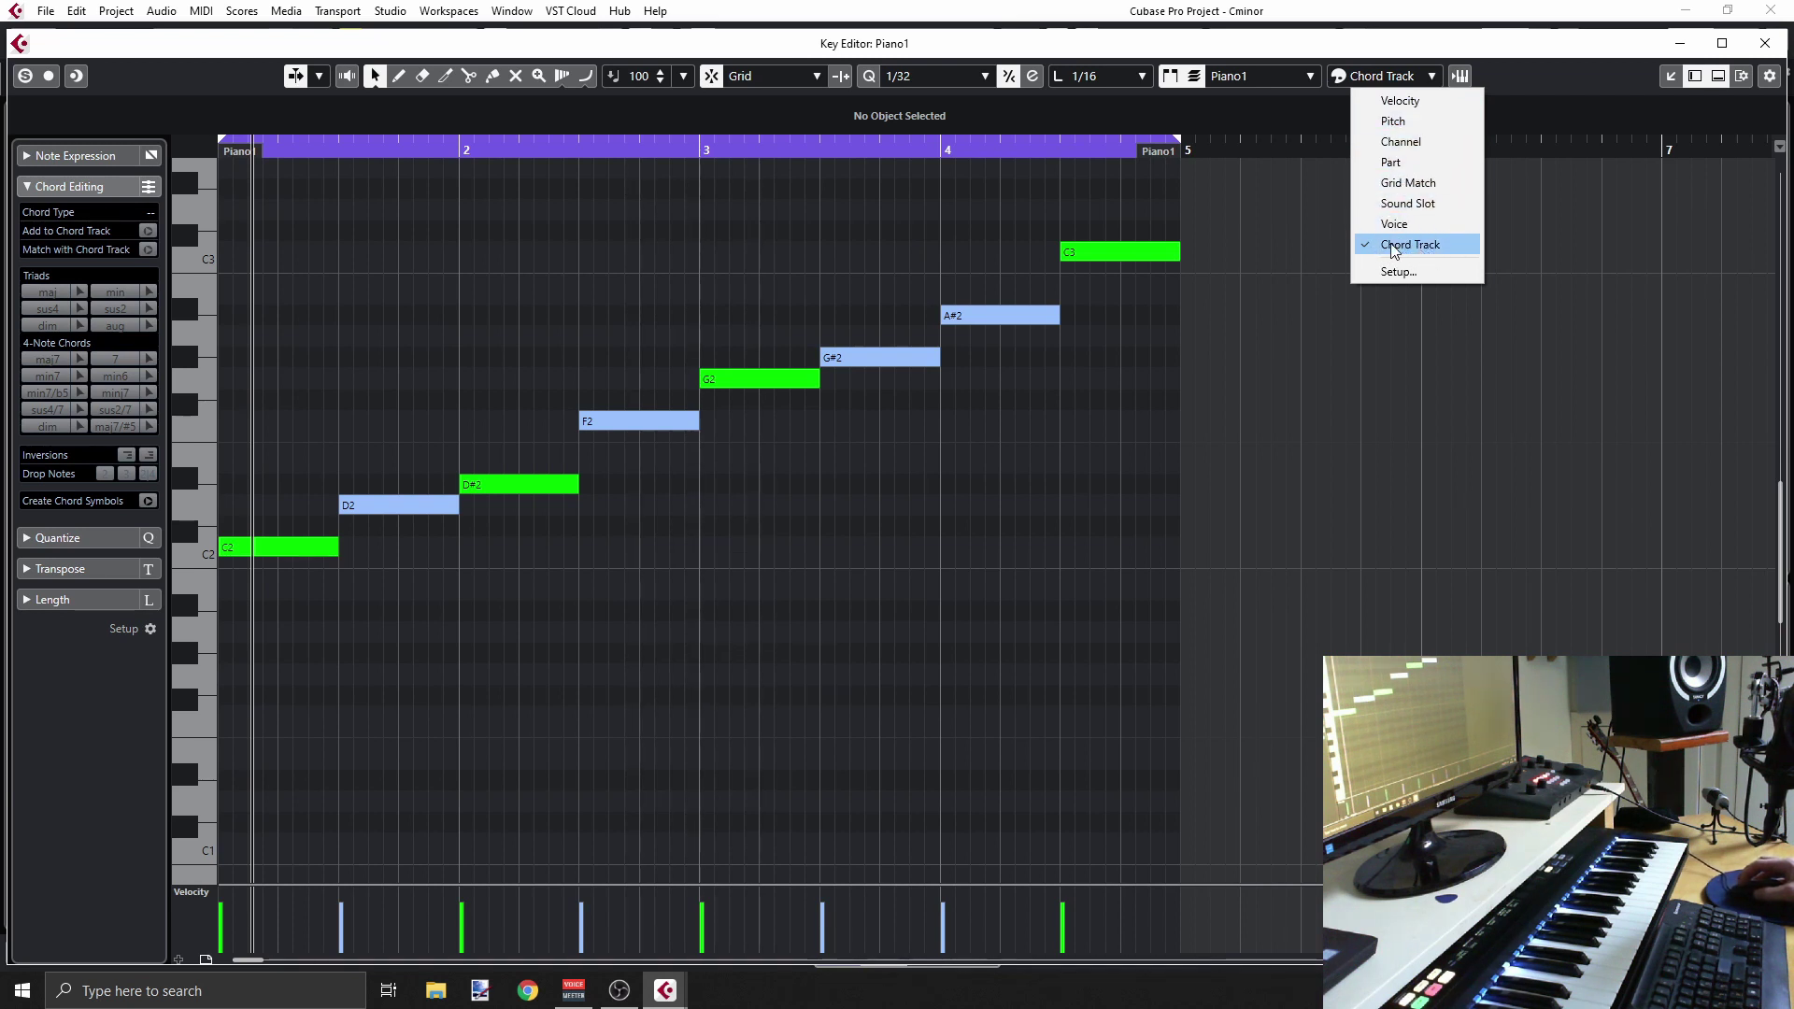
{"action": "left_click", "coordinate": [1414, 245]}
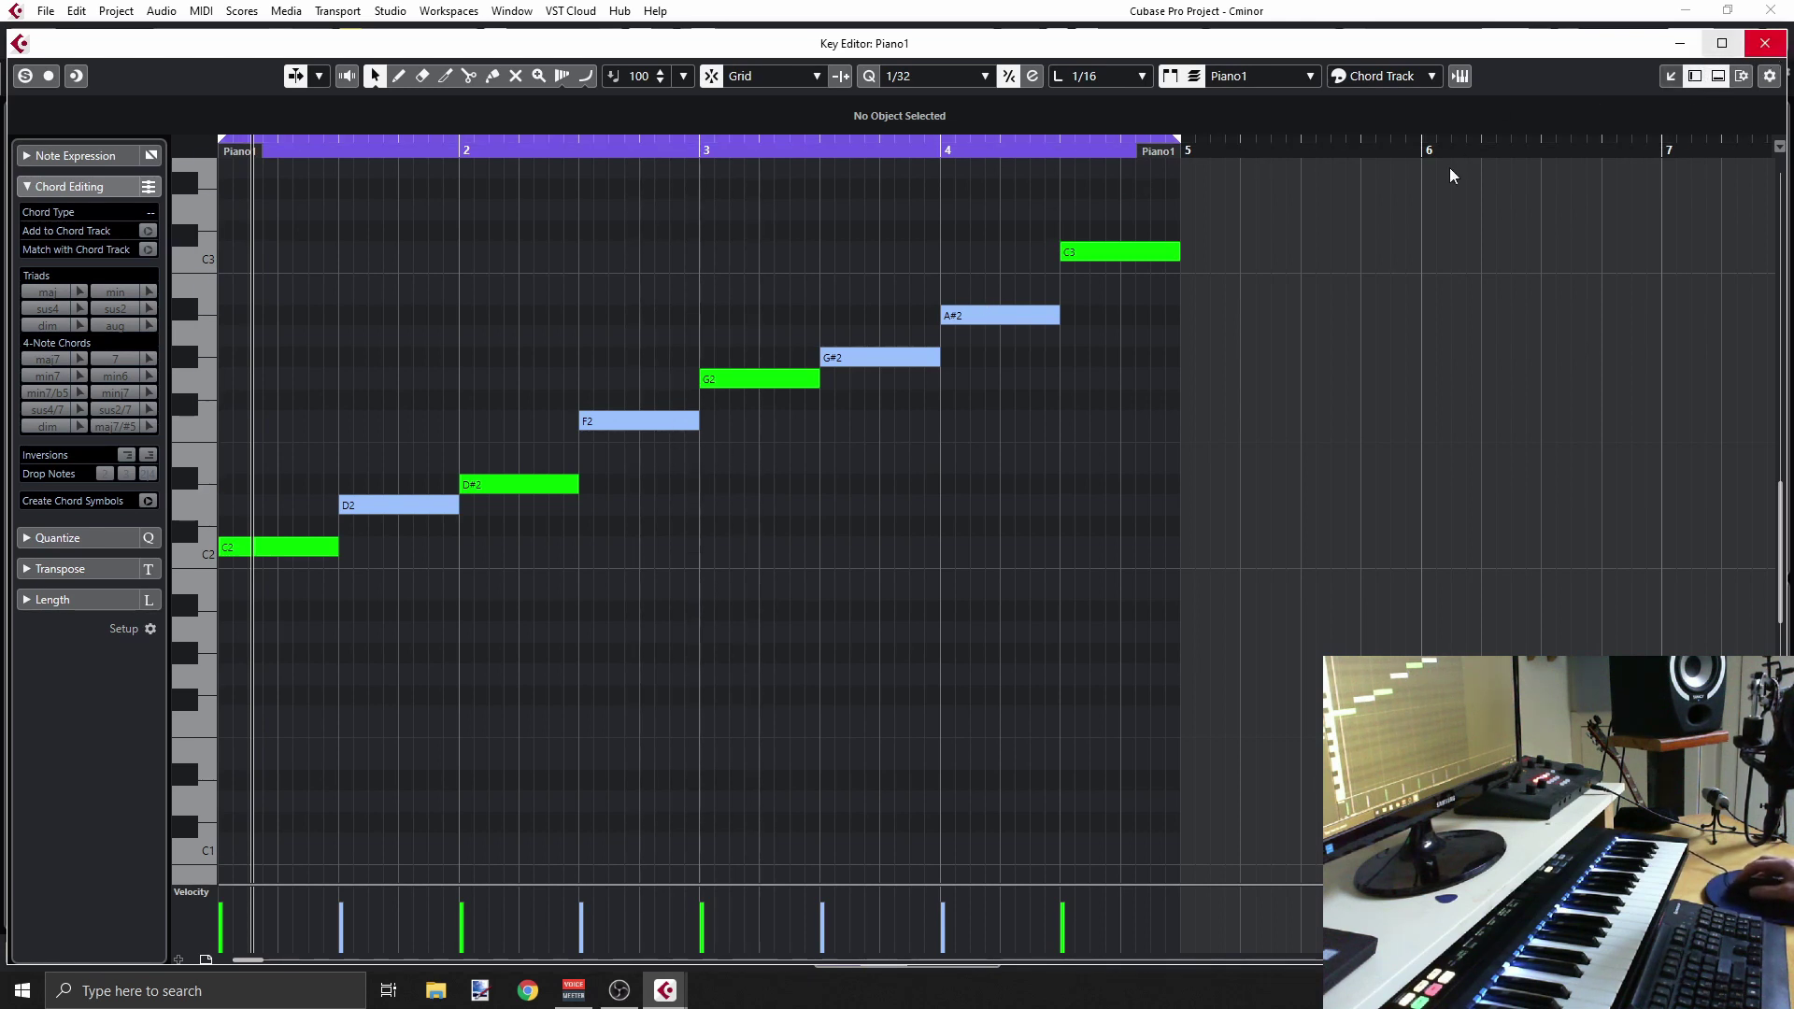
{"action": "left_click", "coordinate": [1765, 43]}
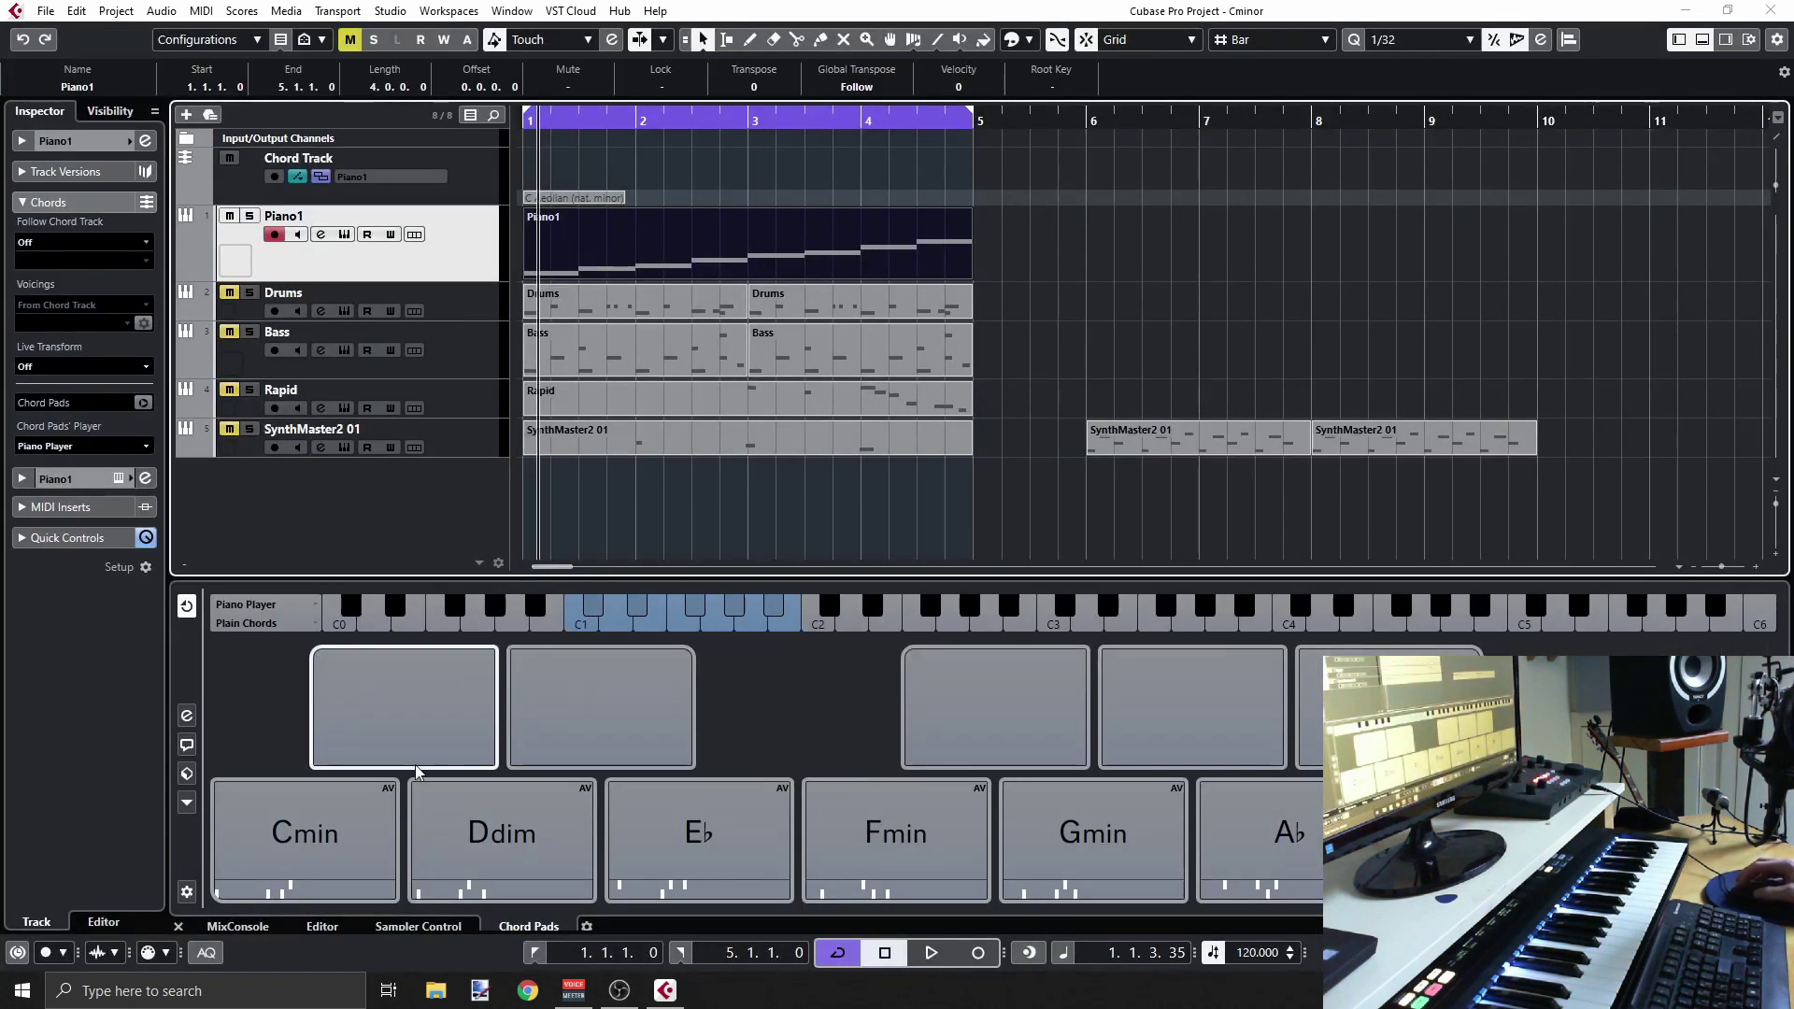
Play the Ddim chord pad and check how the Piano1 notes are colored in the Key Editor
{"action": "left_click", "coordinate": [517, 838]}
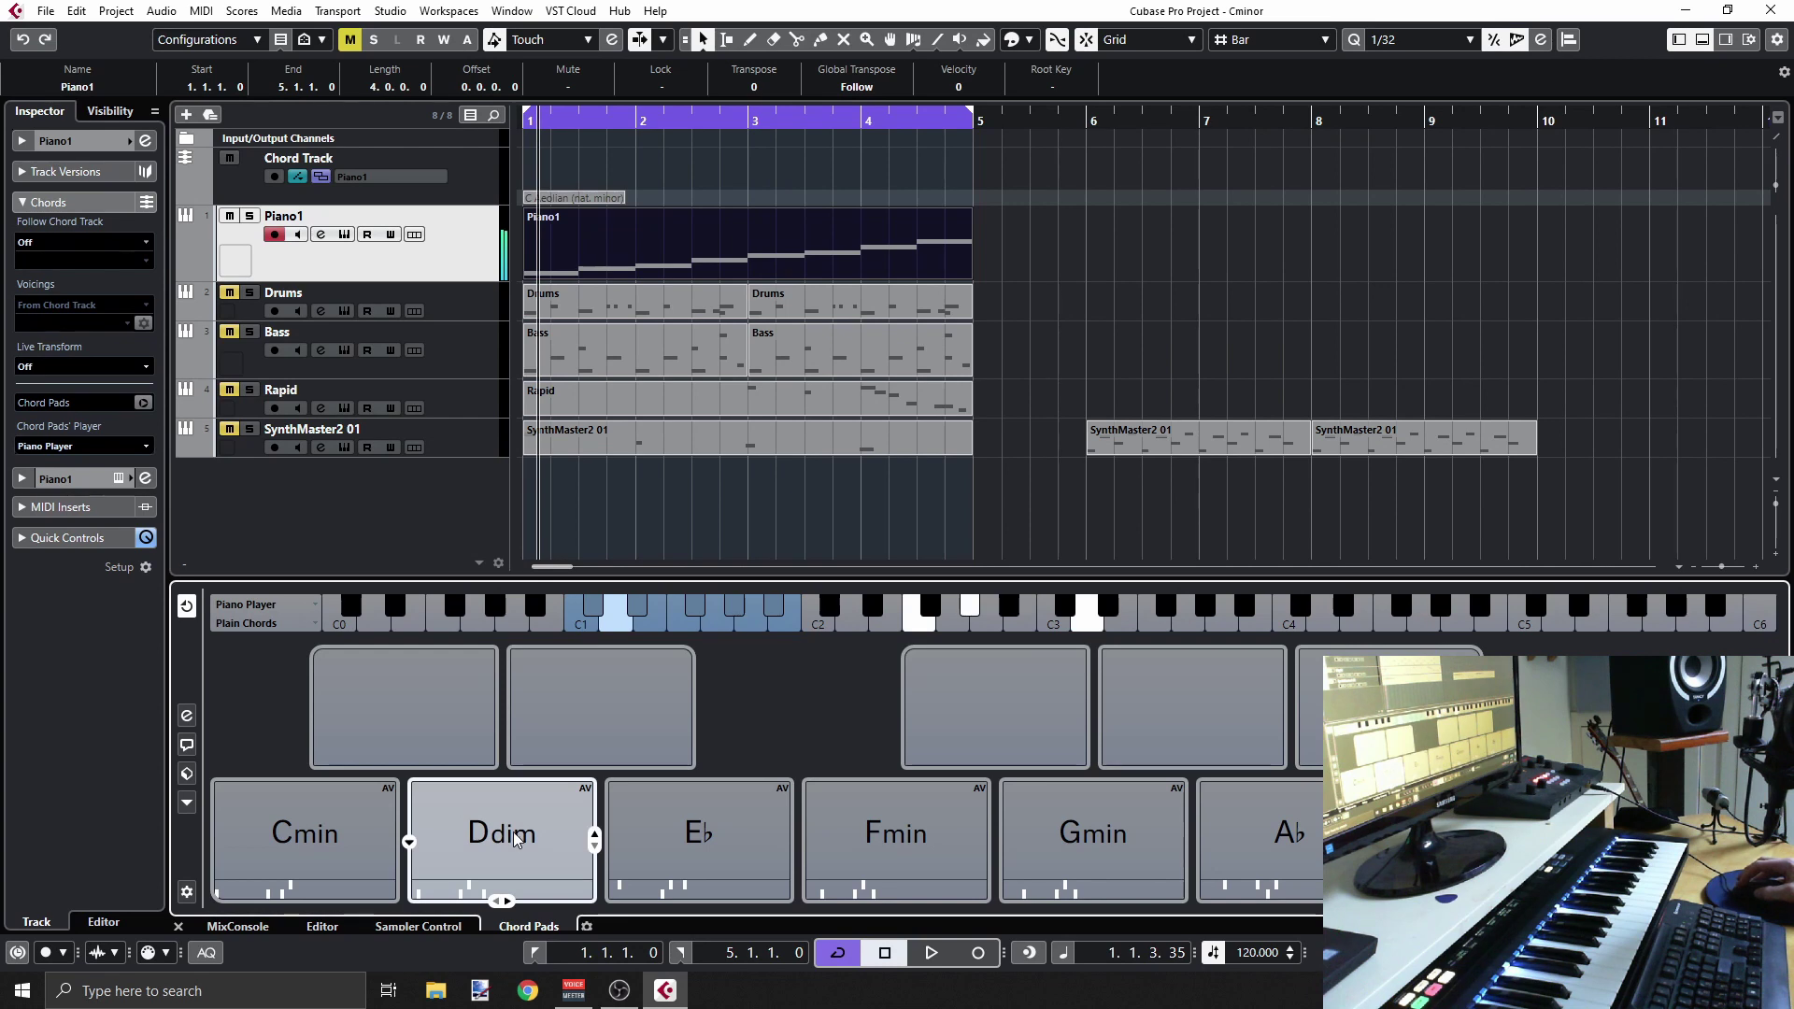
{"action": "double_click", "coordinate": [681, 243]}
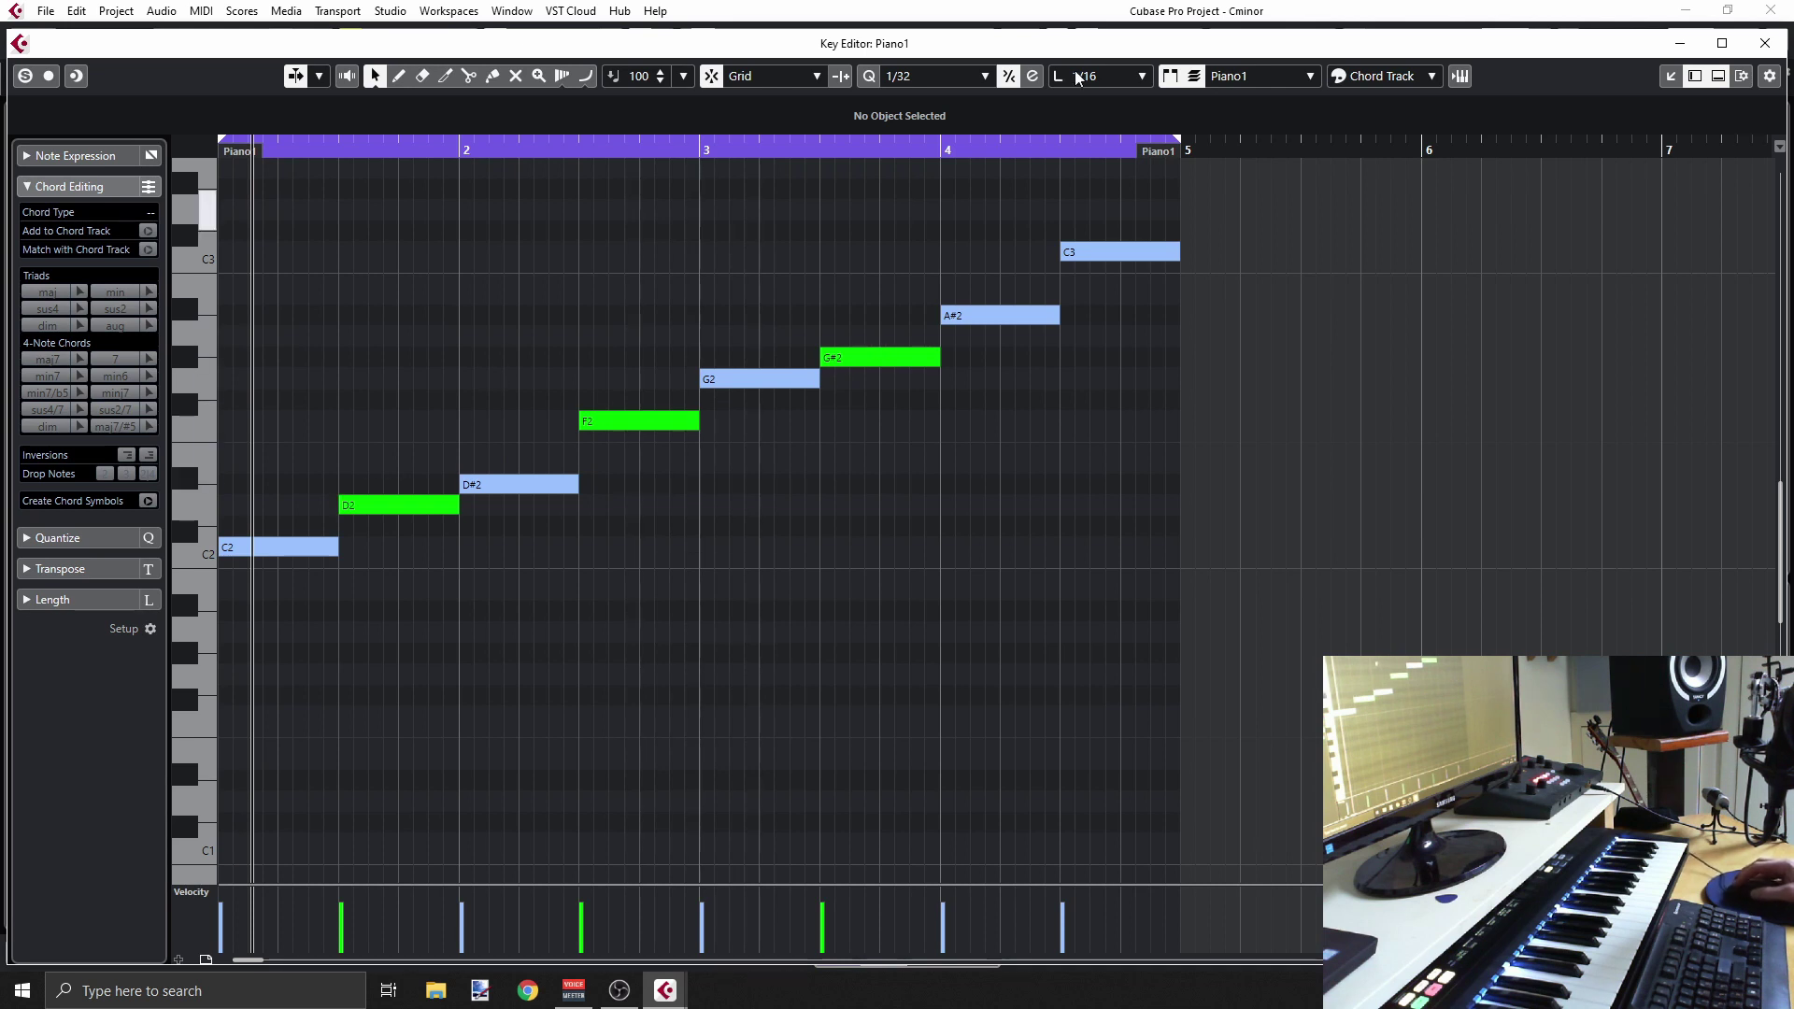
{"action": "left_click", "coordinate": [1765, 43]}
Run the project playback briefly and check the Piano1 note colors again in the Key Editor
{"action": "key", "text": "space"}
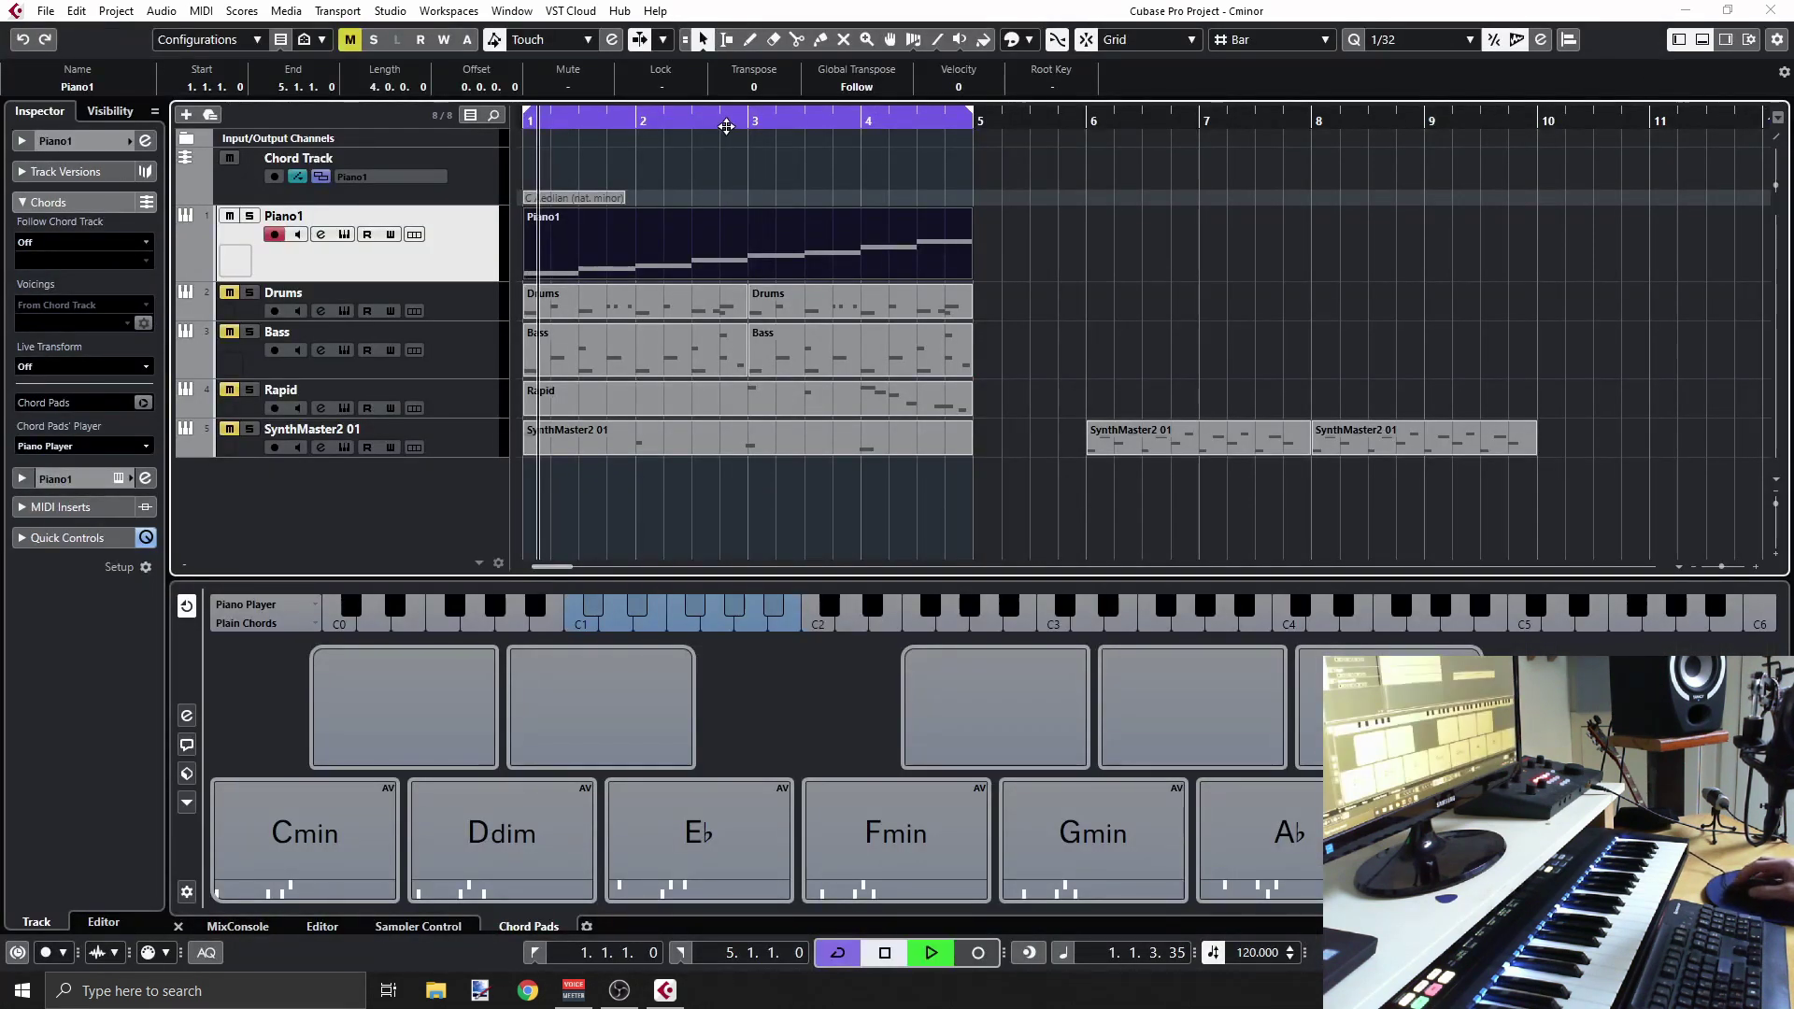
{"action": "key", "text": "space"}
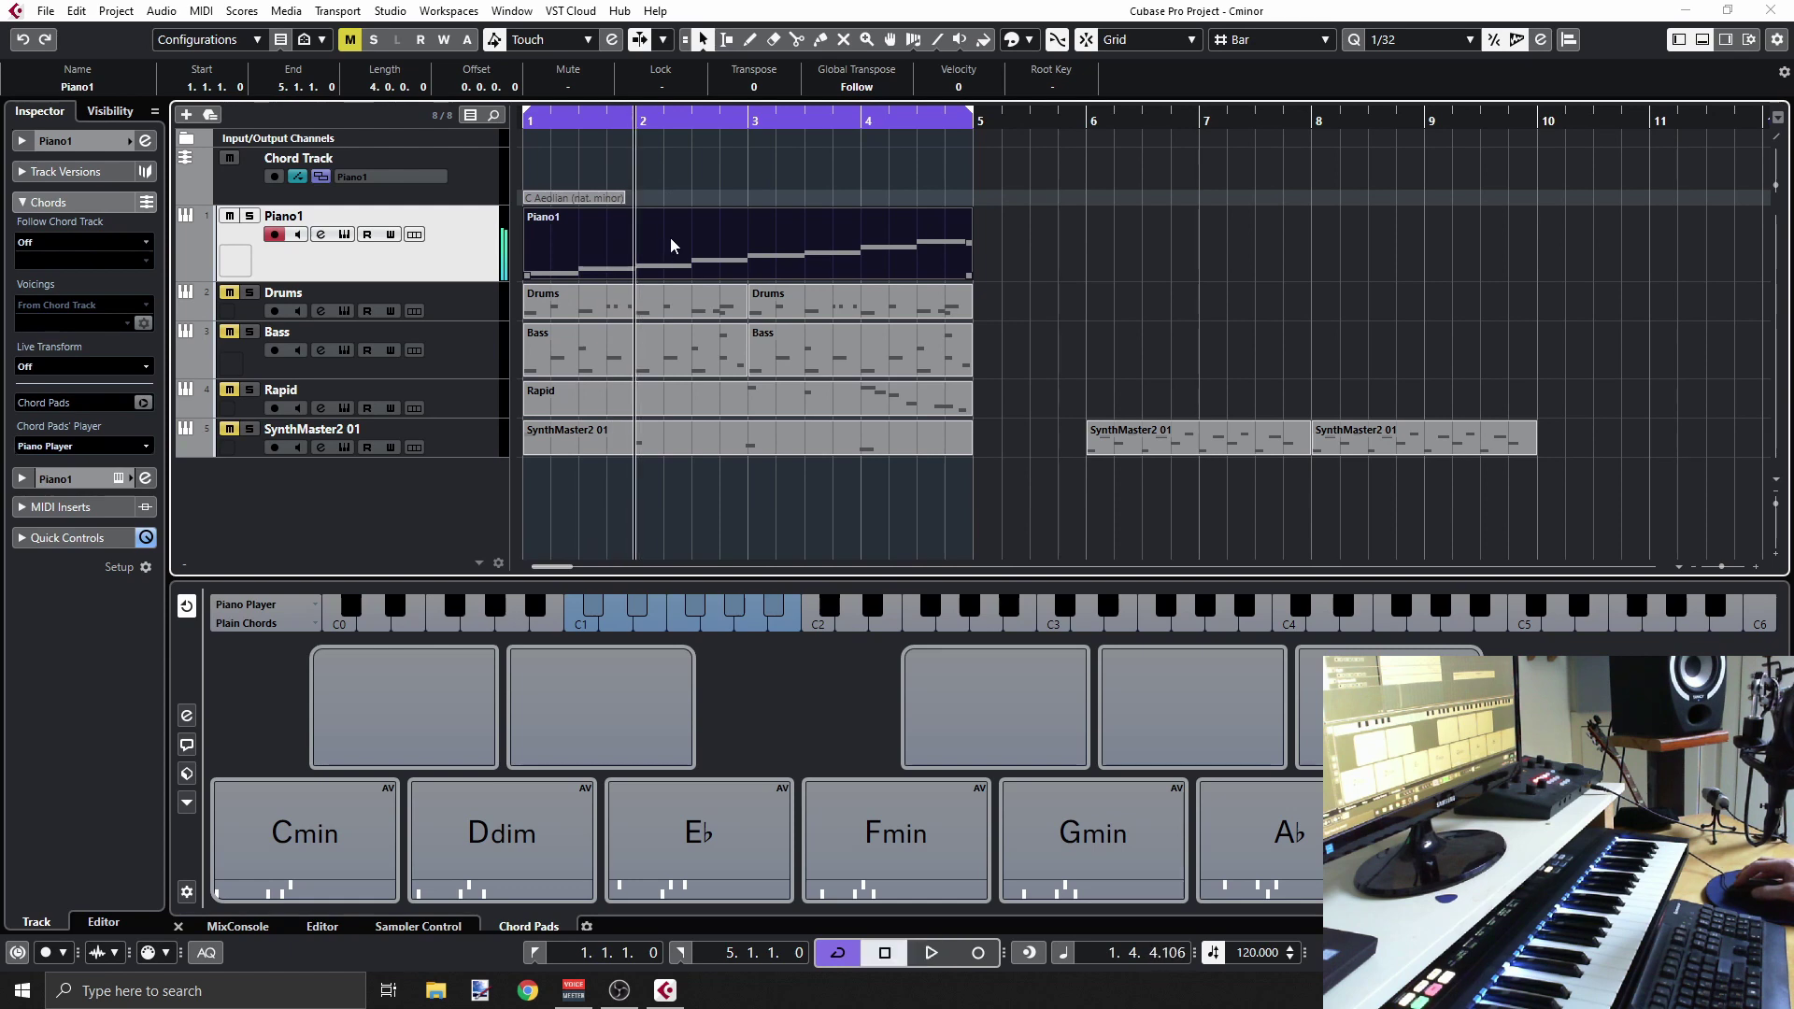
{"action": "double_click", "coordinate": [669, 240]}
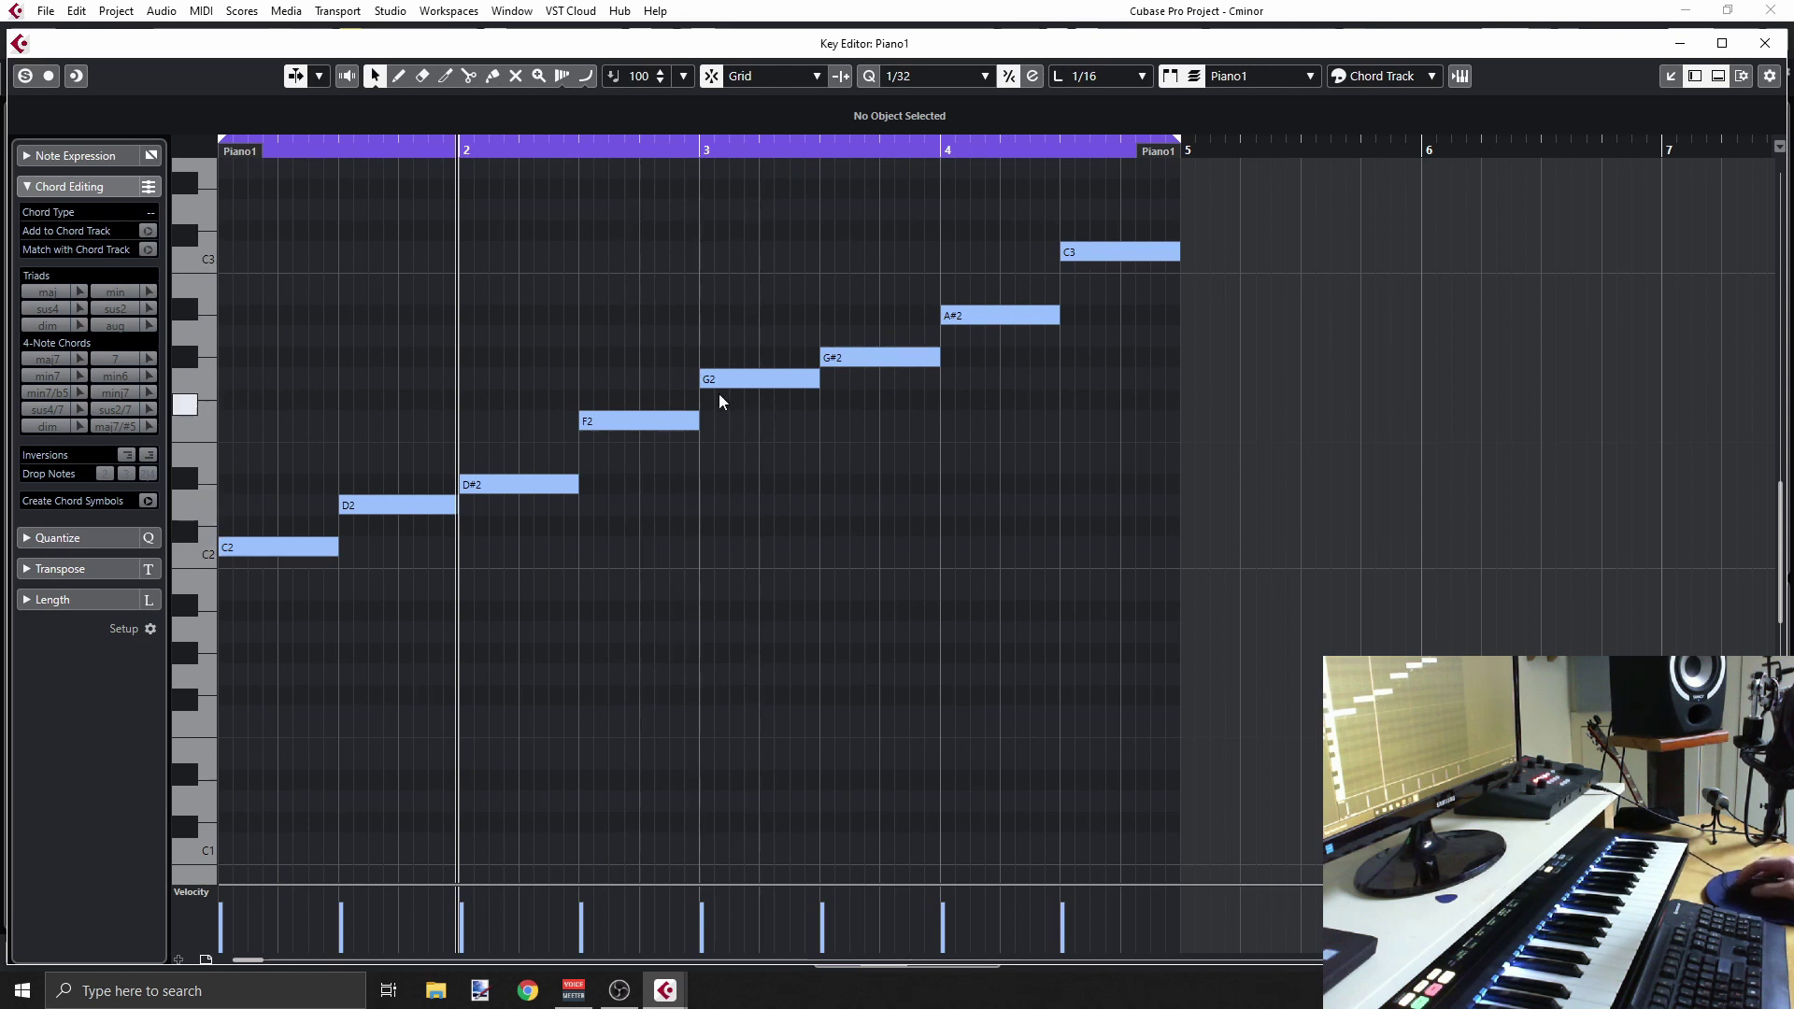
{"action": "left_click", "coordinate": [1765, 43]}
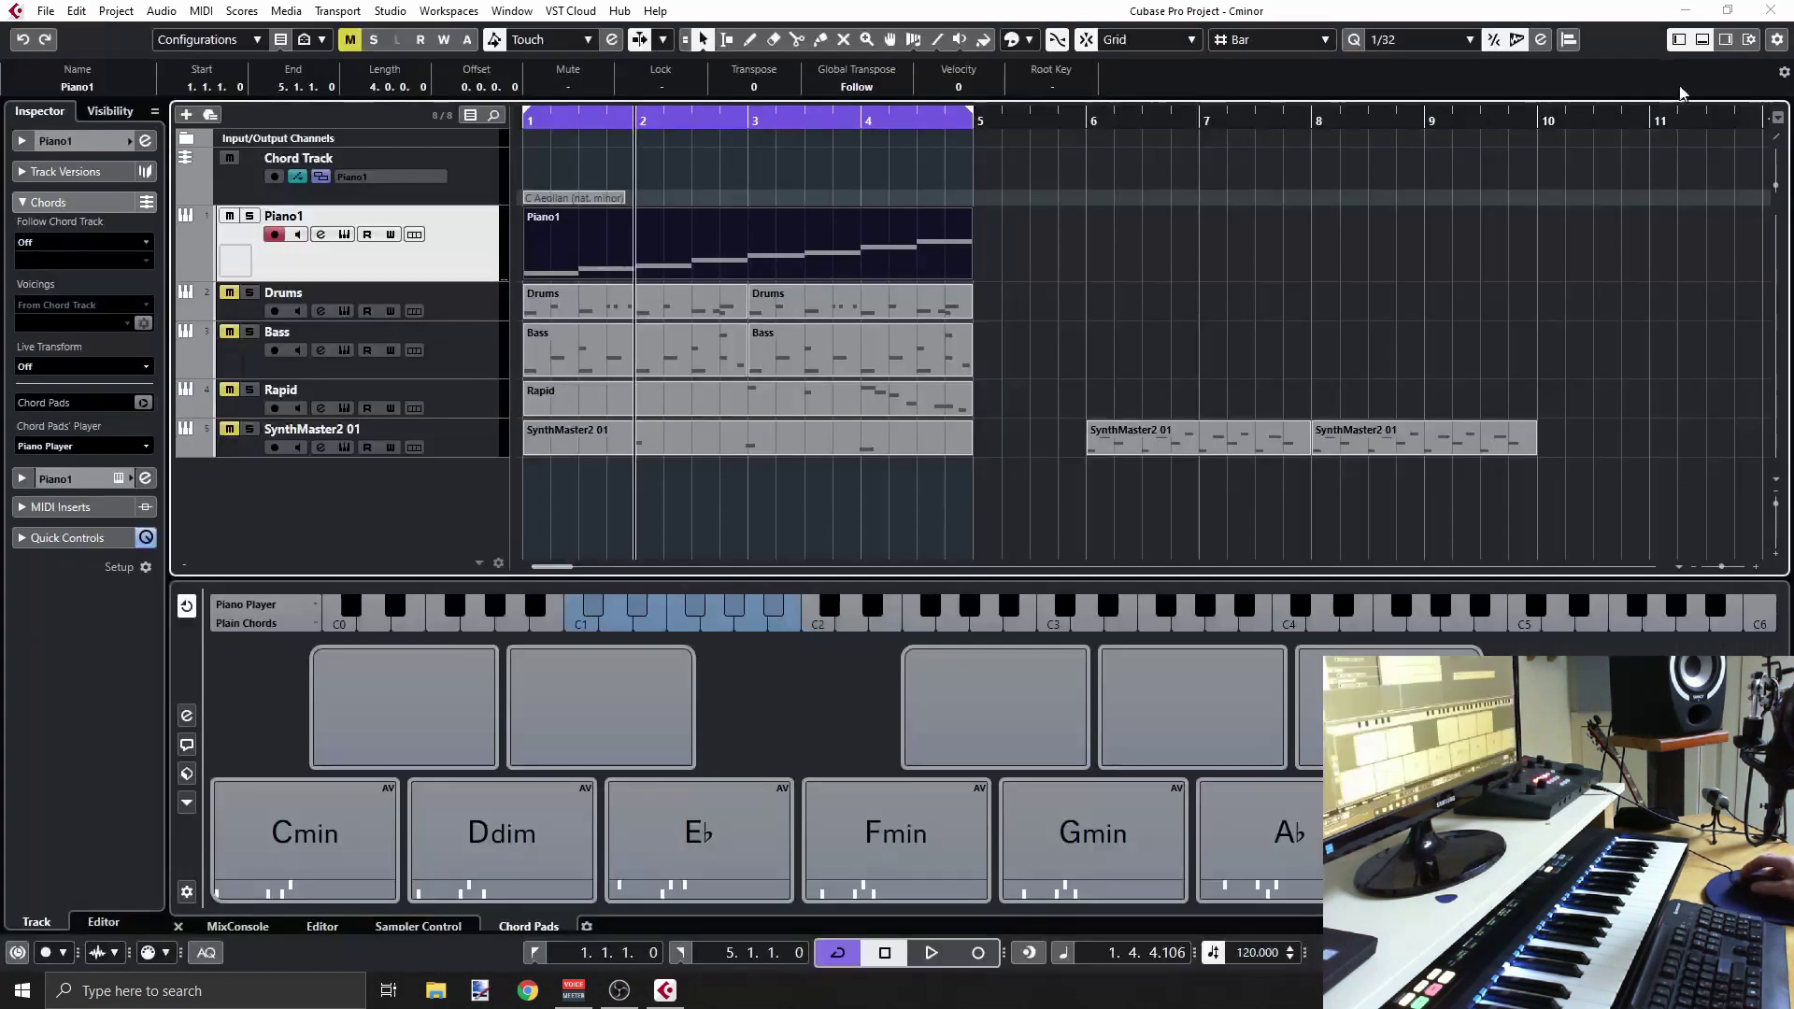
Play the Cmin chord pad and move Piano1's D#2 note to the start of bar 1 in the Key Editor
{"action": "left_click", "coordinate": [299, 836]}
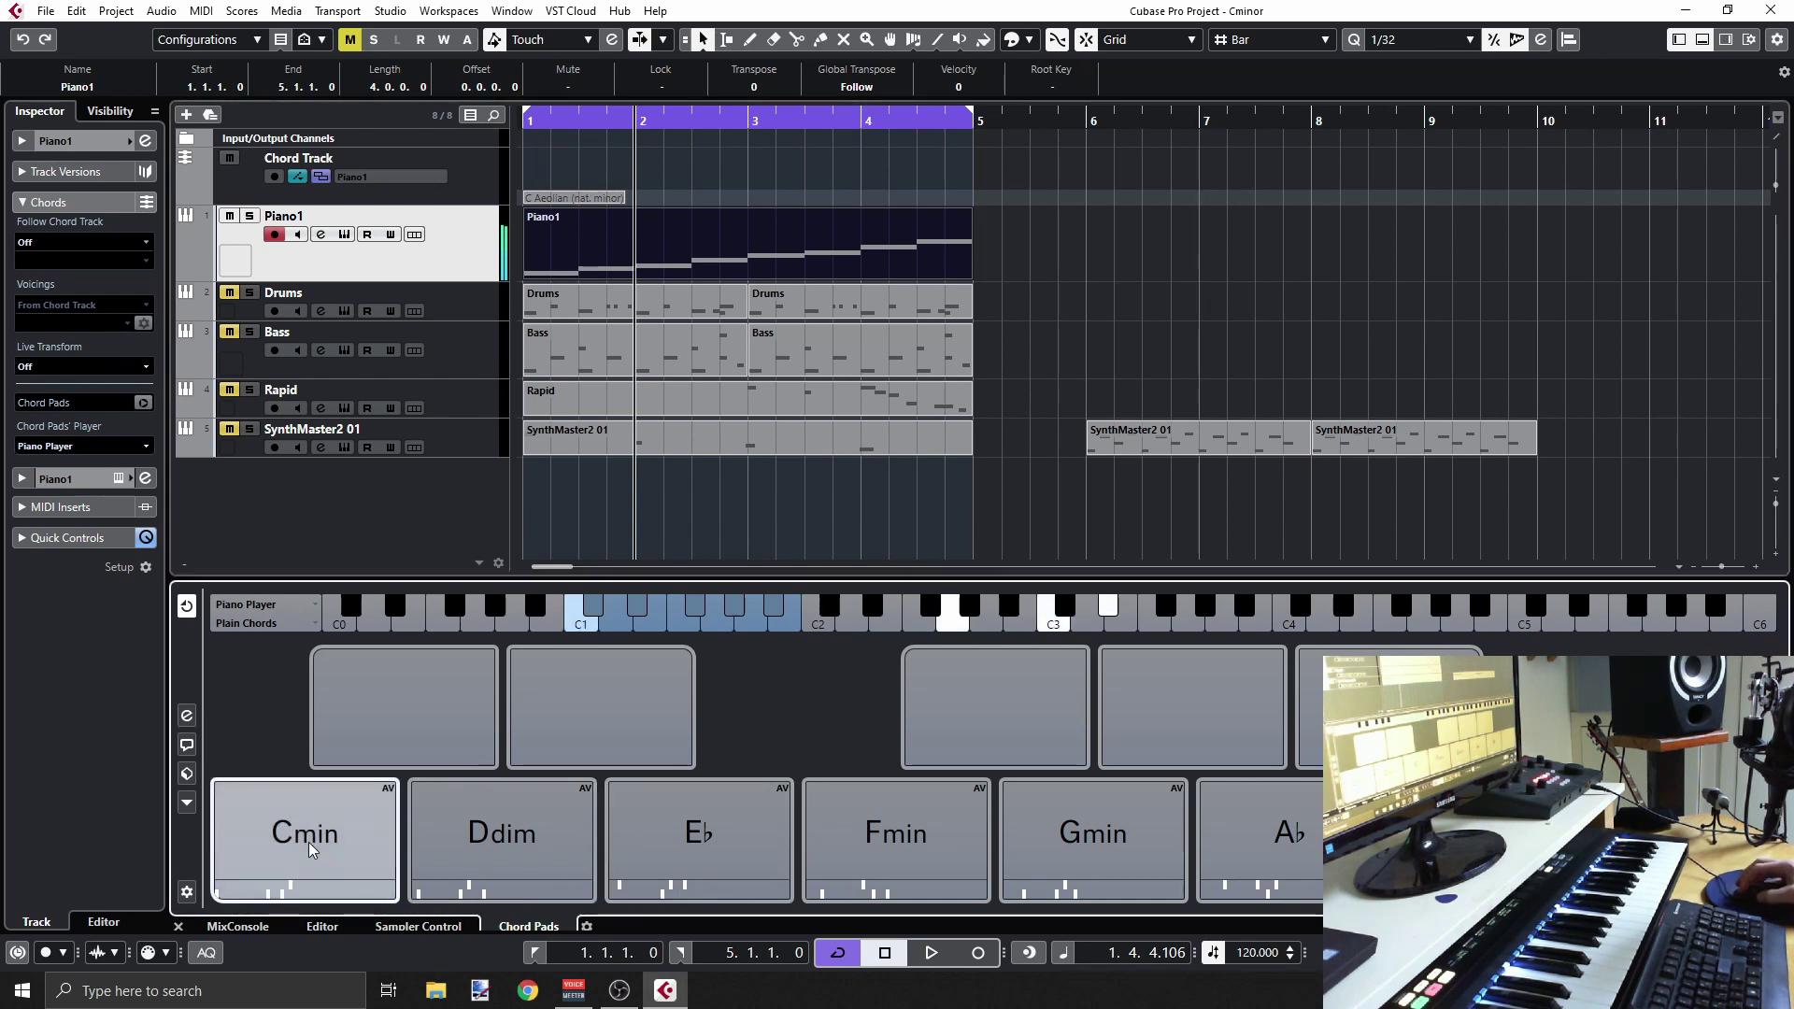
{"action": "double_click", "coordinate": [701, 268]}
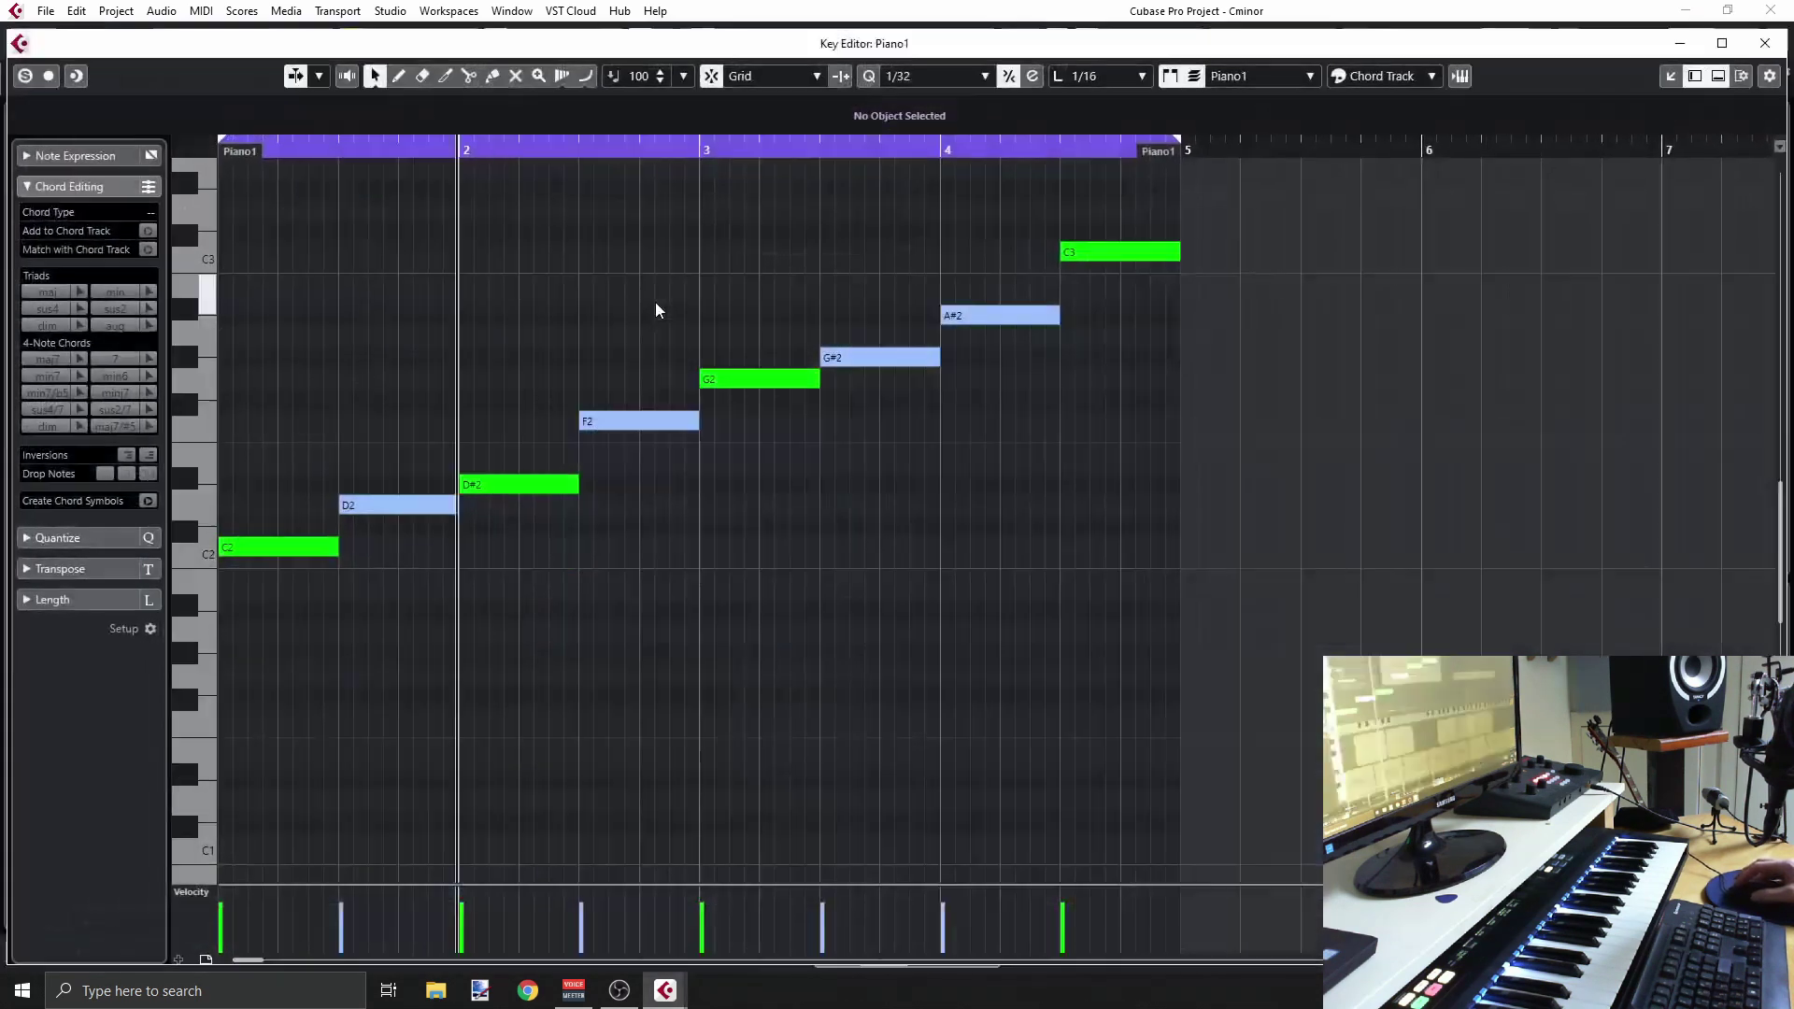
{"action": "left_click_drag", "start_coordinate": [512, 487], "coordinate": [270, 488]}
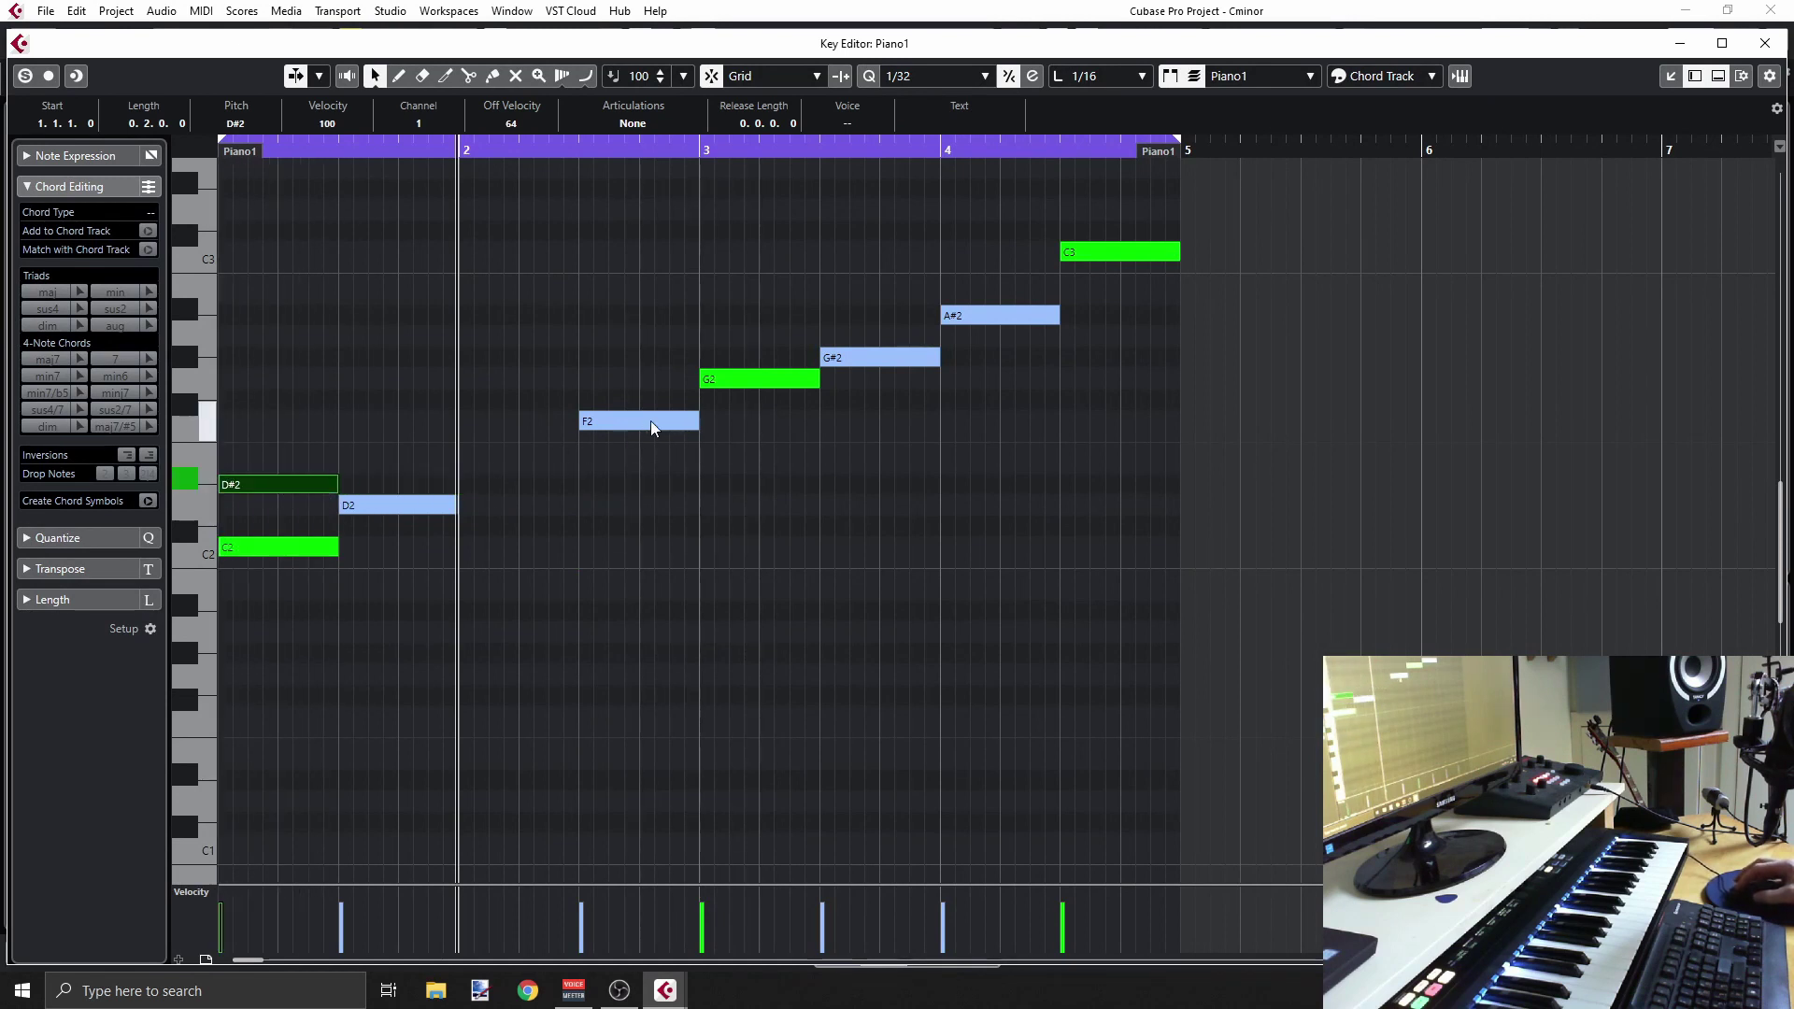
Move the G2 note to the start of bar 1, trying it at F#2 and F2 before placing it at G2
{"action": "left_click_drag", "start_coordinate": [758, 374], "coordinate": [284, 397]}
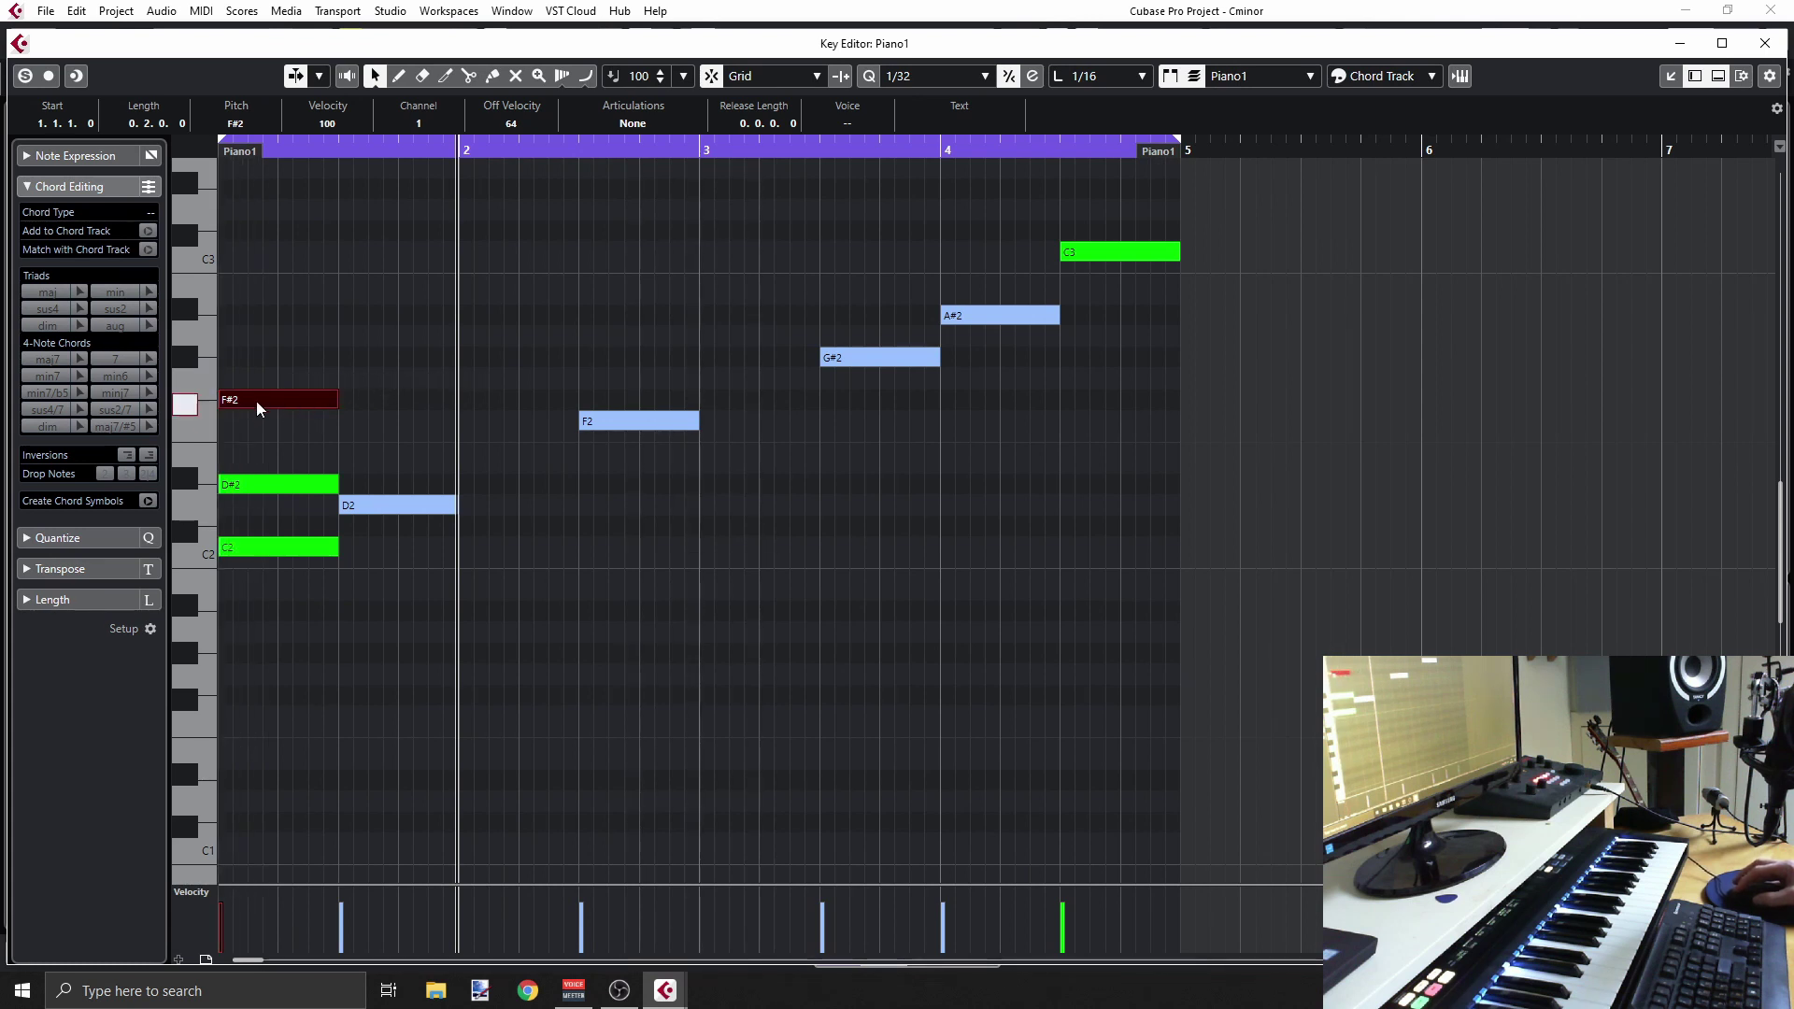
{"action": "left_click", "coordinate": [289, 353]}
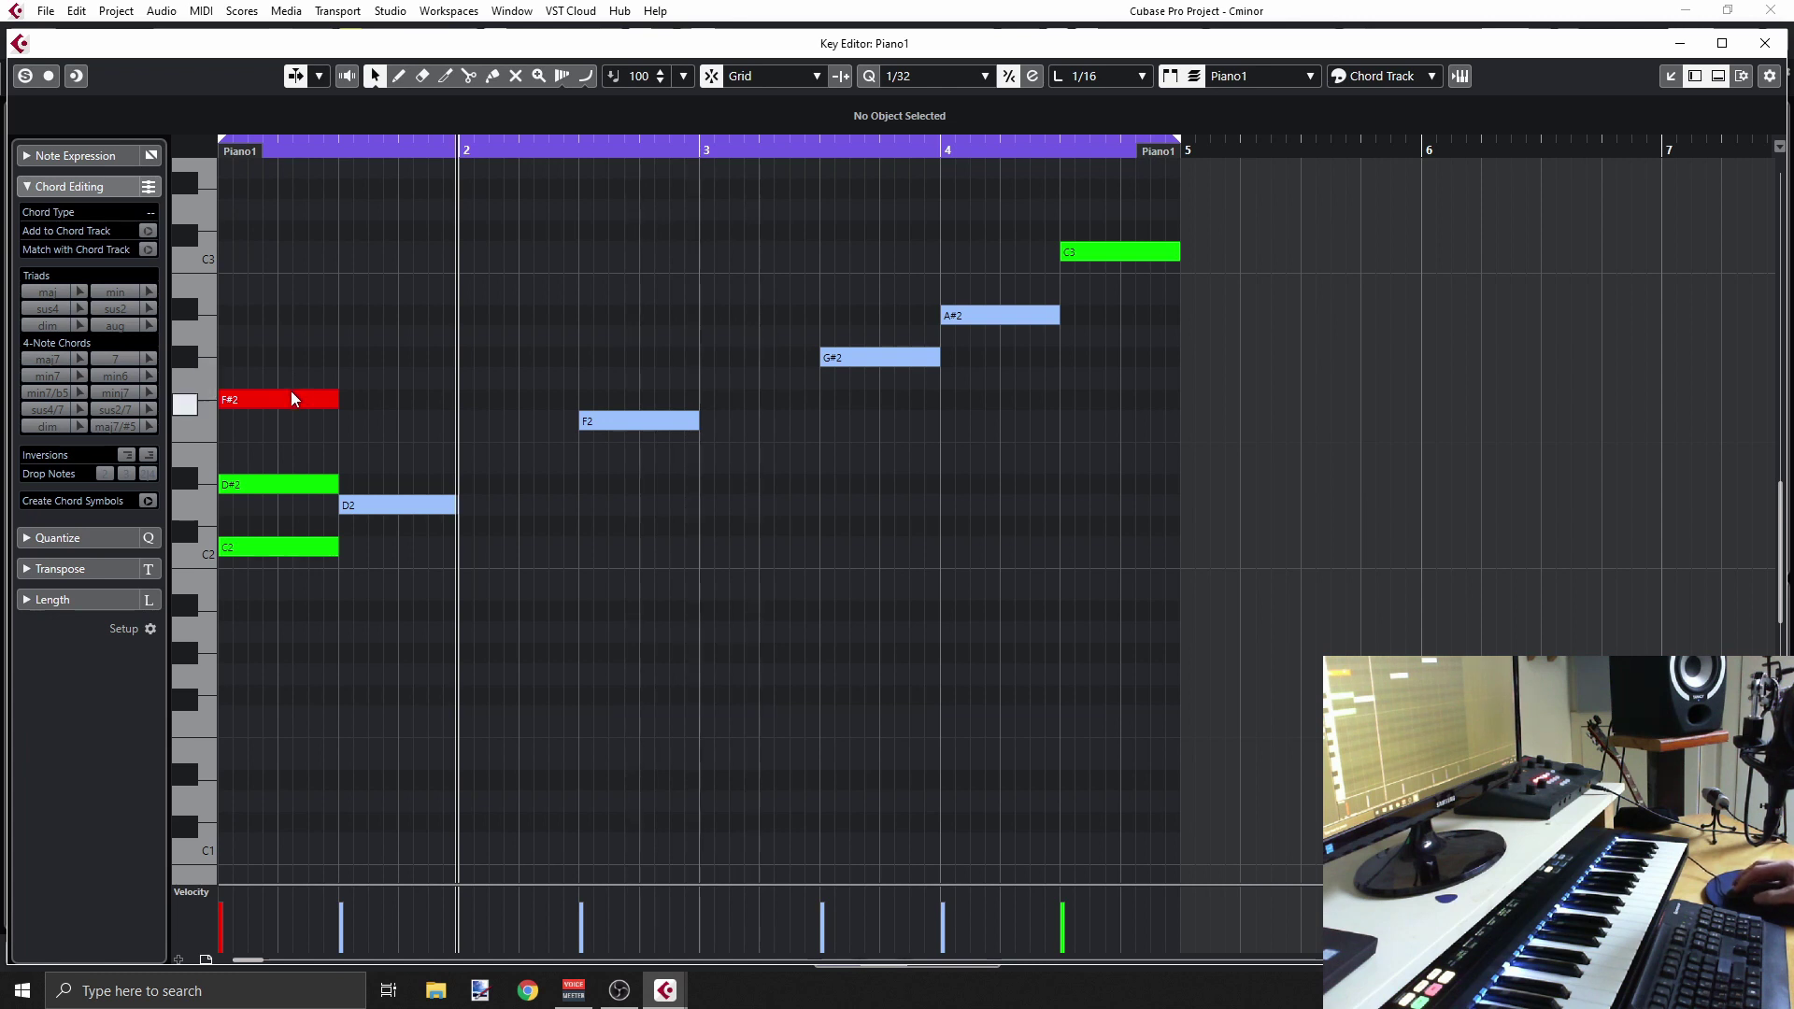
{"action": "left_click_drag", "start_coordinate": [278, 397], "coordinate": [273, 417]}
{"action": "left_click", "coordinate": [265, 446]}
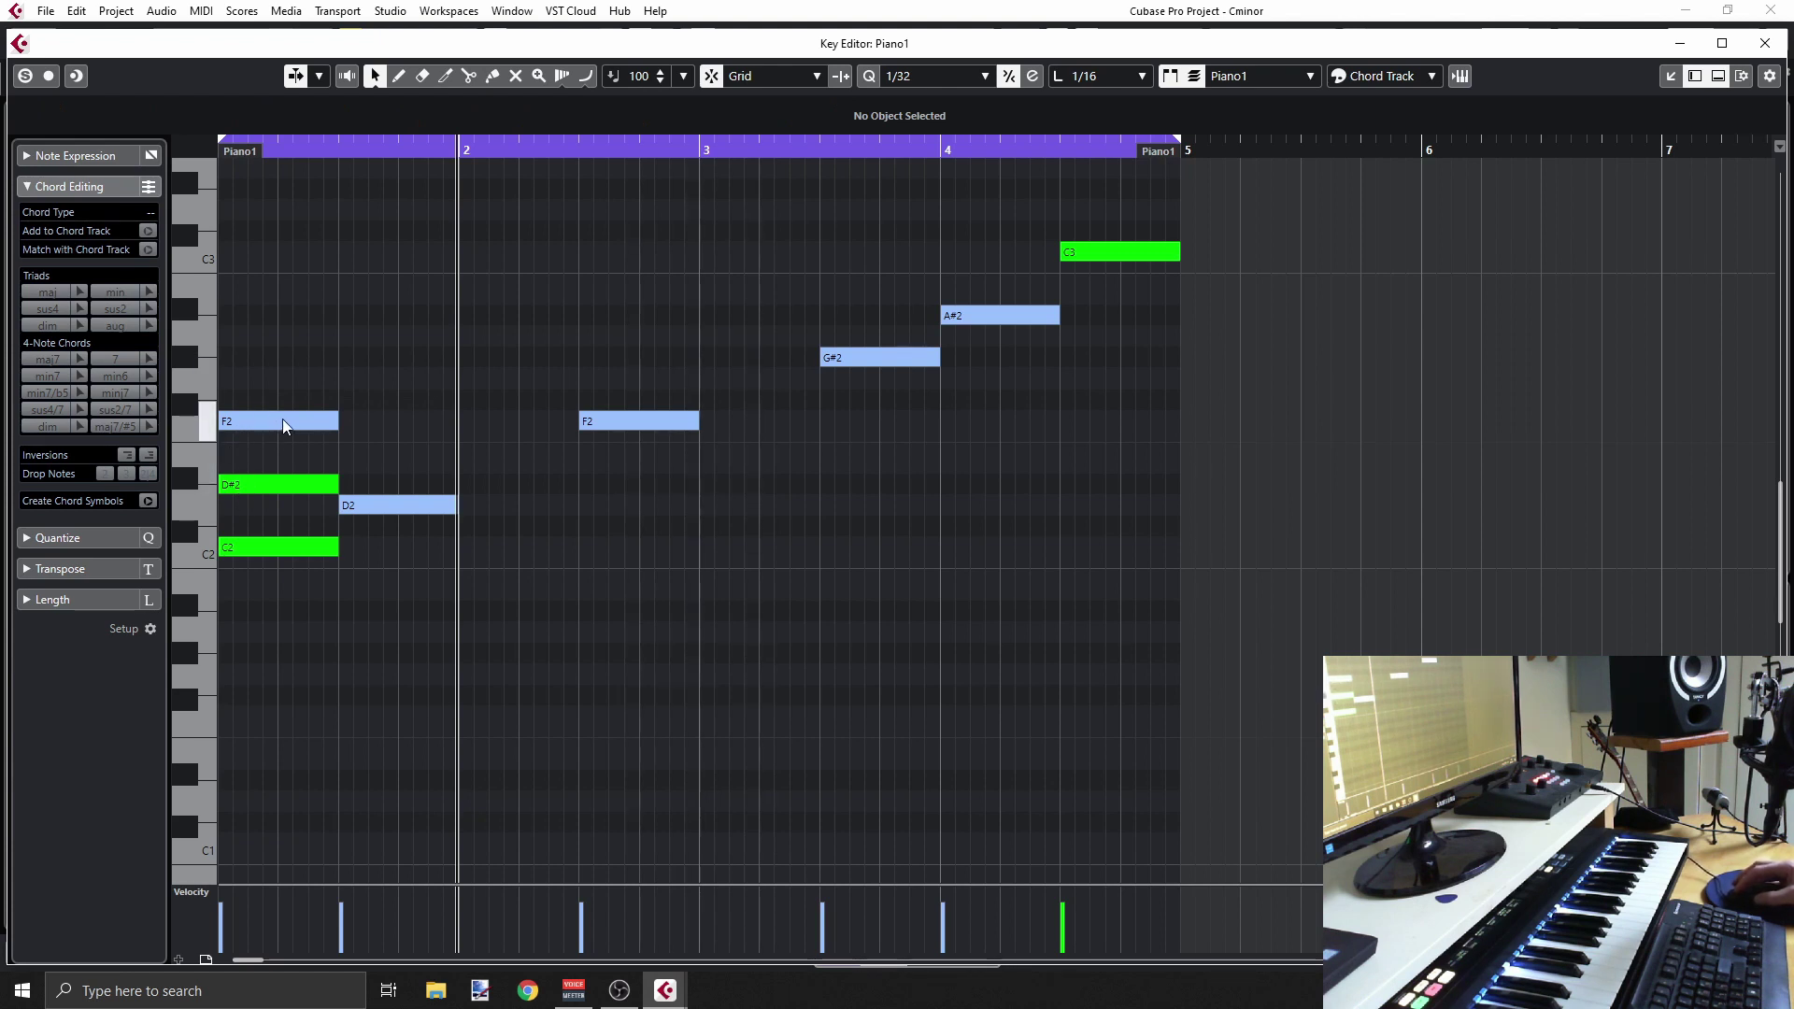
{"action": "left_click_drag", "start_coordinate": [289, 420], "coordinate": [289, 379]}
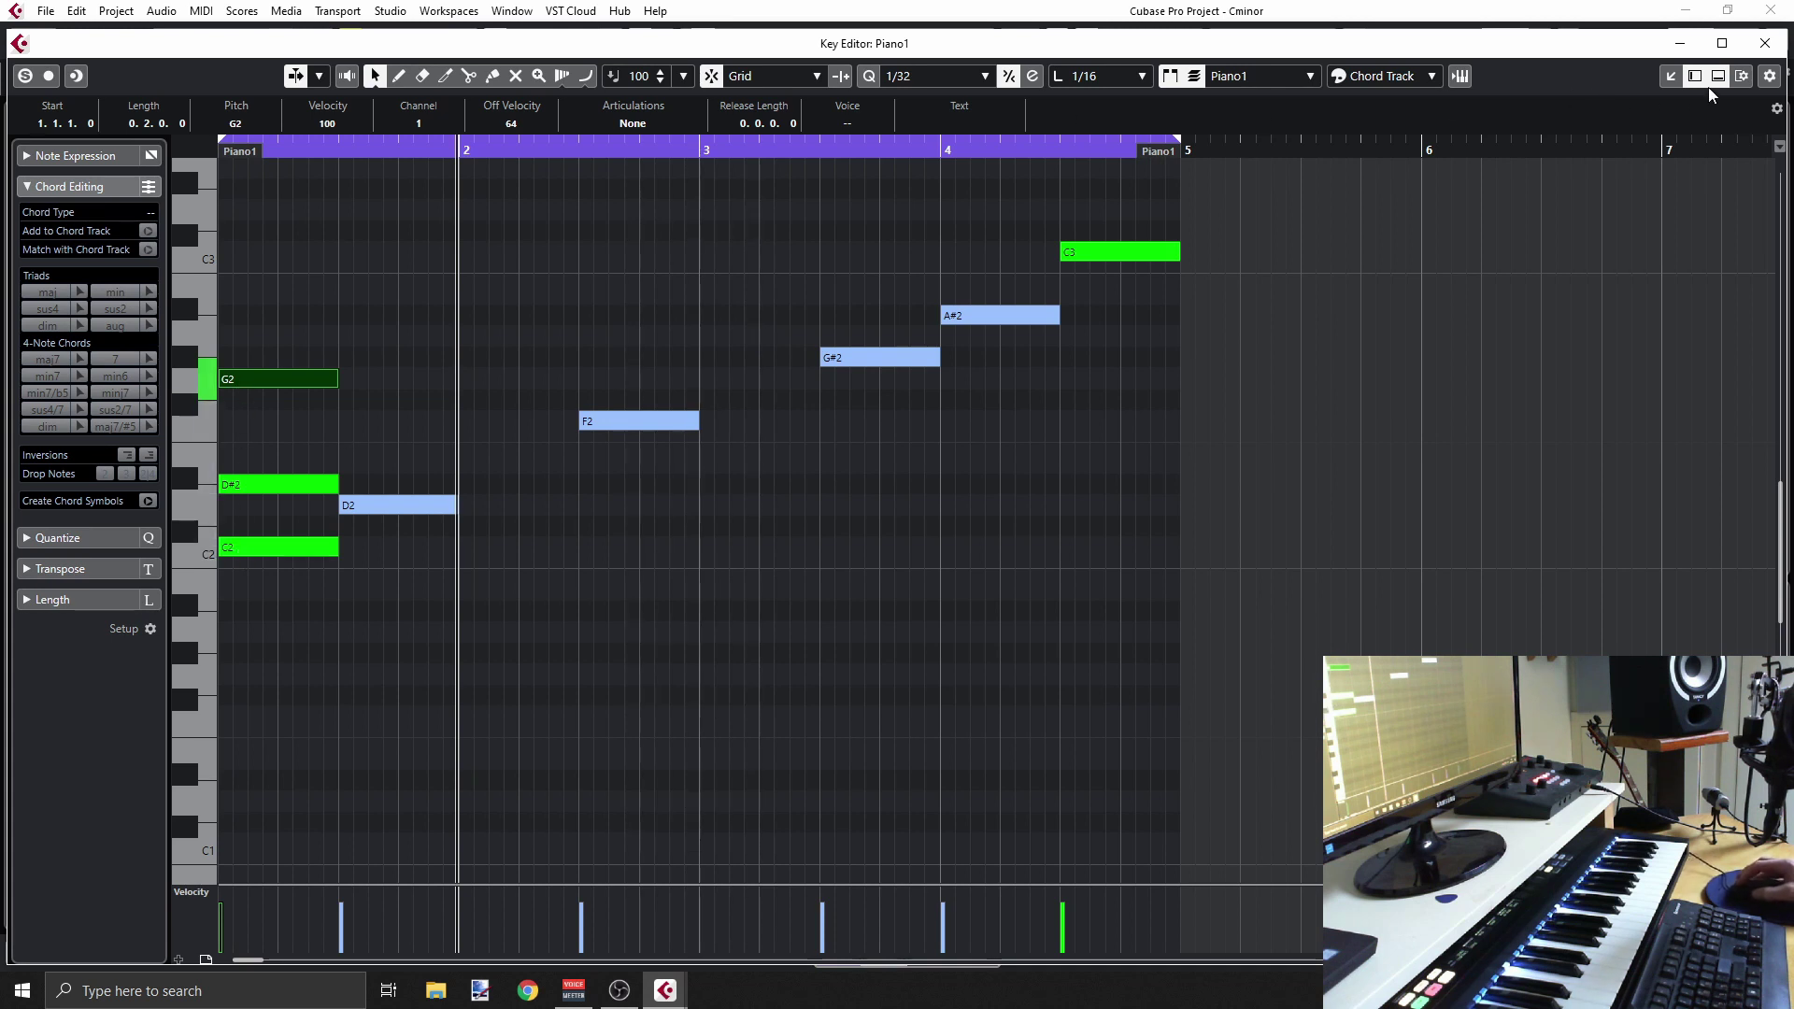
Close the Key Editor and place the Cmin chord pad as a part on the Piano1 track at bar 6
{"action": "left_click", "coordinate": [1766, 43]}
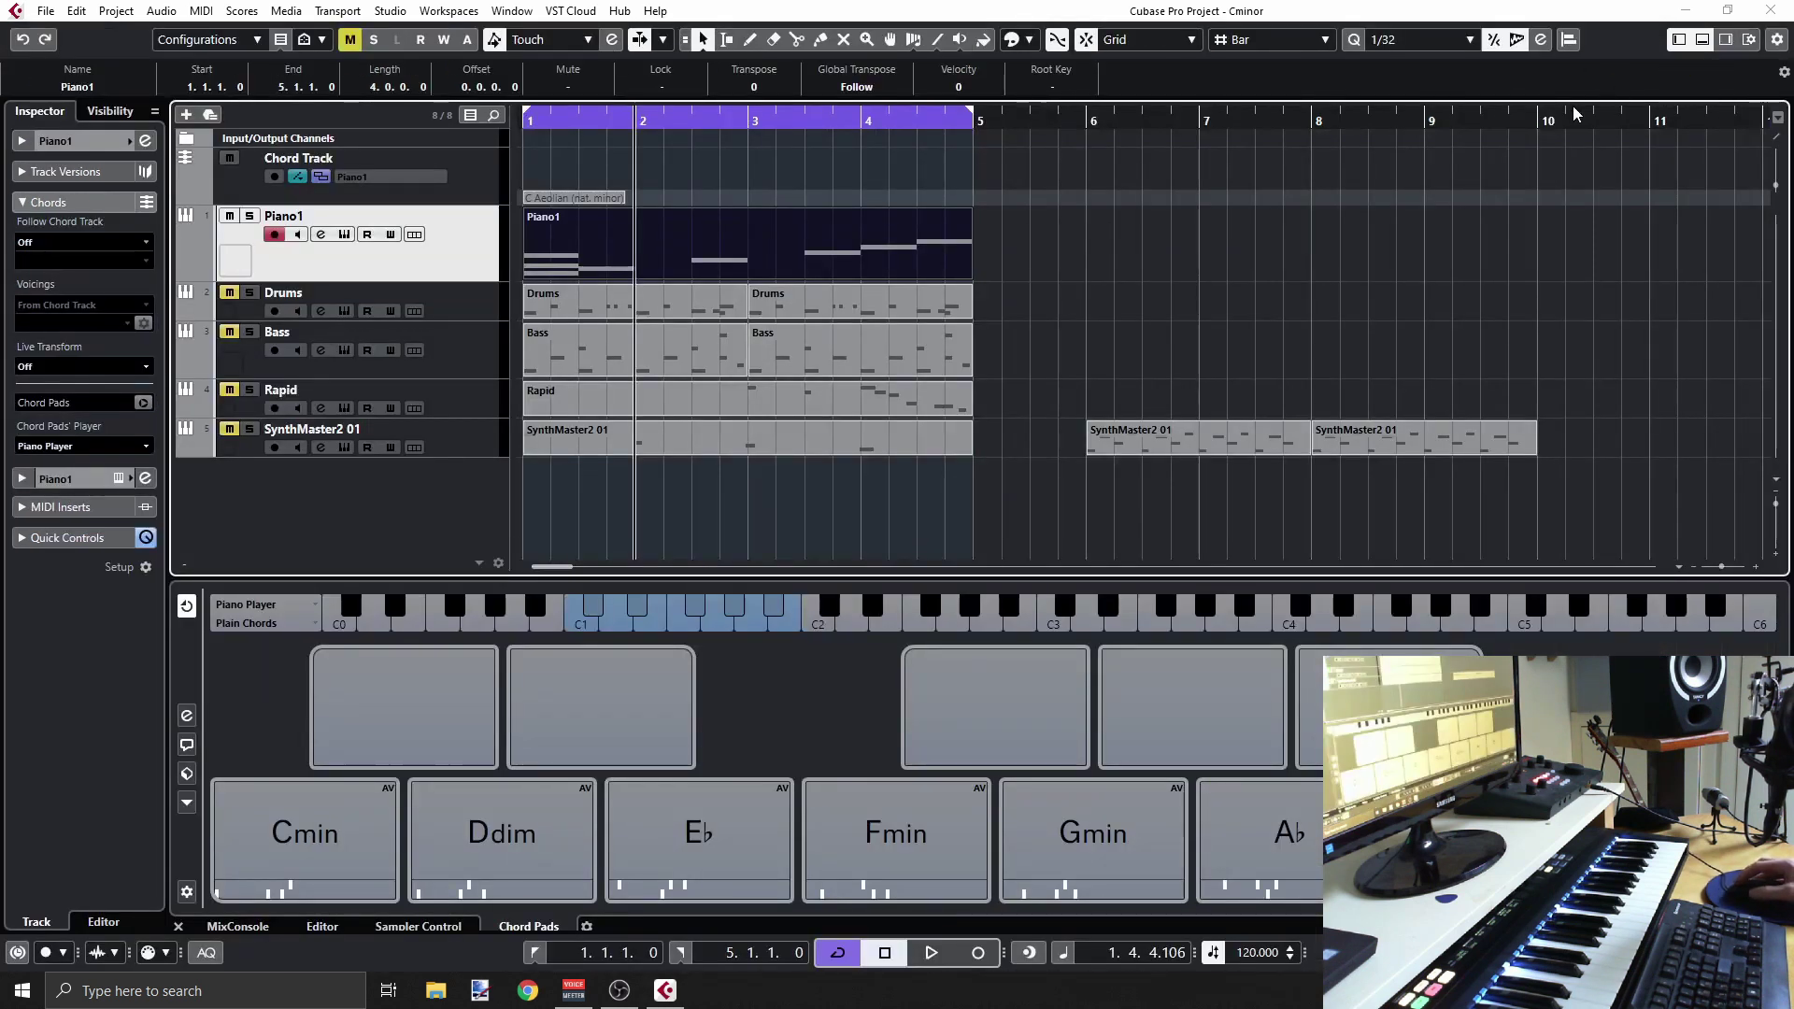
{"action": "left_click", "coordinate": [341, 823]}
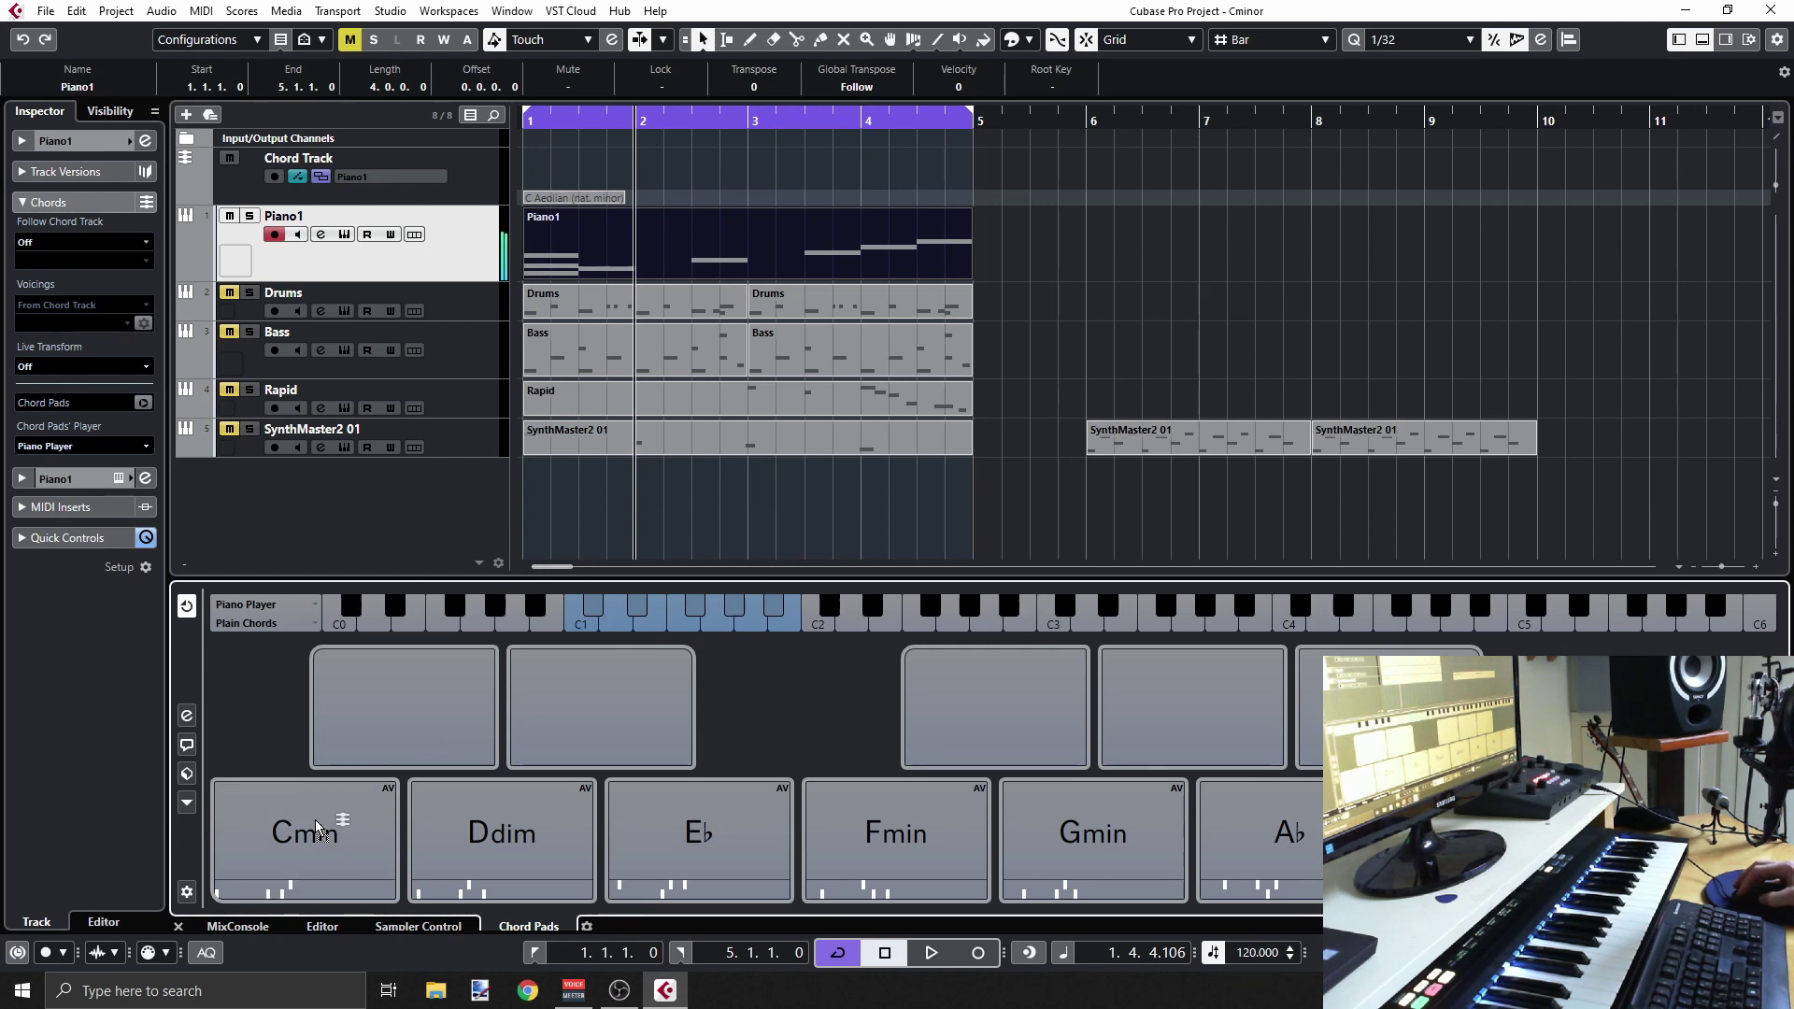
{"action": "left_click_drag", "start_coordinate": [658, 587], "coordinate": [1089, 234]}
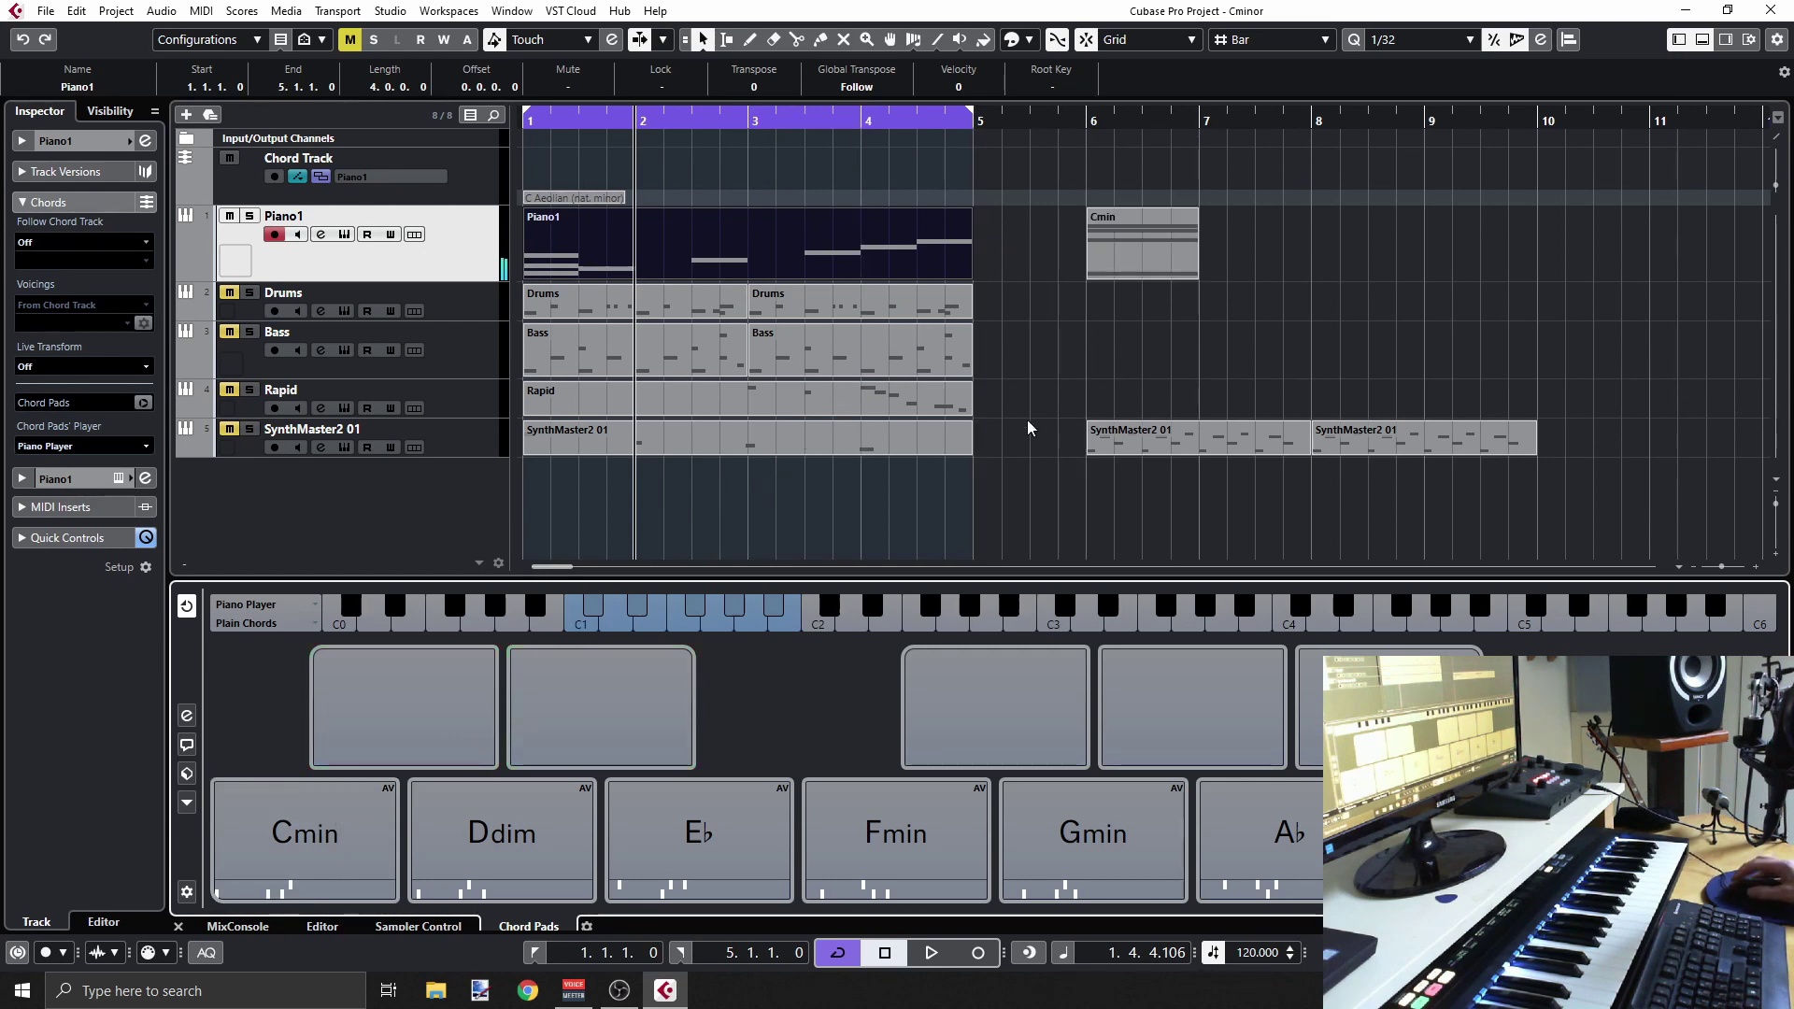
Open the Cmin part at bar 6 in the Key Editor and delete its C1 note
{"action": "double_click", "coordinate": [1148, 236]}
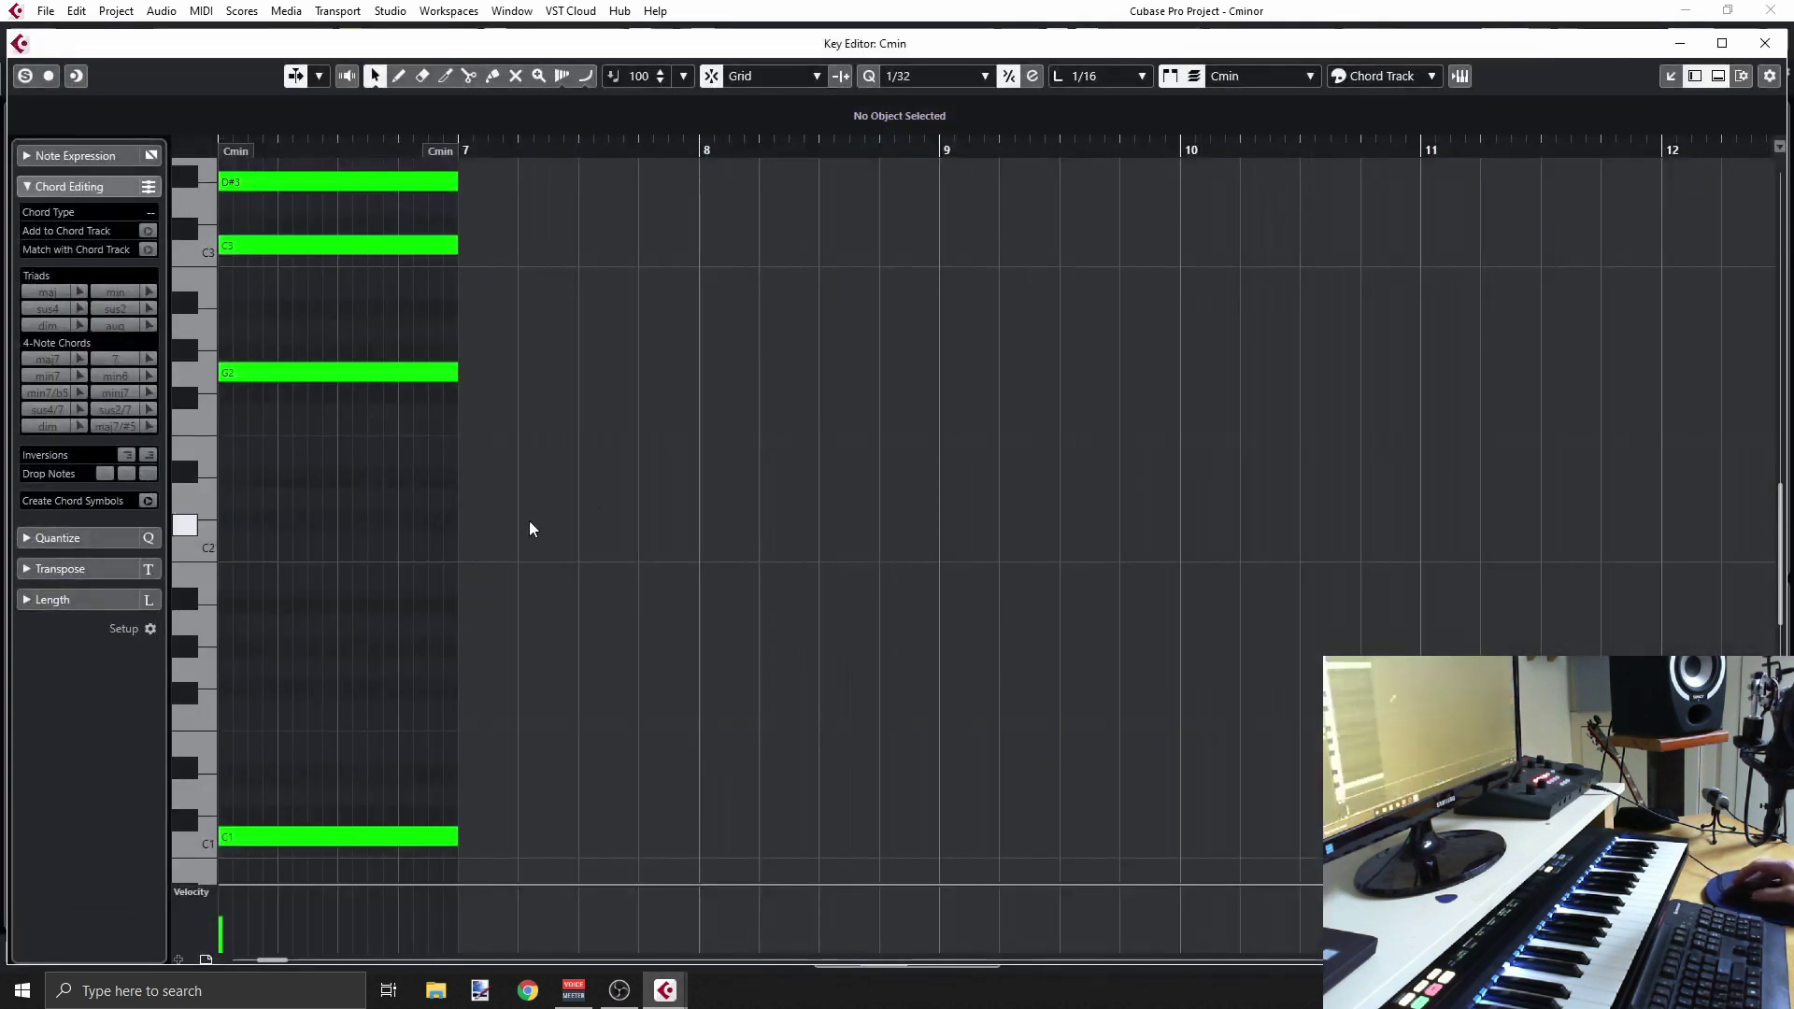
{"action": "scroll", "coordinate": [533, 537], "scroll_direction": "up", "scroll_amount": 5}
{"action": "scroll", "coordinate": [474, 583], "scroll_direction": "down", "scroll_amount": 6}
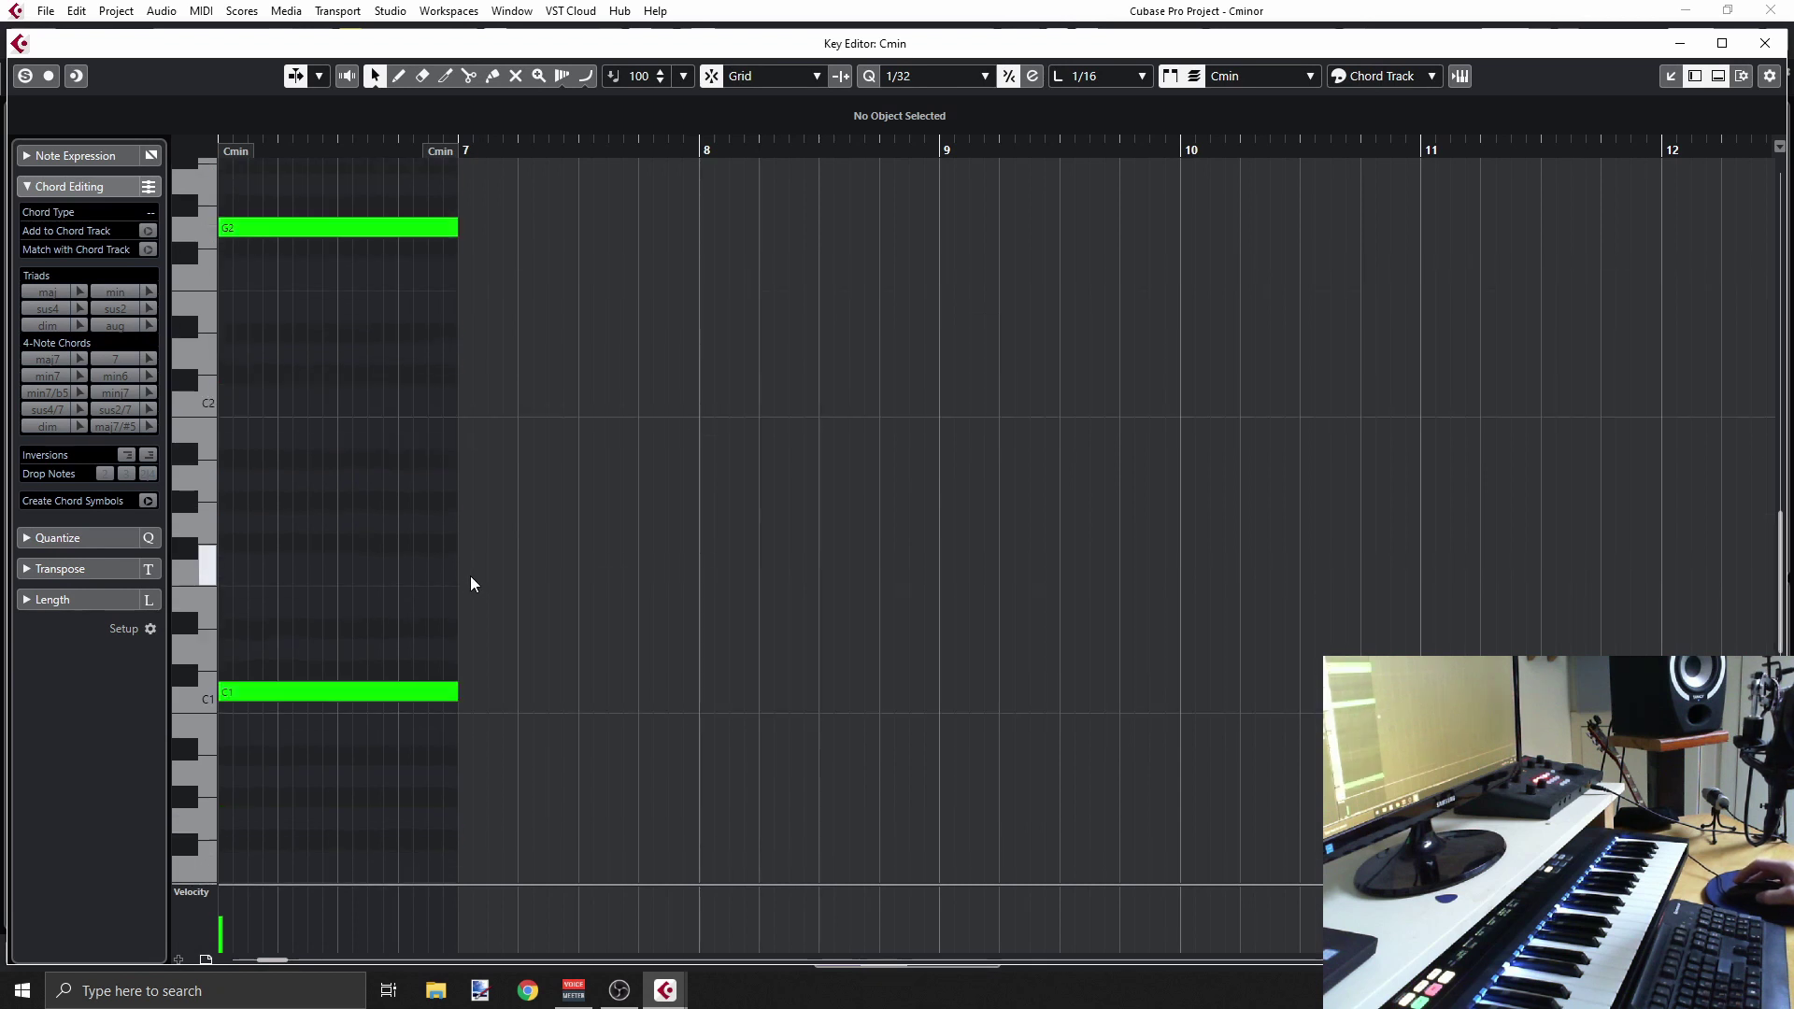
{"action": "left_click", "coordinate": [299, 693]}
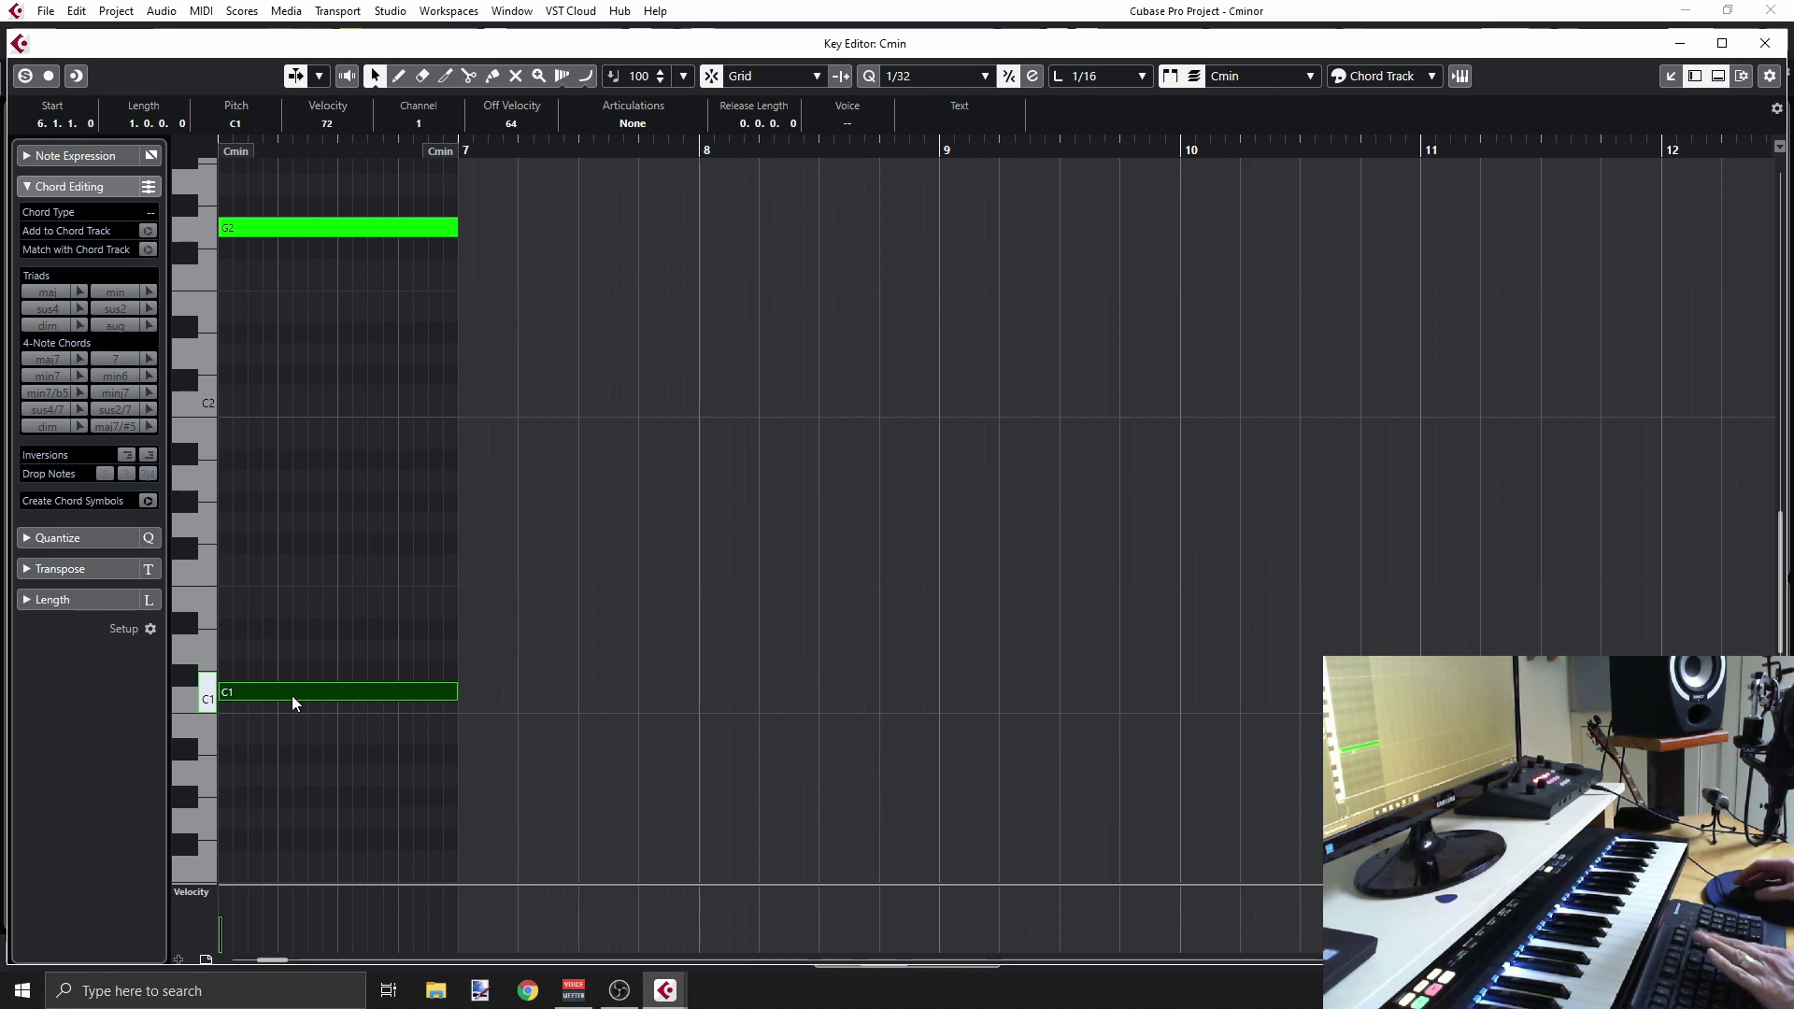
{"action": "key", "text": "Up"}
{"action": "scroll", "coordinate": [292, 695], "scroll_direction": "up", "scroll_amount": 4}
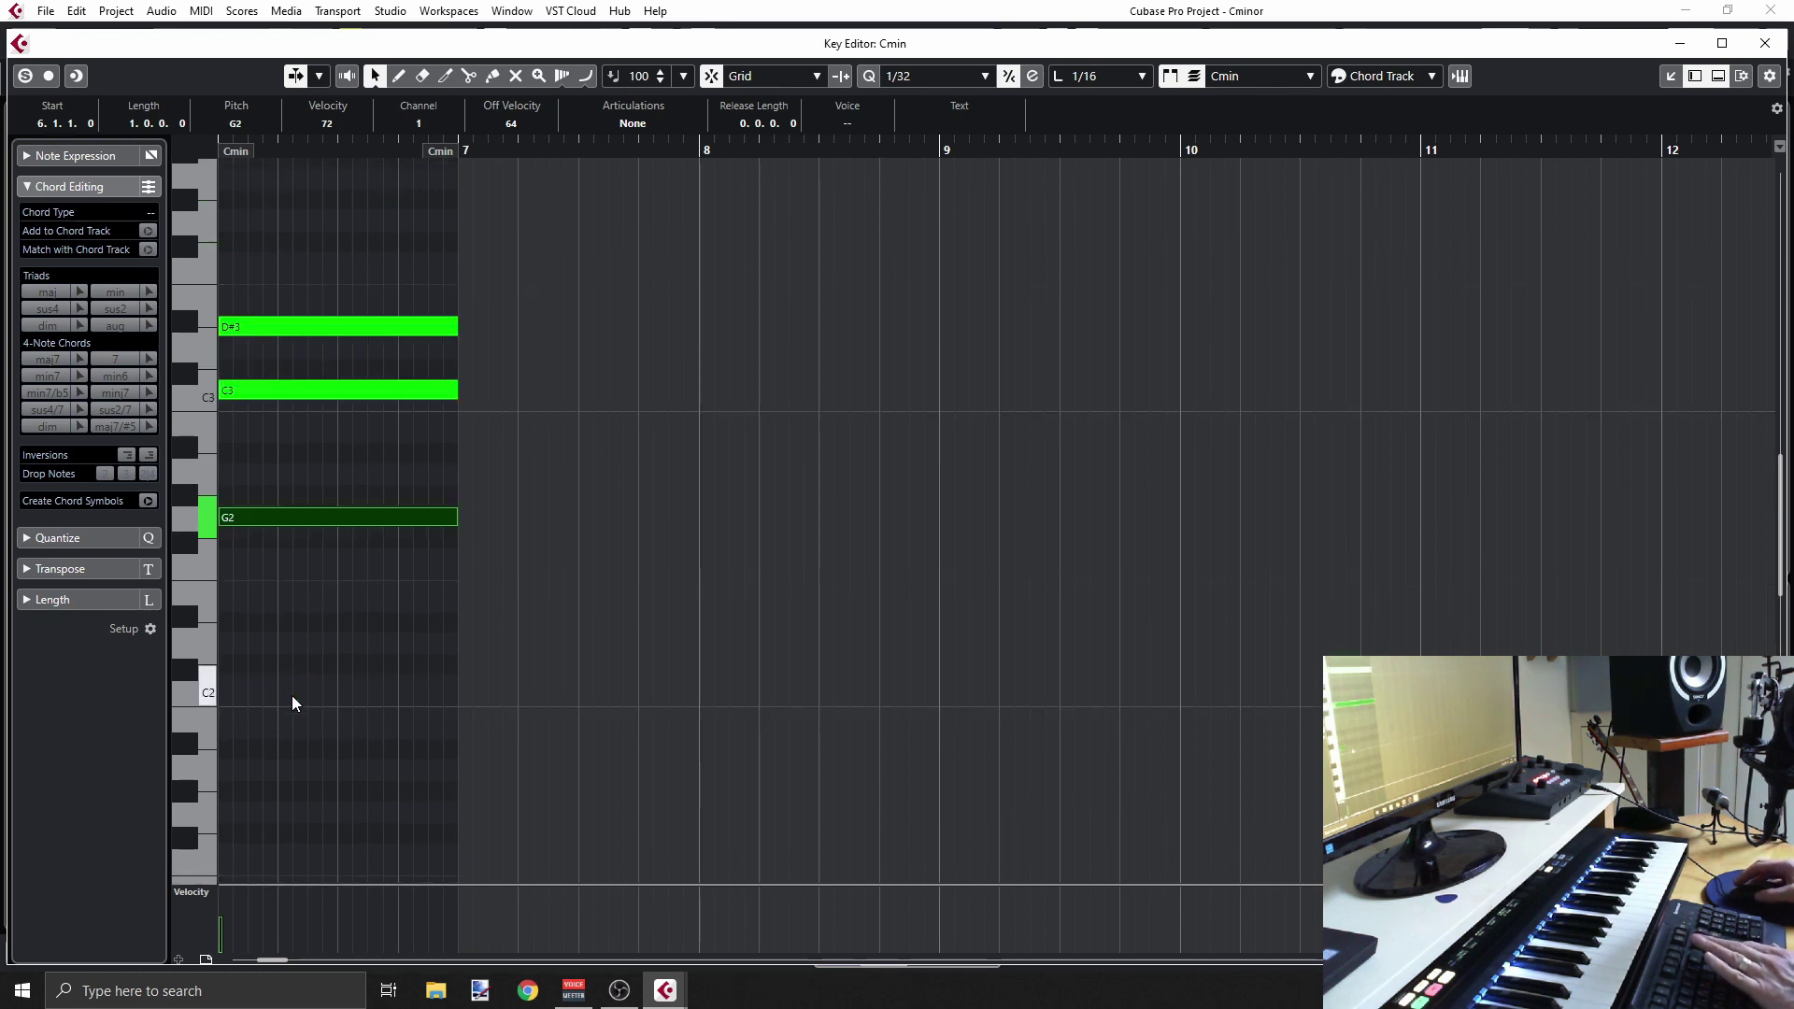
{"action": "scroll", "coordinate": [288, 695], "scroll_direction": "up", "scroll_amount": 3}
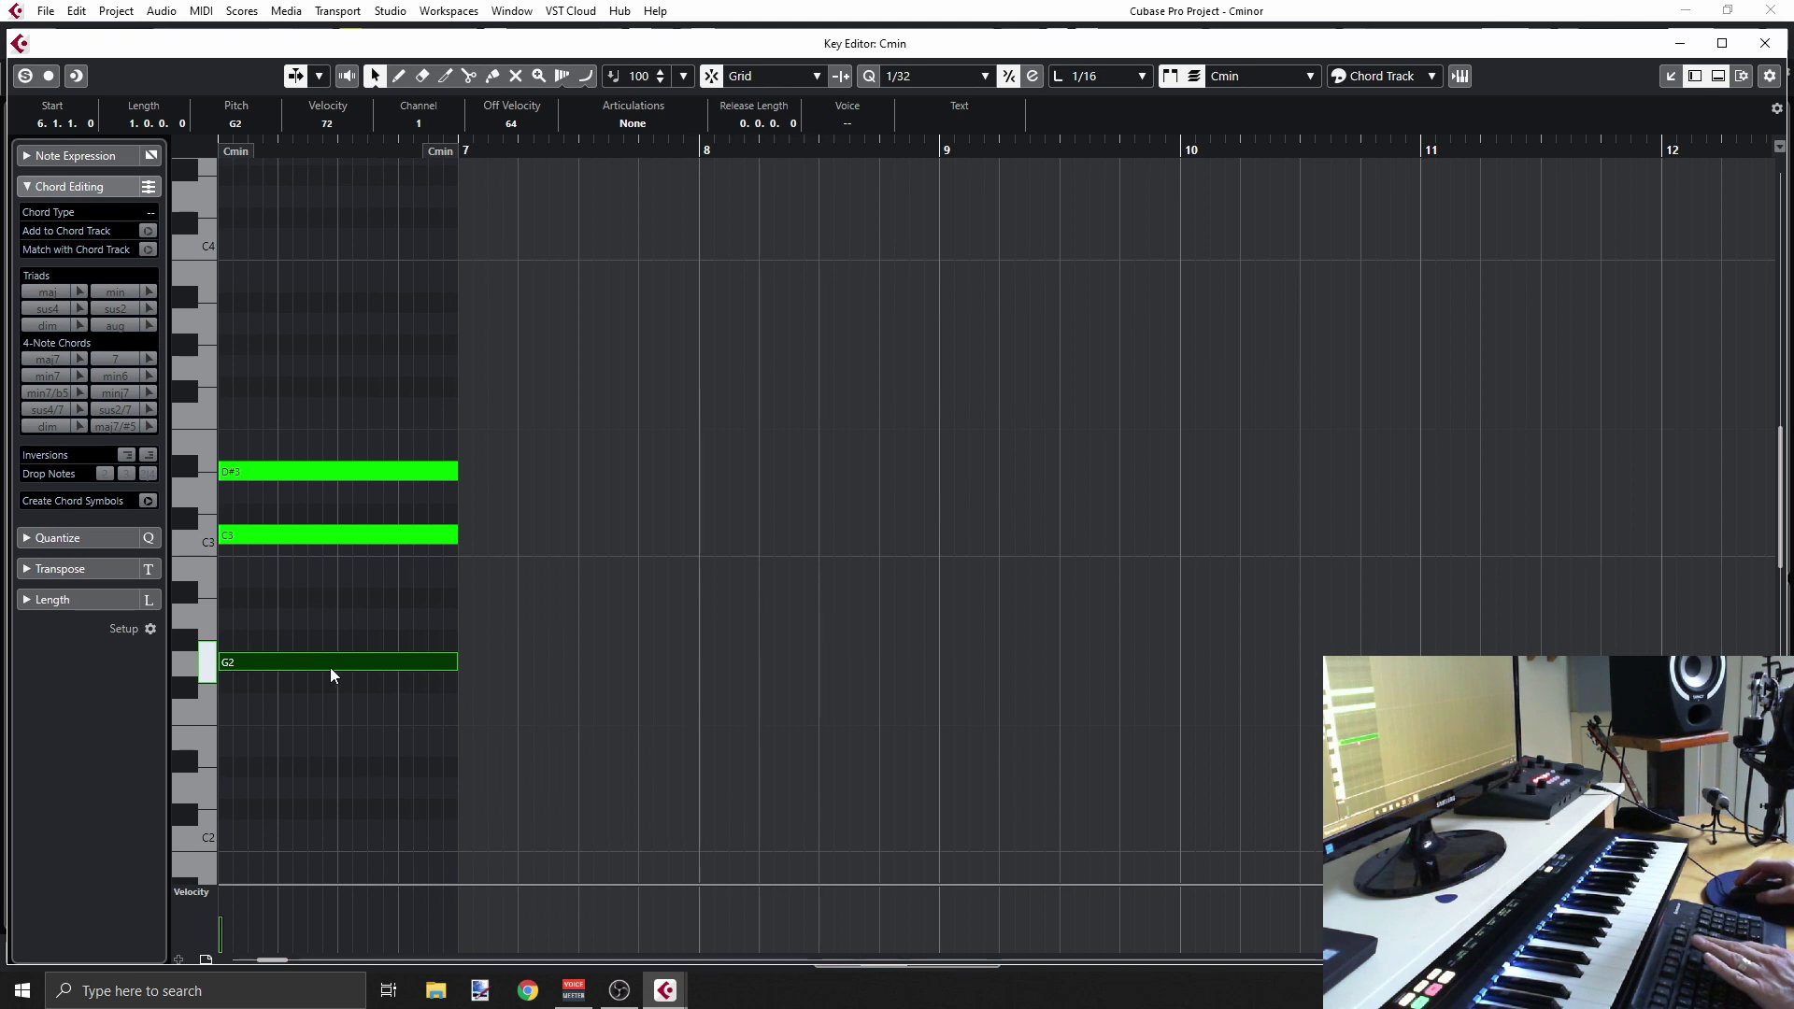
Move the Cmin part's C3 note down an octave to C2 and back up to C3, leaving it deselected
{"action": "left_click", "coordinate": [261, 535]}
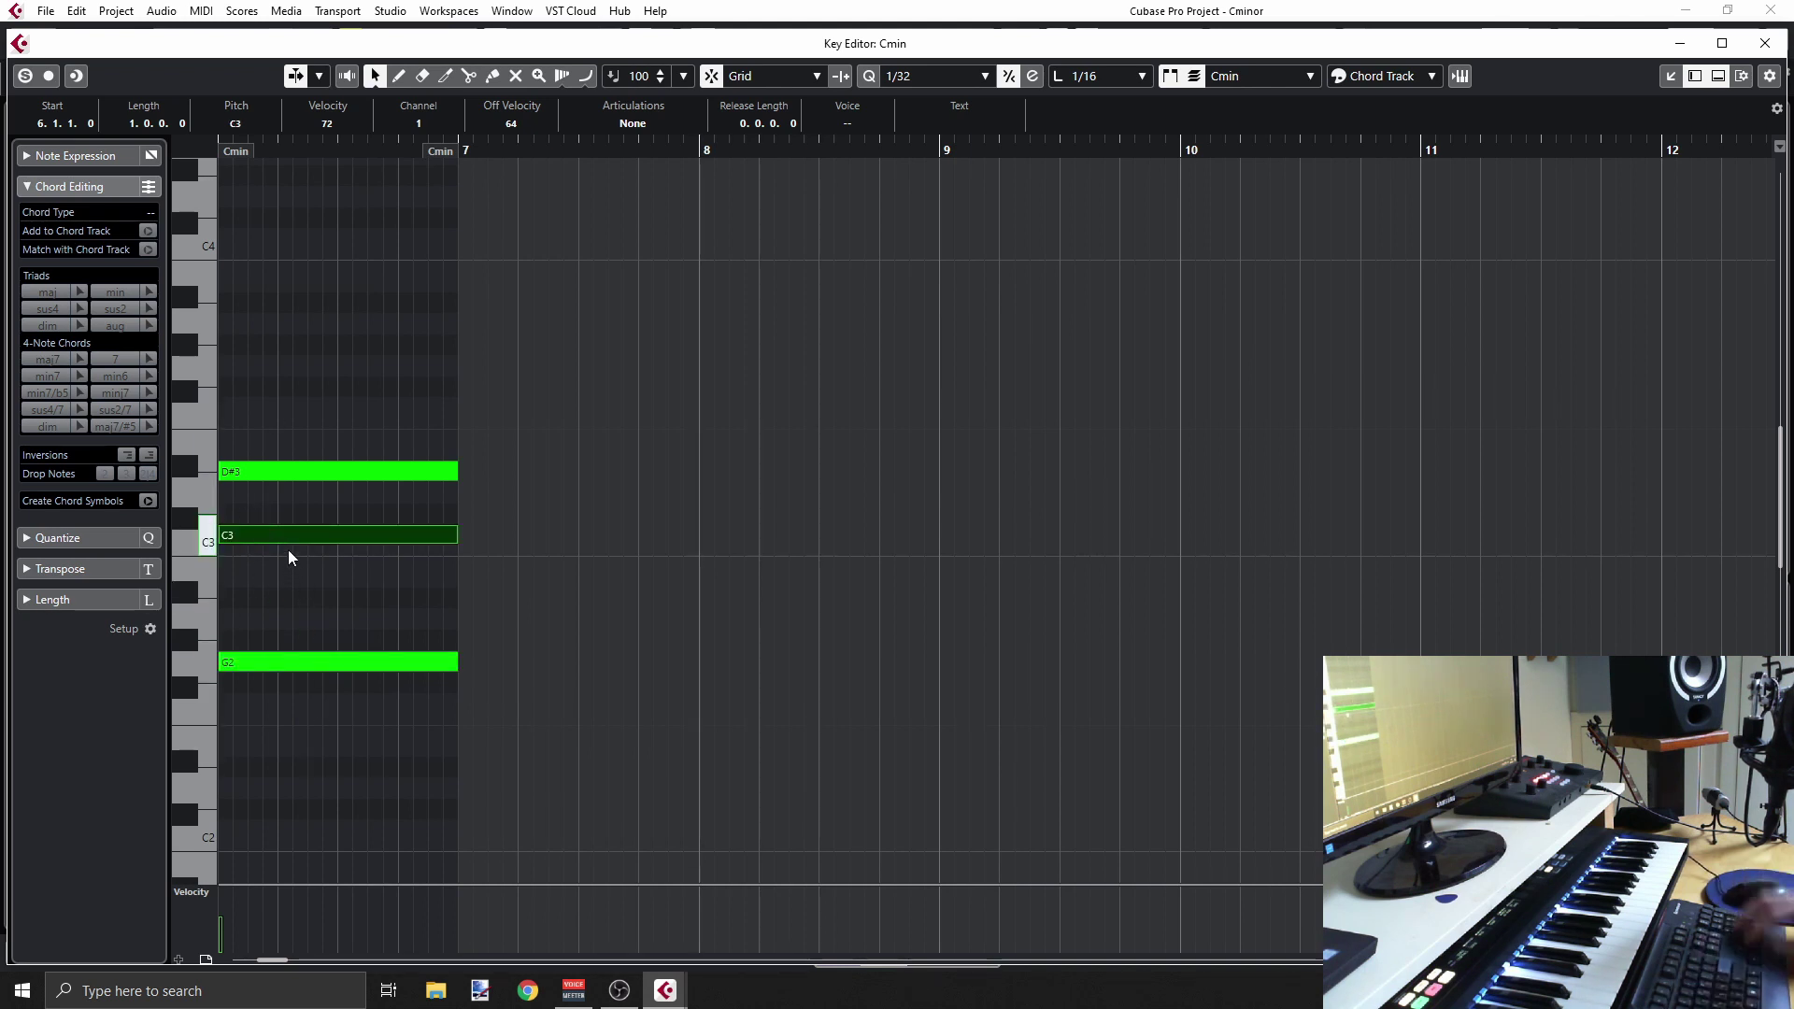
{"action": "key", "text": "shift+Down"}
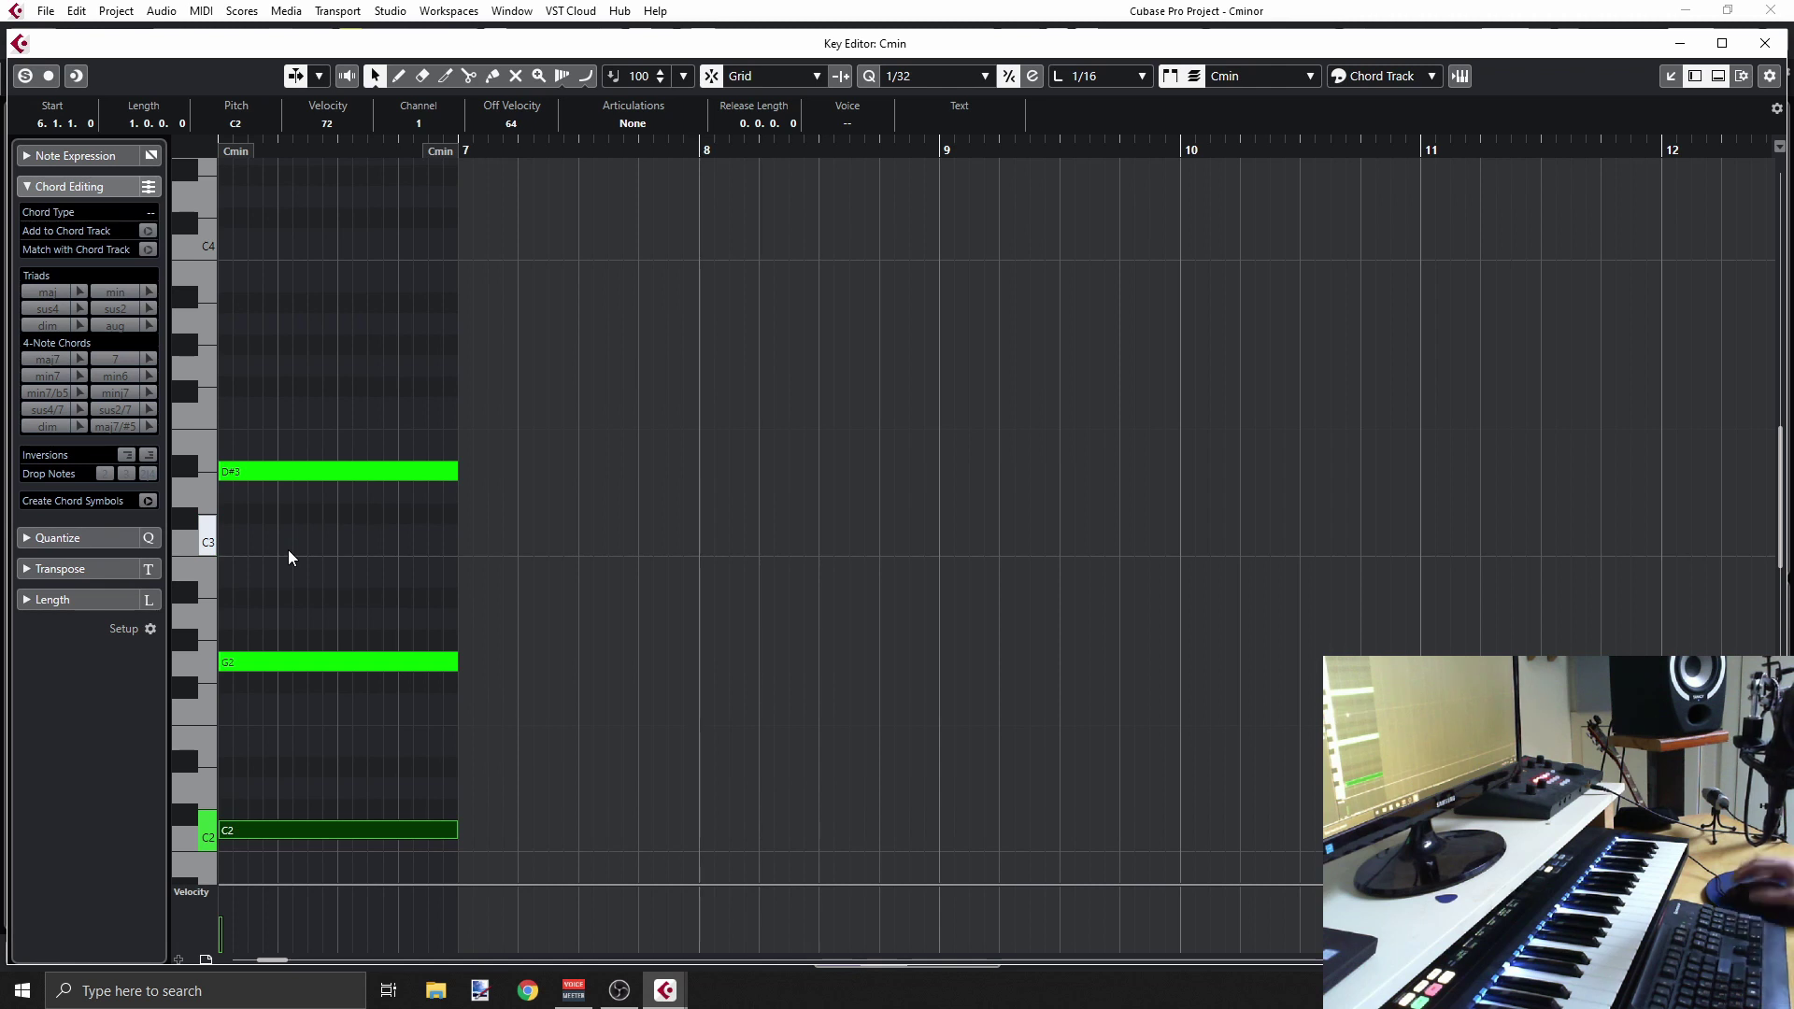
{"action": "scroll", "coordinate": [311, 597], "scroll_direction": "up", "scroll_amount": 3}
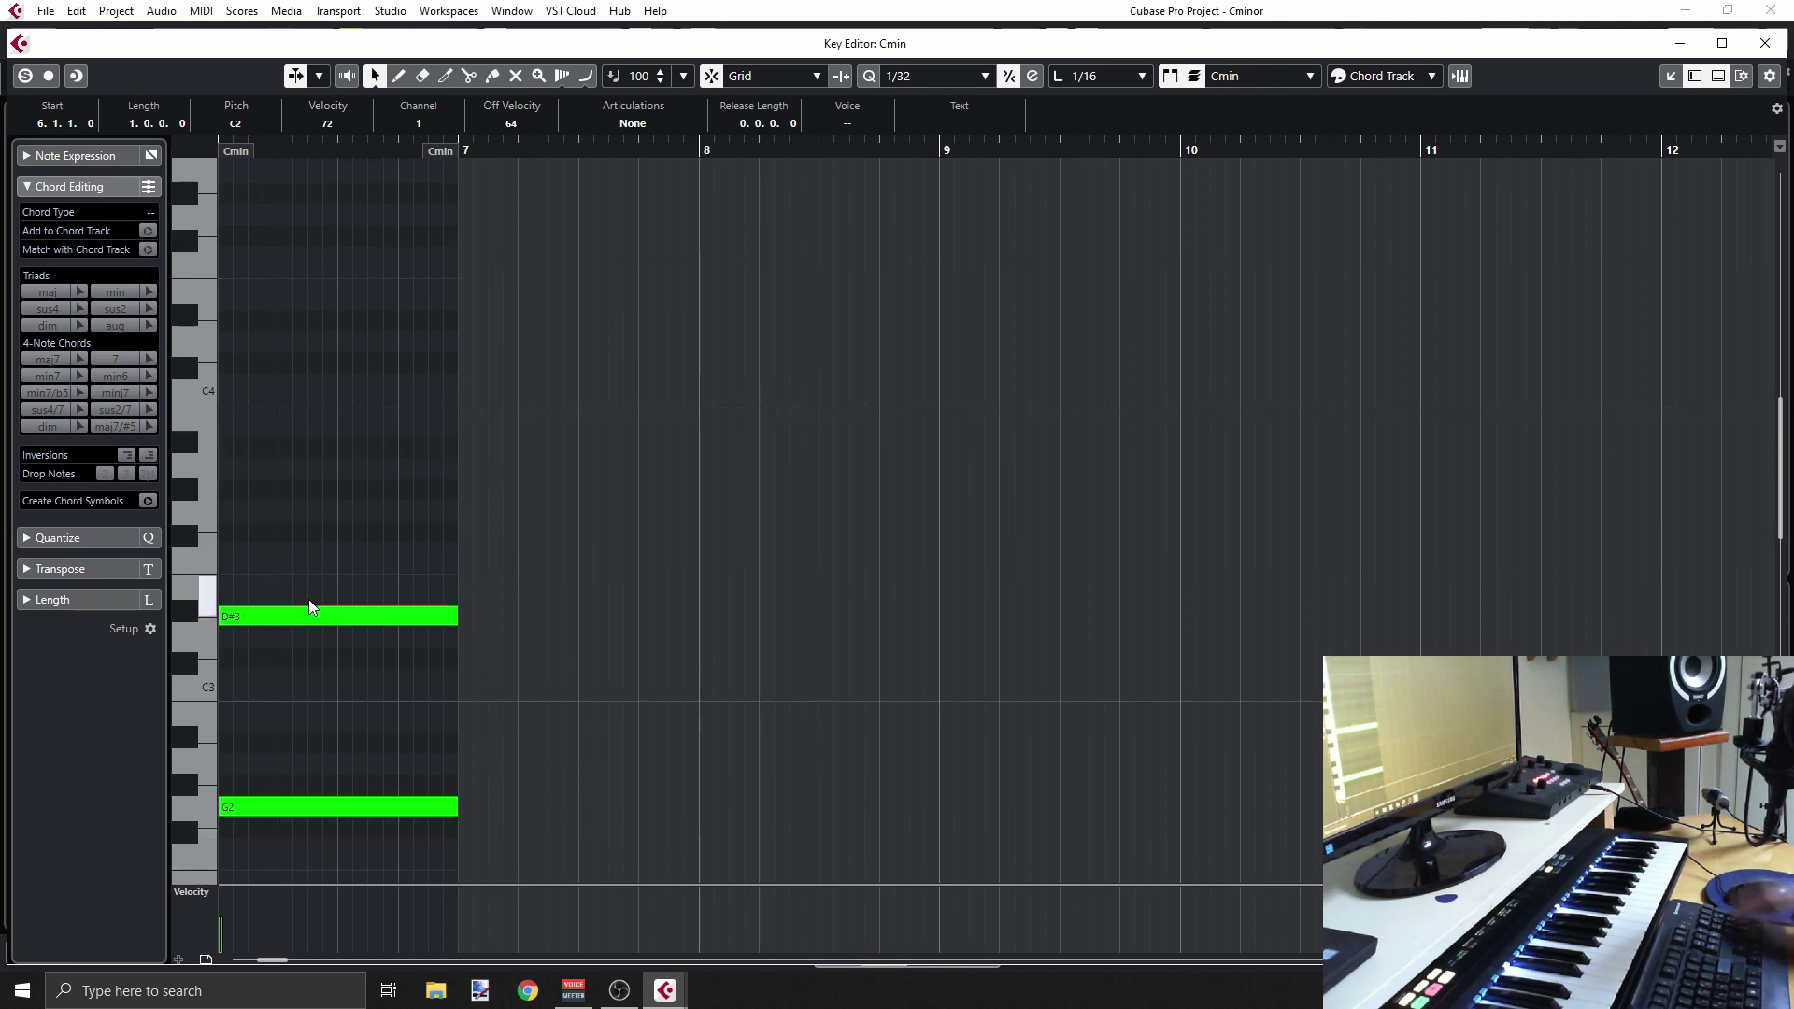
{"action": "scroll", "coordinate": [311, 603], "scroll_direction": "down", "scroll_amount": 6}
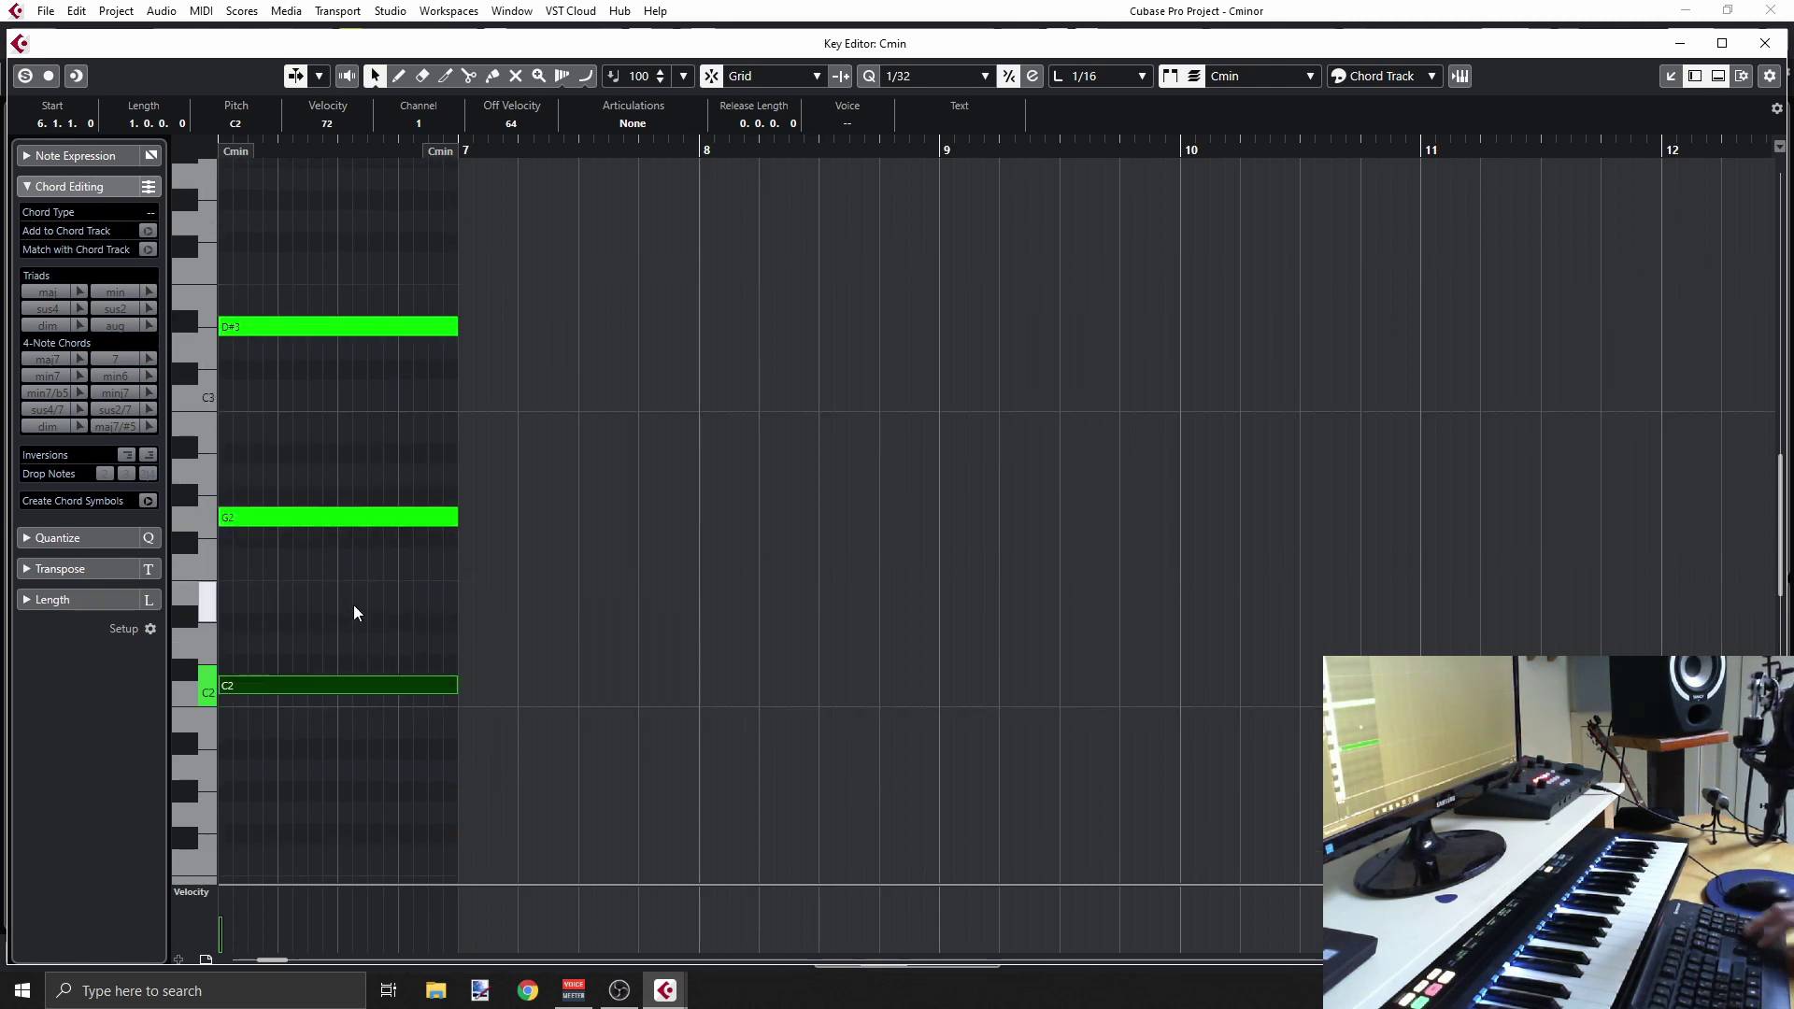
{"action": "key", "text": "shift+Up"}
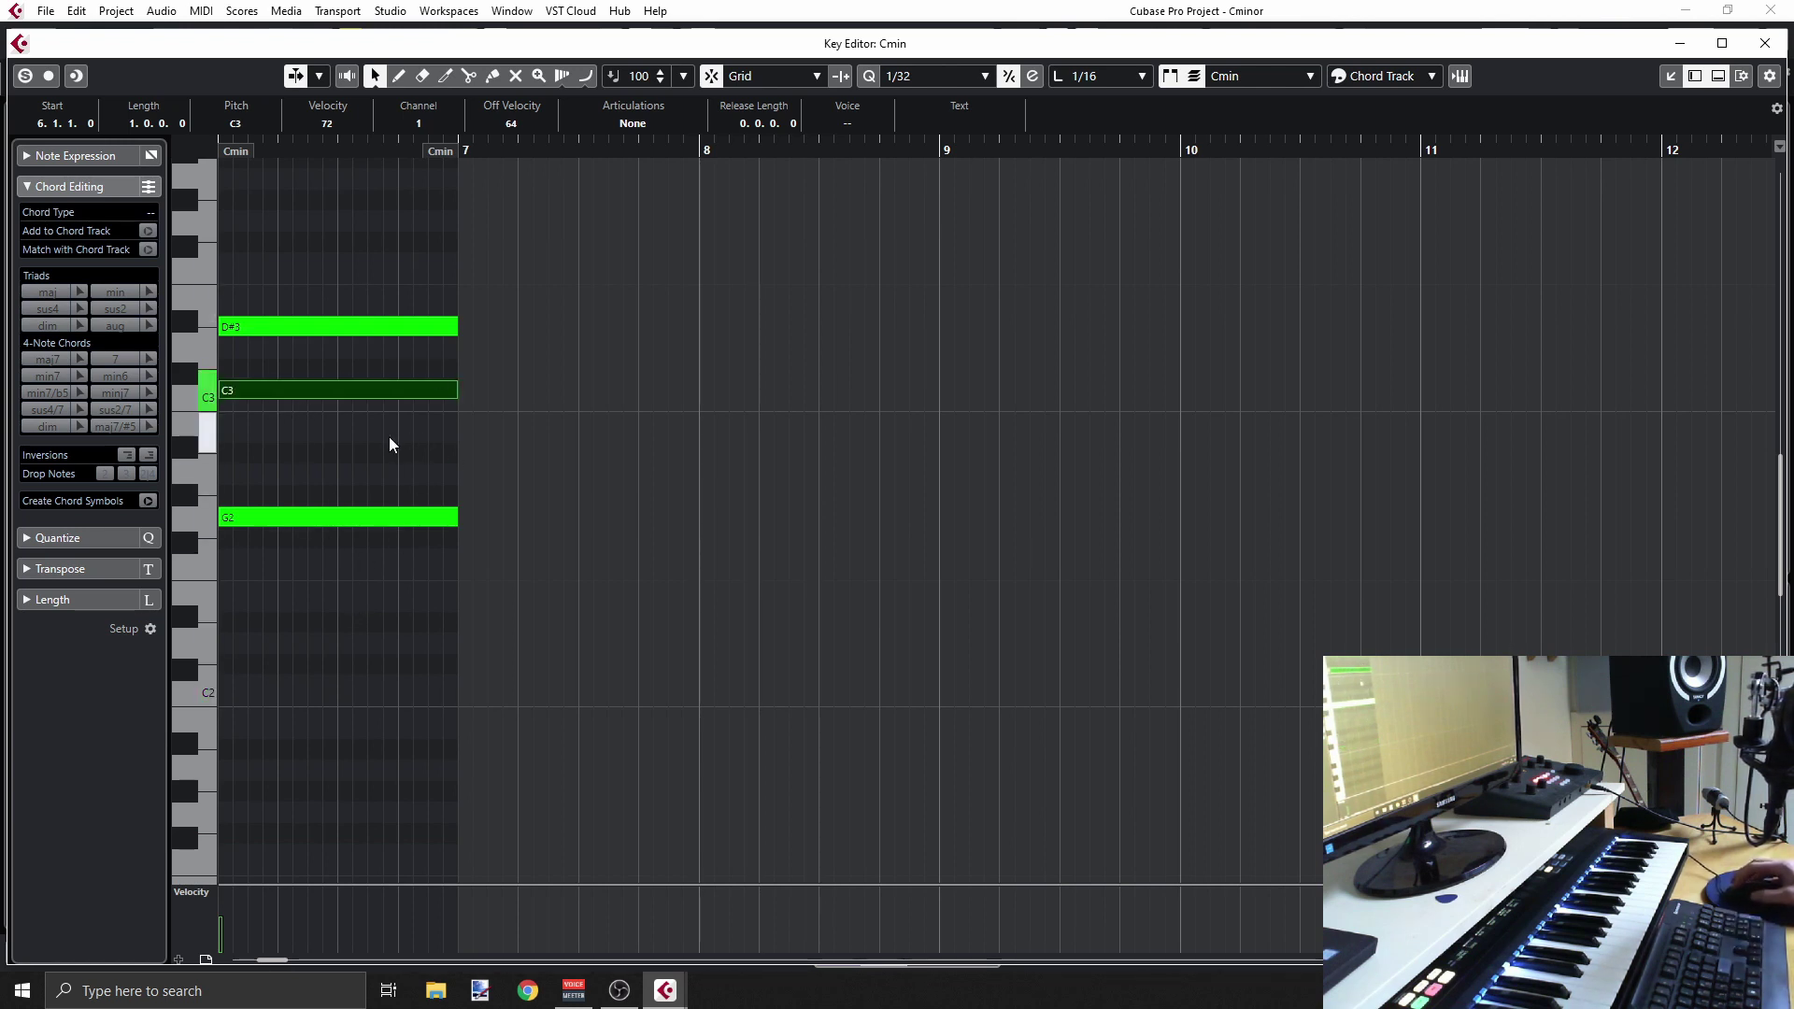
{"action": "left_click", "coordinate": [418, 277]}
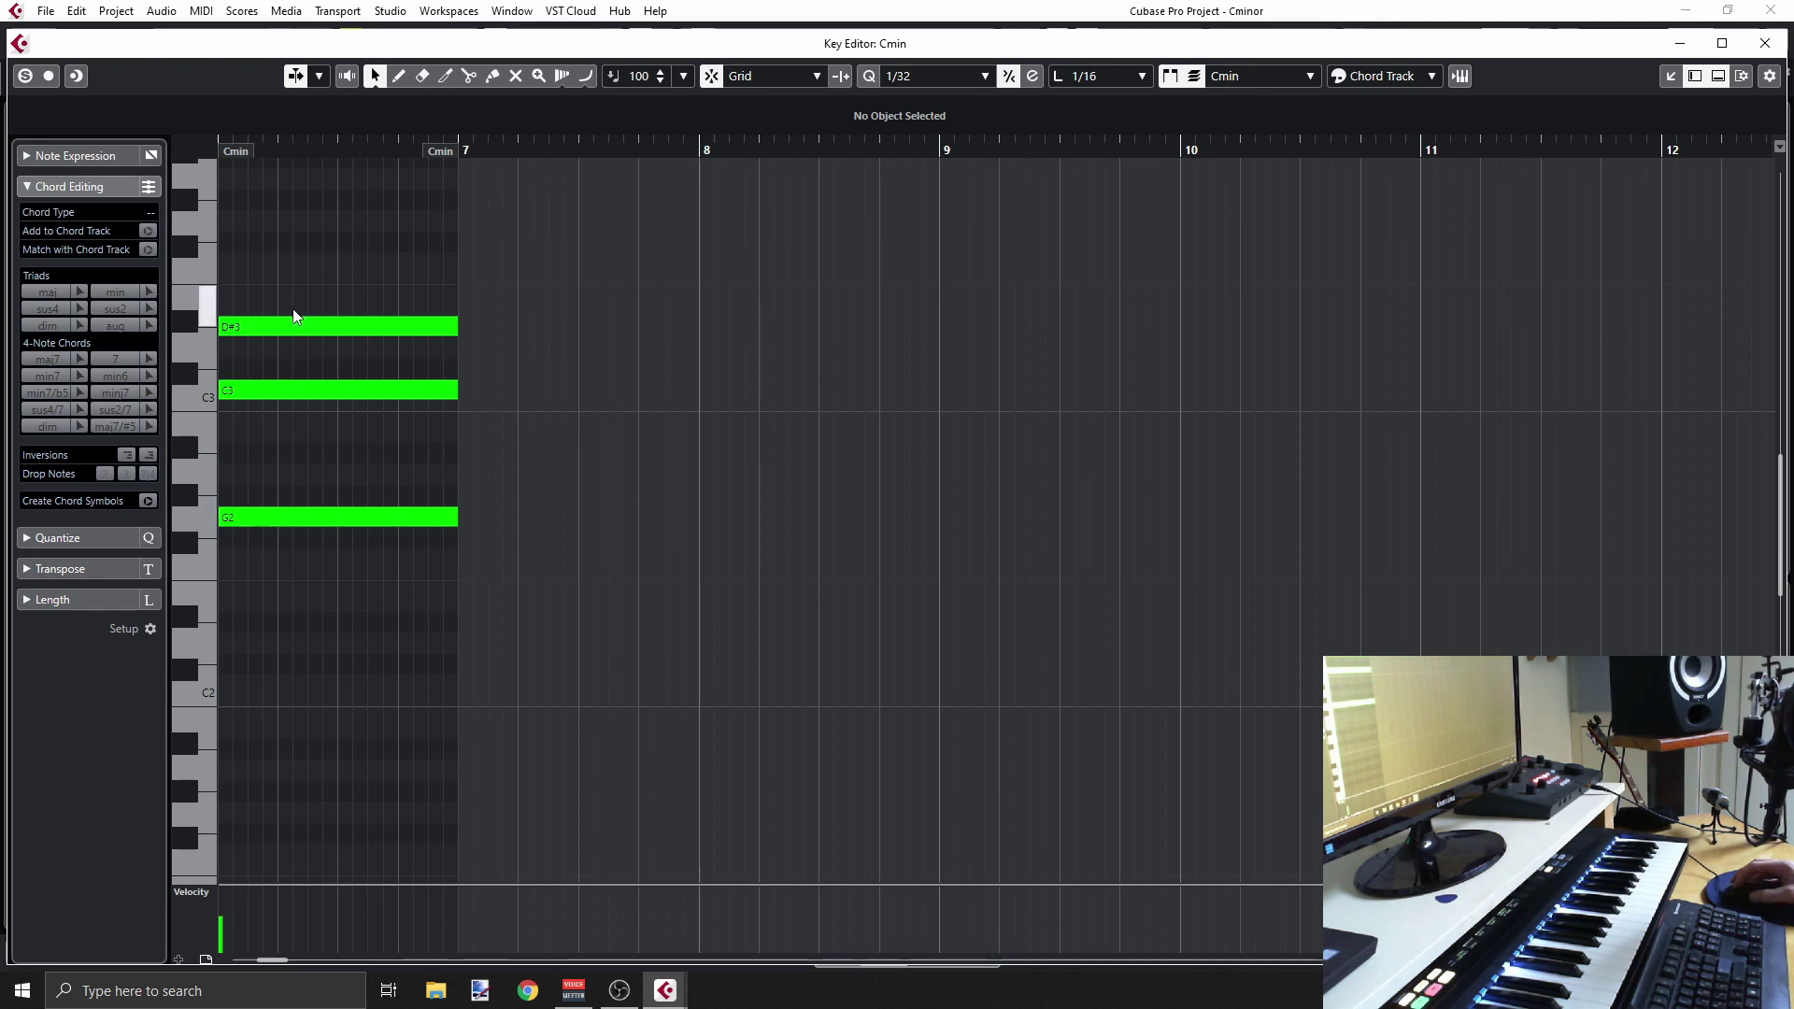
Examine the D#3 note as part of the Cmin chord, and close the Key Editor
{"action": "mouse_move", "coordinate": [299, 322]}
{"action": "left_mouse_down"}
{"action": "mouse_move", "coordinate": [307, 262]}
{"action": "mouse_move", "coordinate": [296, 317]}
{"action": "left_mouse_up"}
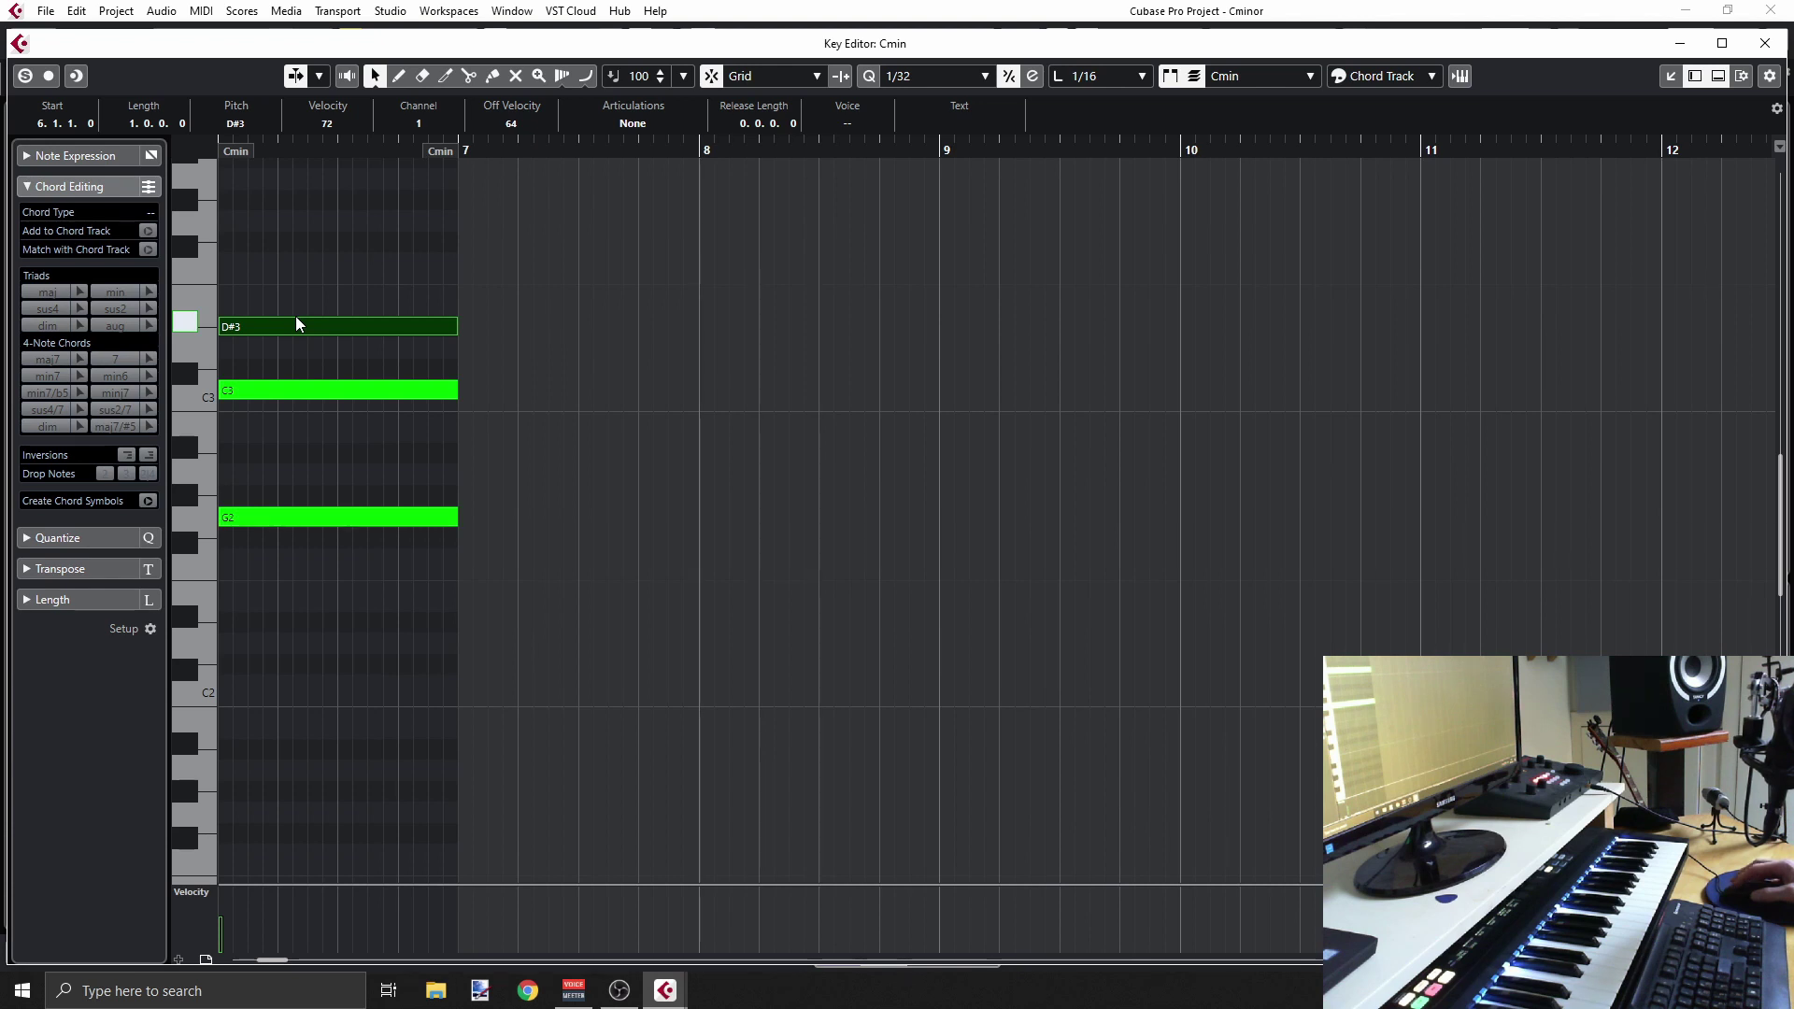
{"action": "left_click", "coordinate": [304, 318]}
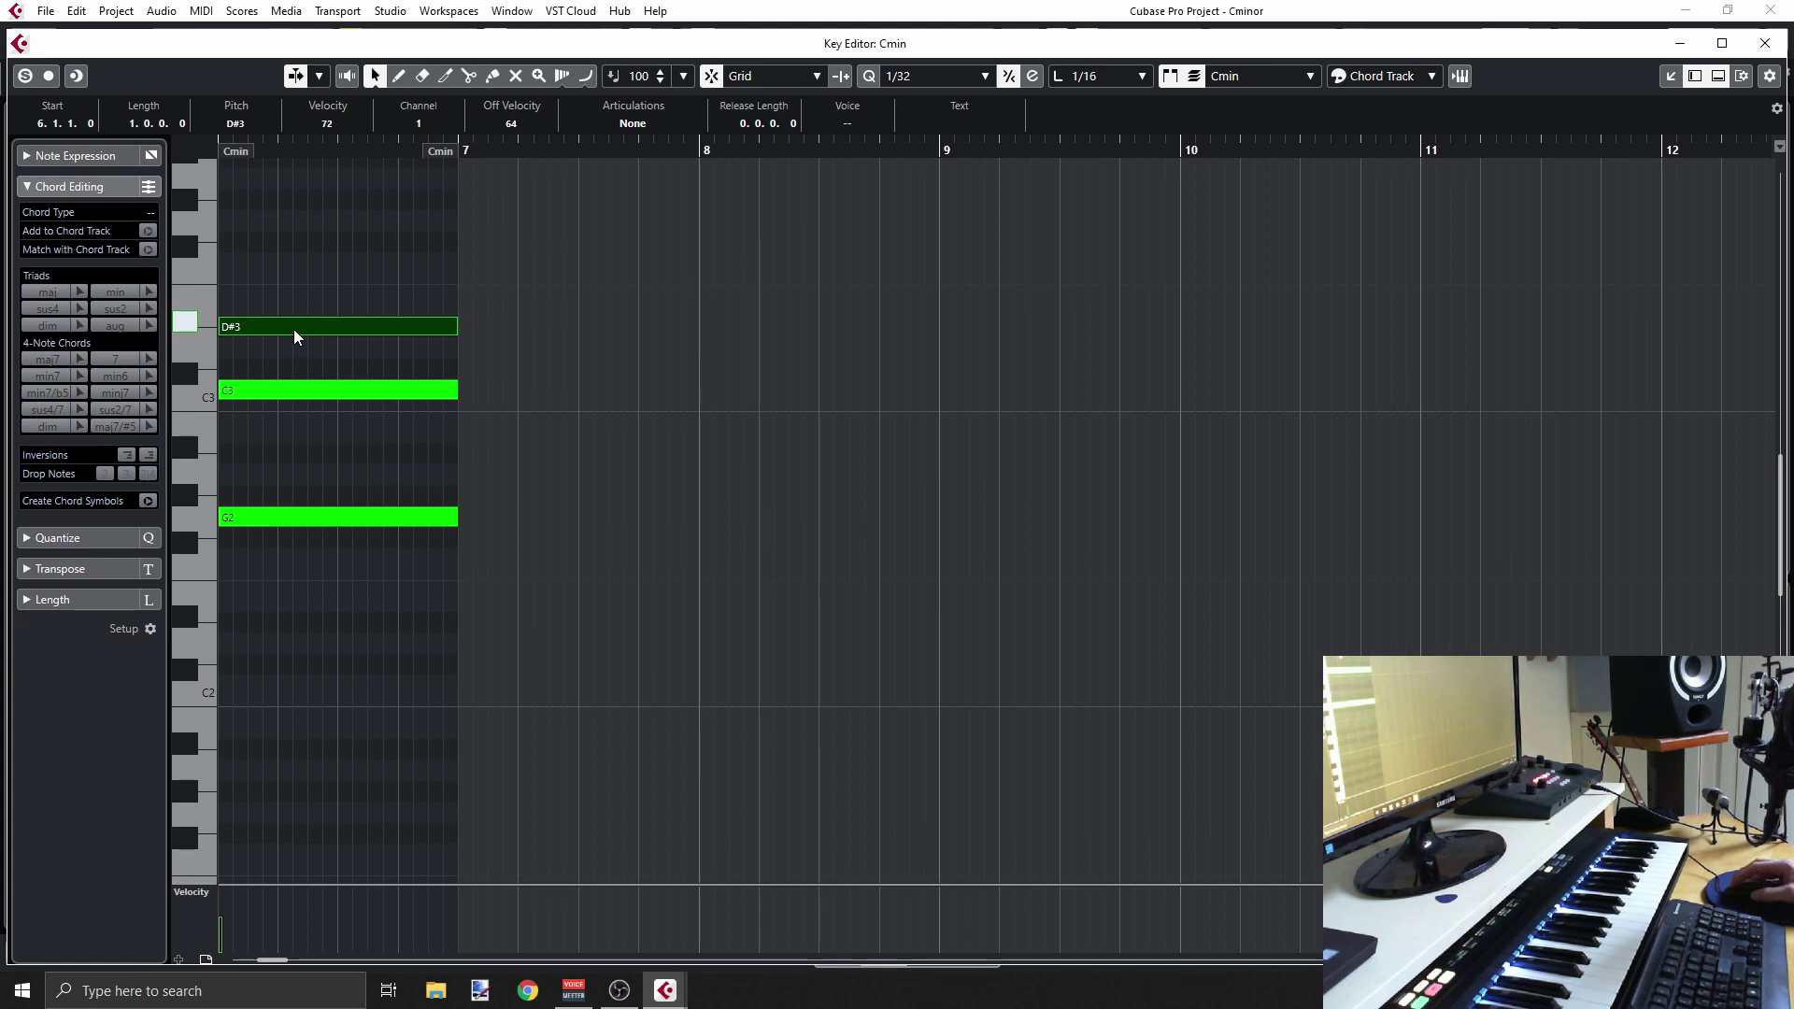
{"action": "left_click", "coordinate": [311, 297]}
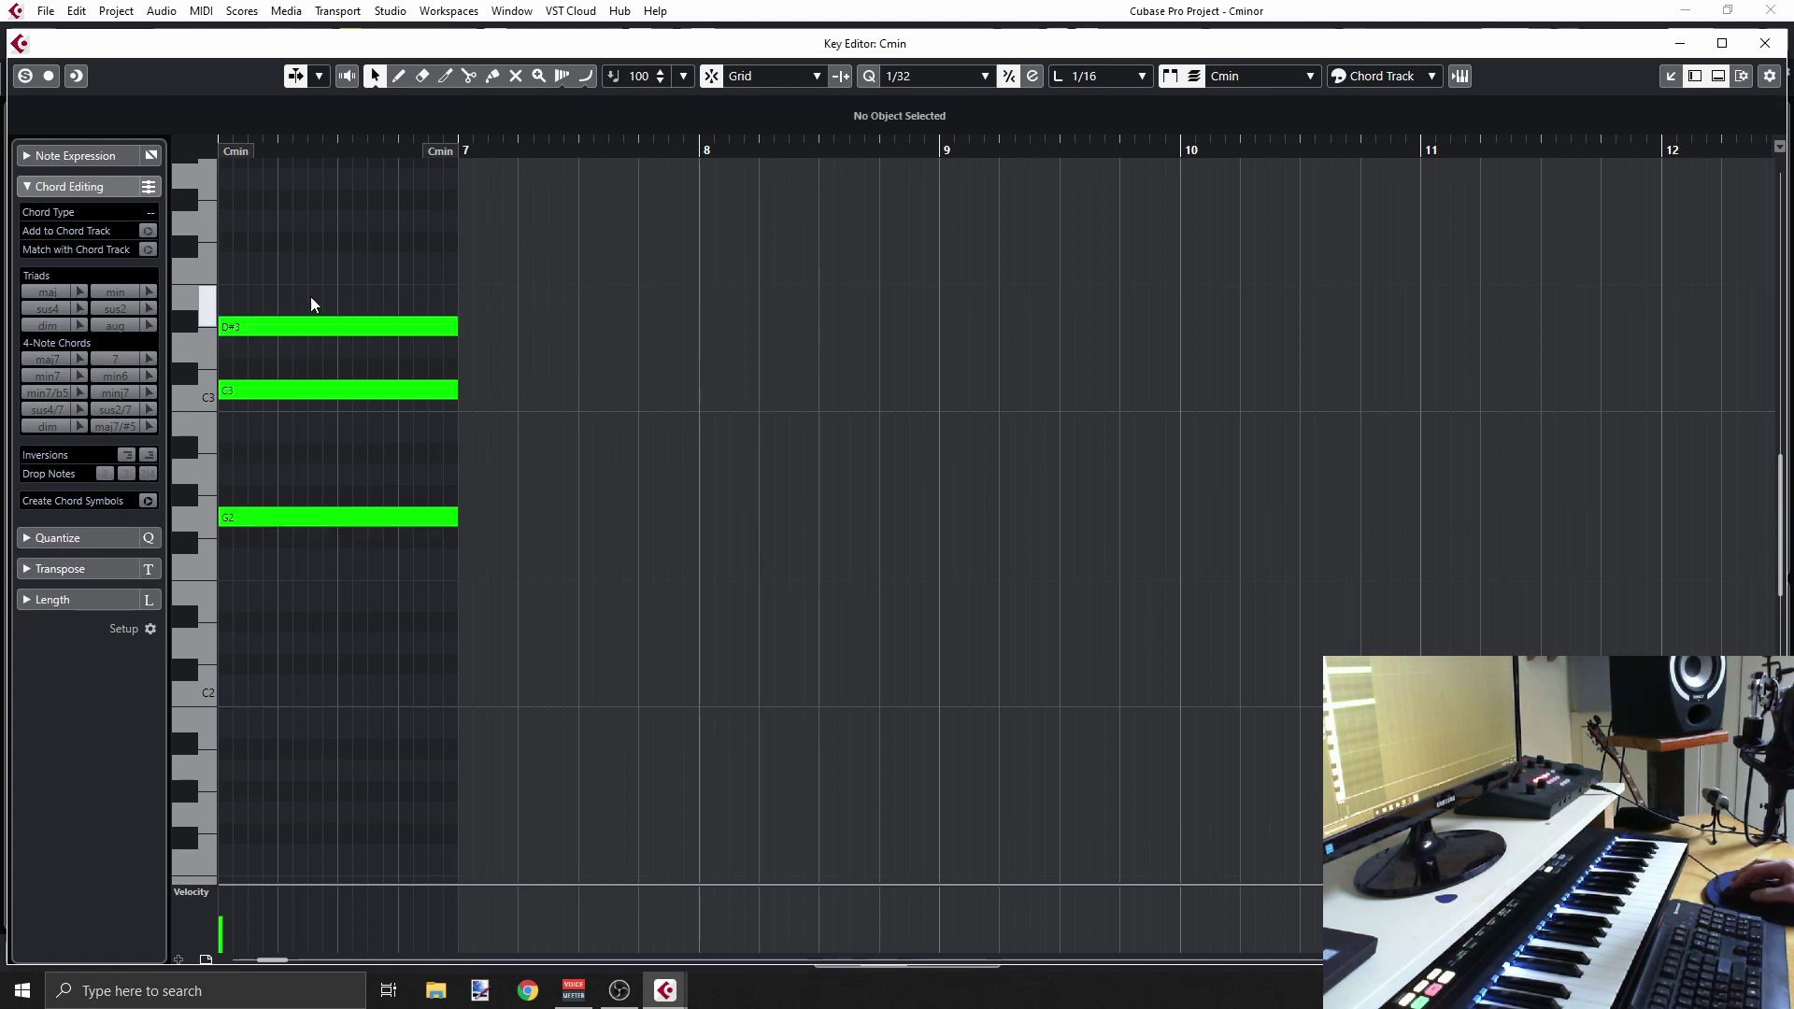
{"action": "left_click", "coordinate": [1765, 43]}
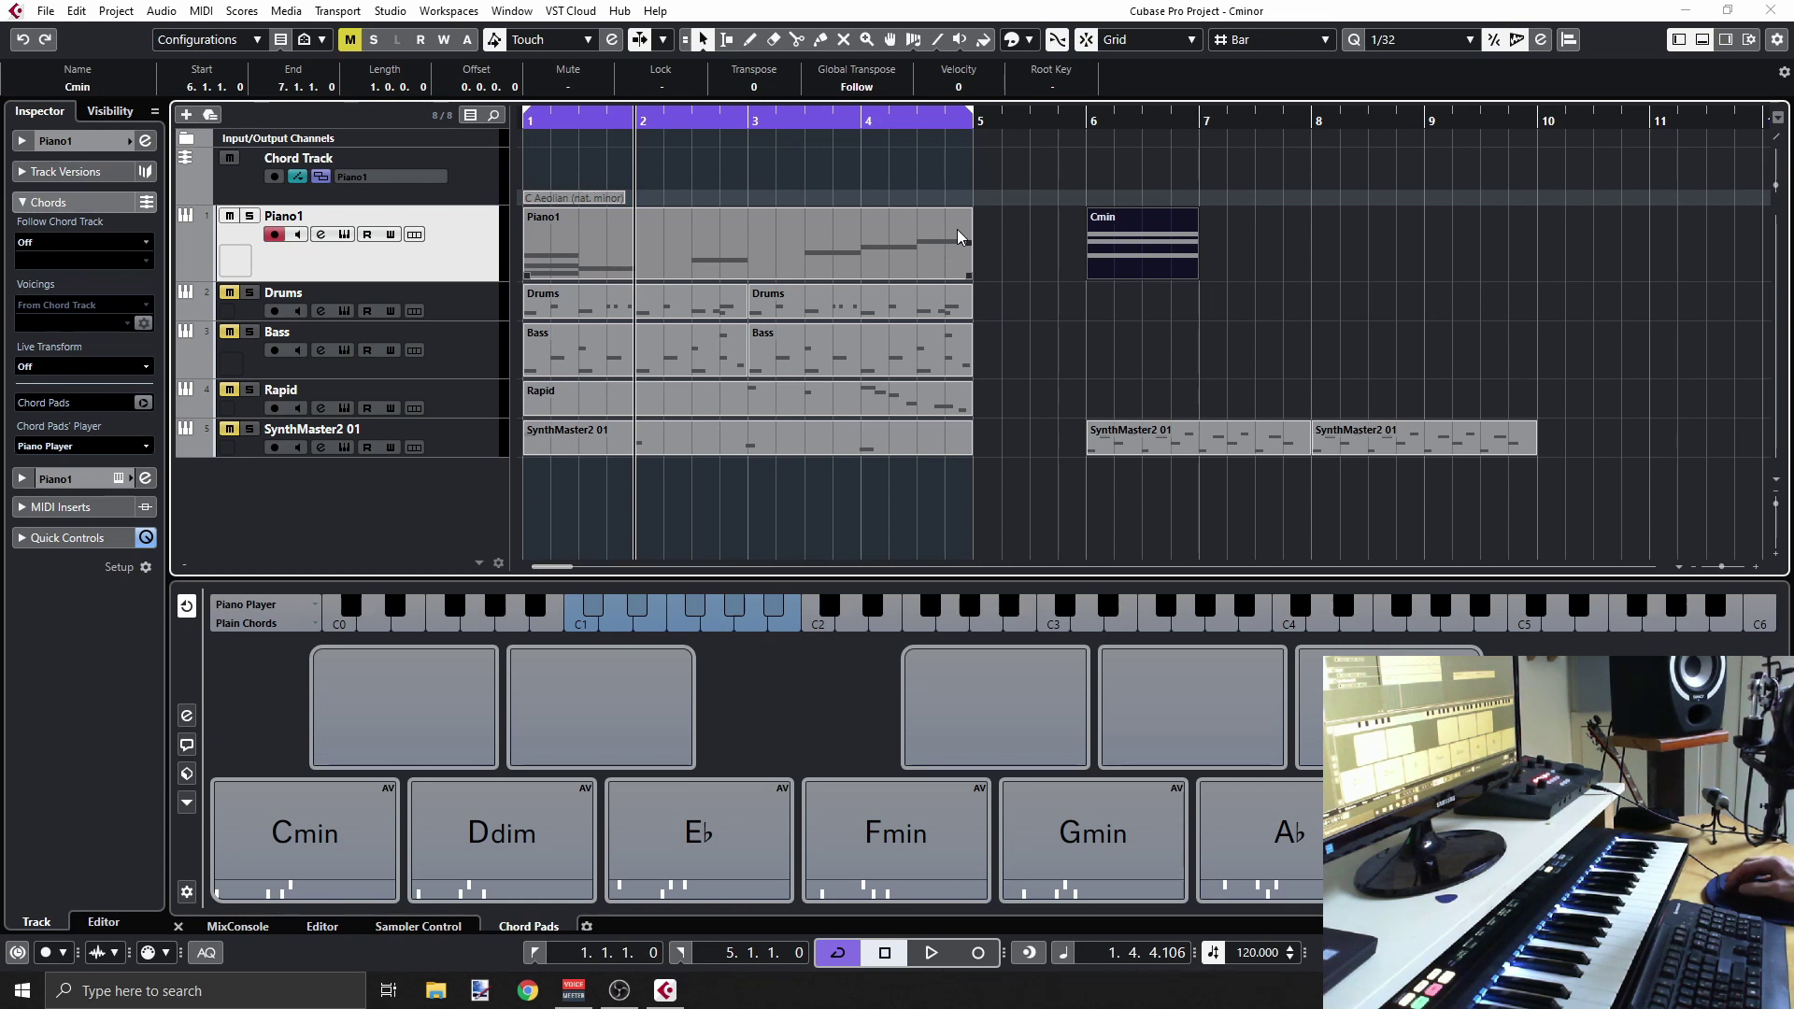
Review and delete the Piano1 part at bars 1 to 4, and unmute all tracks with the playhead at the project start
{"action": "double_click", "coordinate": [741, 239]}
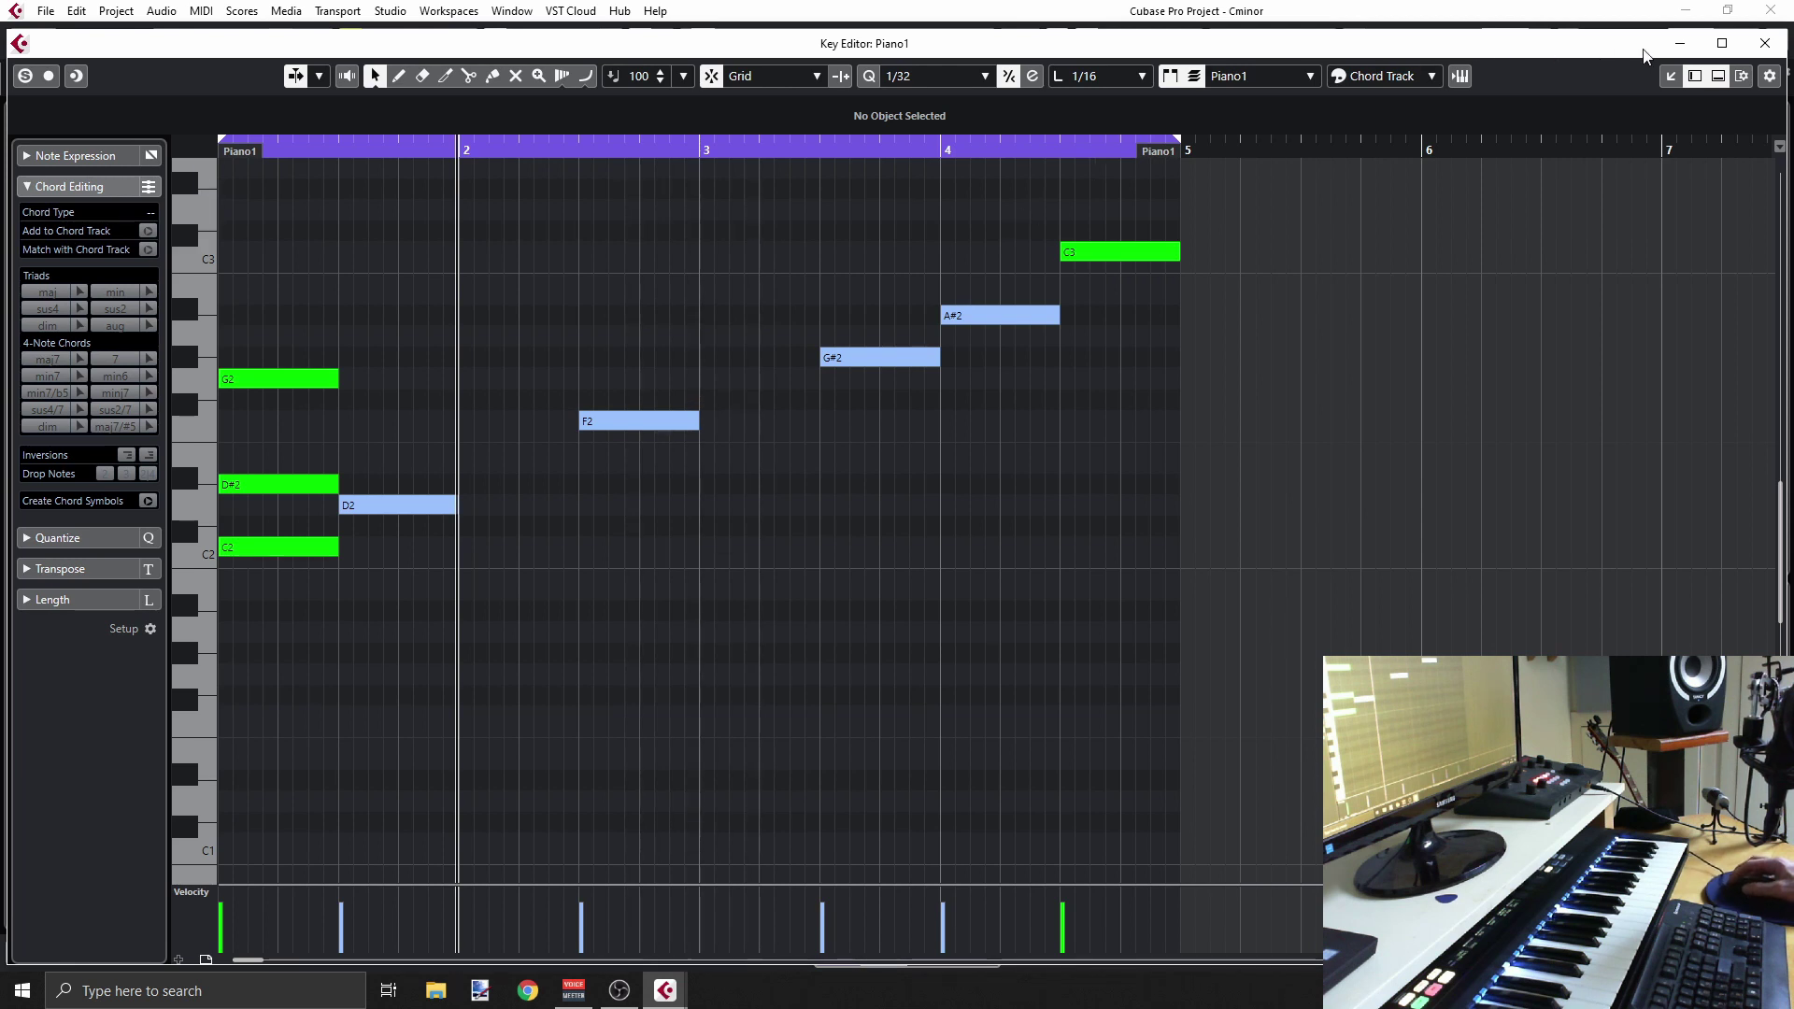
{"action": "left_click", "coordinate": [1764, 43]}
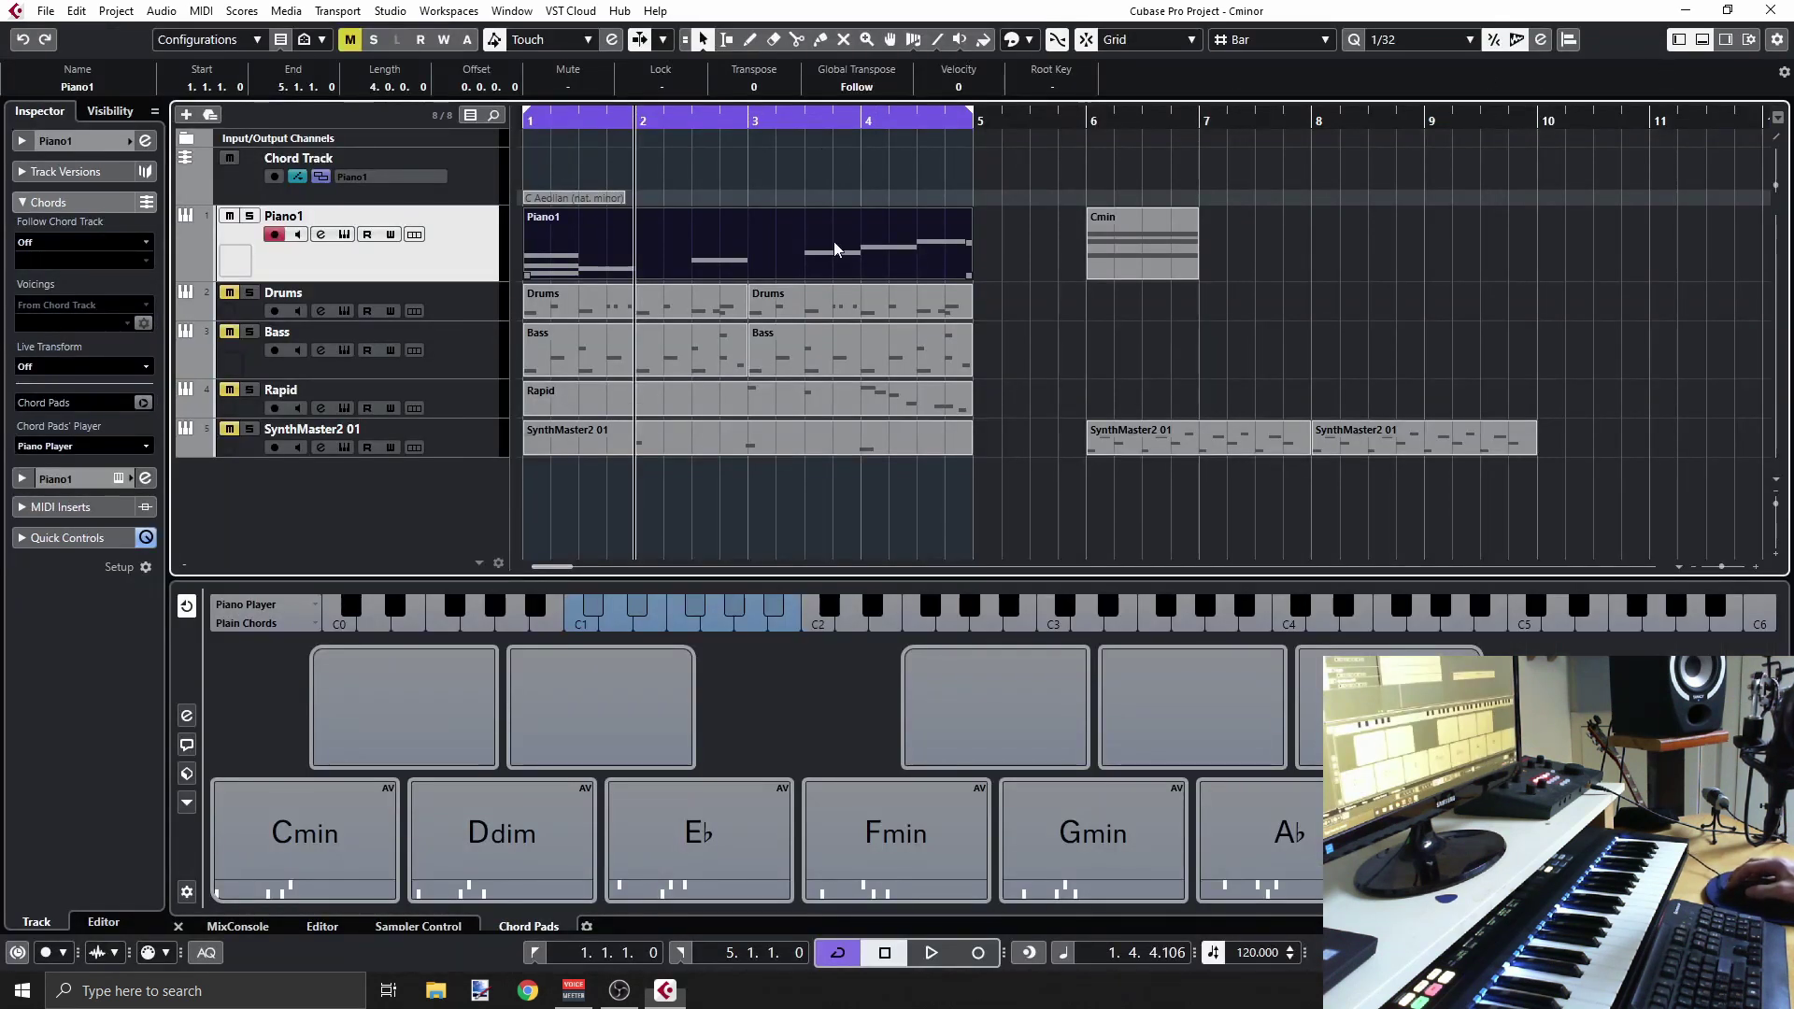
{"action": "key", "text": "Delete"}
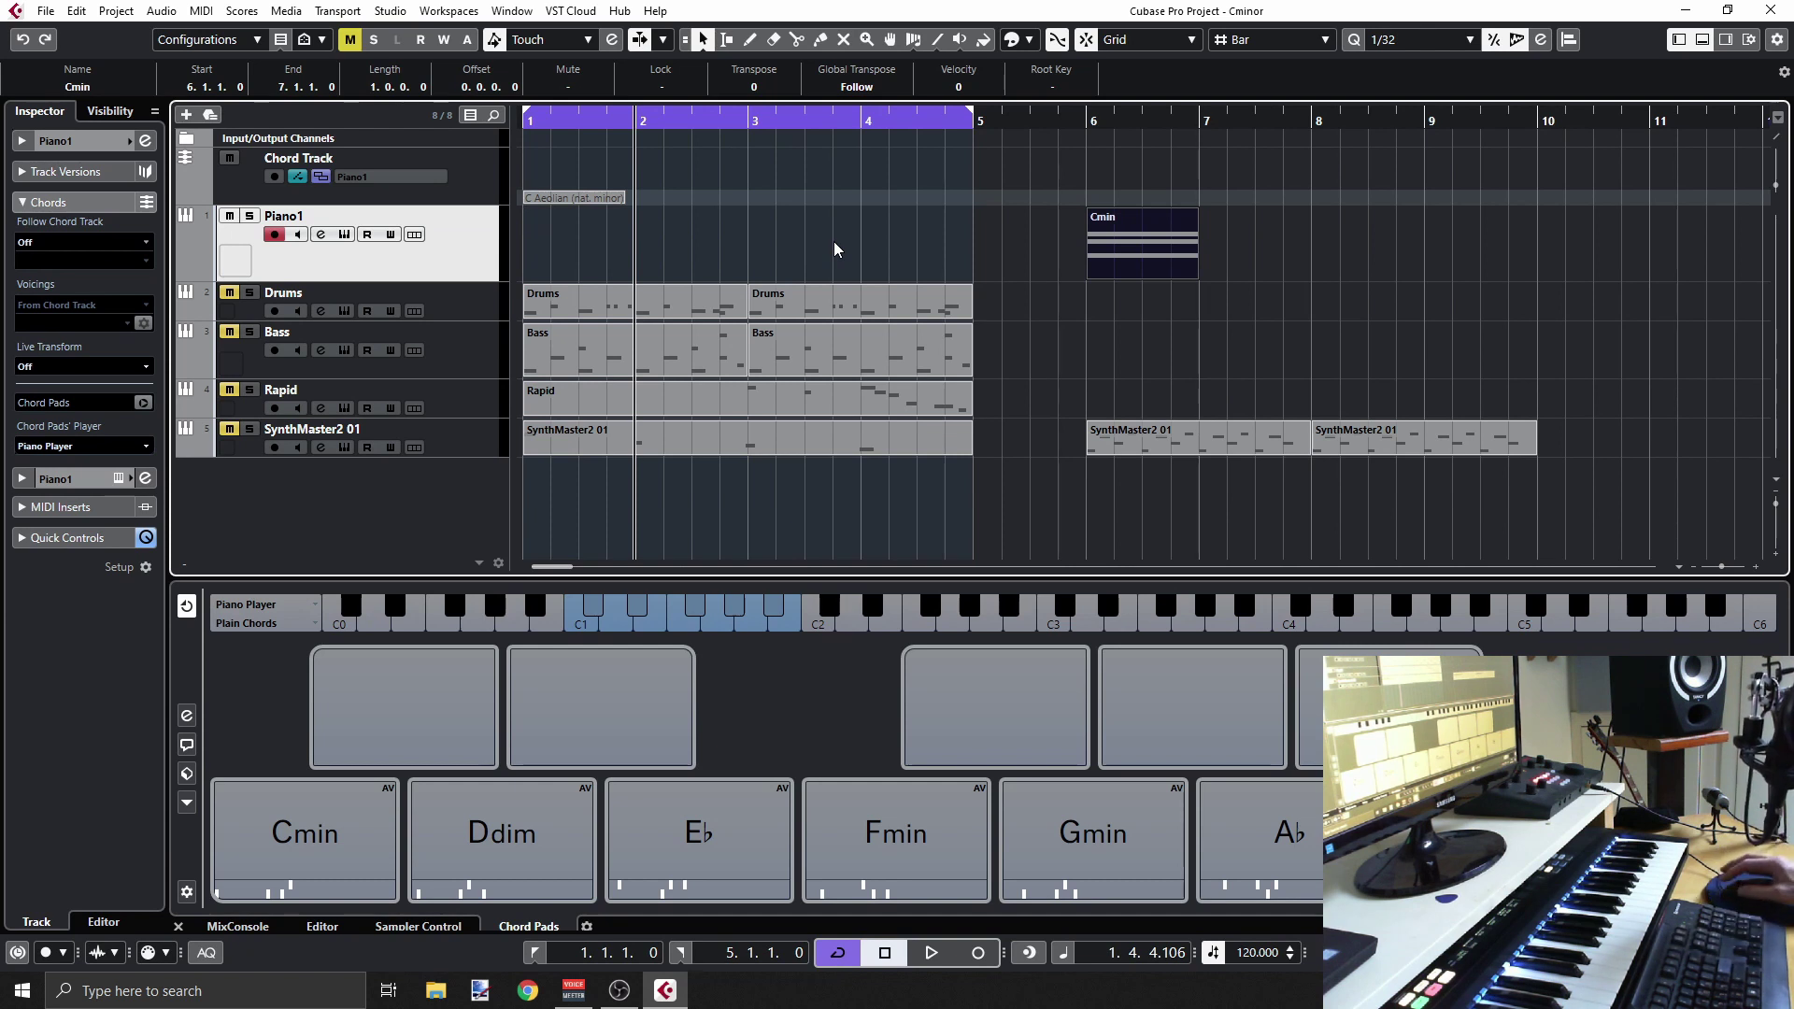
{"action": "key", "text": "Home"}
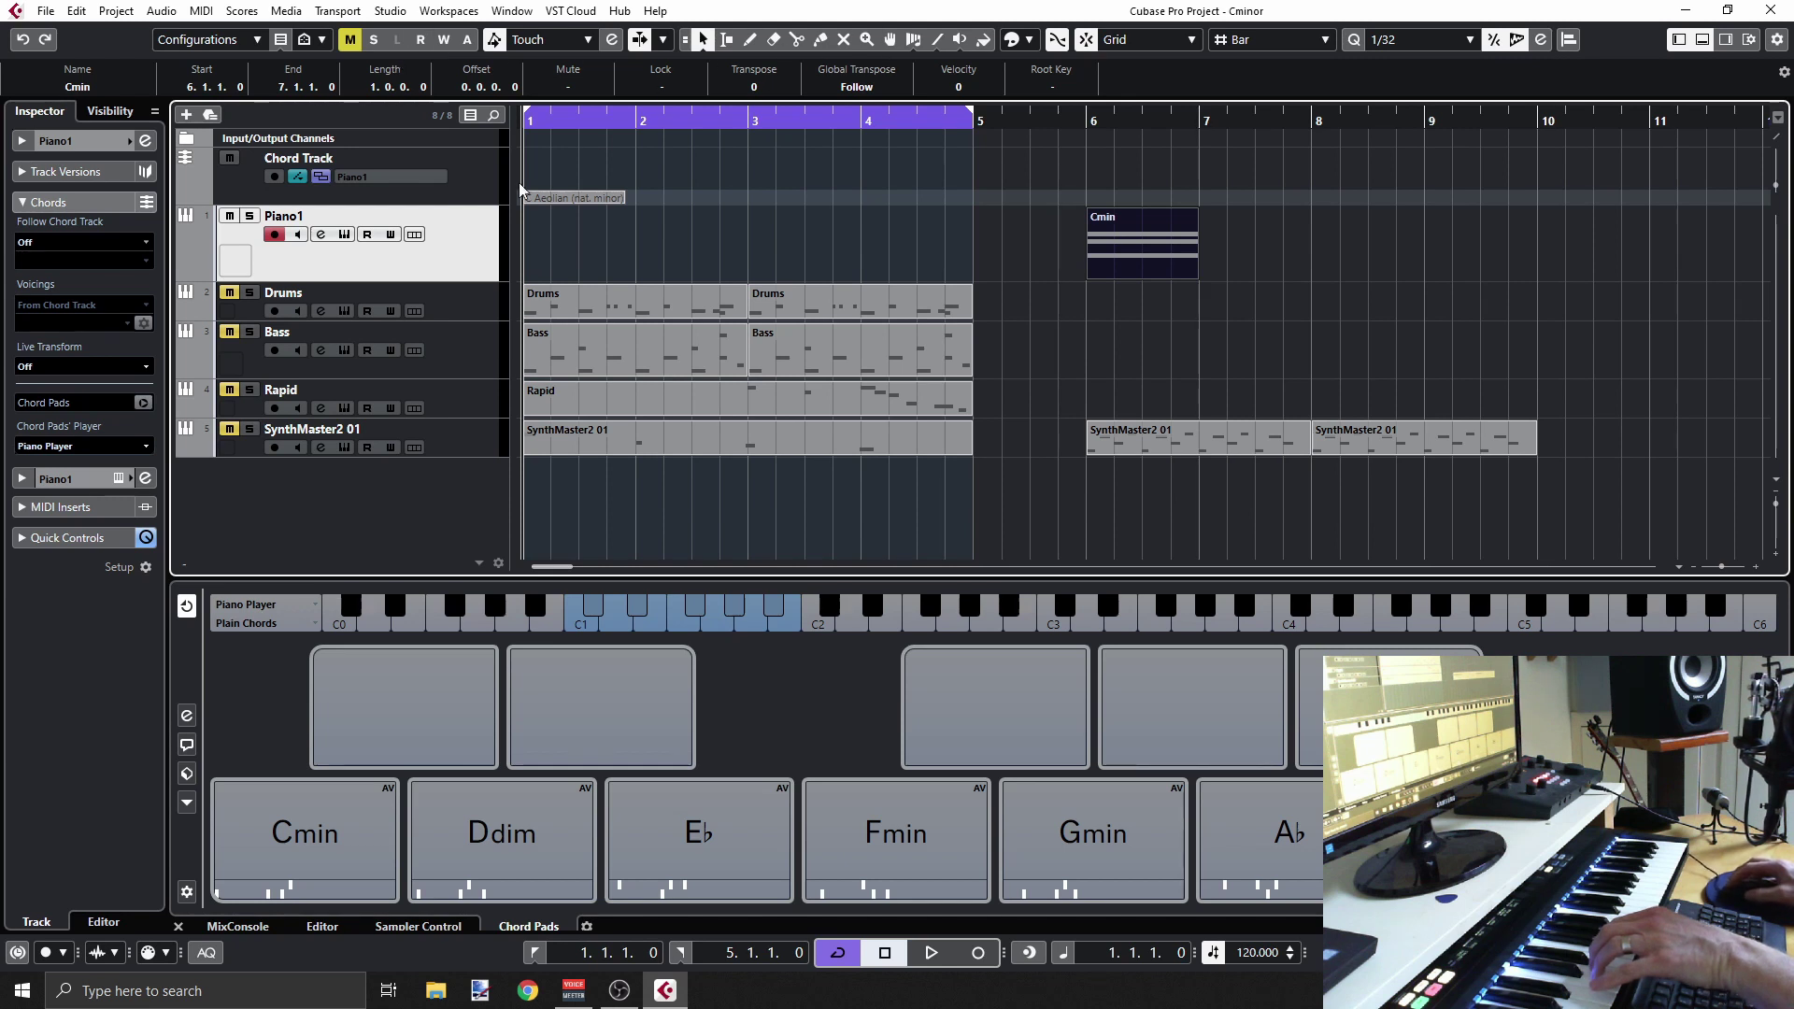
{"action": "left_click", "coordinate": [350, 39]}
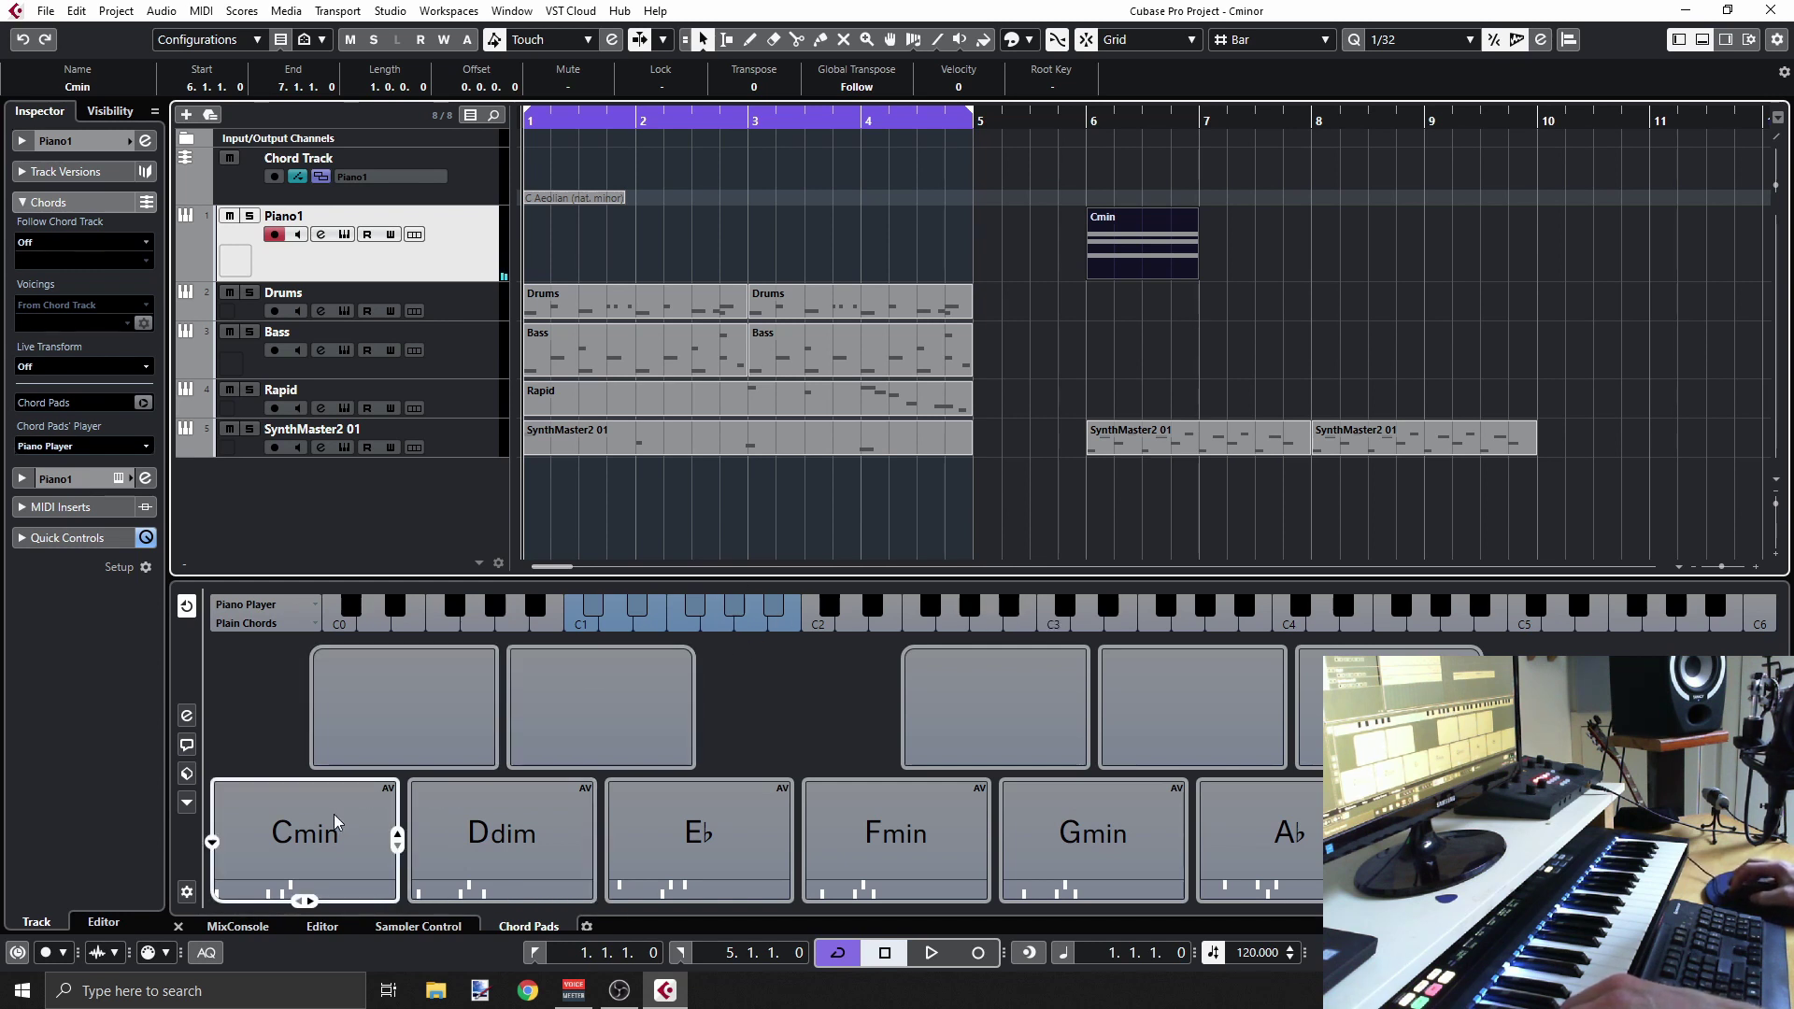
Try placing the Cmin chord pad as a part at bar 1 of the Piano1 track
{"action": "left_click_drag", "start_coordinate": [304, 900], "coordinate": [540, 265]}
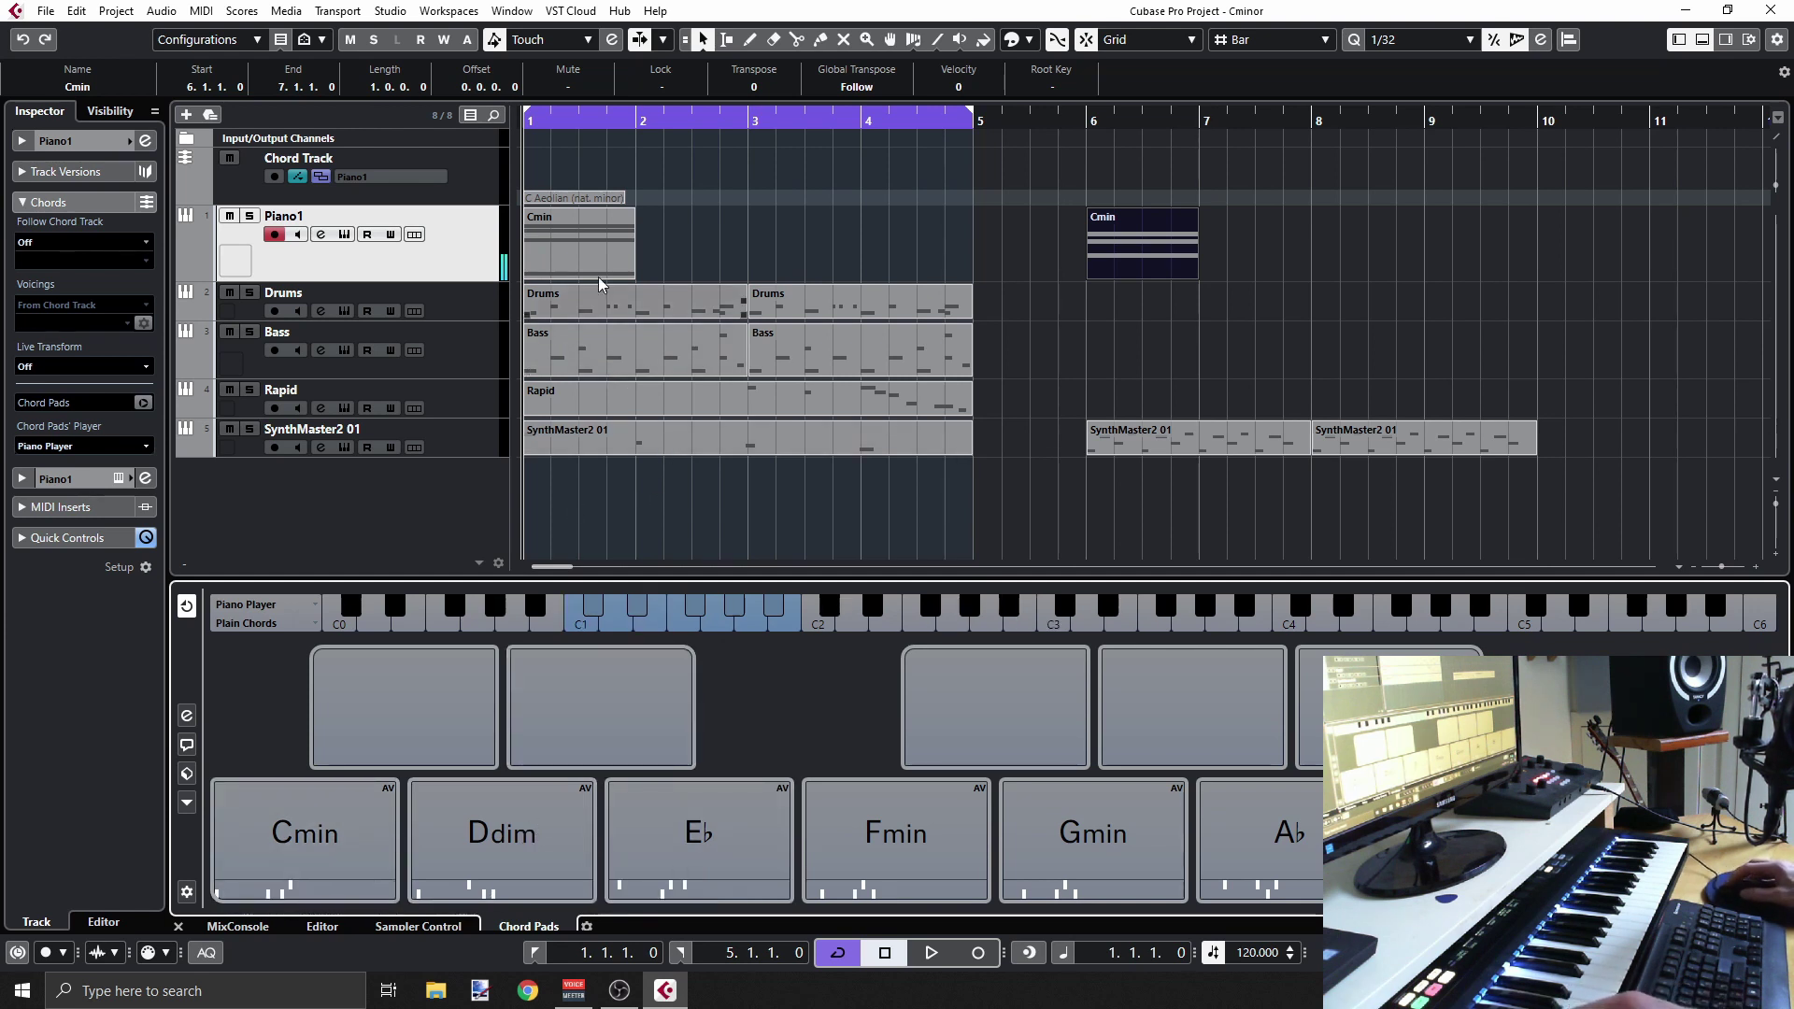
{"action": "key", "text": "ctrl+z"}
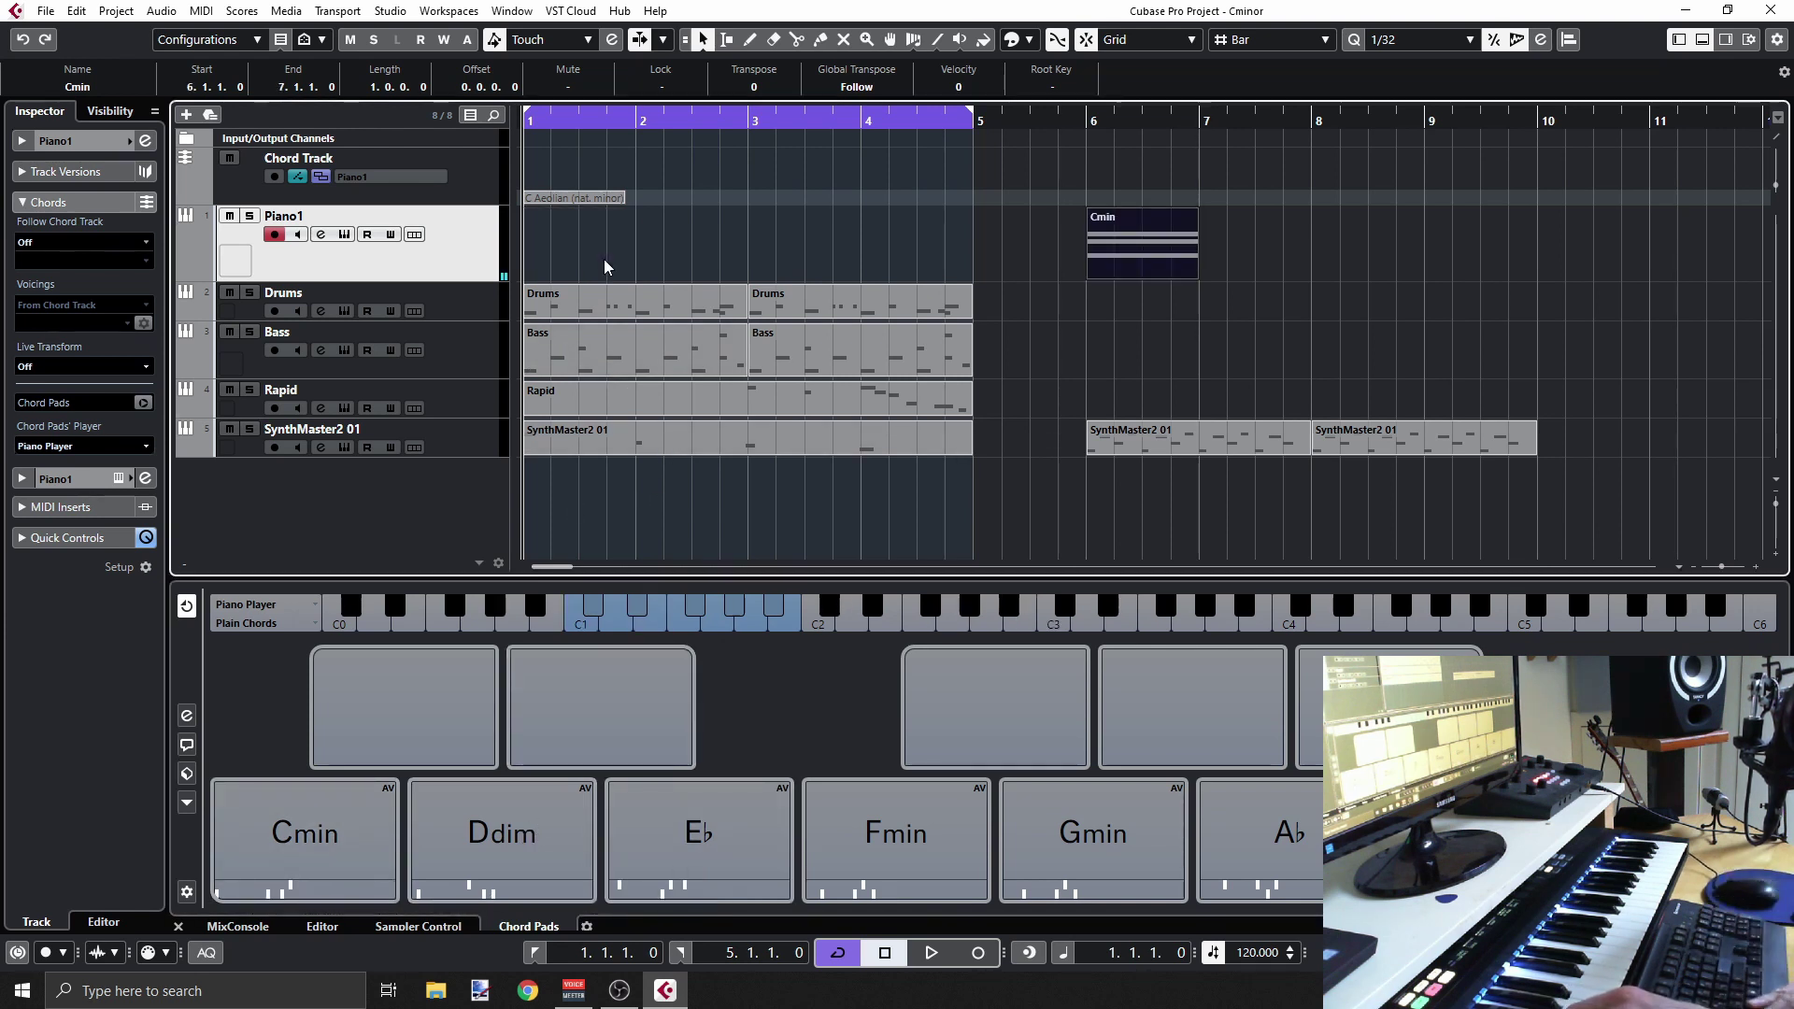
Rehearse the chord pads over the project playback, and record Cmin, Gmin, B♭ and A♭ chords onto Piano1 across bars 1 to 4
{"action": "key", "text": "space"}
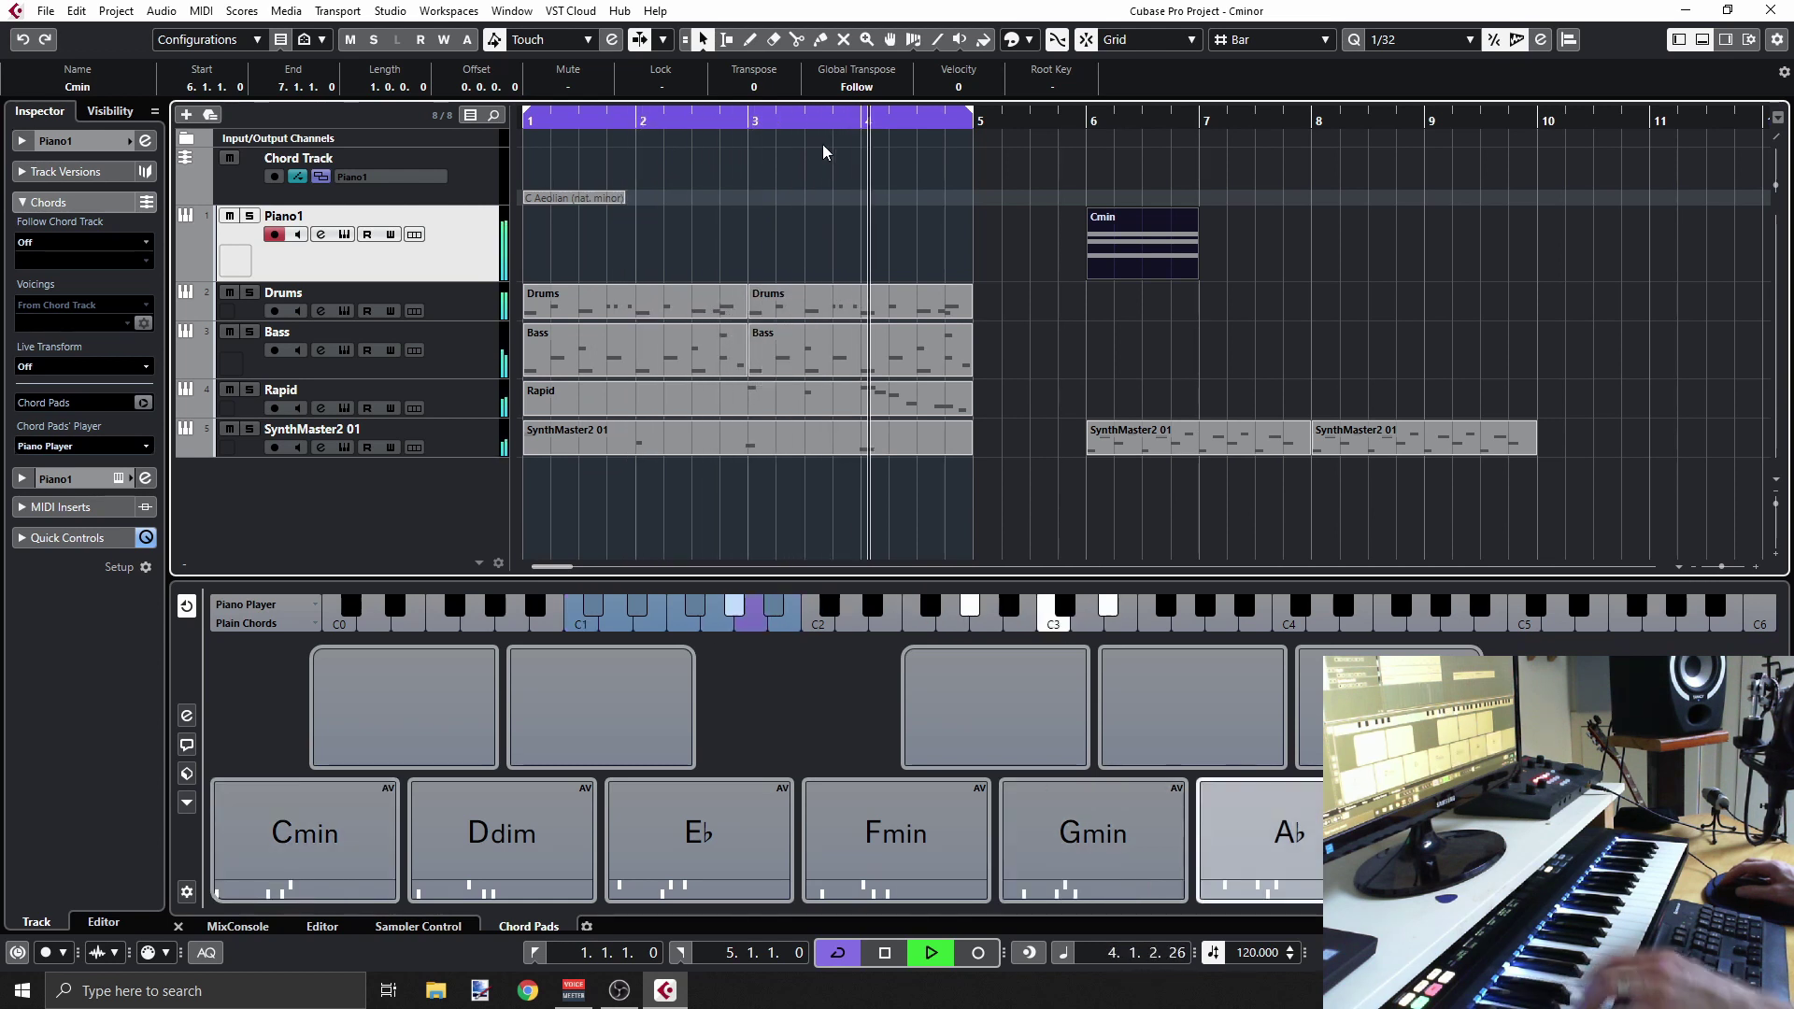
{"action": "key", "text": "space"}
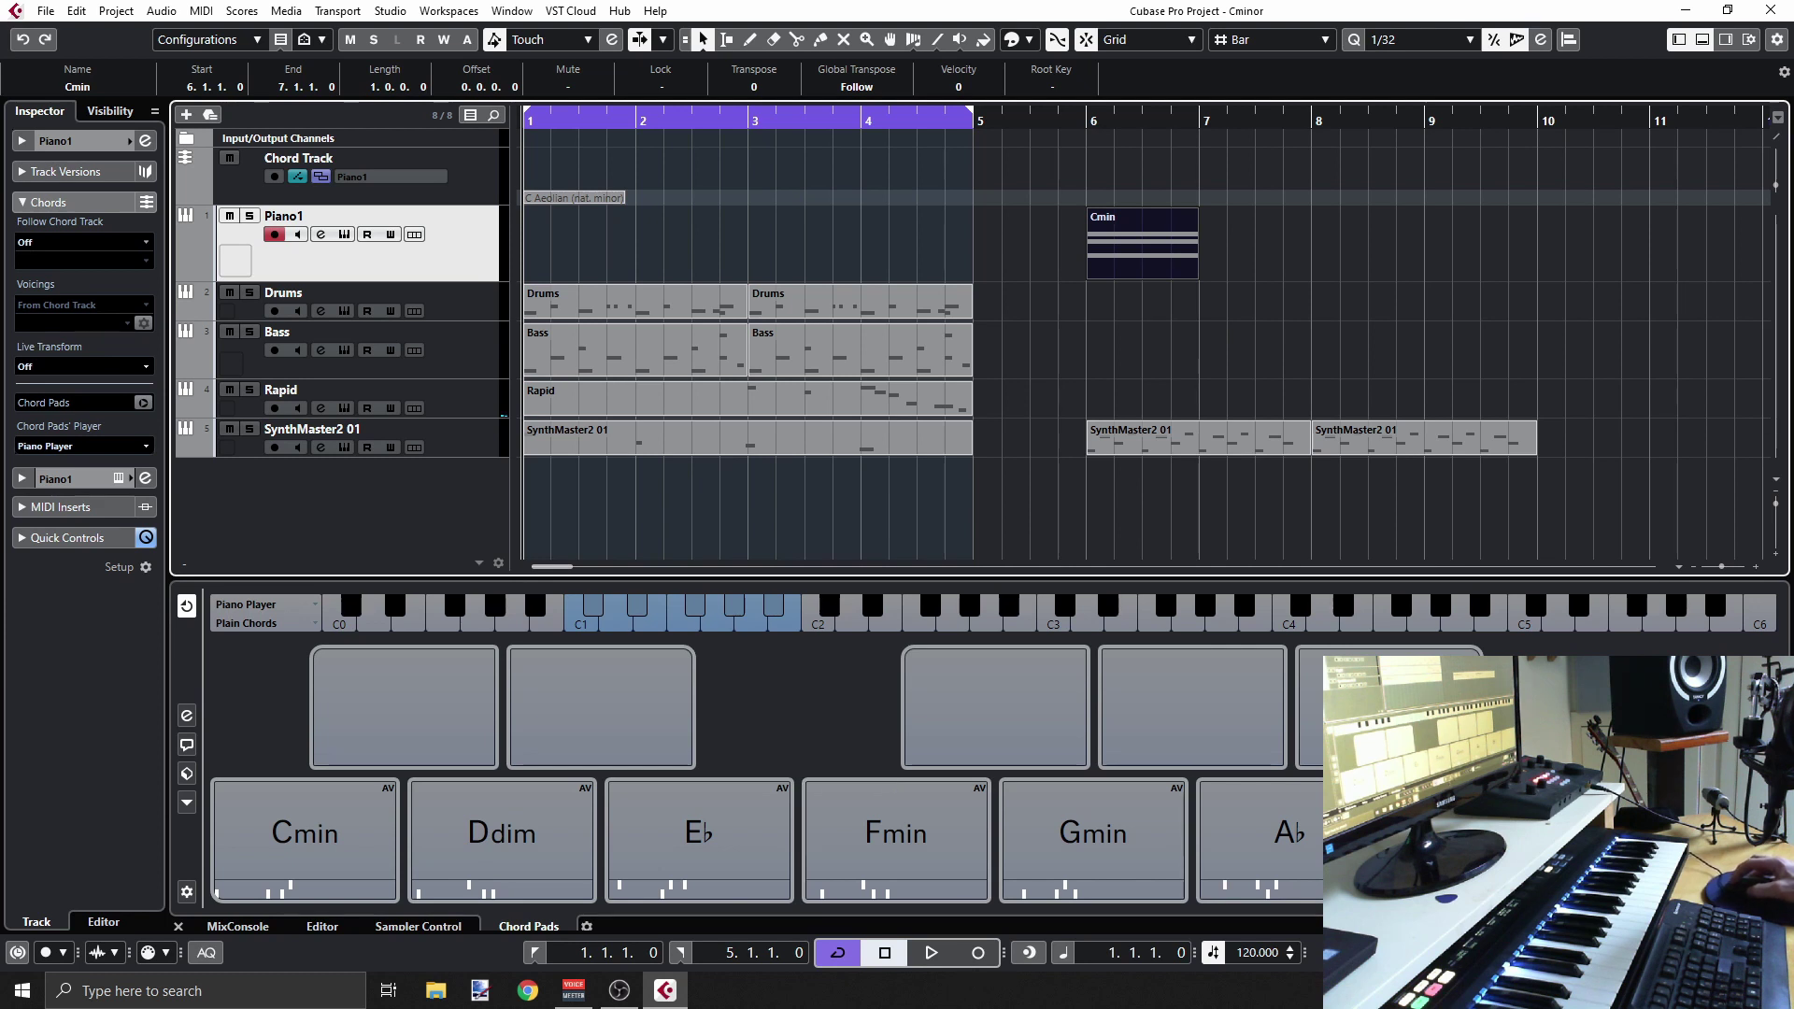
{"action": "left_click", "coordinate": [981, 957]}
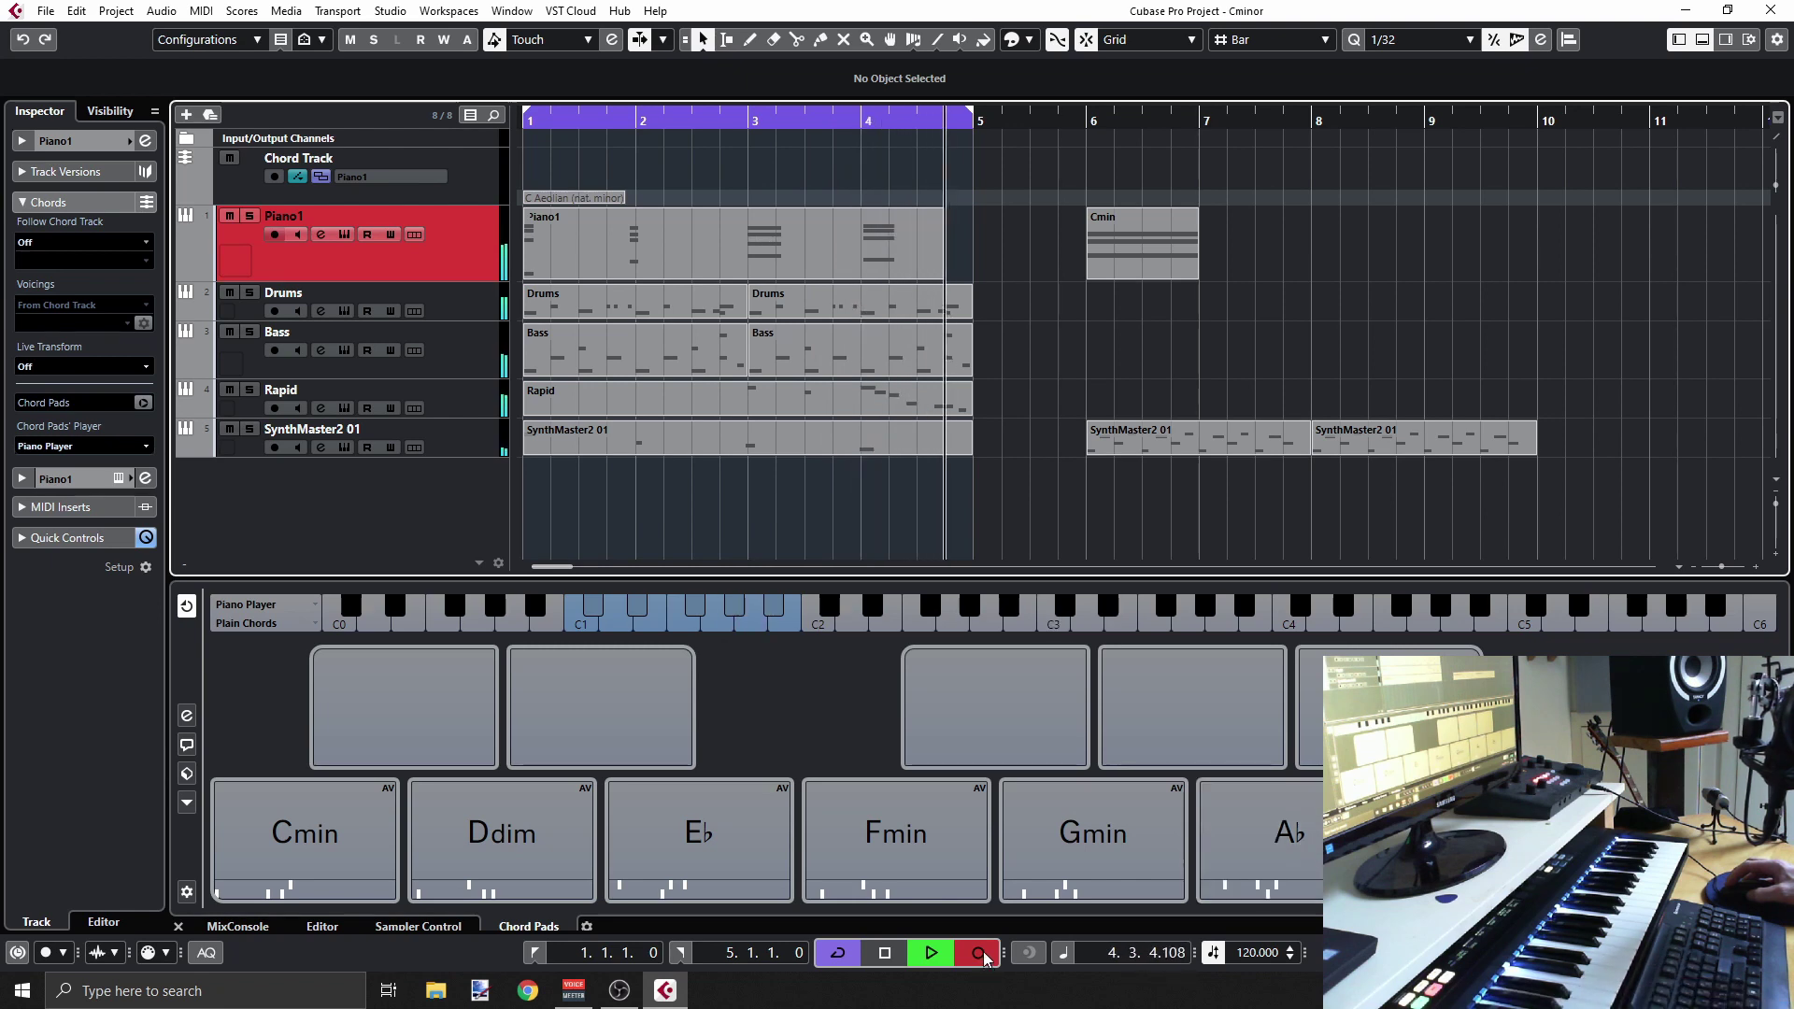
{"action": "left_click", "coordinate": [980, 953]}
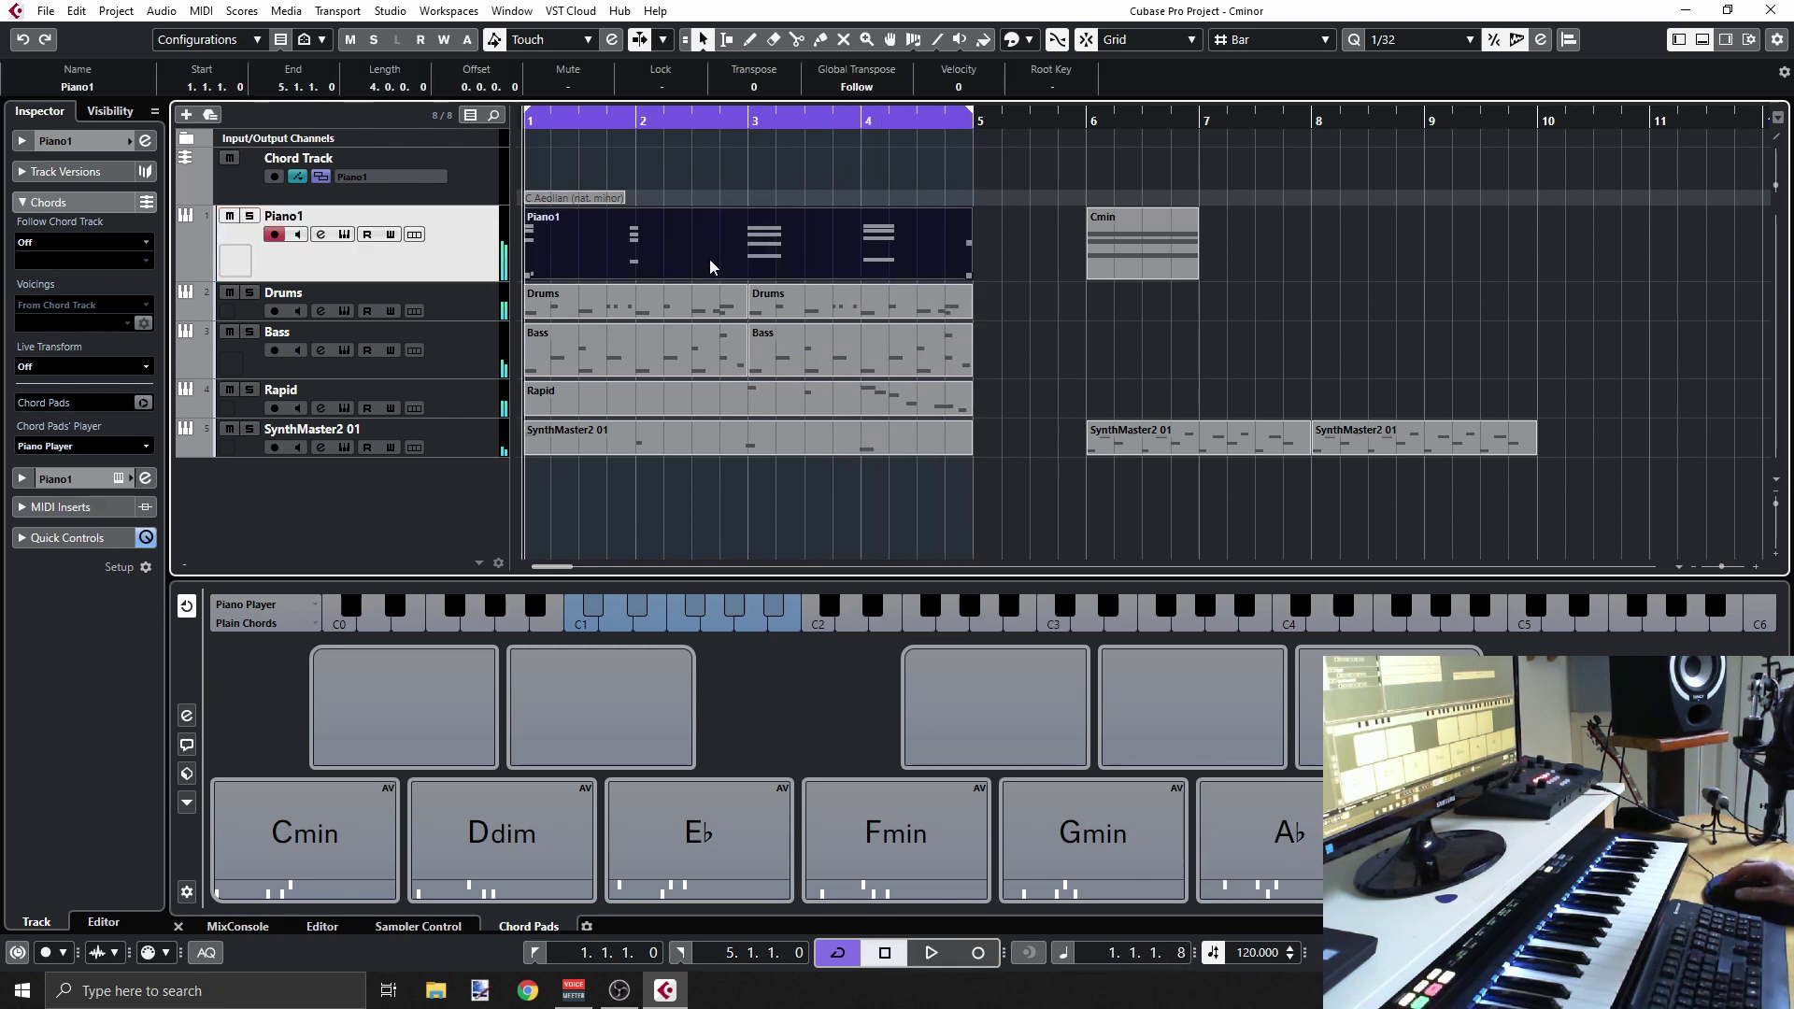
Align the recorded Gmin chord to the start of bar 2 and the A♭ chord to bar 4, and play back the result
{"action": "double_click", "coordinate": [711, 267]}
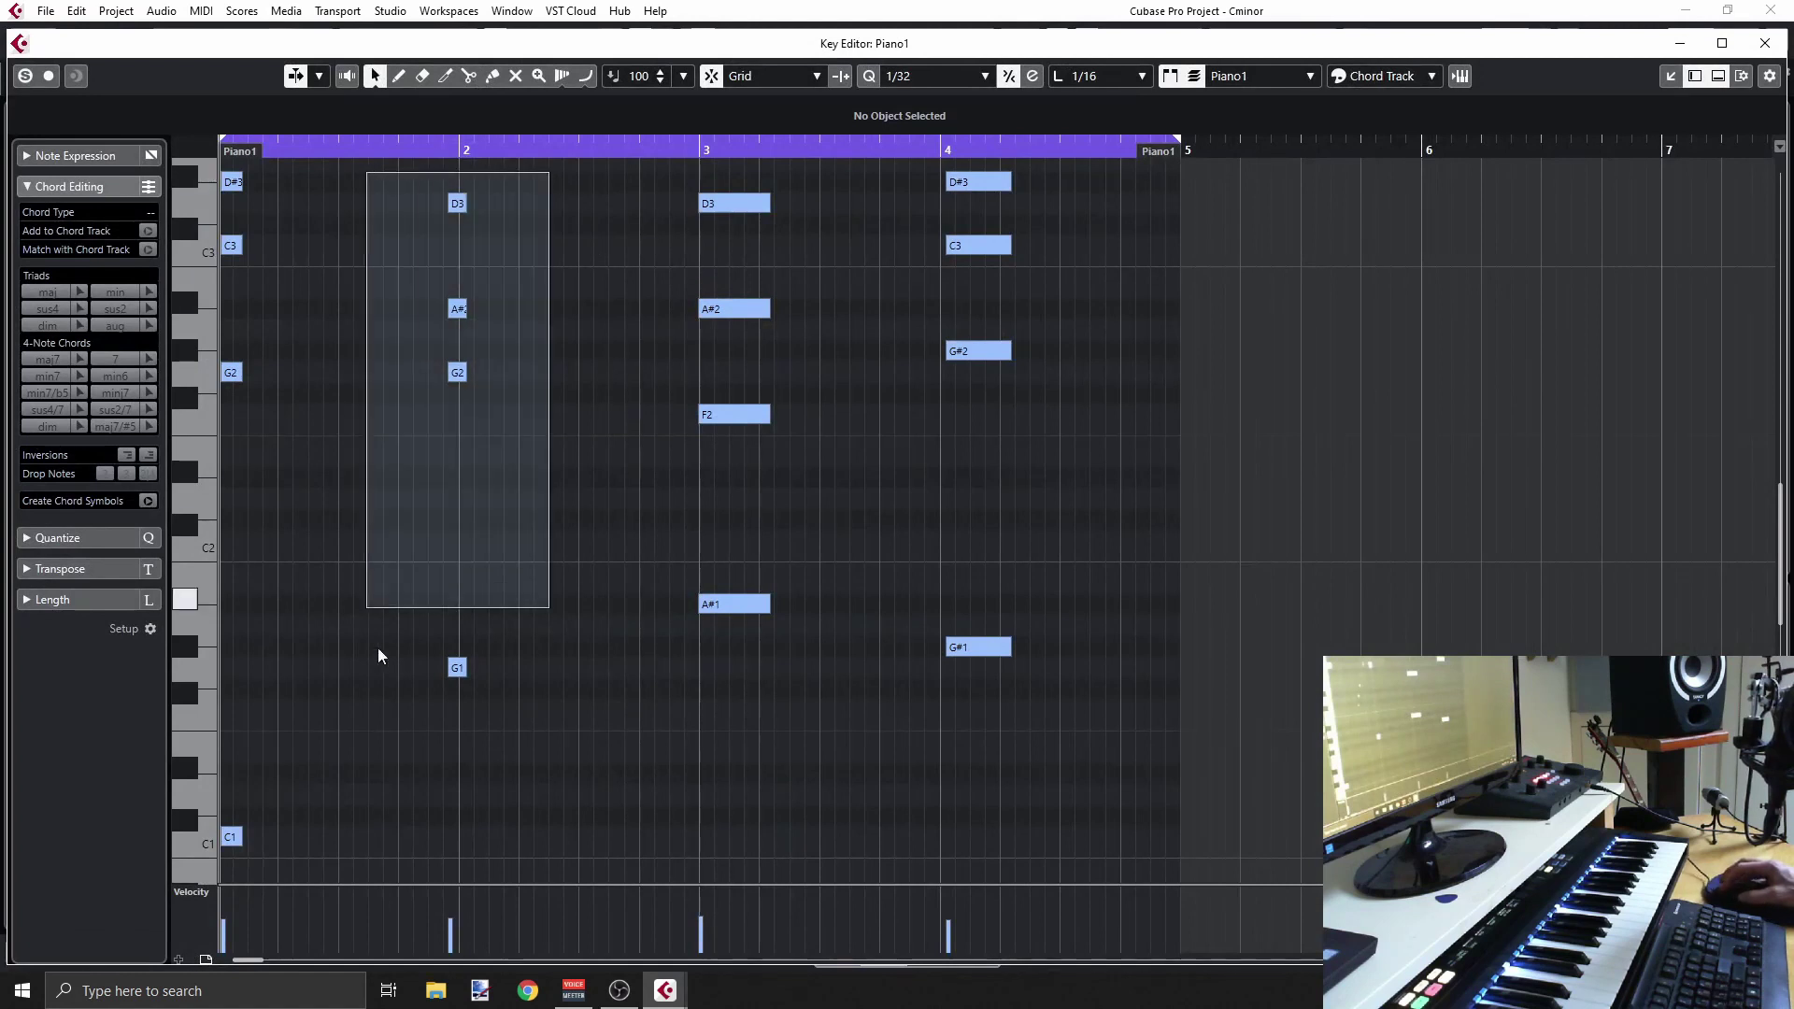
{"action": "left_click_drag", "start_coordinate": [377, 648], "coordinate": [396, 714]}
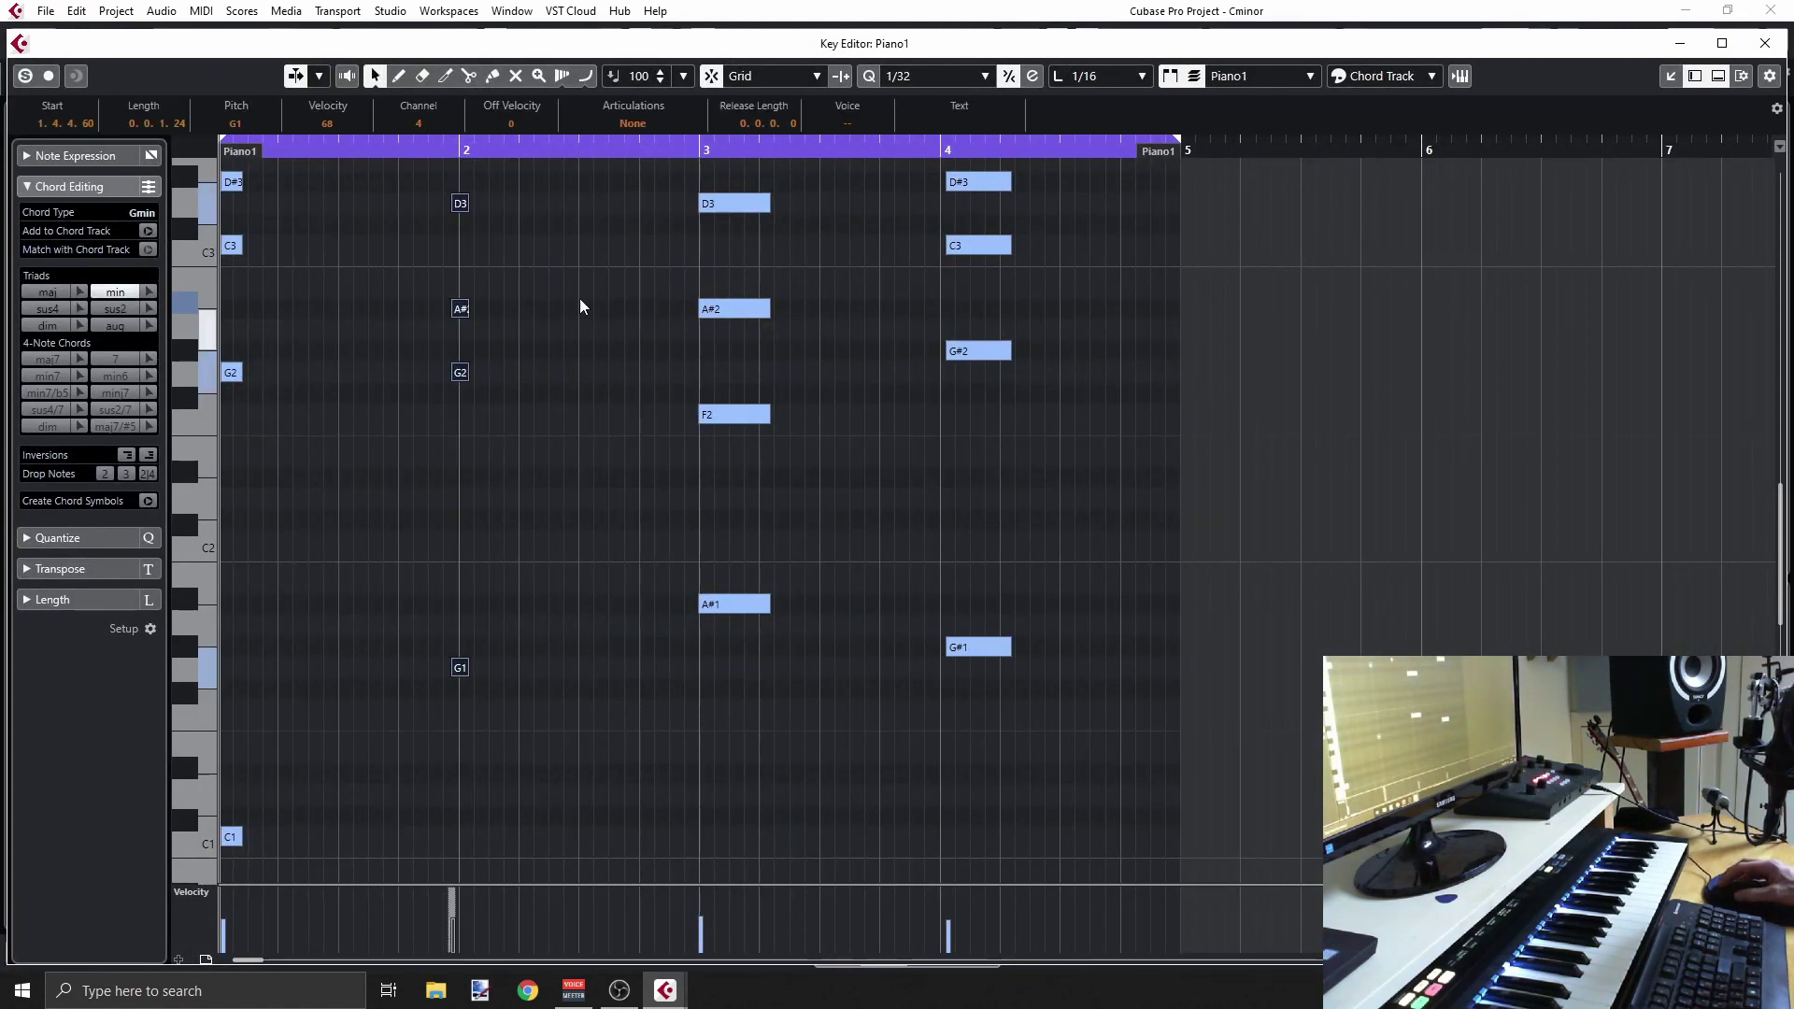
{"action": "left_click_drag", "start_coordinate": [461, 204], "coordinate": [469, 200]}
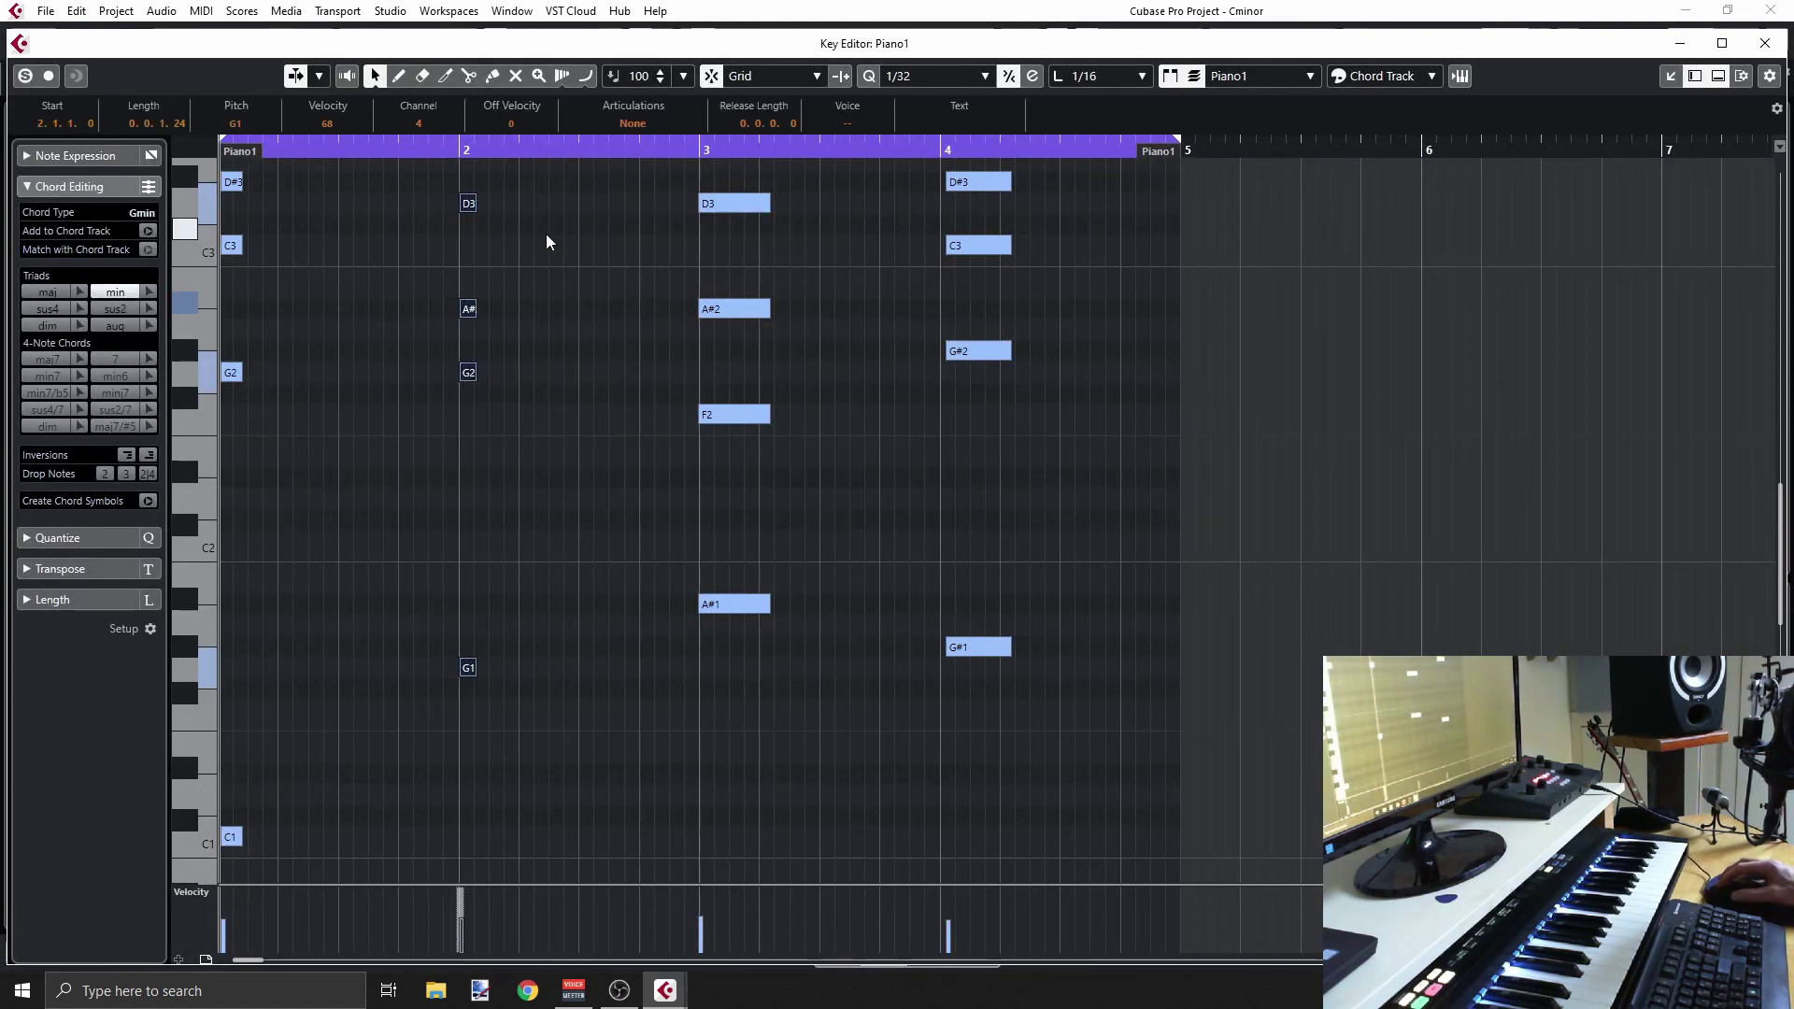
{"action": "left_click", "coordinate": [678, 267]}
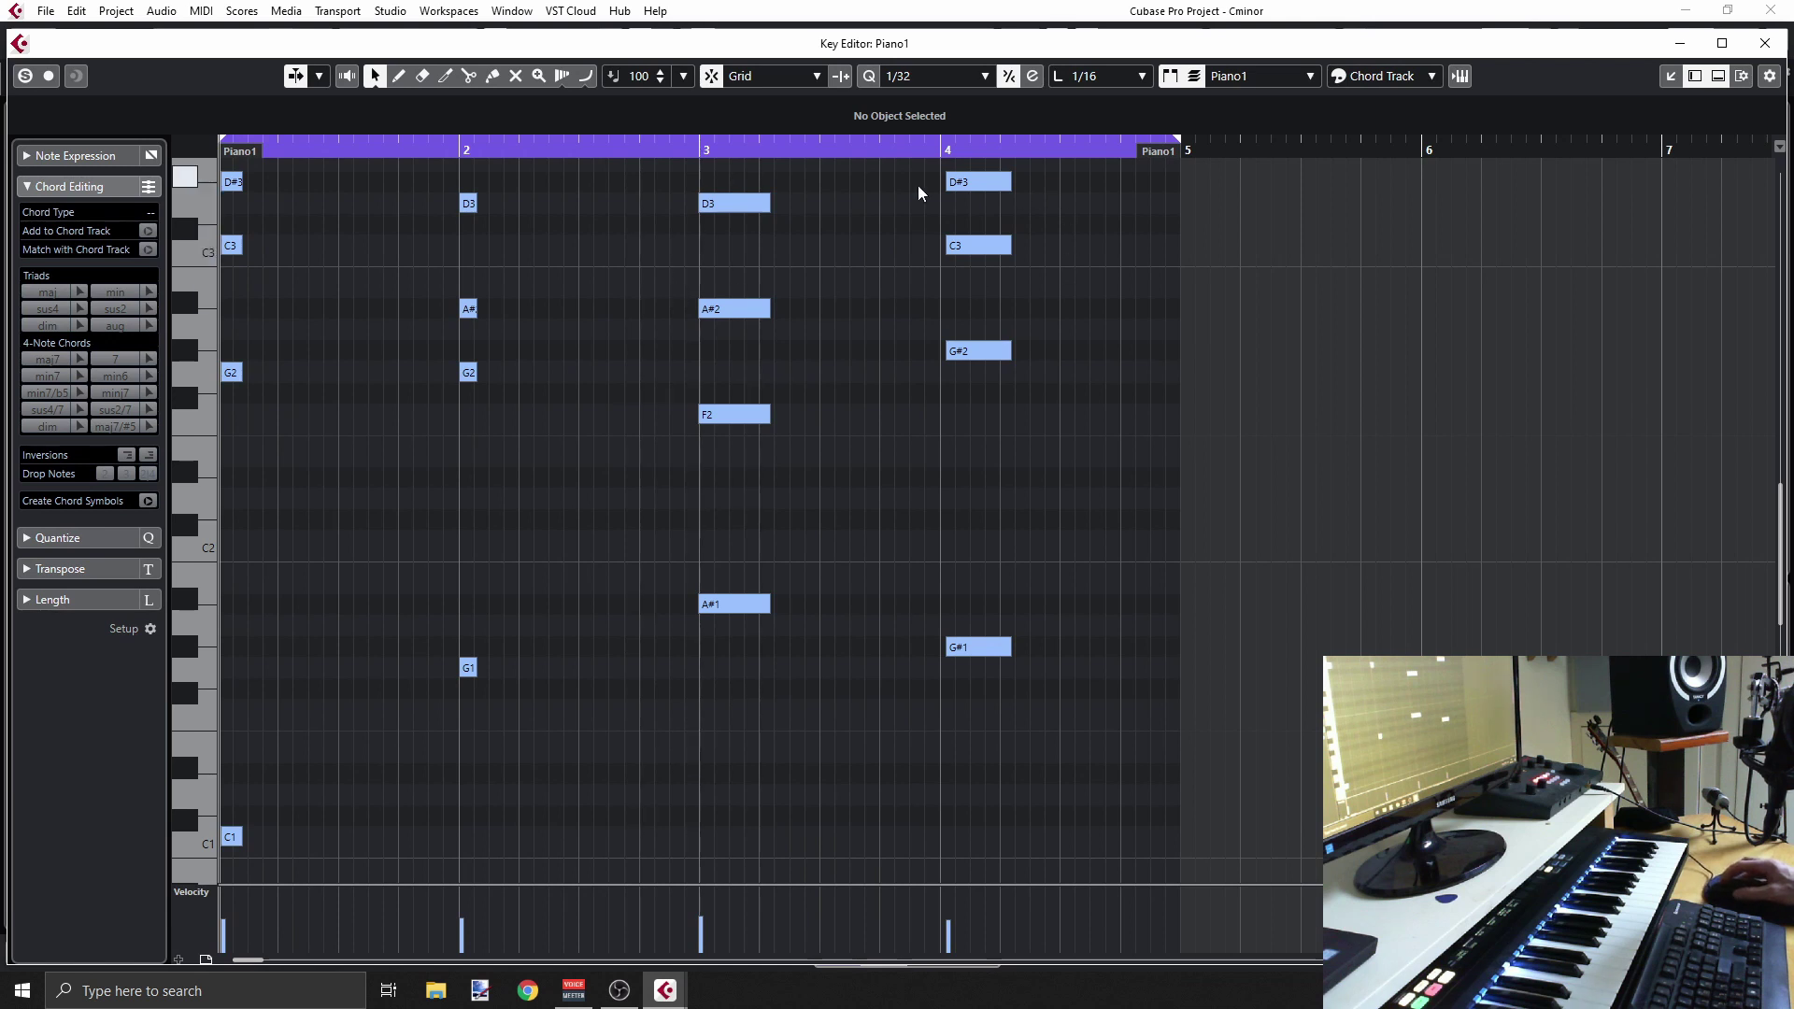
{"action": "left_click_drag", "start_coordinate": [924, 177], "coordinate": [1008, 714]}
{"action": "mouse_move", "coordinate": [989, 652]}
{"action": "left_mouse_down"}
{"action": "mouse_move", "coordinate": [968, 652]}
{"action": "mouse_move", "coordinate": [993, 656]}
{"action": "left_mouse_up"}
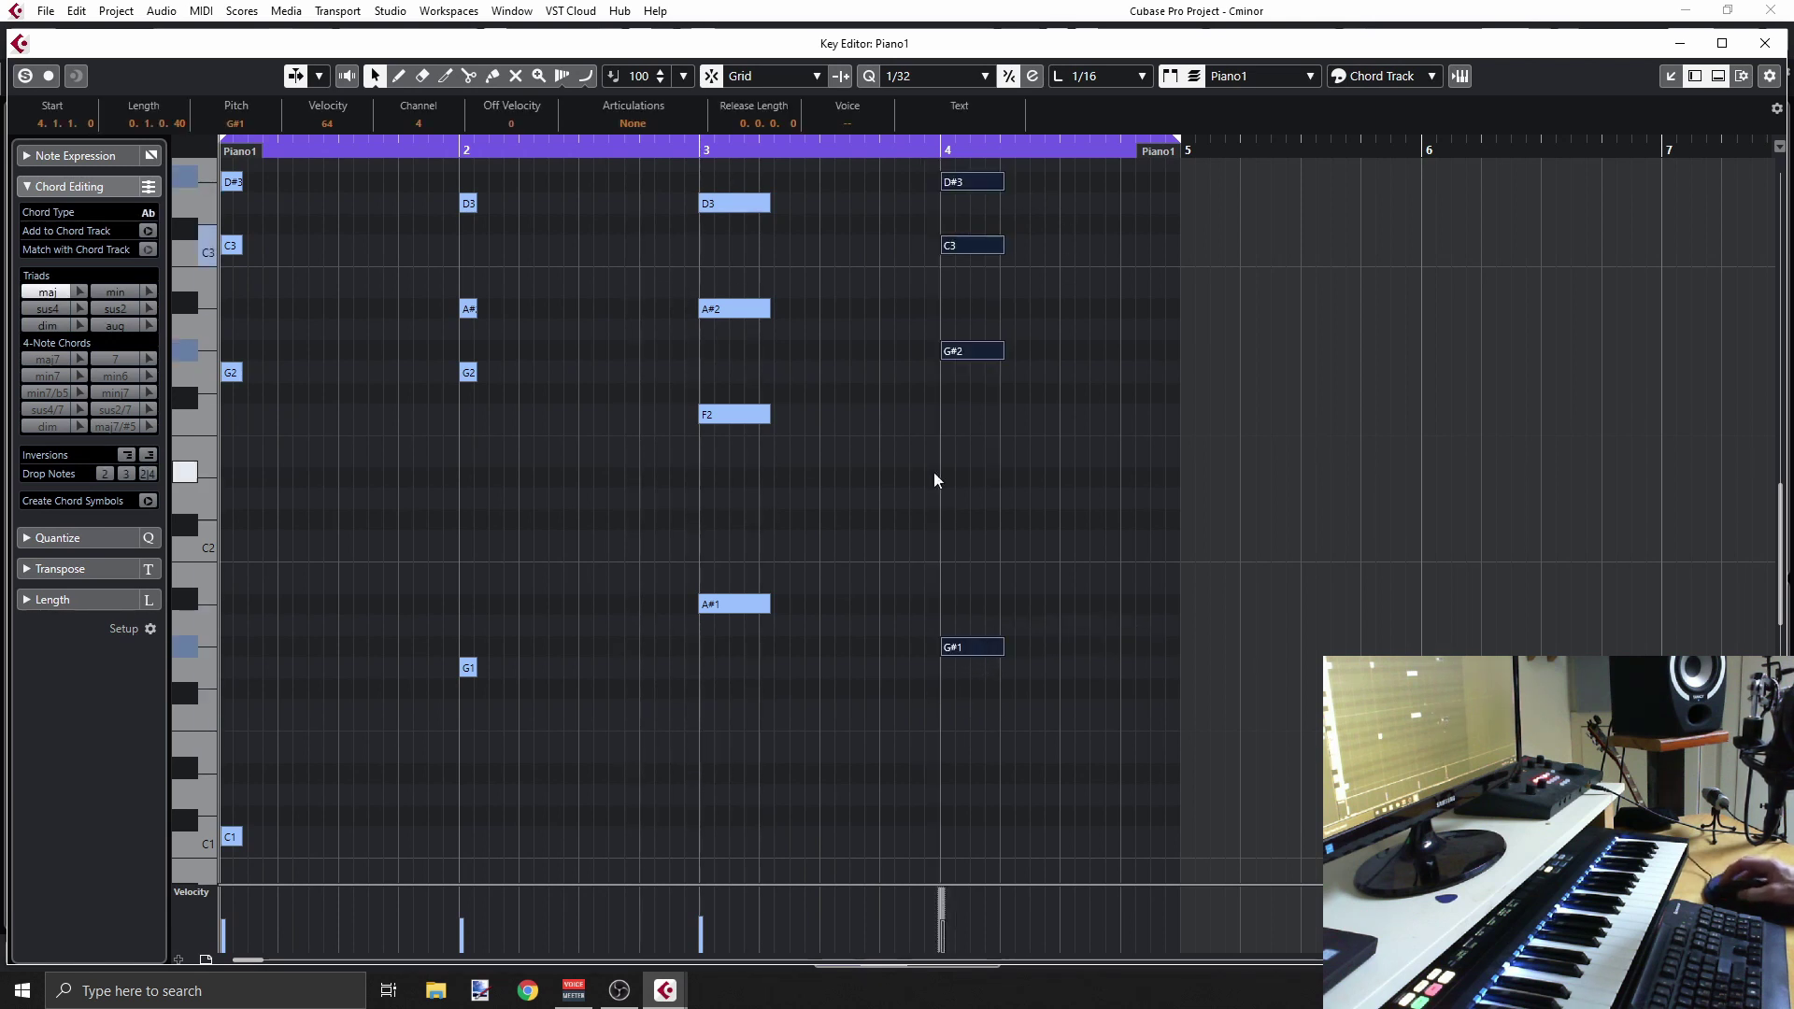
{"action": "key", "text": "Return"}
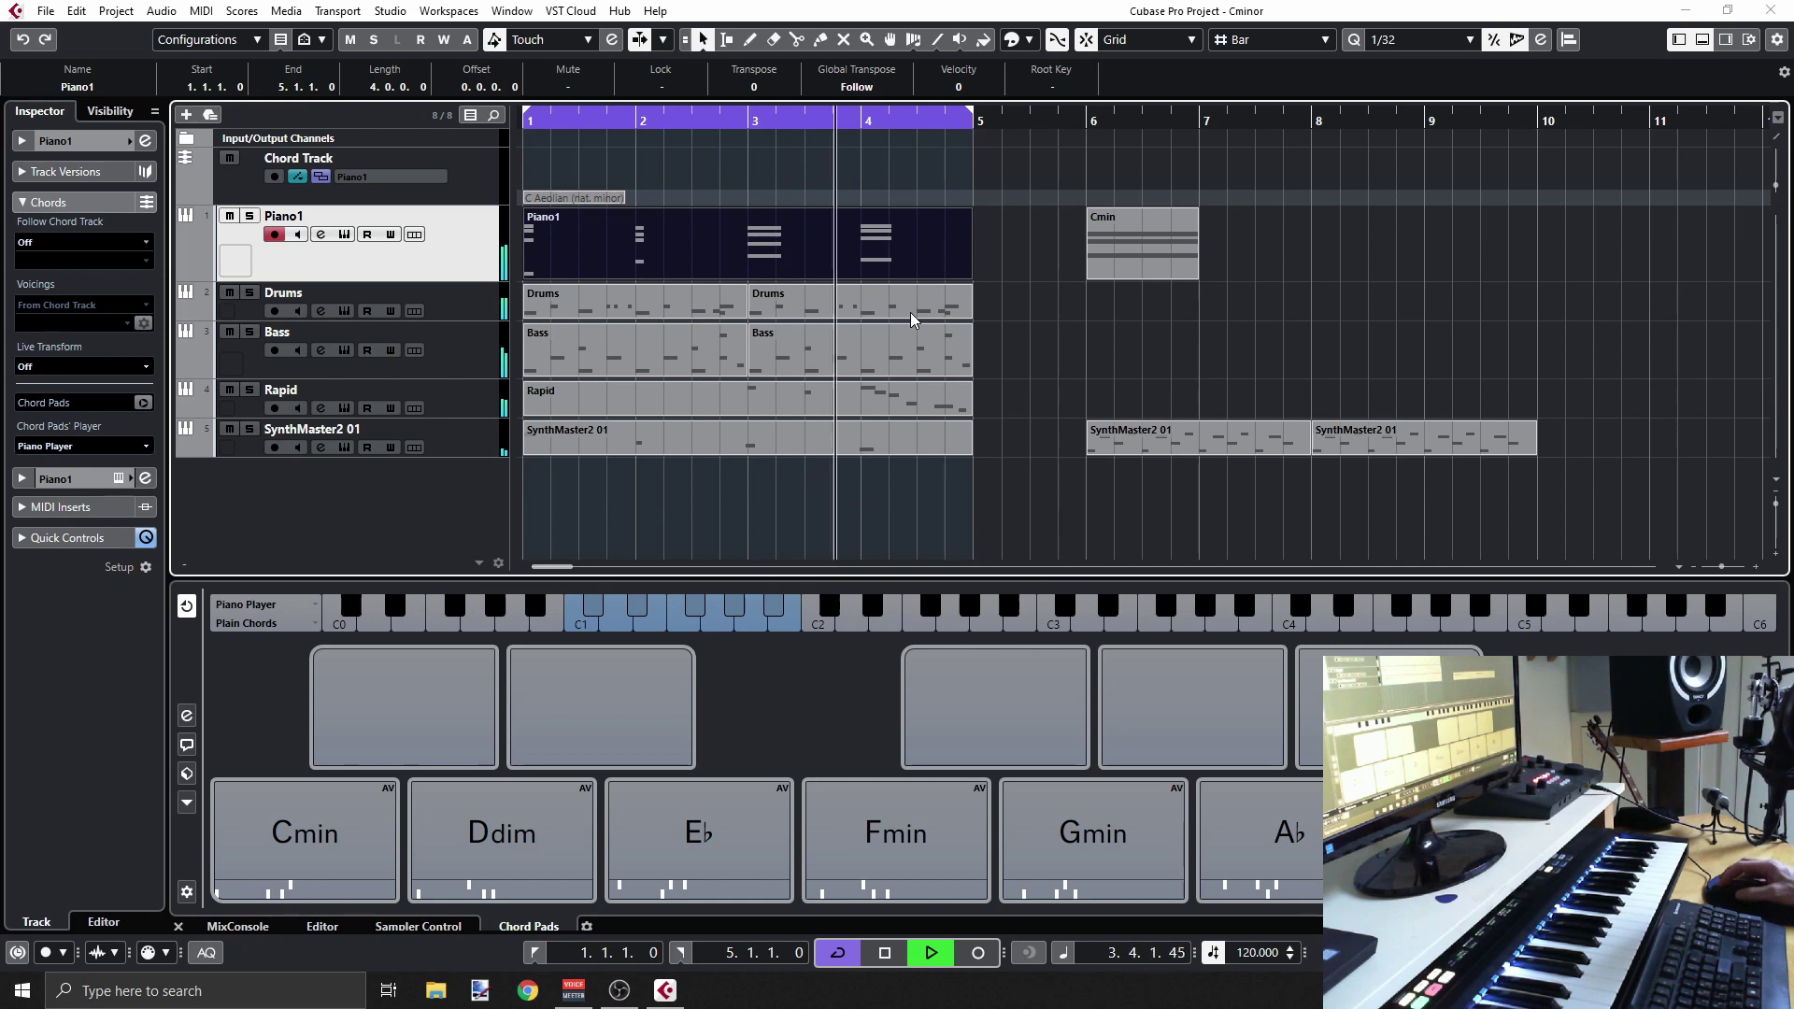
{"action": "key", "text": "space"}
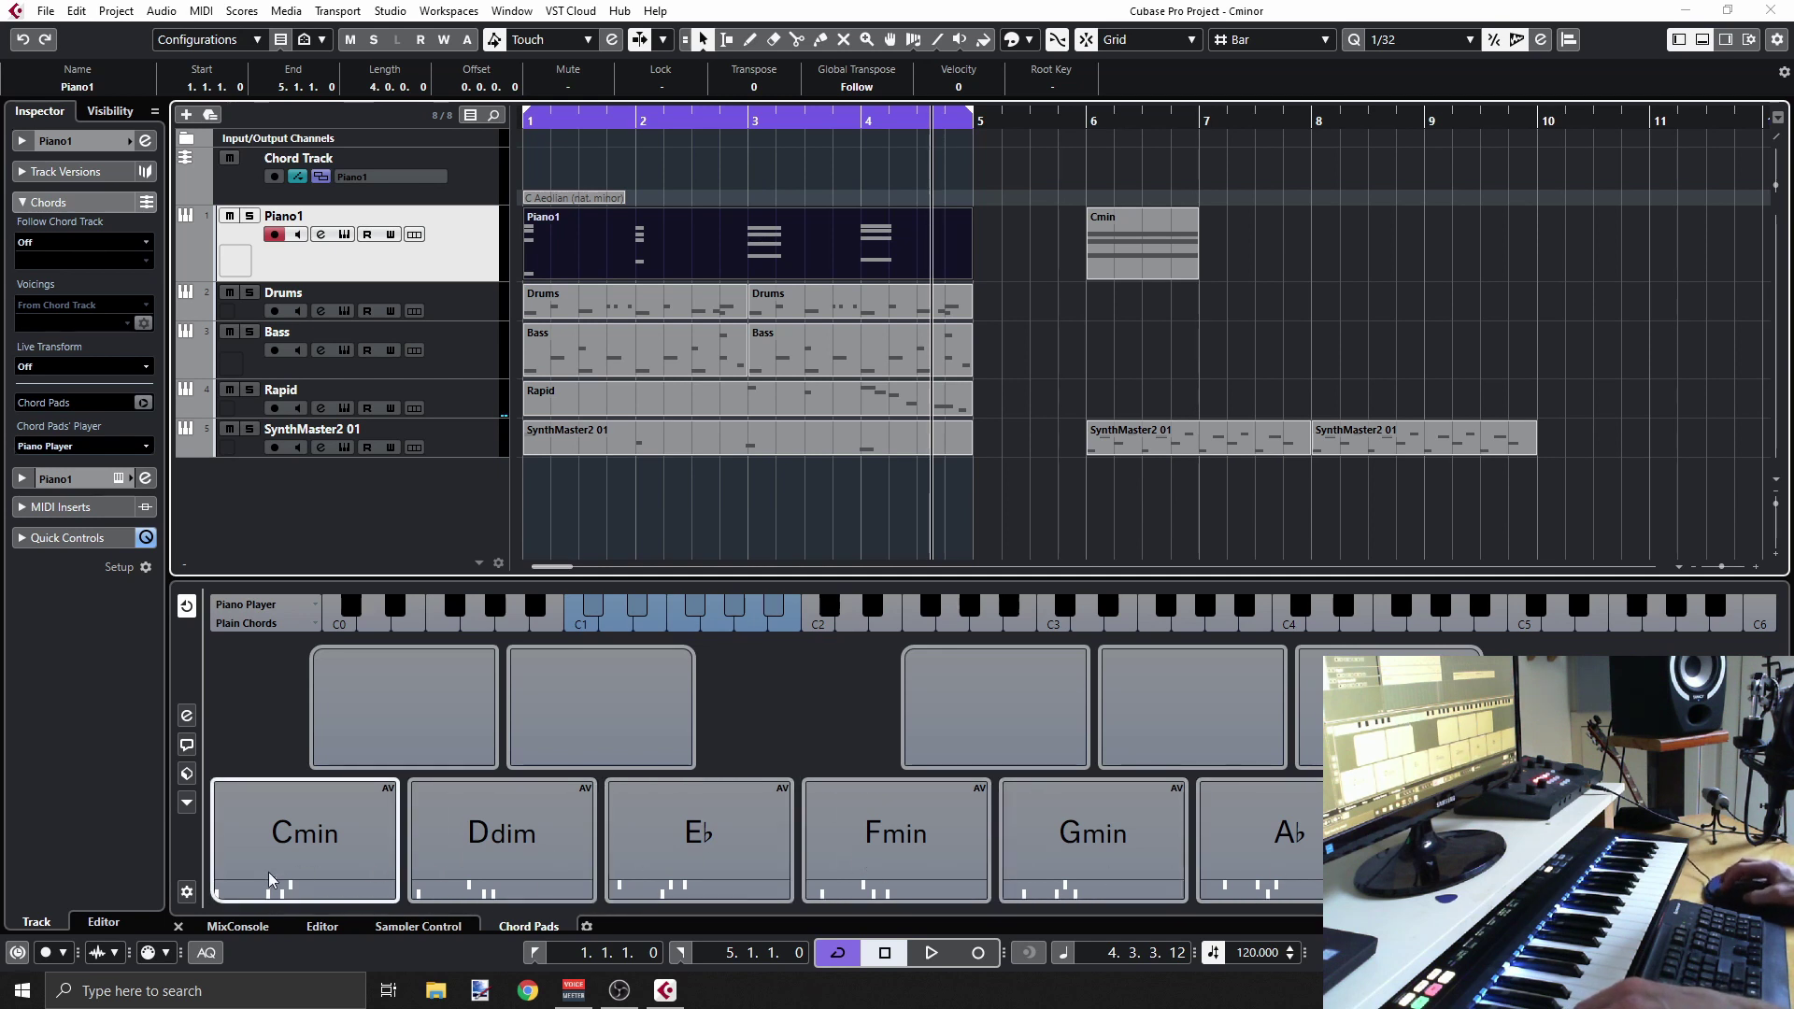
Swap the Gmin and Fmin chord pads, and hide the chord pads area
{"action": "left_click_drag", "start_coordinate": [1094, 831], "coordinate": [897, 832]}
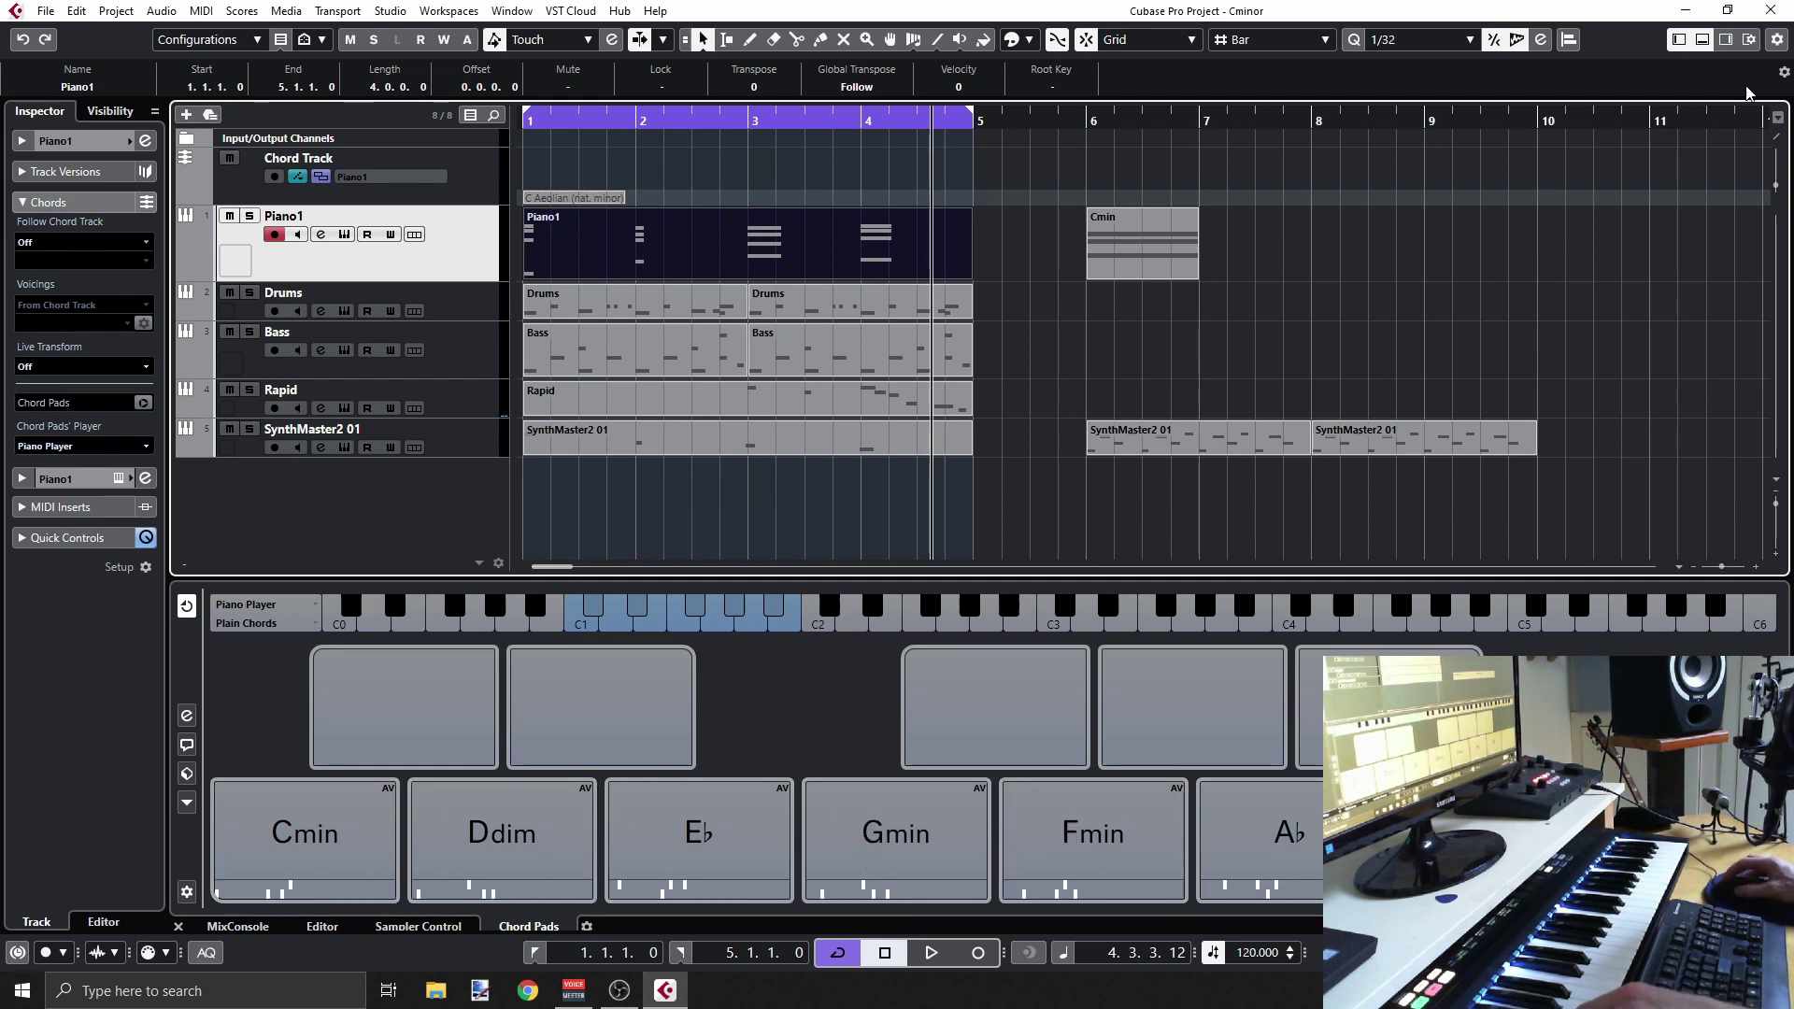
{"action": "left_click", "coordinate": [1703, 41]}
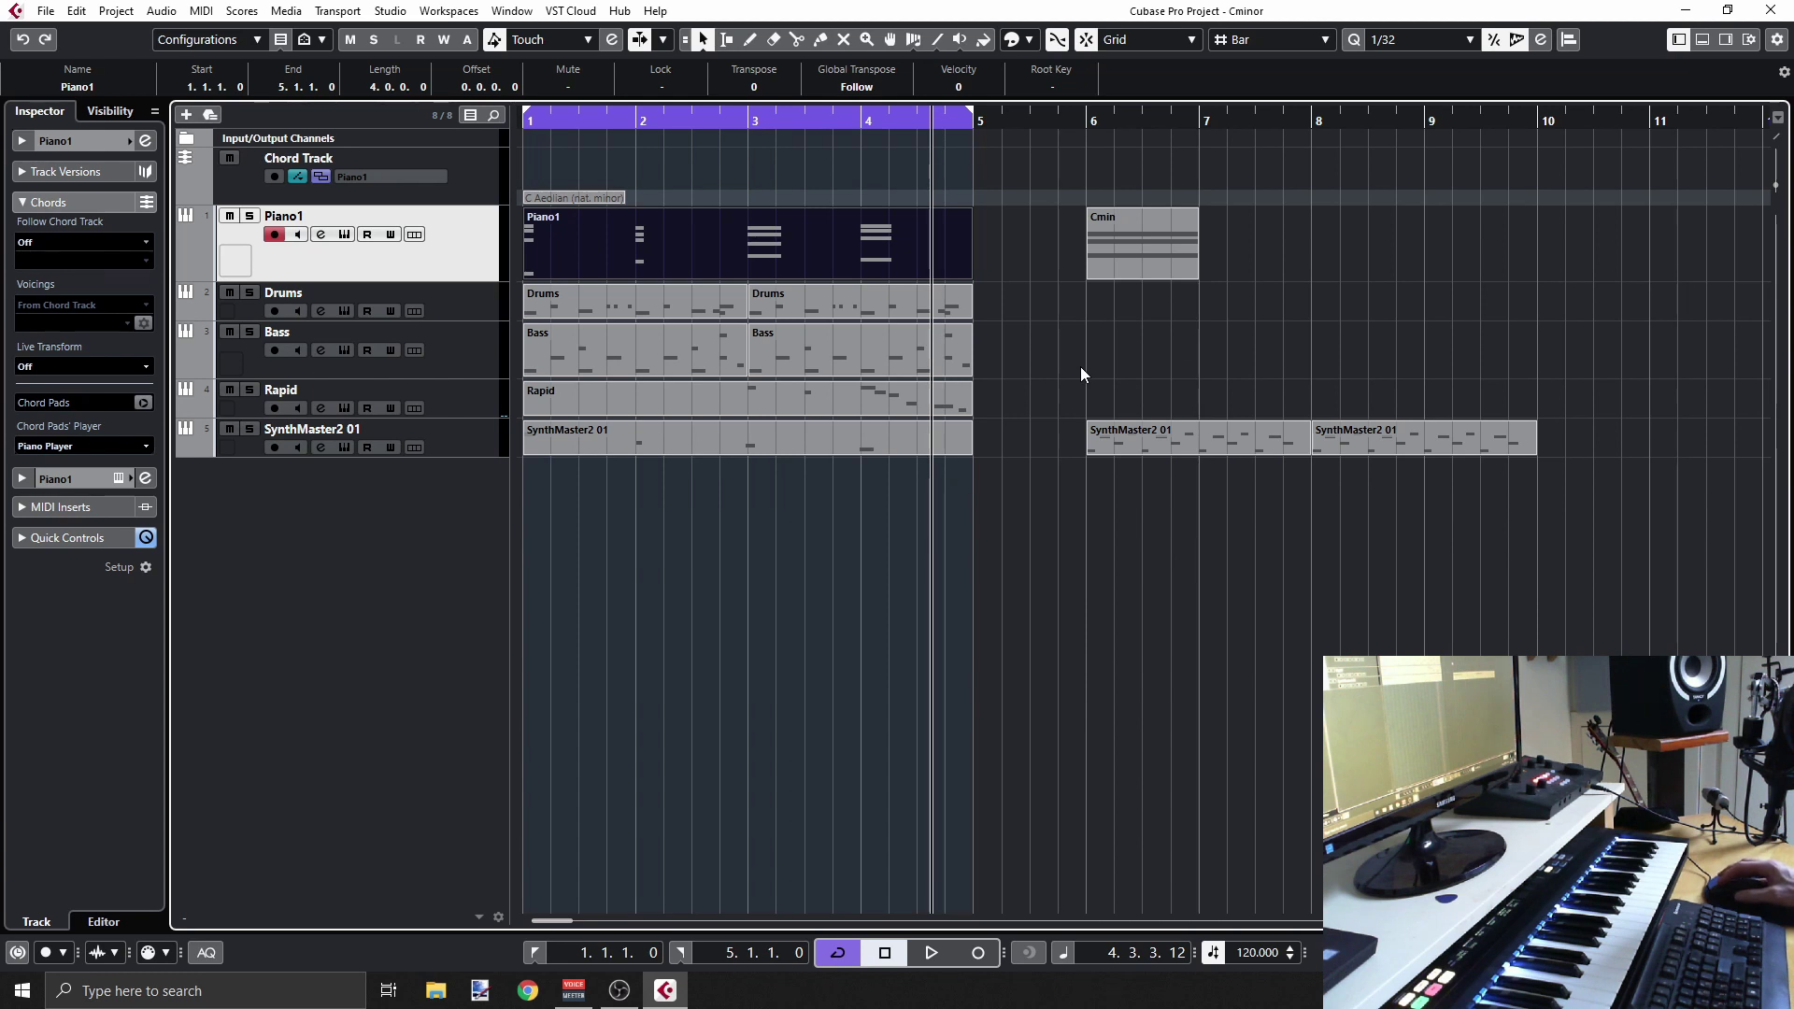
Play back the four-bar loop to hear the Piano1 chords with the other tracks
{"action": "key", "text": "space"}
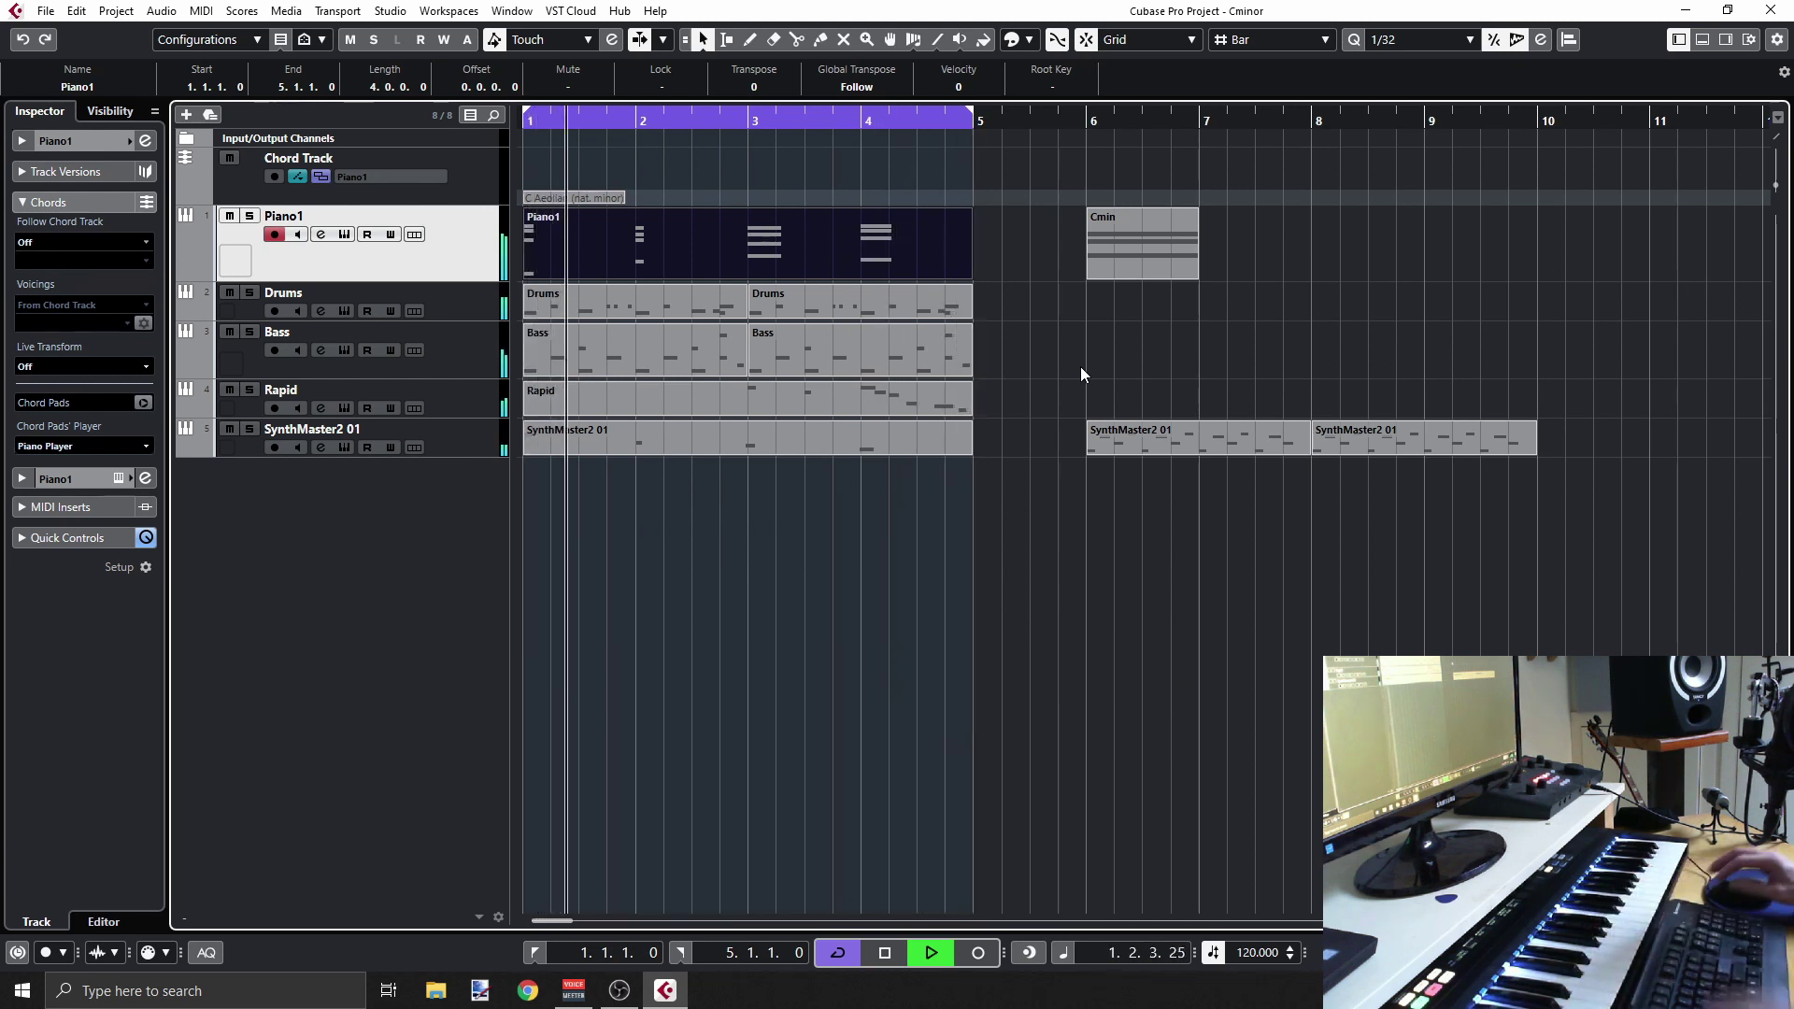
{"action": "key", "text": "space"}
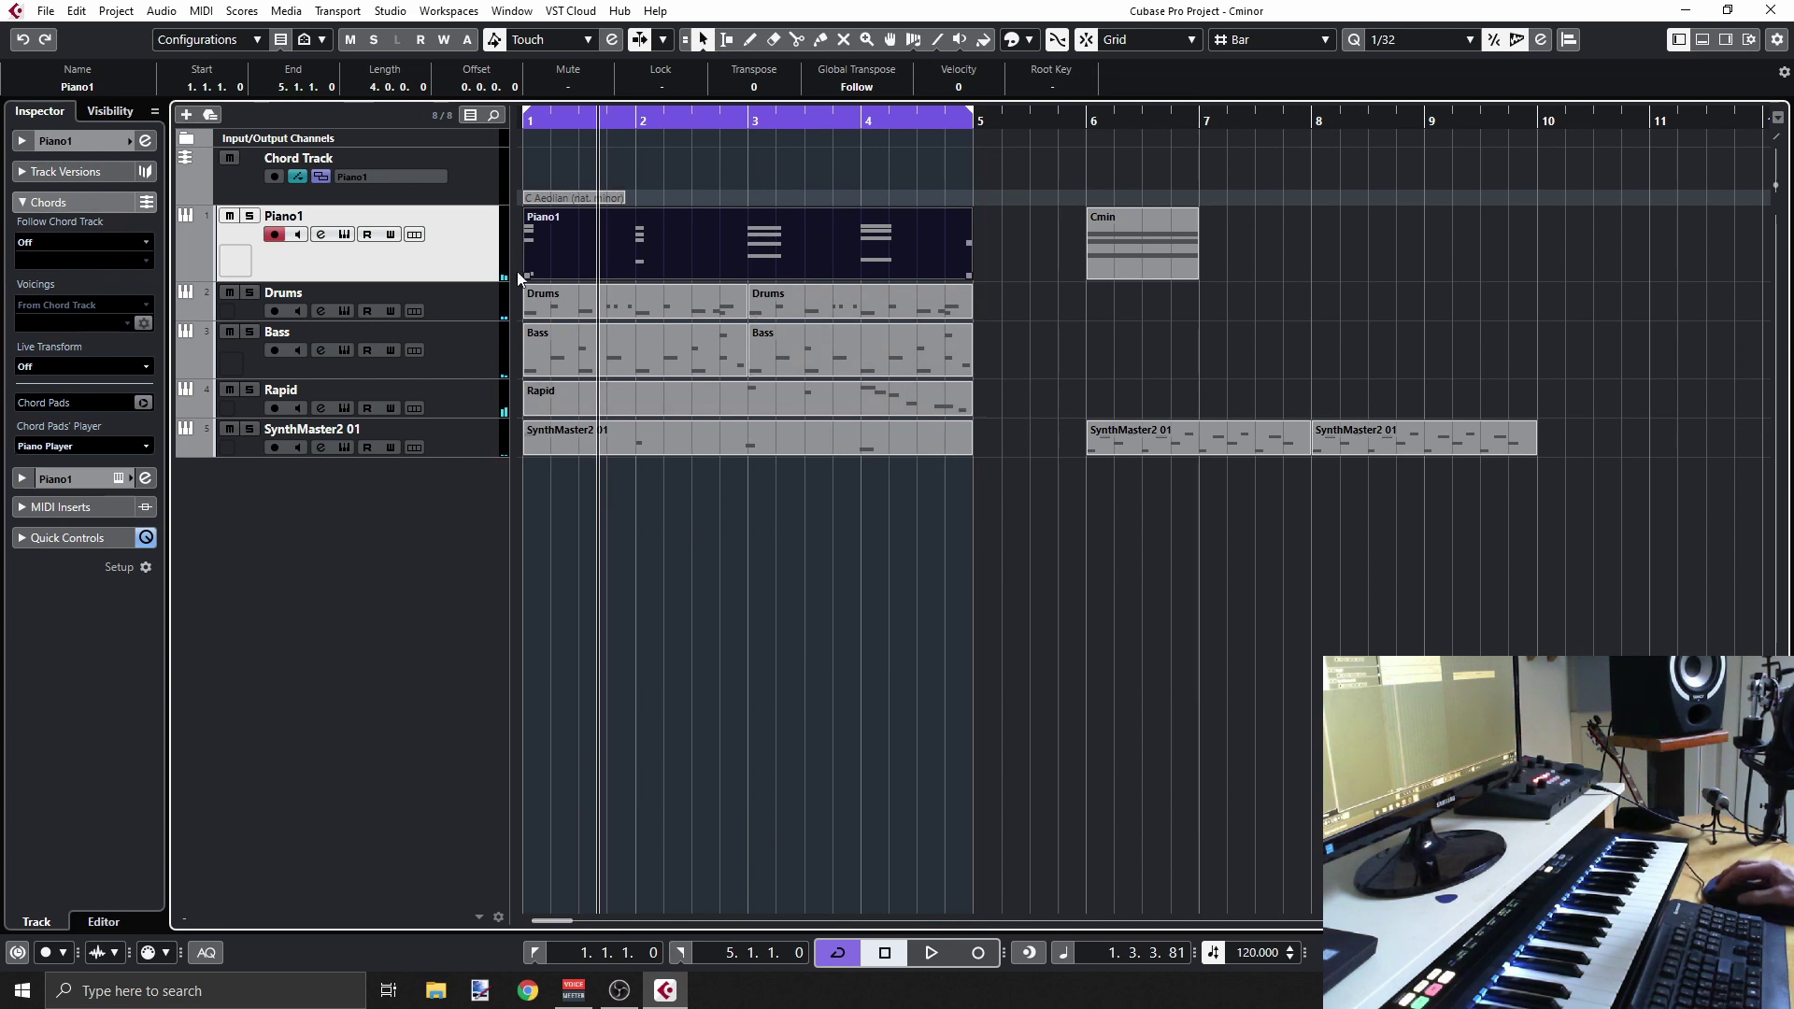
Duplicate the Piano1 track and delete the copied four-bar chord part at bar 1 of the duplicate
{"action": "right_click", "coordinate": [460, 257]}
{"action": "left_click", "coordinate": [517, 320]}
{"action": "left_click", "coordinate": [628, 313]}
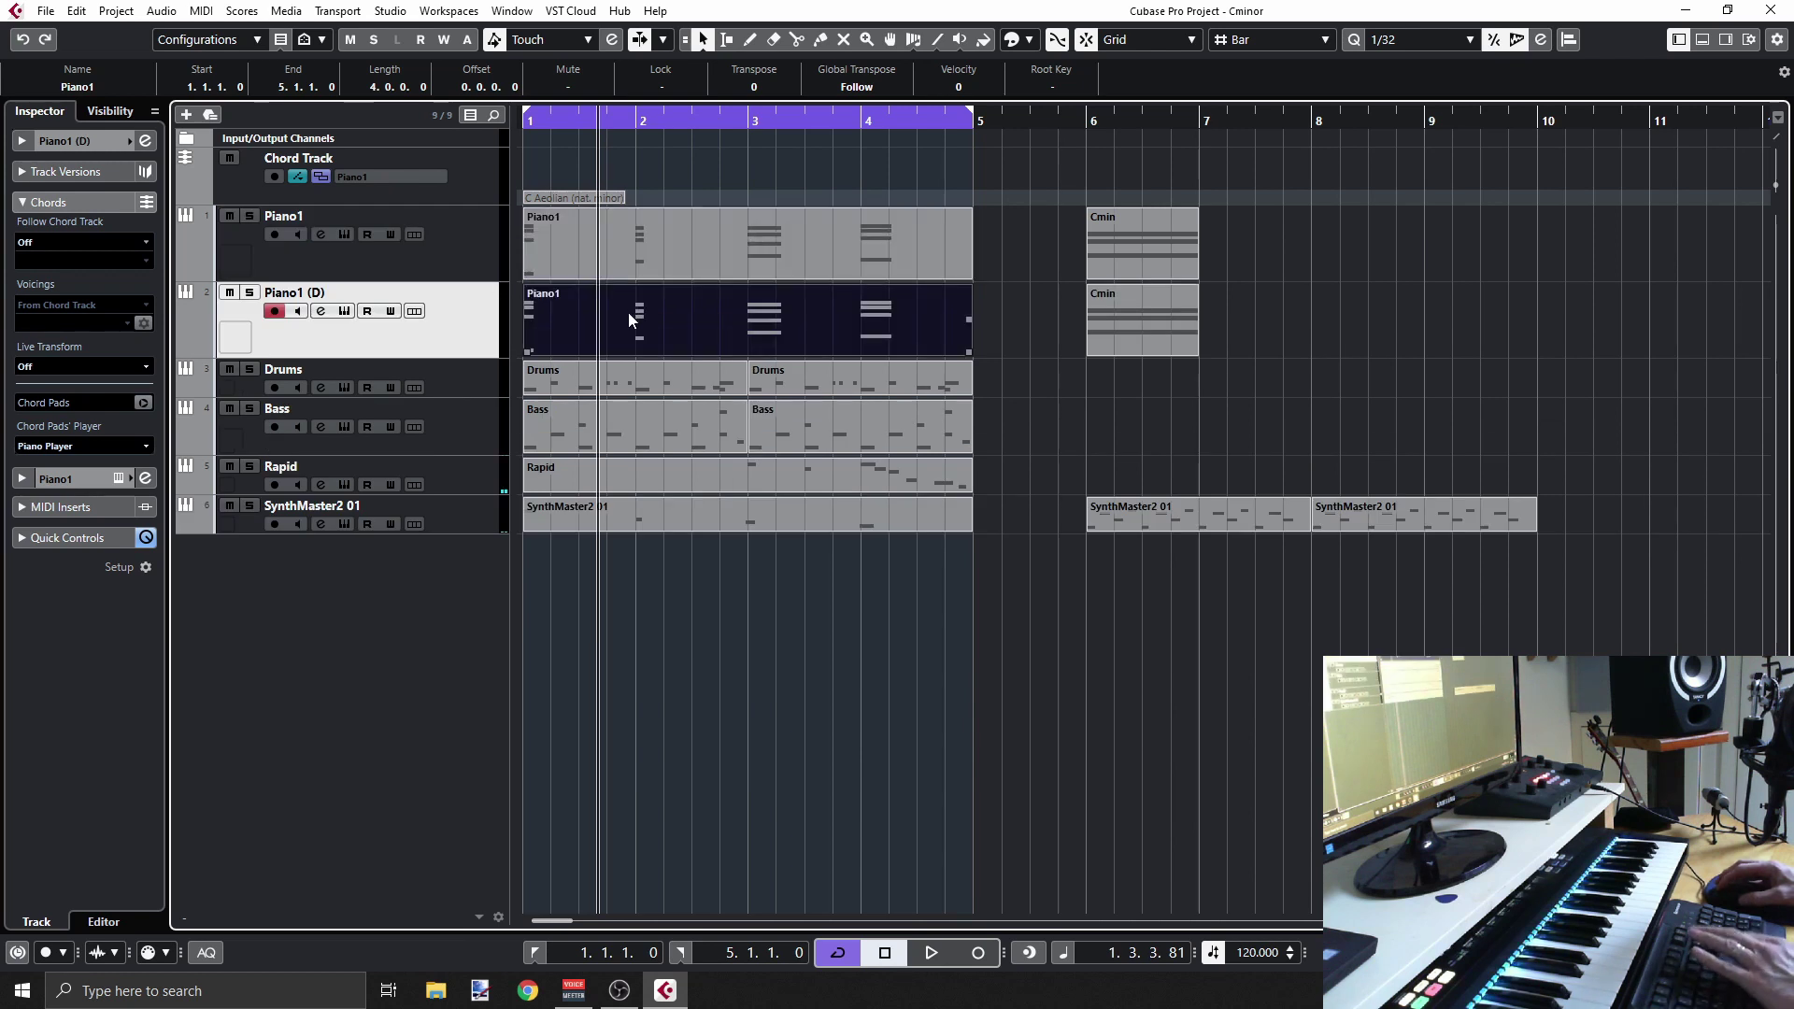
{"action": "key", "text": "Delete"}
Record a keyboard melody onto the Piano1 (D) track from the project start across bars 1 to 4
{"action": "key", "text": "Home"}
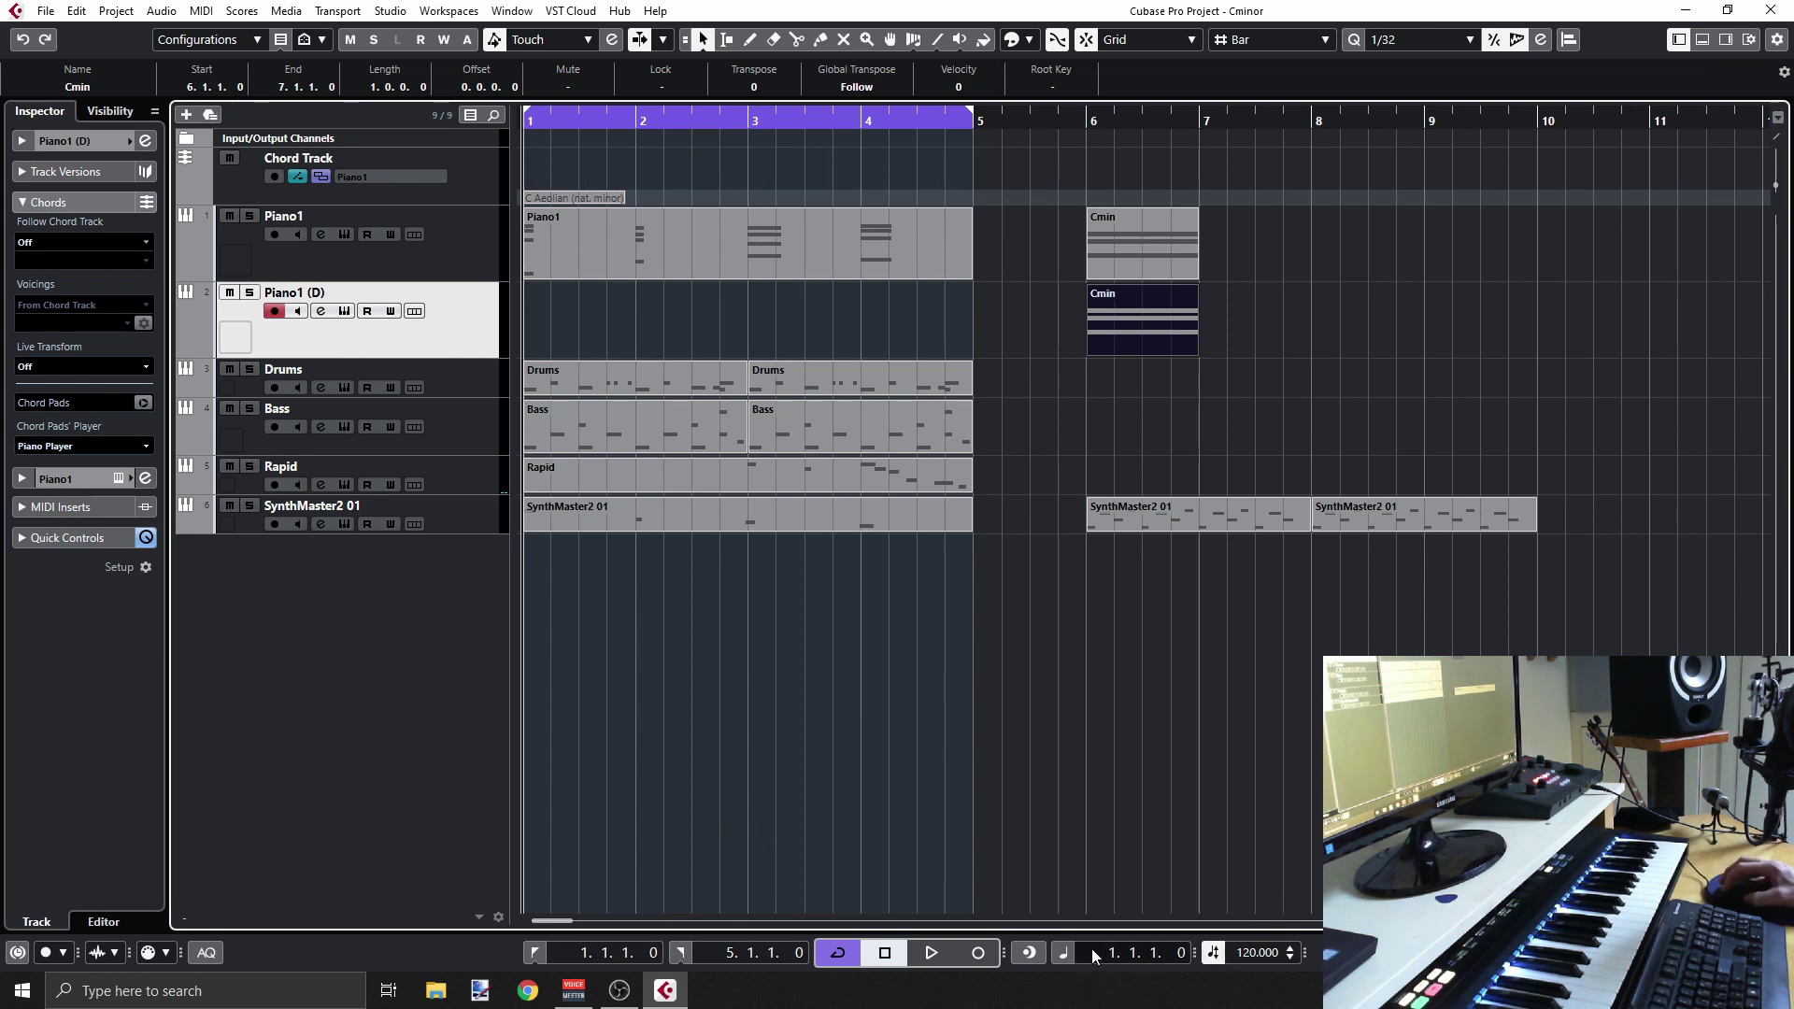
{"action": "left_click", "coordinate": [980, 952]}
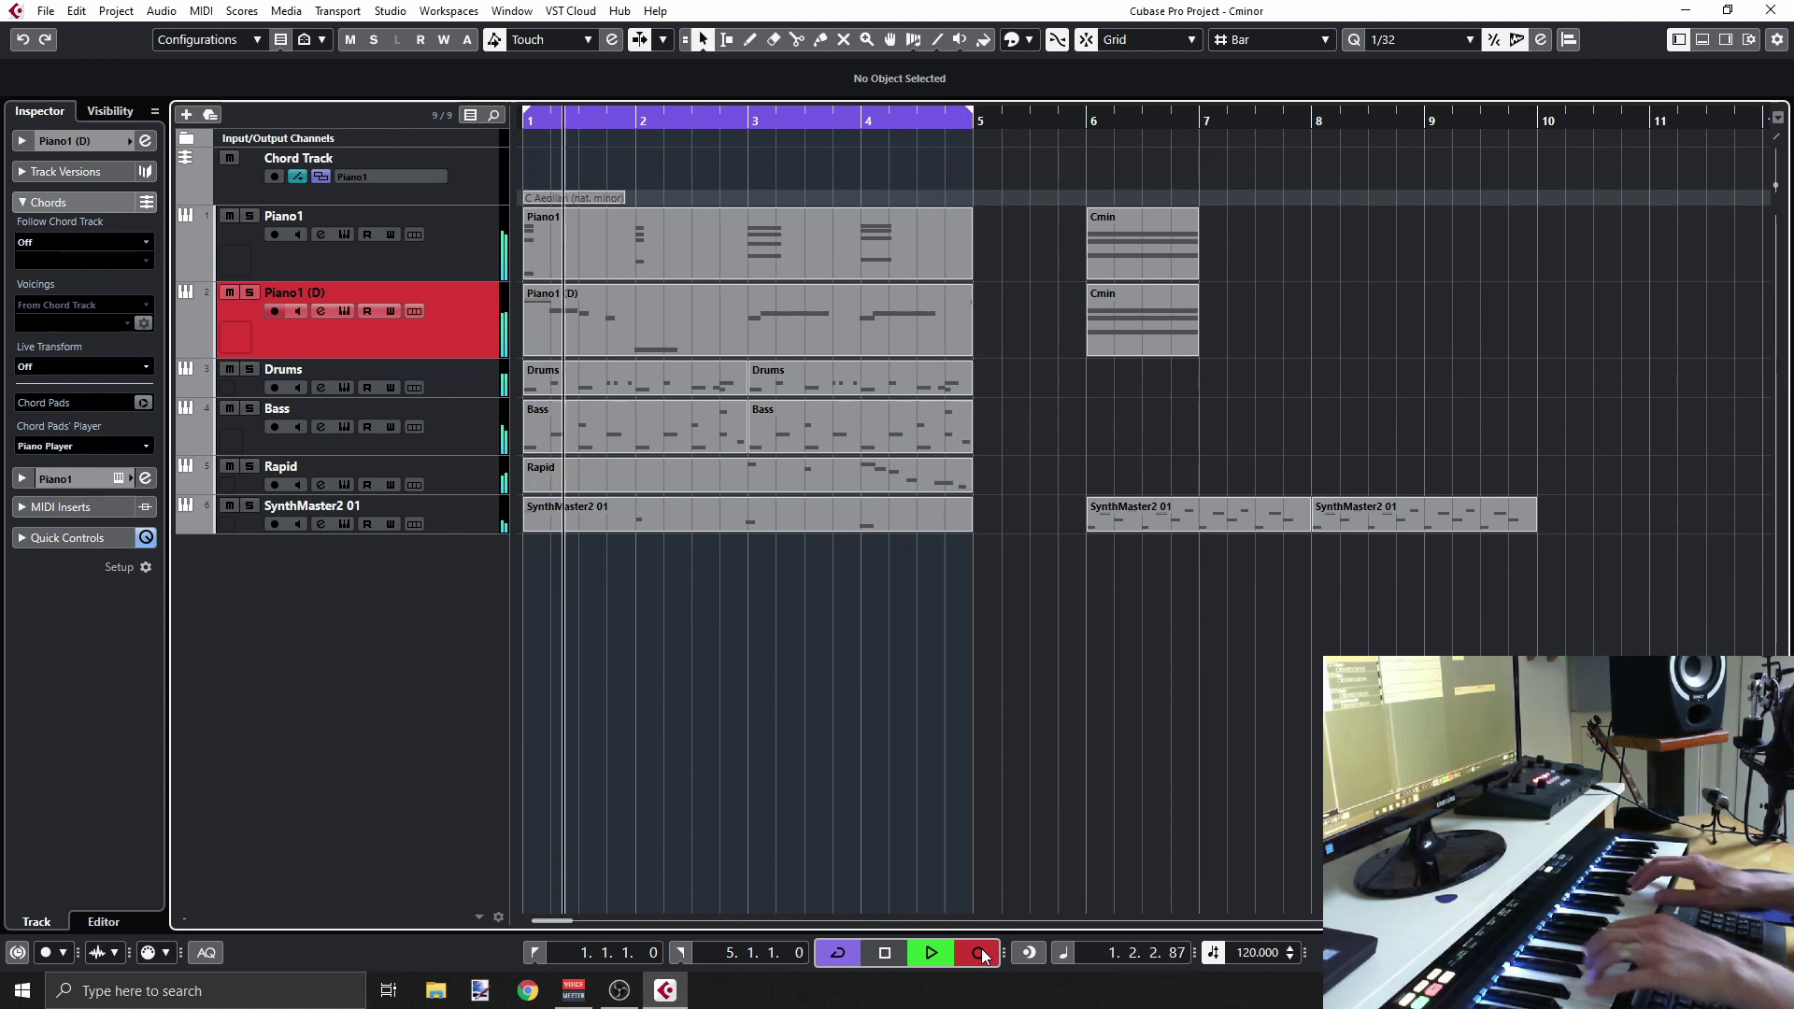
{"action": "key", "text": "space"}
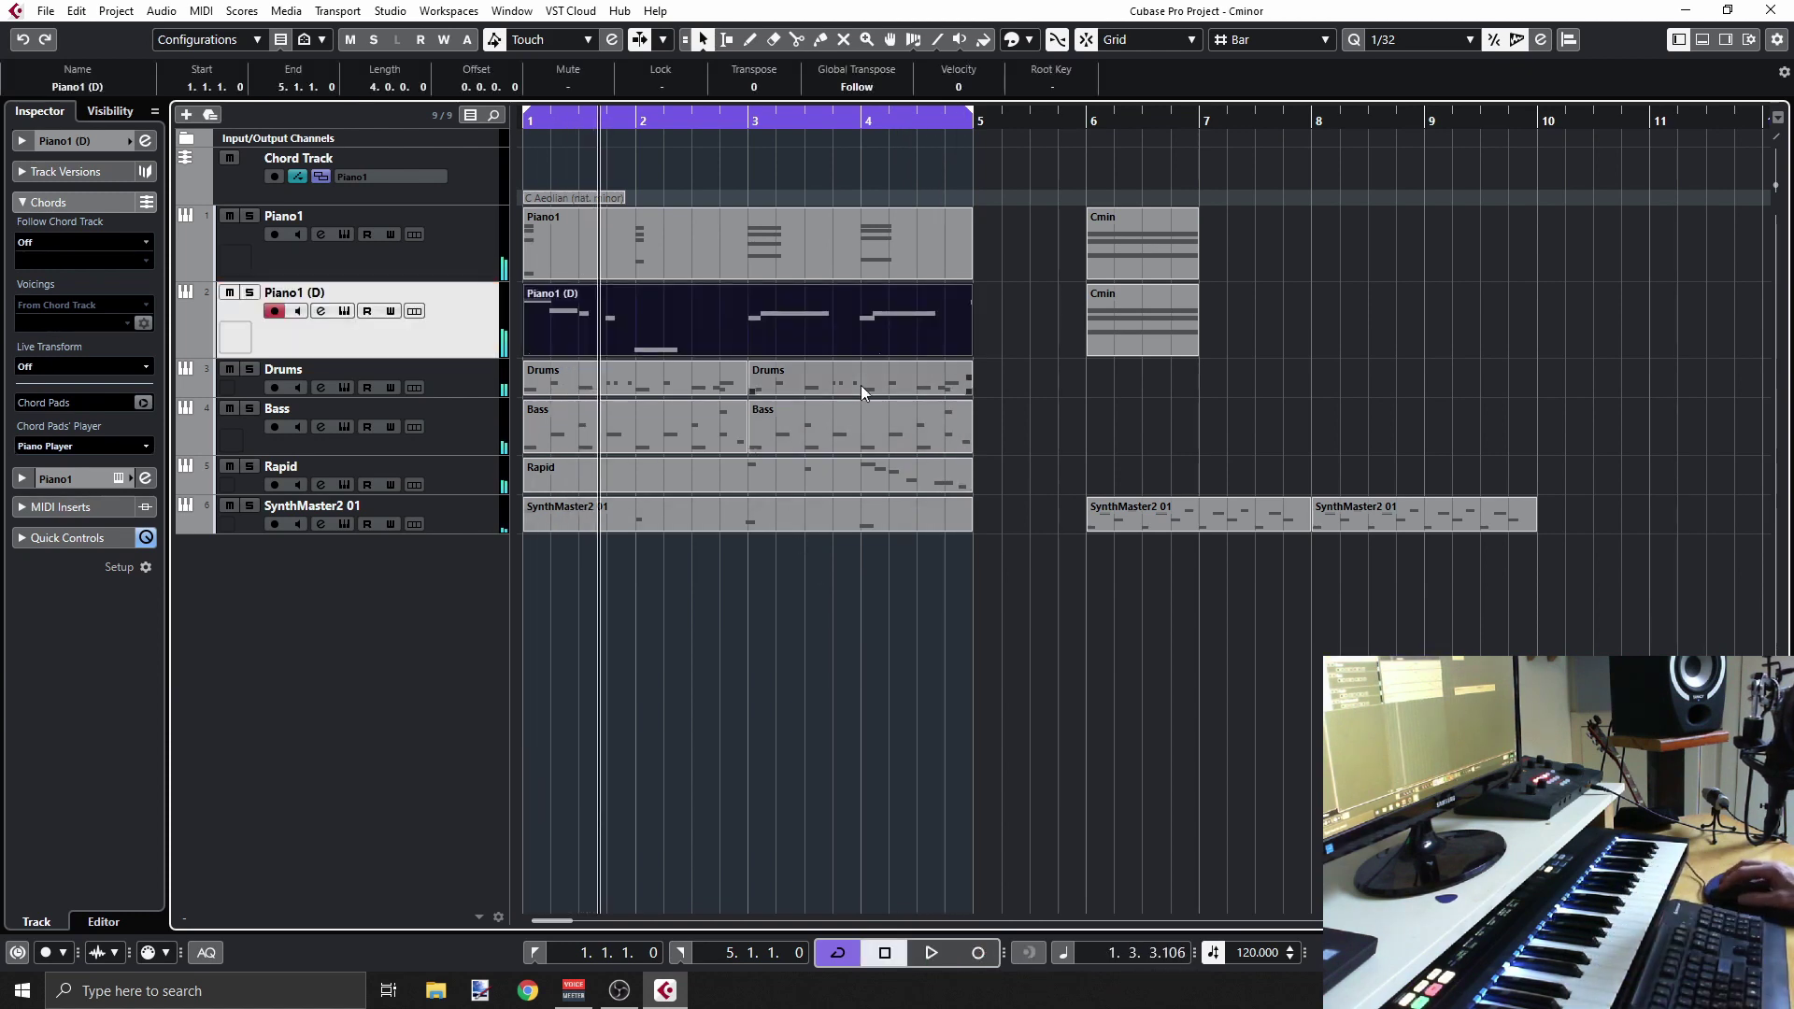
In the recorded Piano1 (D) part, move the F#3 note from bar 5 back to 4.4.1.0, and close the Key Editor
{"action": "double_click", "coordinate": [848, 338]}
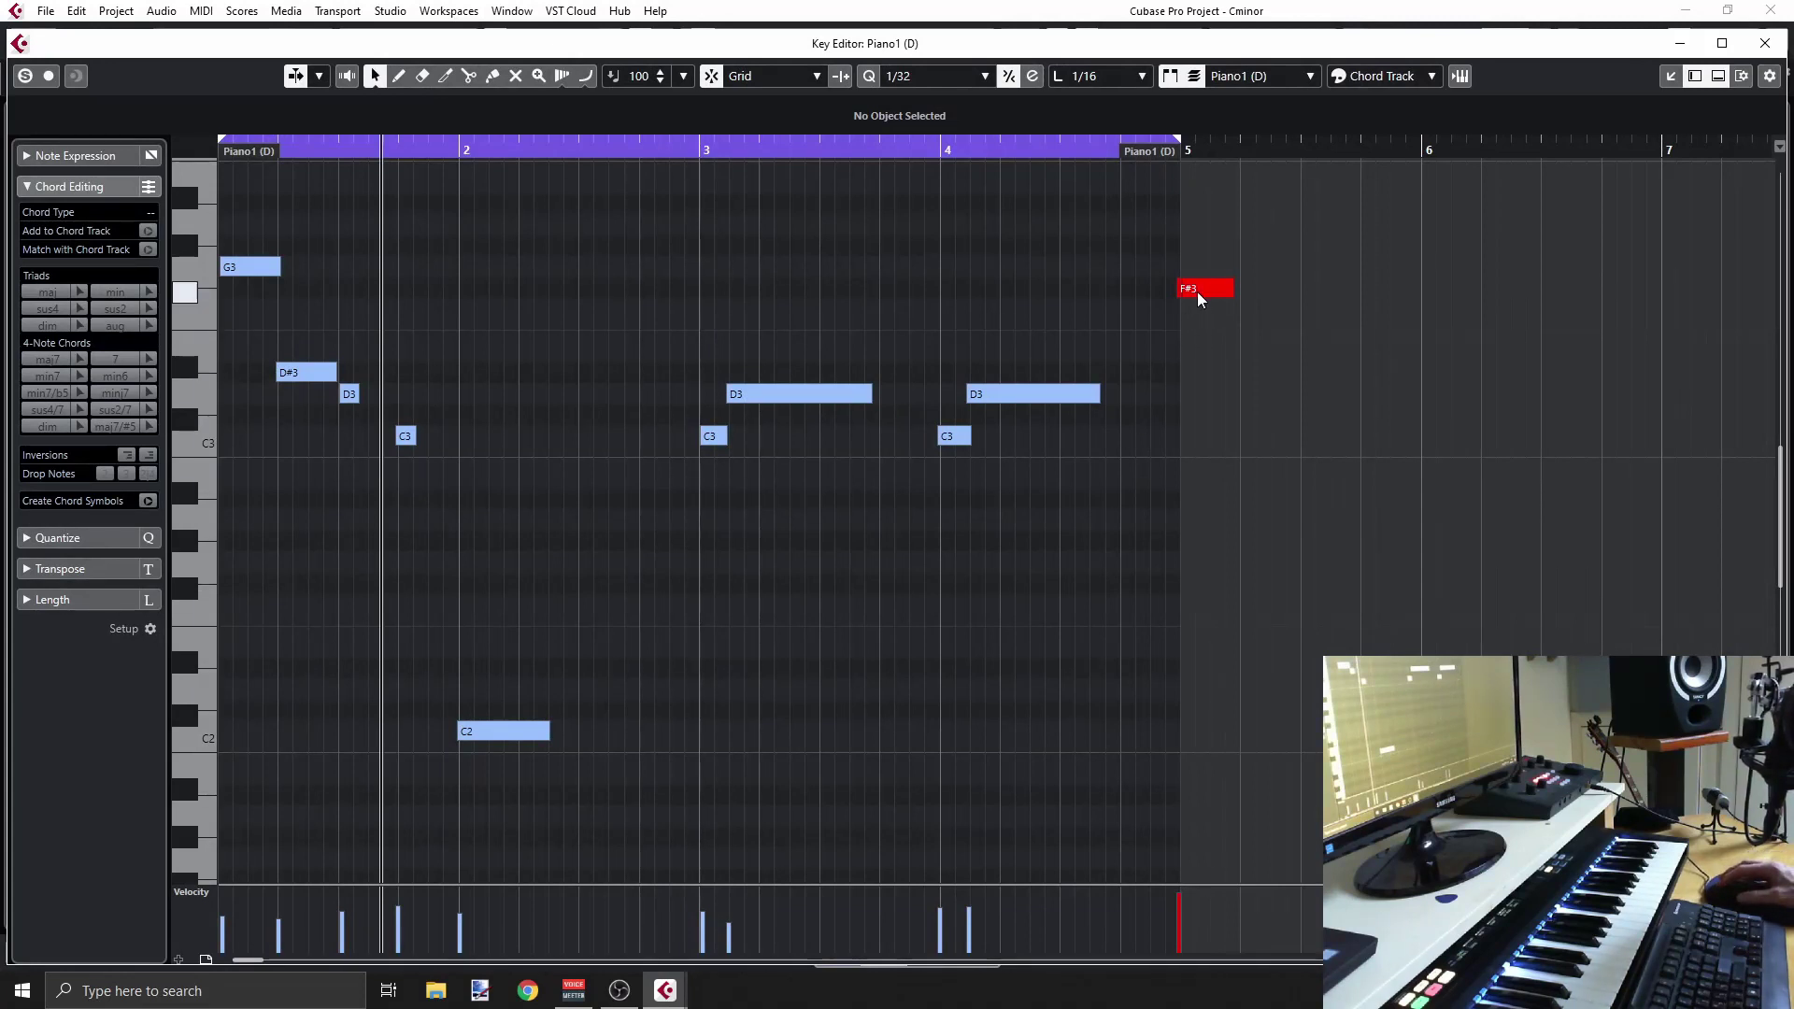
{"action": "left_click_drag", "start_coordinate": [1197, 292], "coordinate": [1141, 291]}
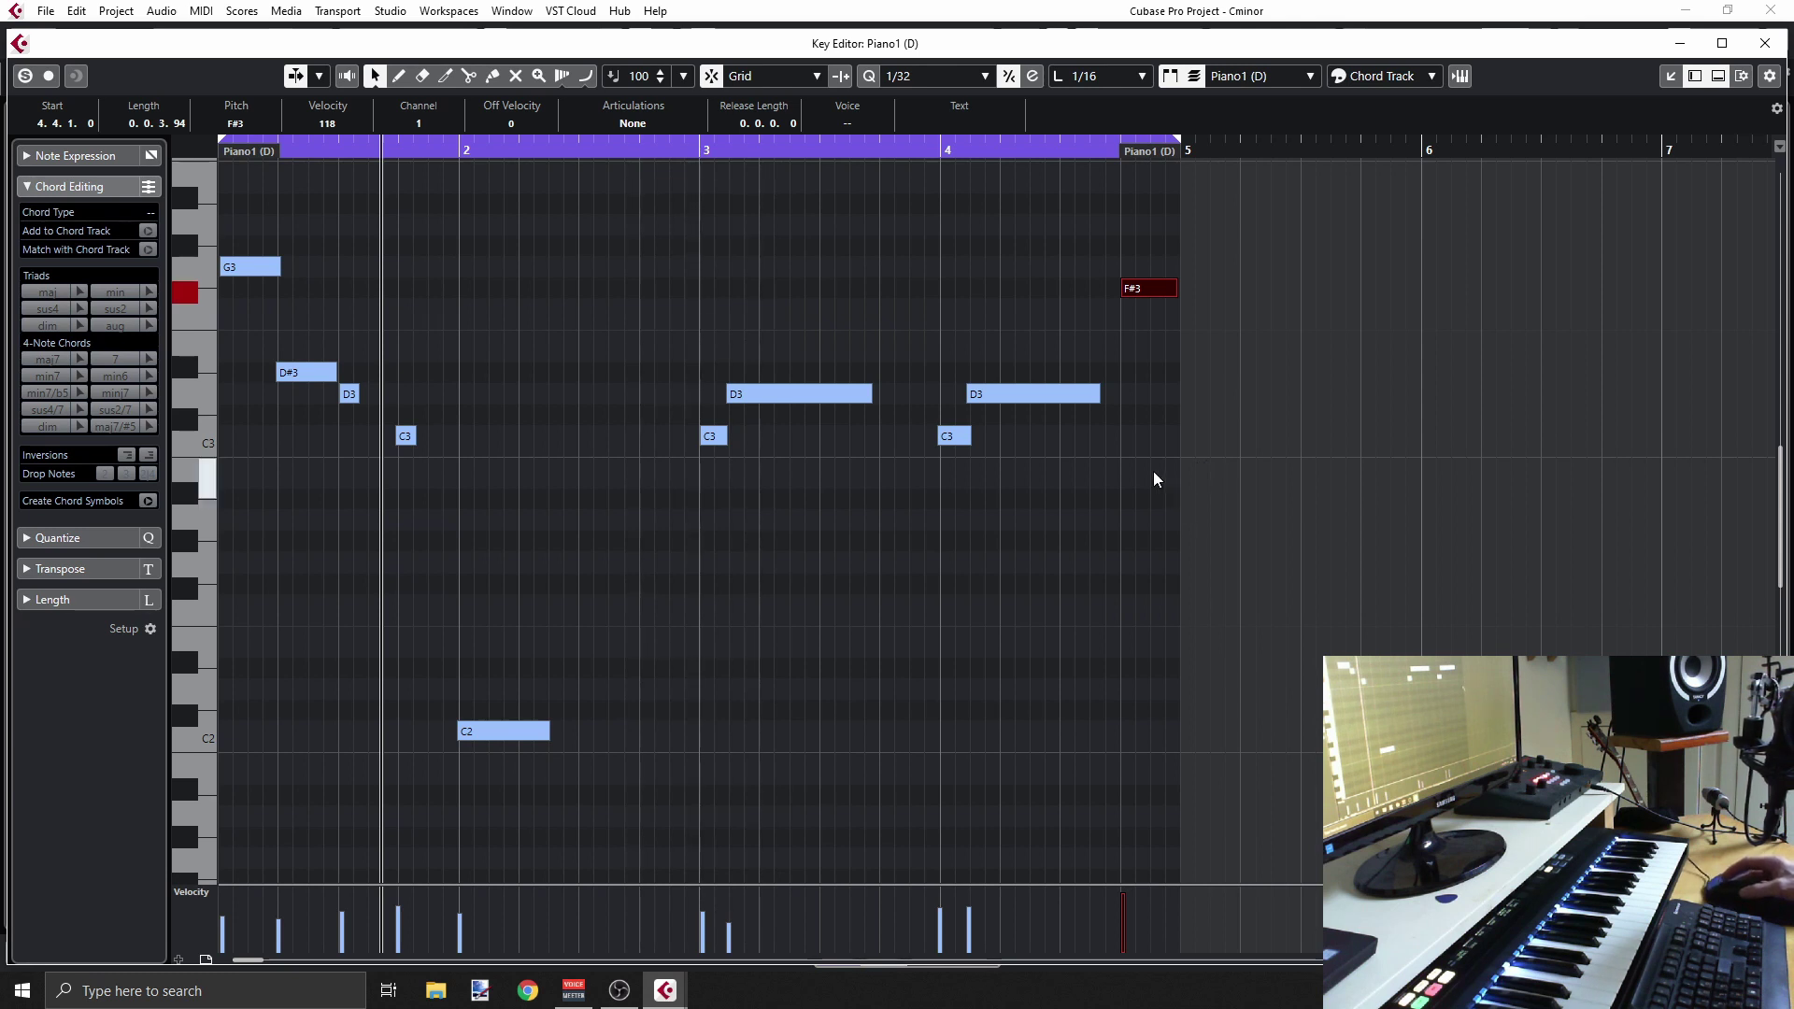
{"action": "left_click", "coordinate": [1765, 43]}
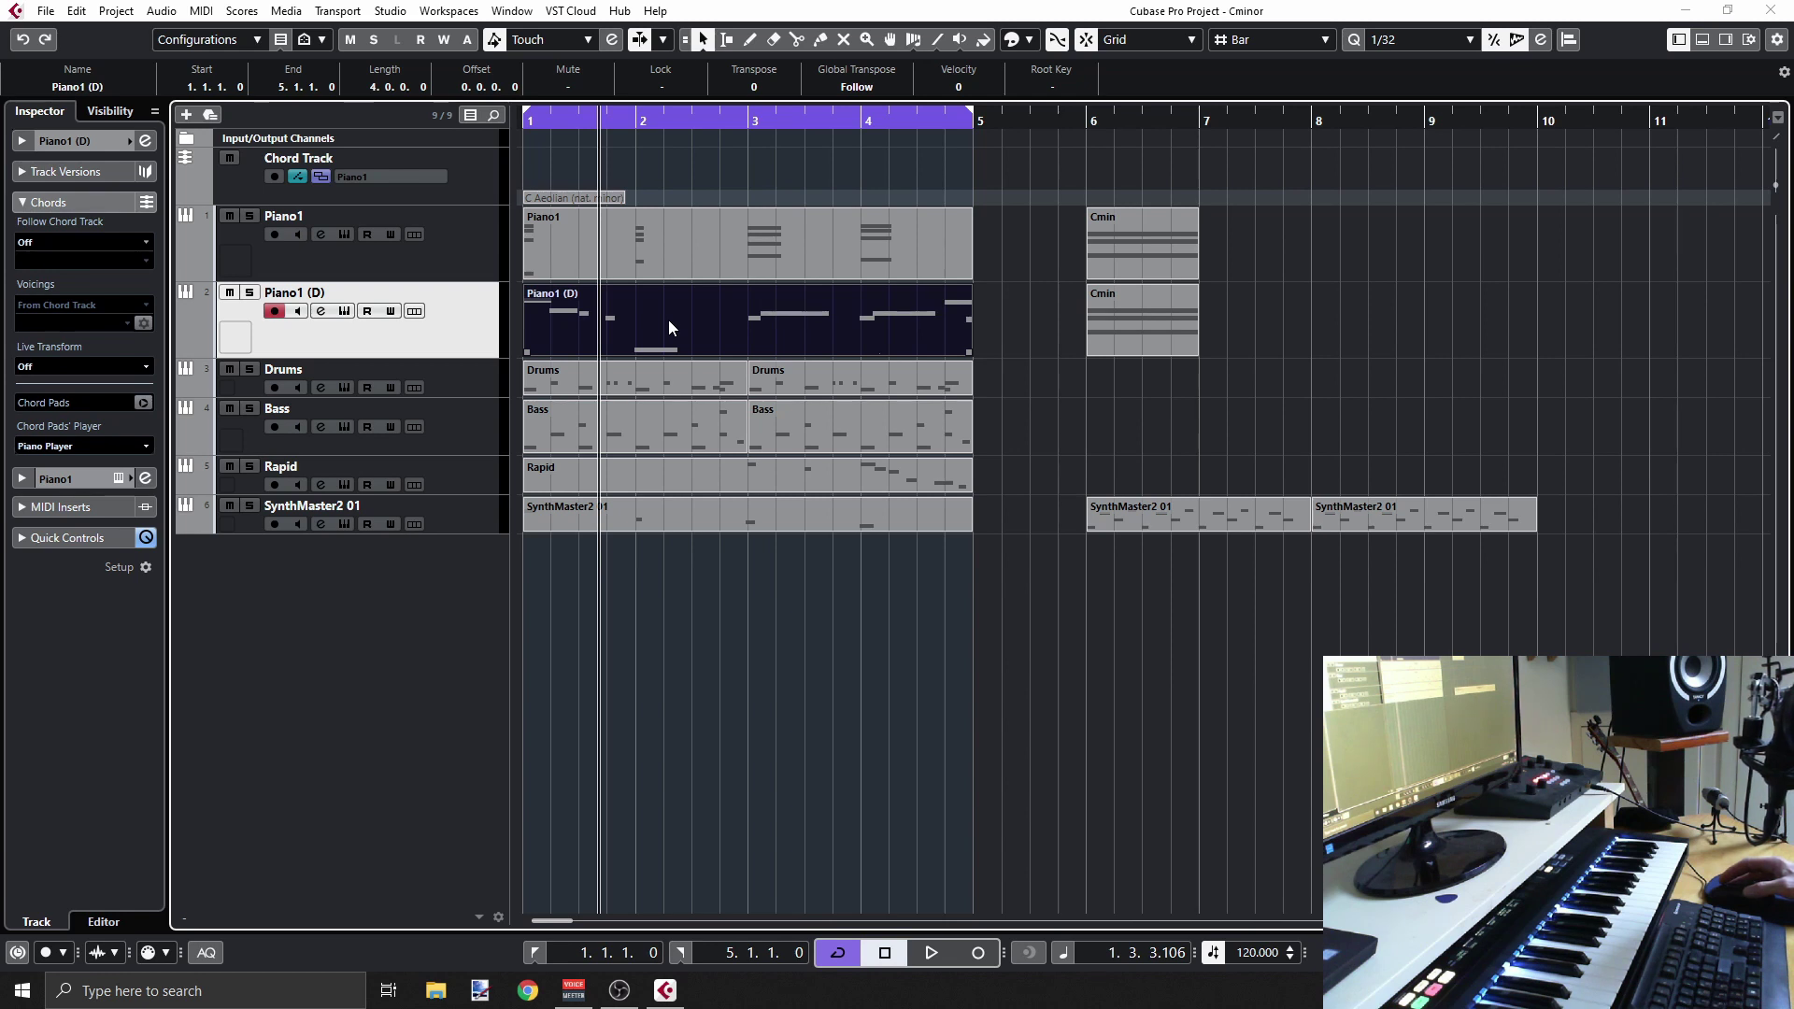
View the Chord Track's voicing settings, and select the Piano1 track to show its chord settings
{"action": "left_click", "coordinate": [497, 180]}
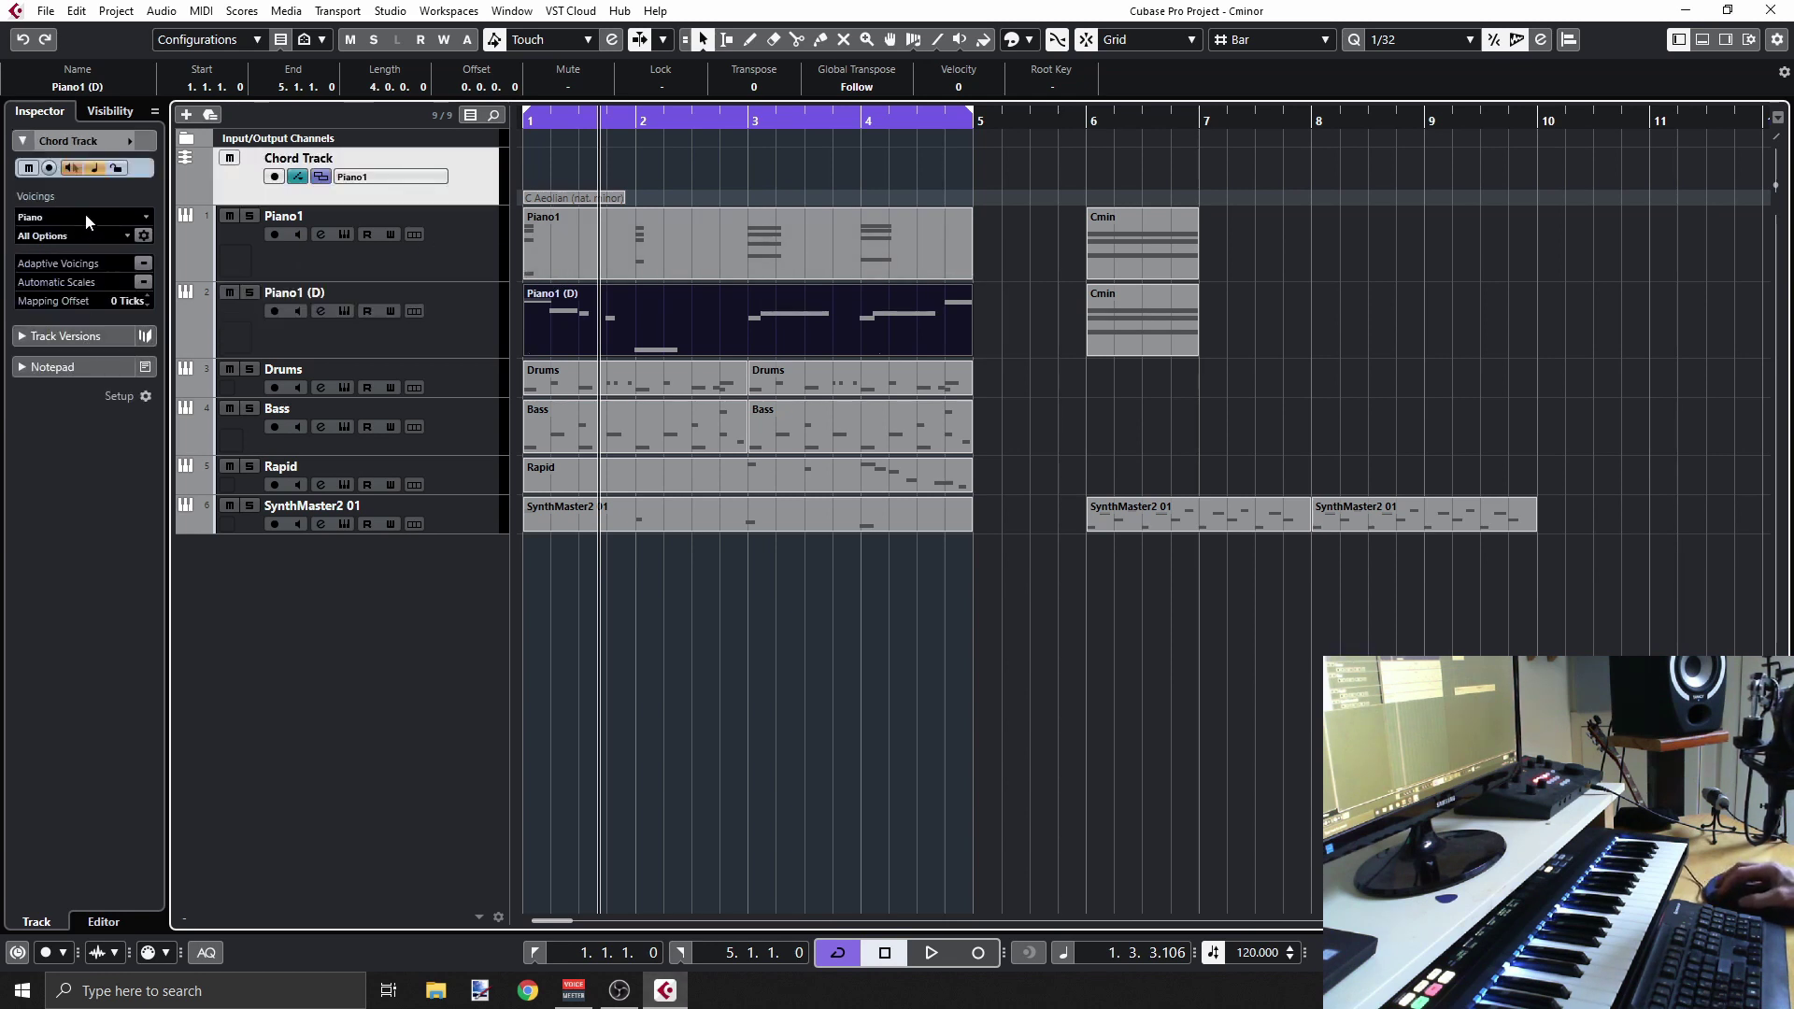
{"action": "left_click", "coordinate": [443, 243]}
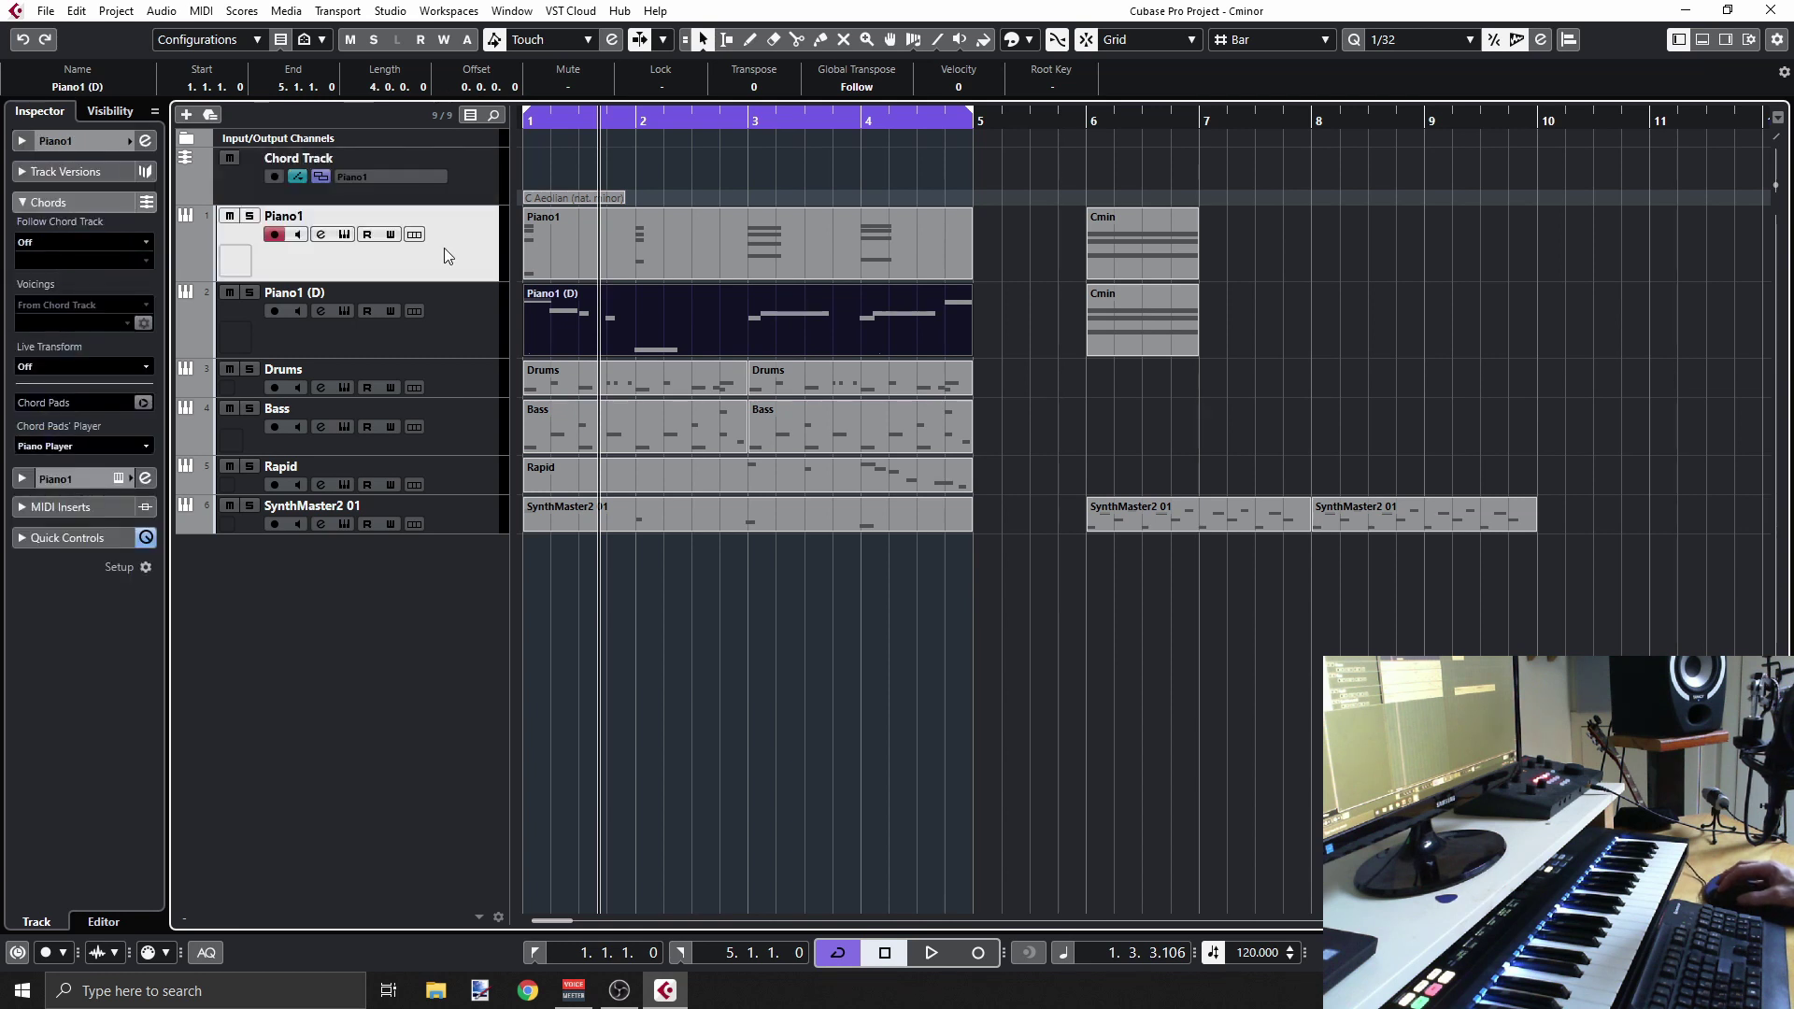